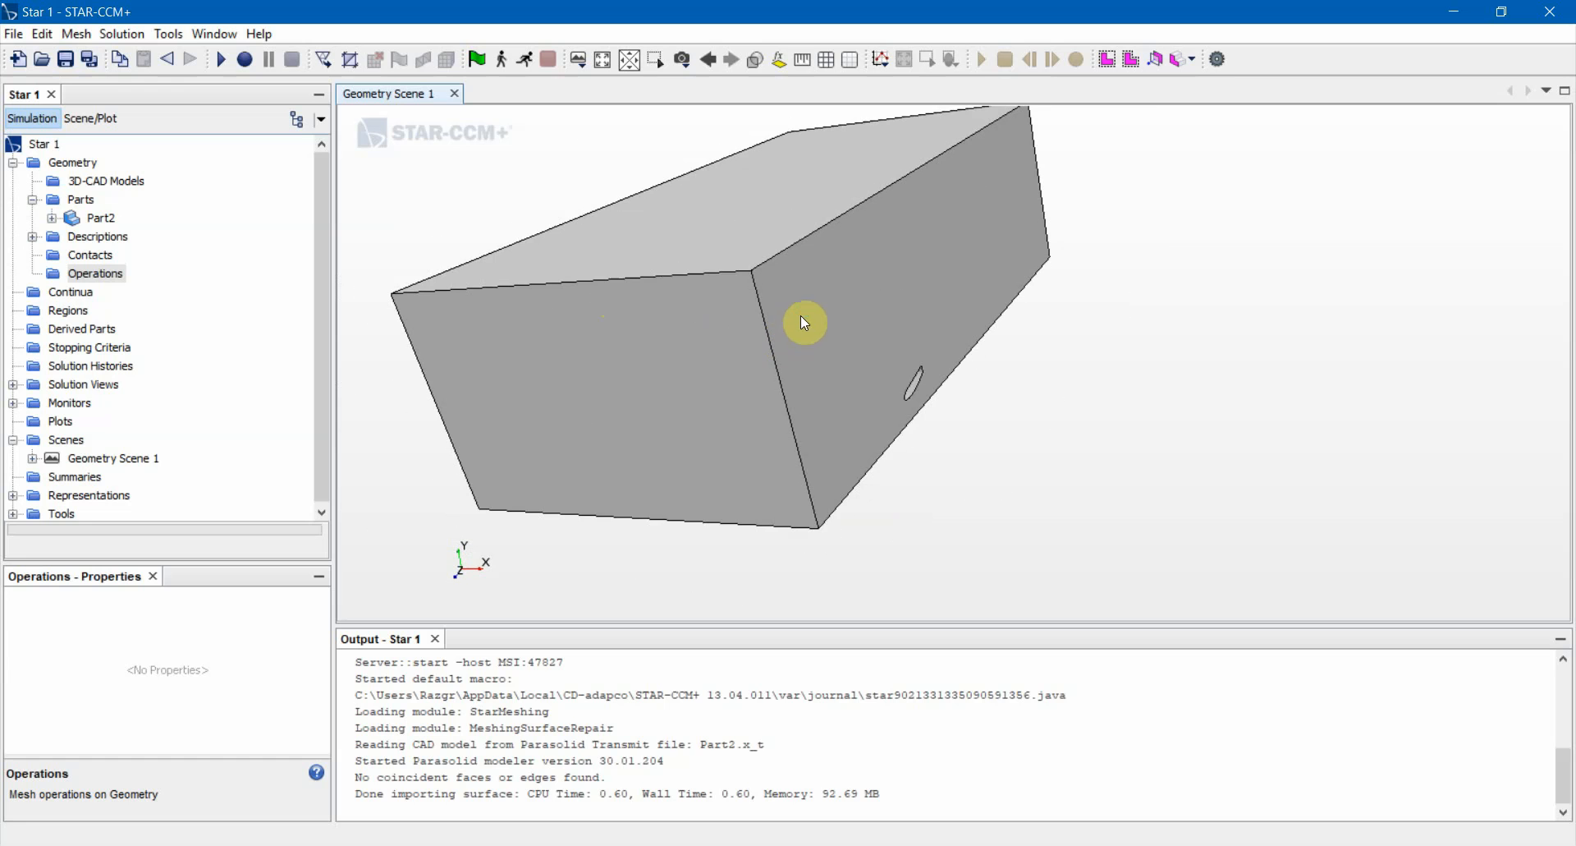
pyautogui.moveTo(800, 315); pyautogui.dragTo(790, 354, button='right')
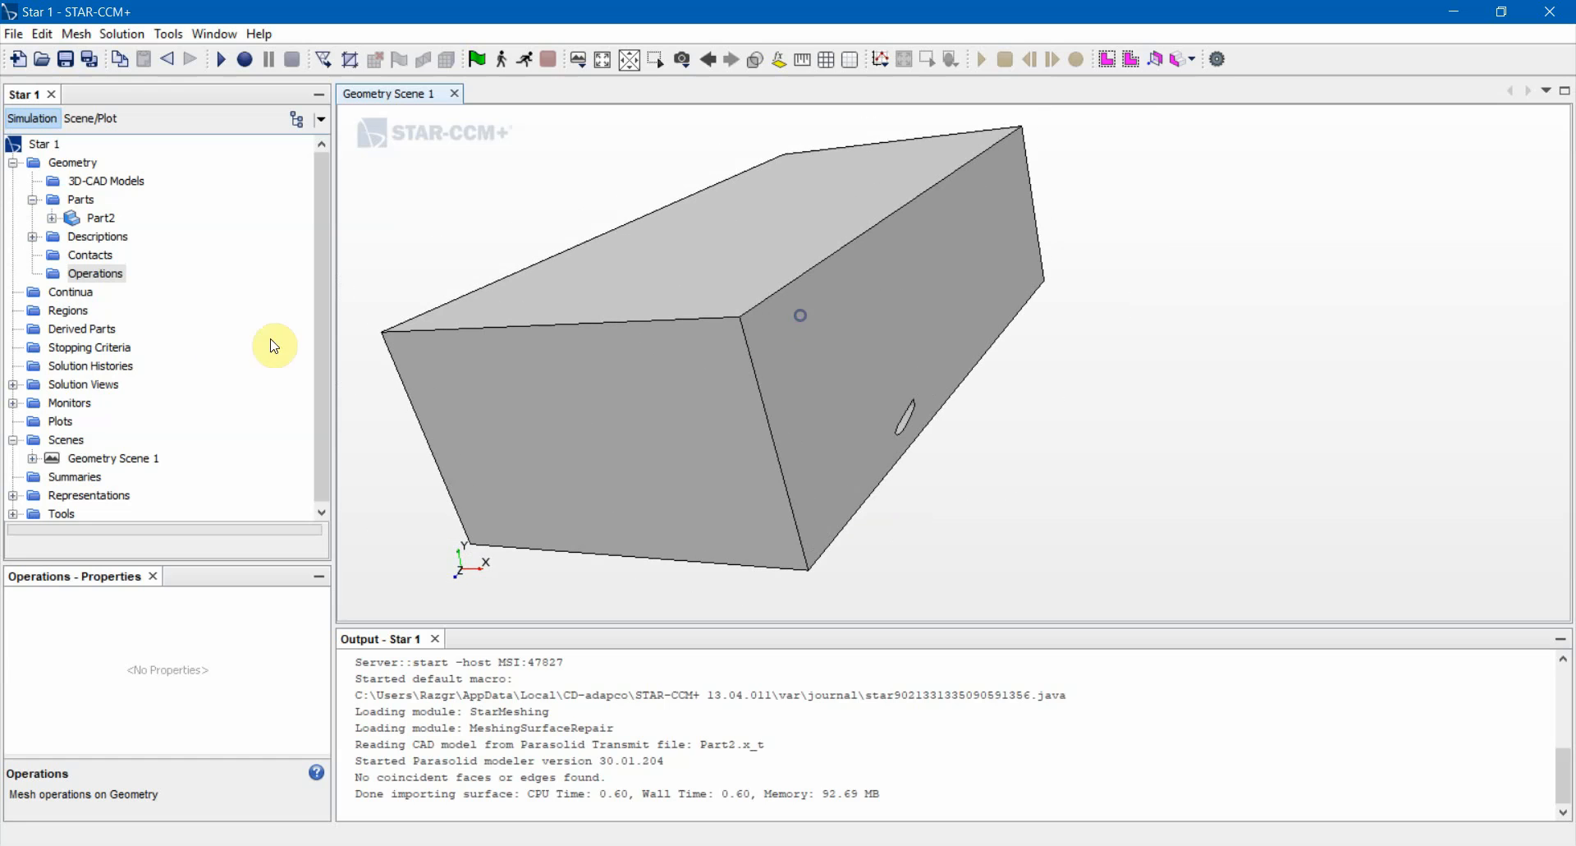
pyautogui.click(68, 313)
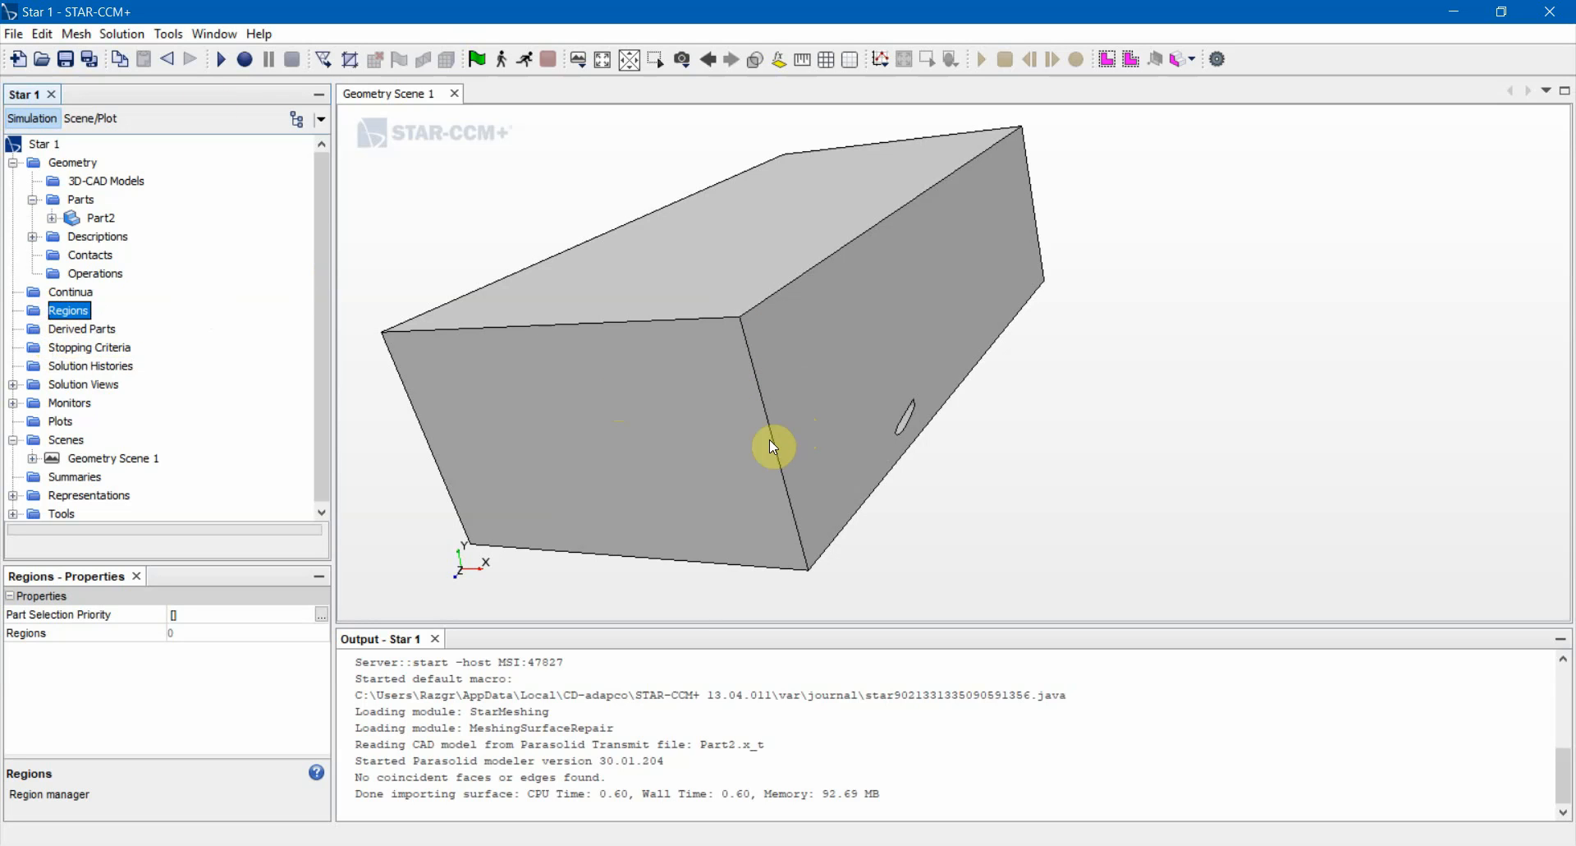
pyautogui.moveTo(770, 441); pyautogui.dragTo(725, 380)
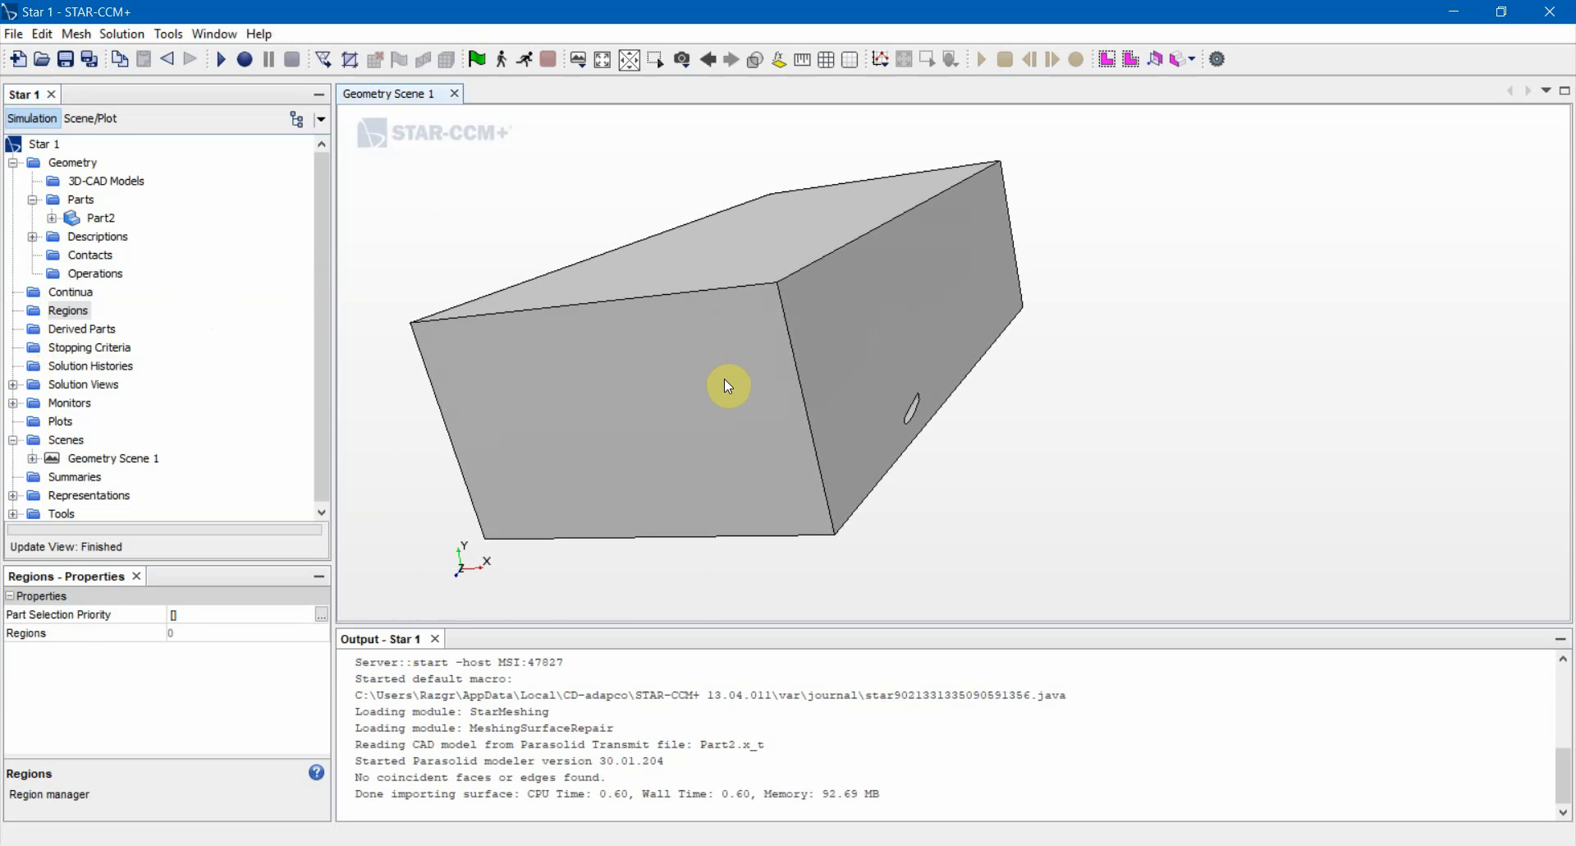
pyautogui.click(510, 232)
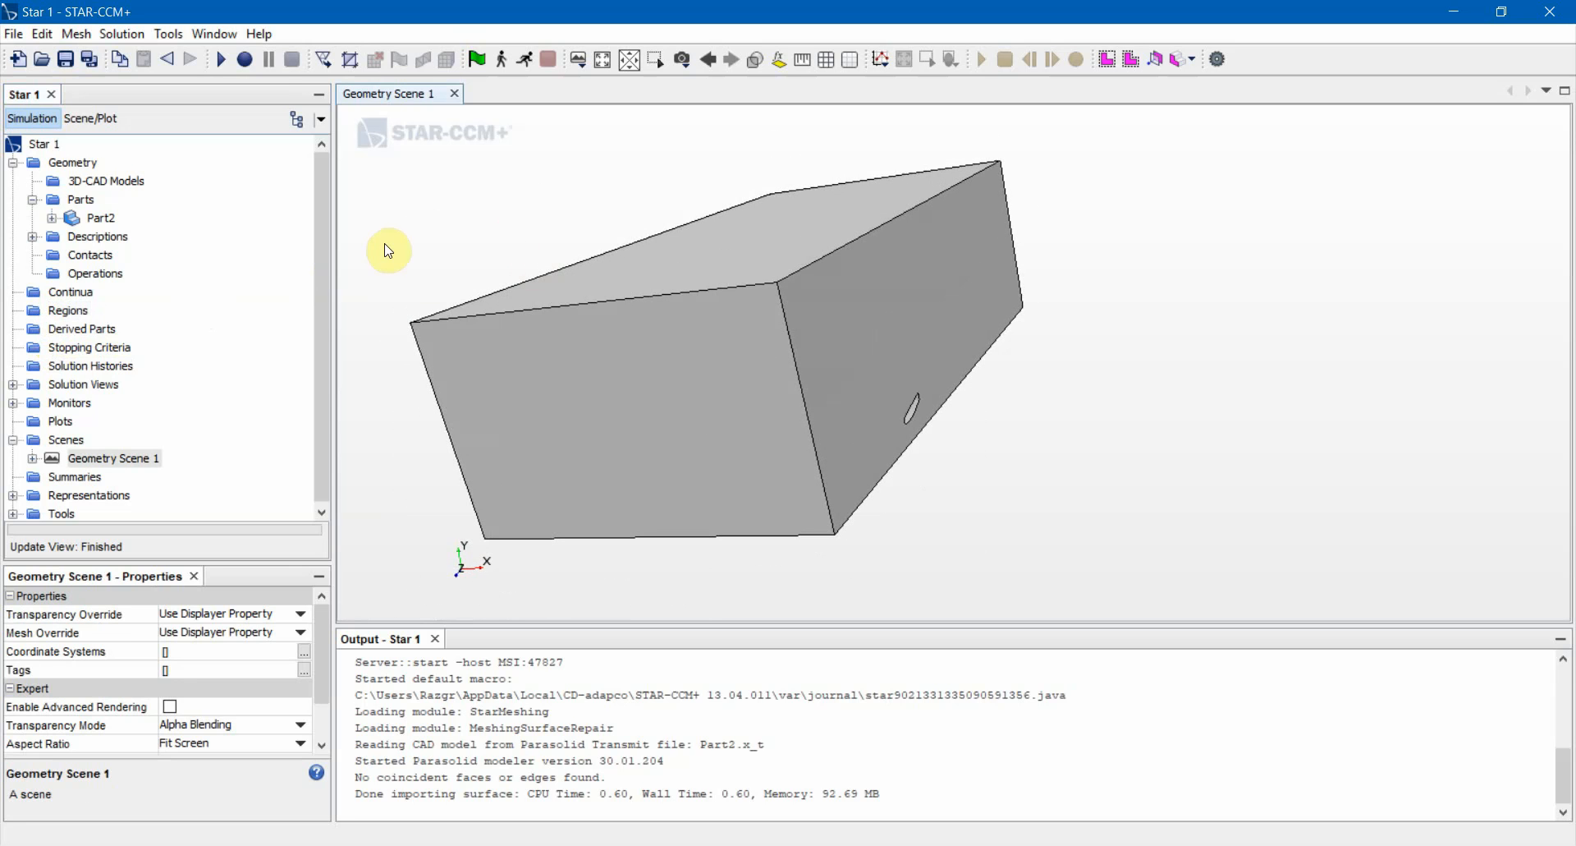
# Start a new Automated Mesh operation on Part2 with the Surface Remesher and Automatic Surface Repair enabled.
pyautogui.rightClick(96, 272)
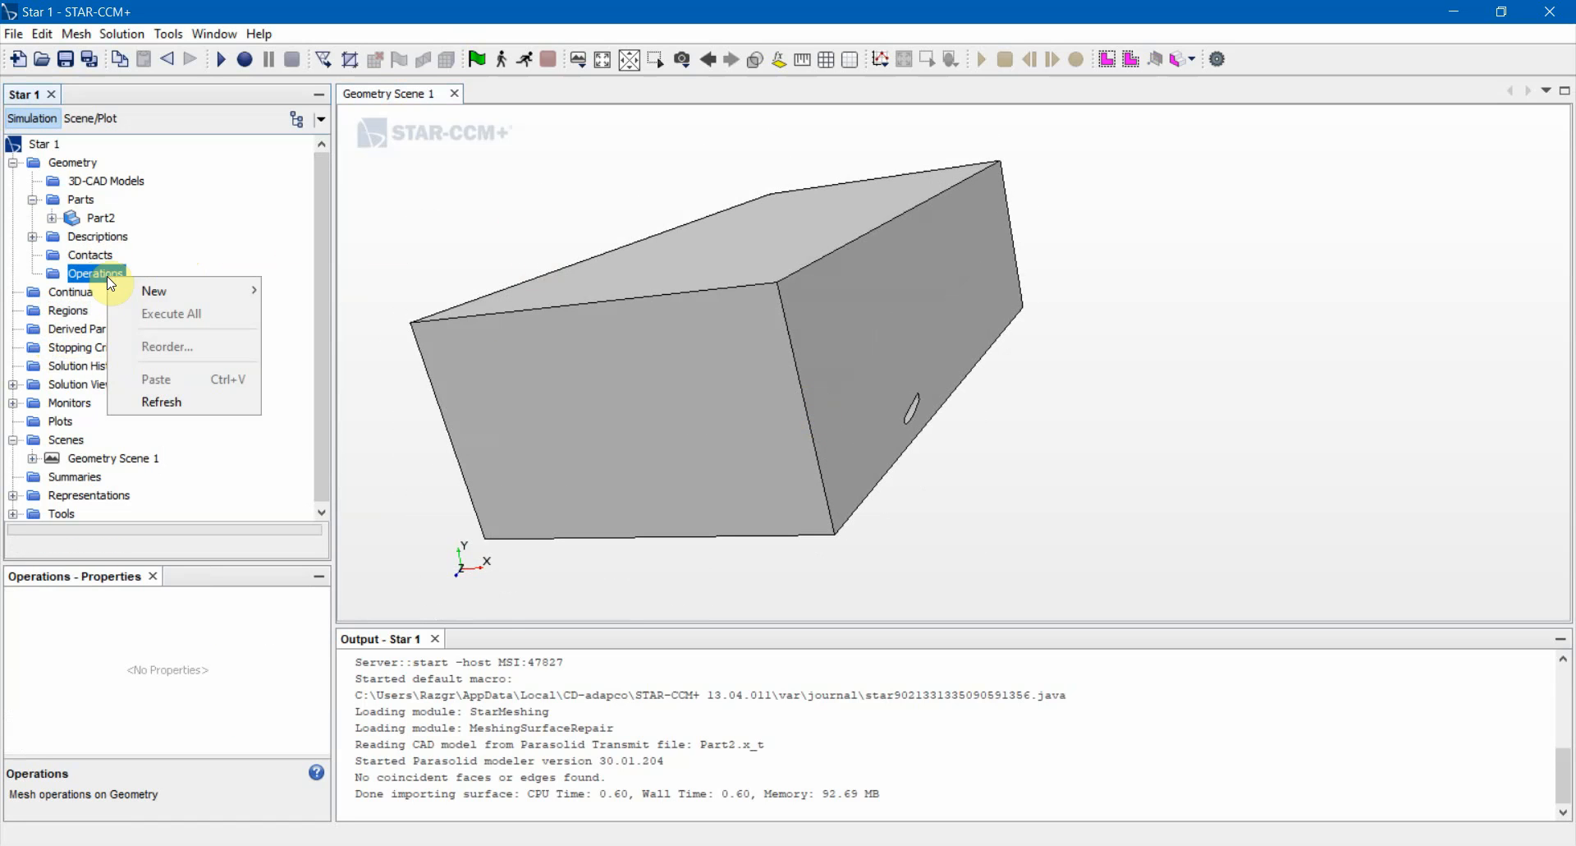
pyautogui.moveTo(150, 296)
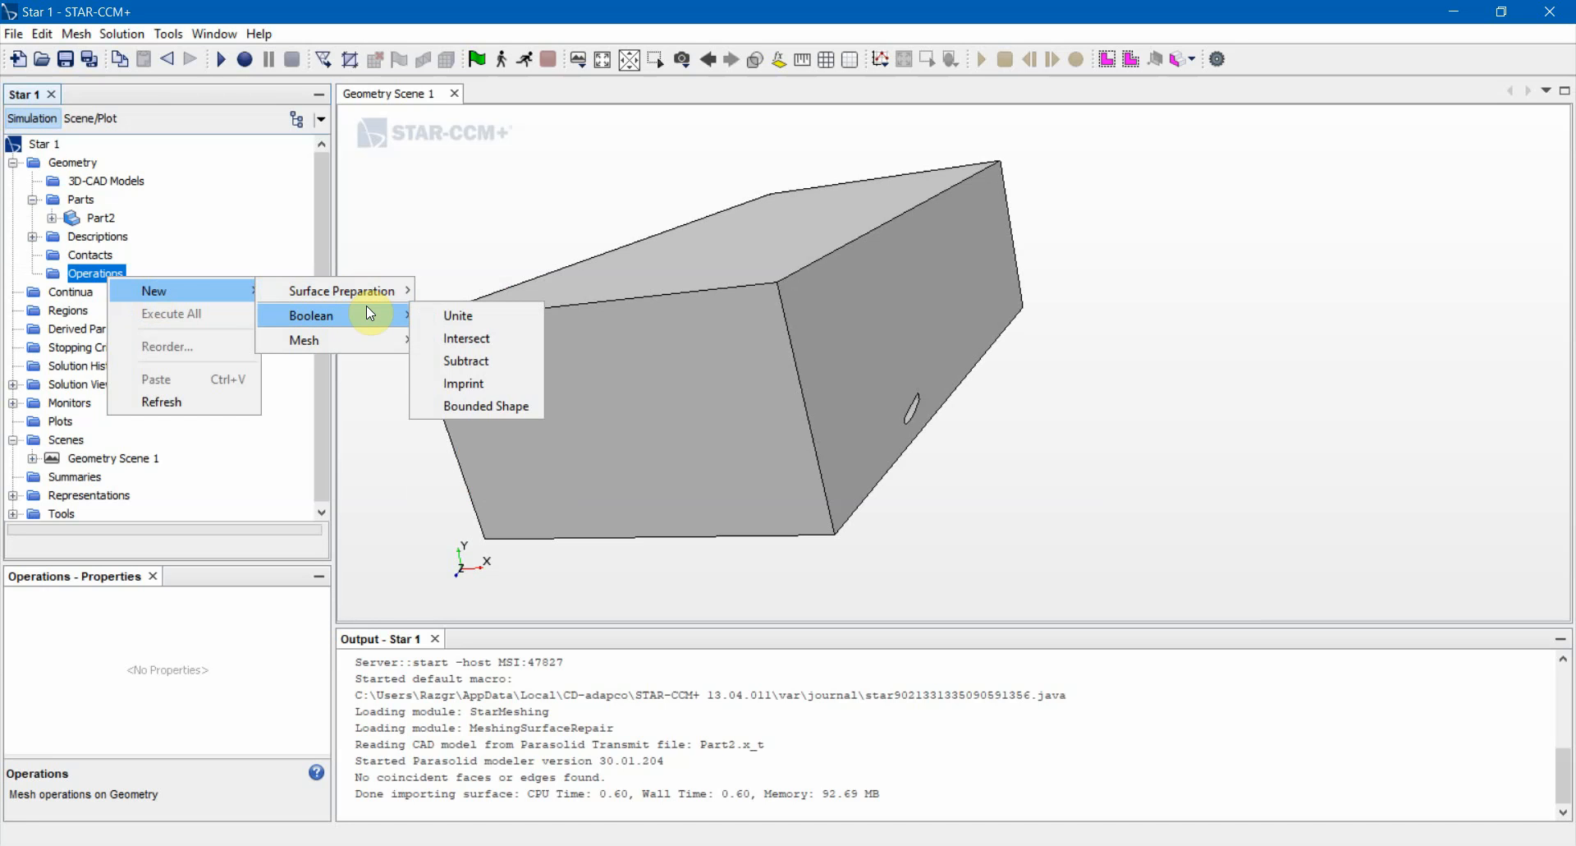
pyautogui.moveTo(370, 302)
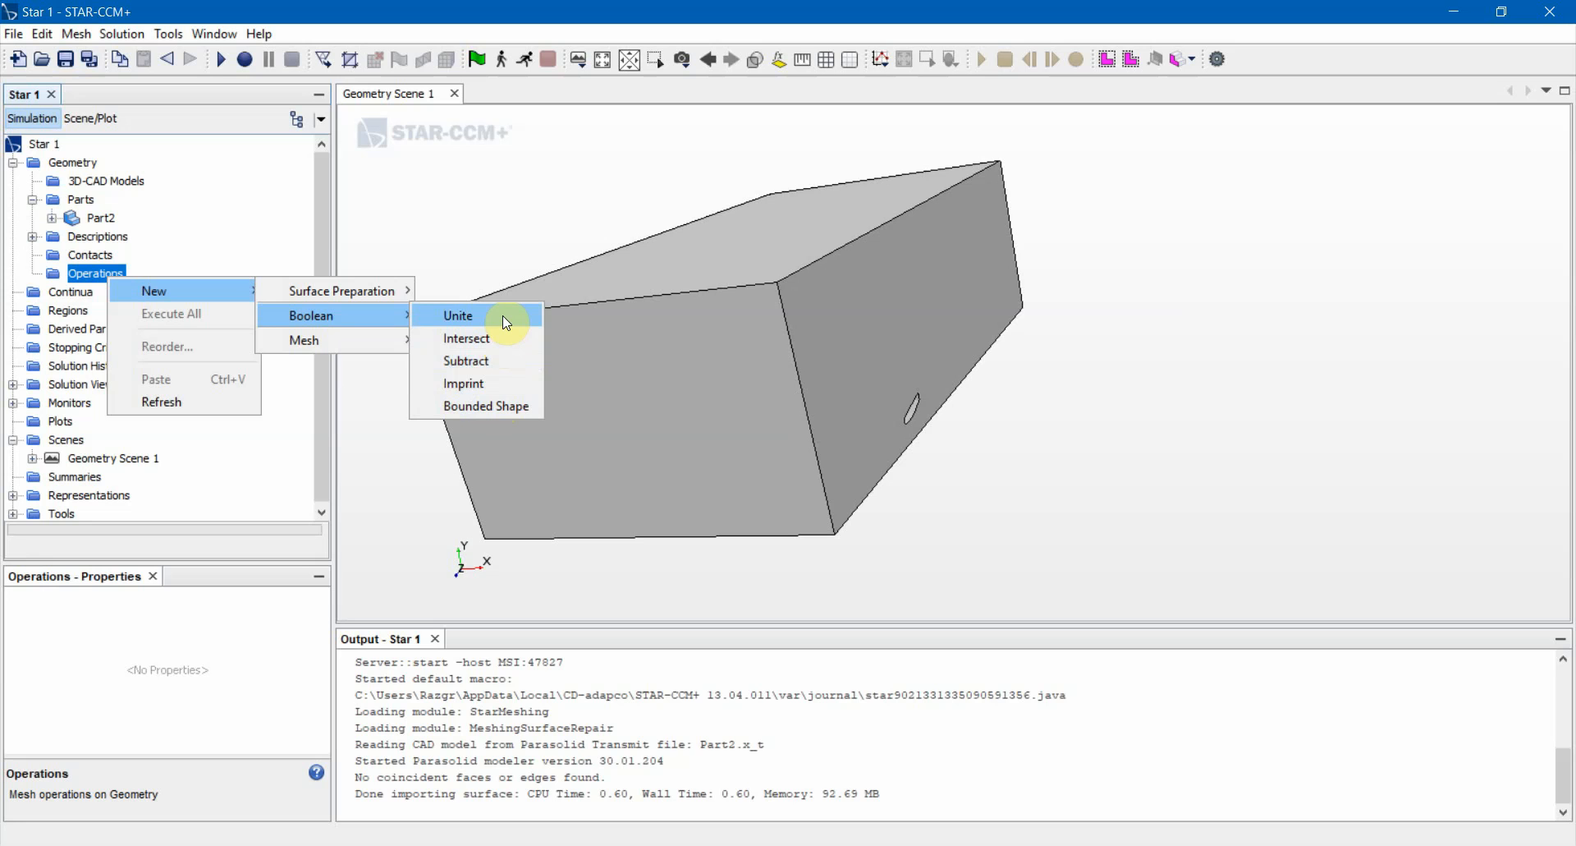
pyautogui.moveTo(386, 339)
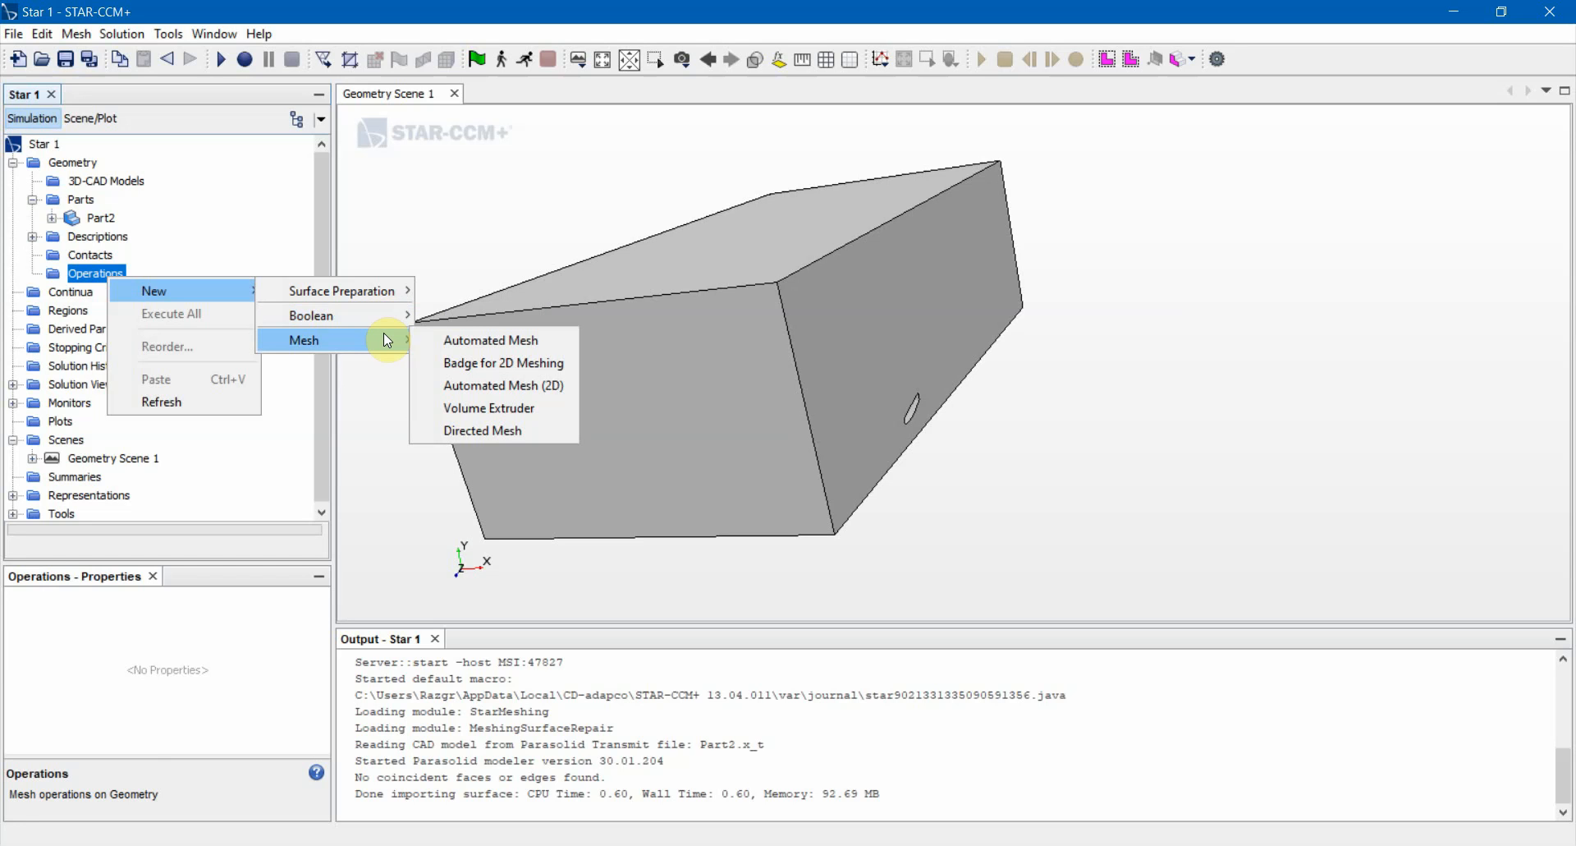
pyautogui.click(489, 343)
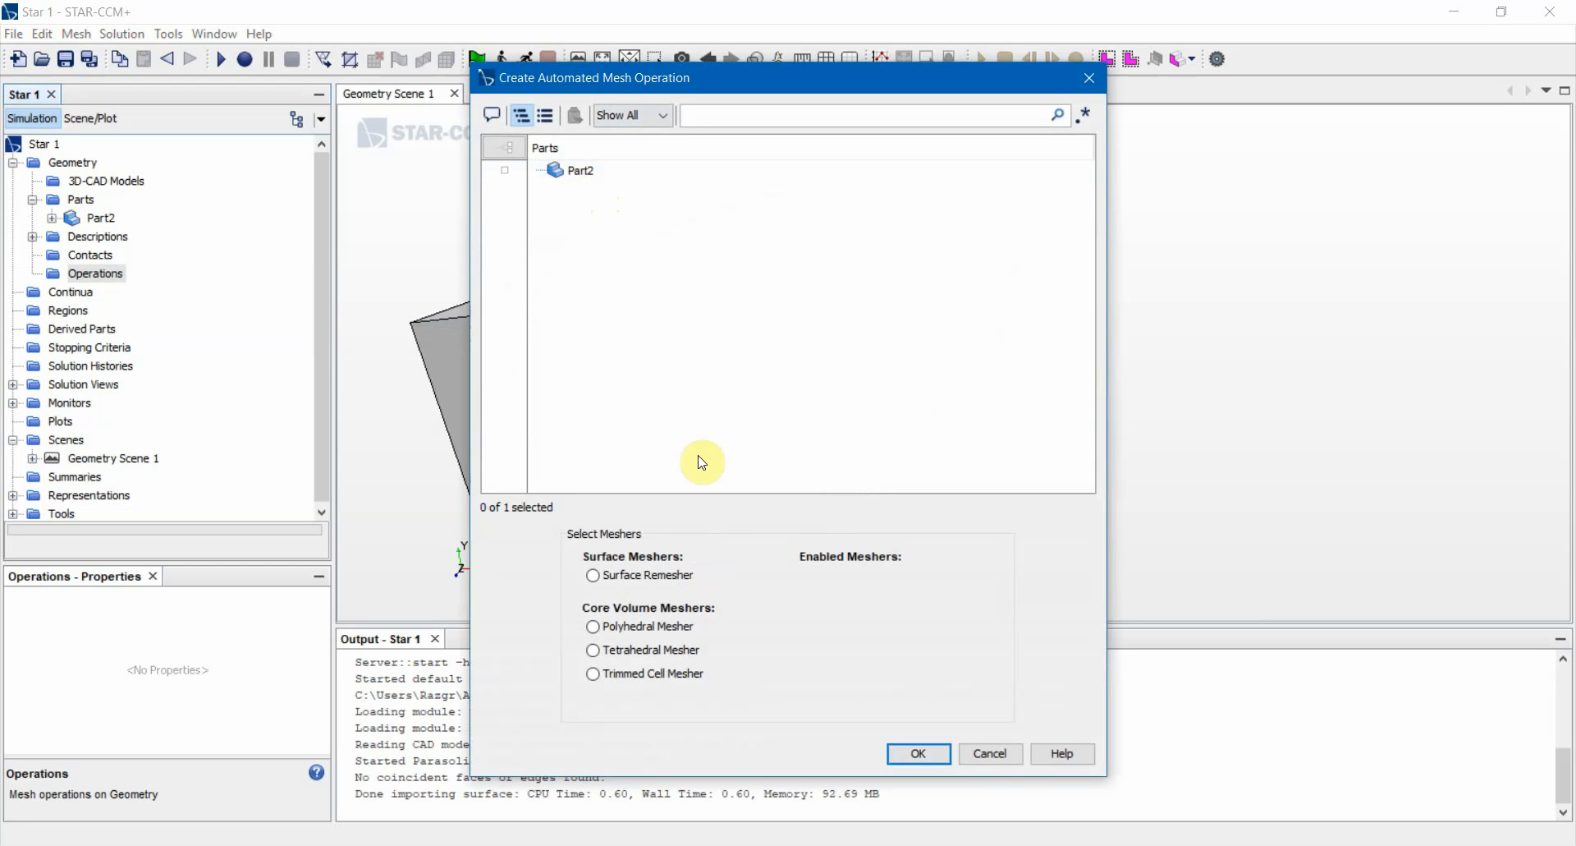
pyautogui.click(584, 170)
pyautogui.click(649, 576)
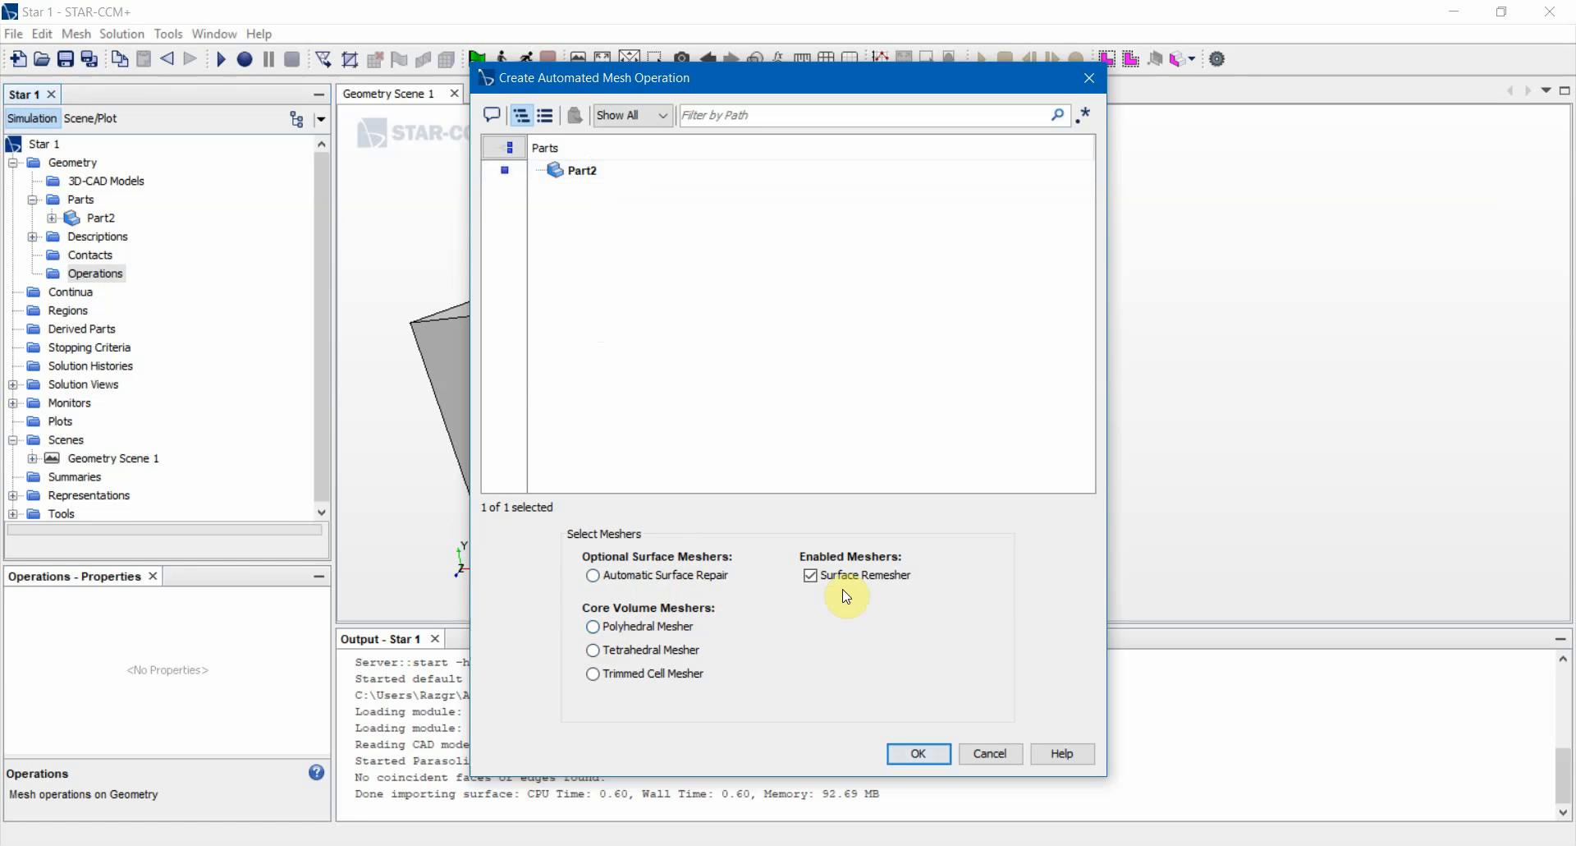
pyautogui.click(677, 585)
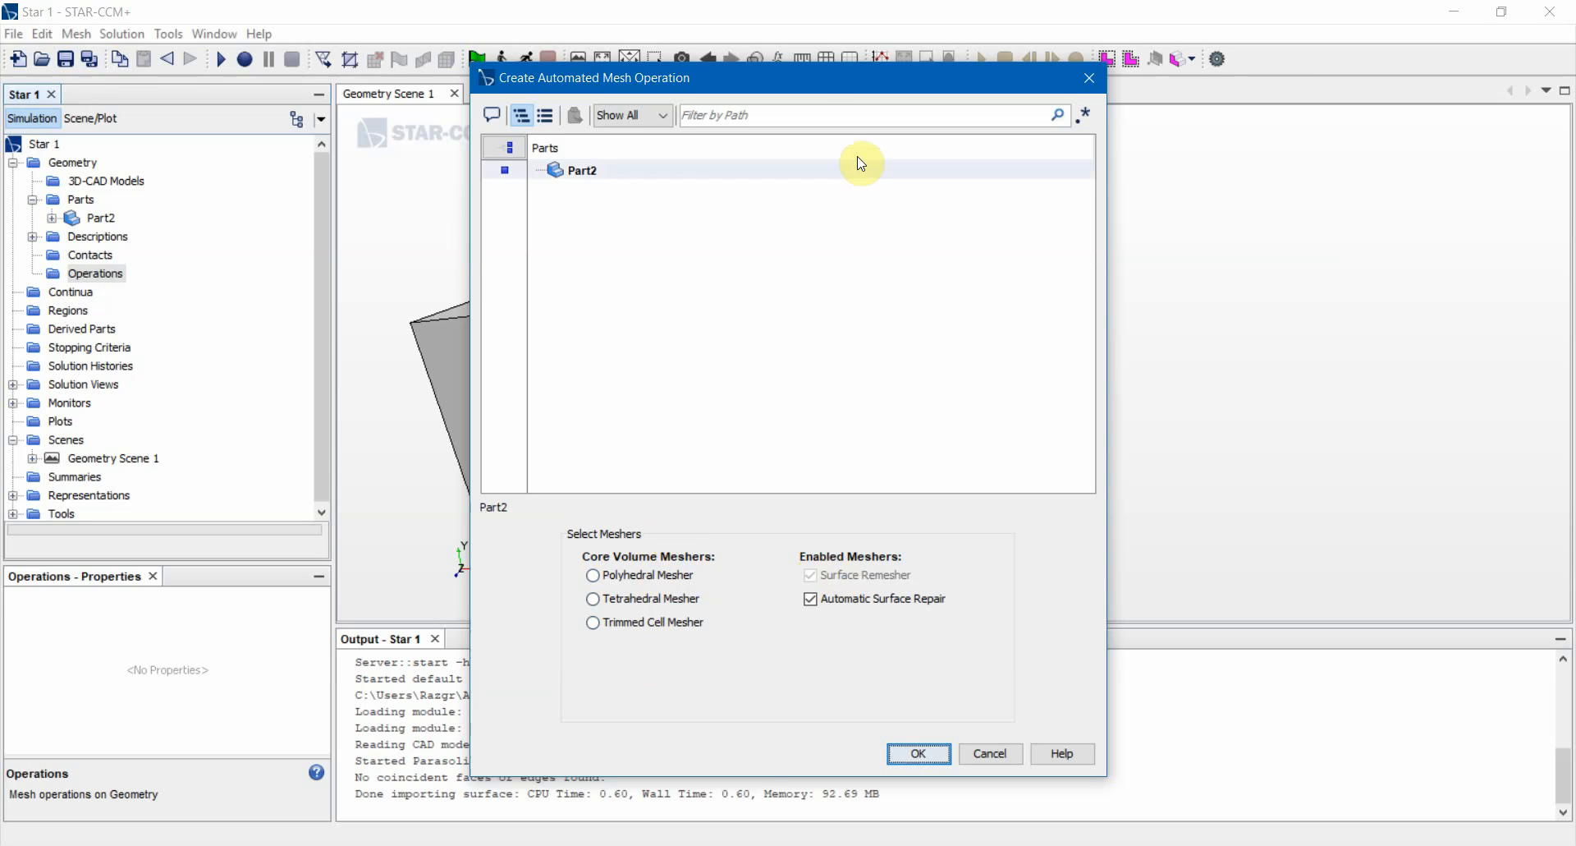
# Add the Polyhedral Mesher and Prism Layer Mesher to the mesh operation and create it.
pyautogui.moveTo(819, 79); pyautogui.dragTo(1411, 271)
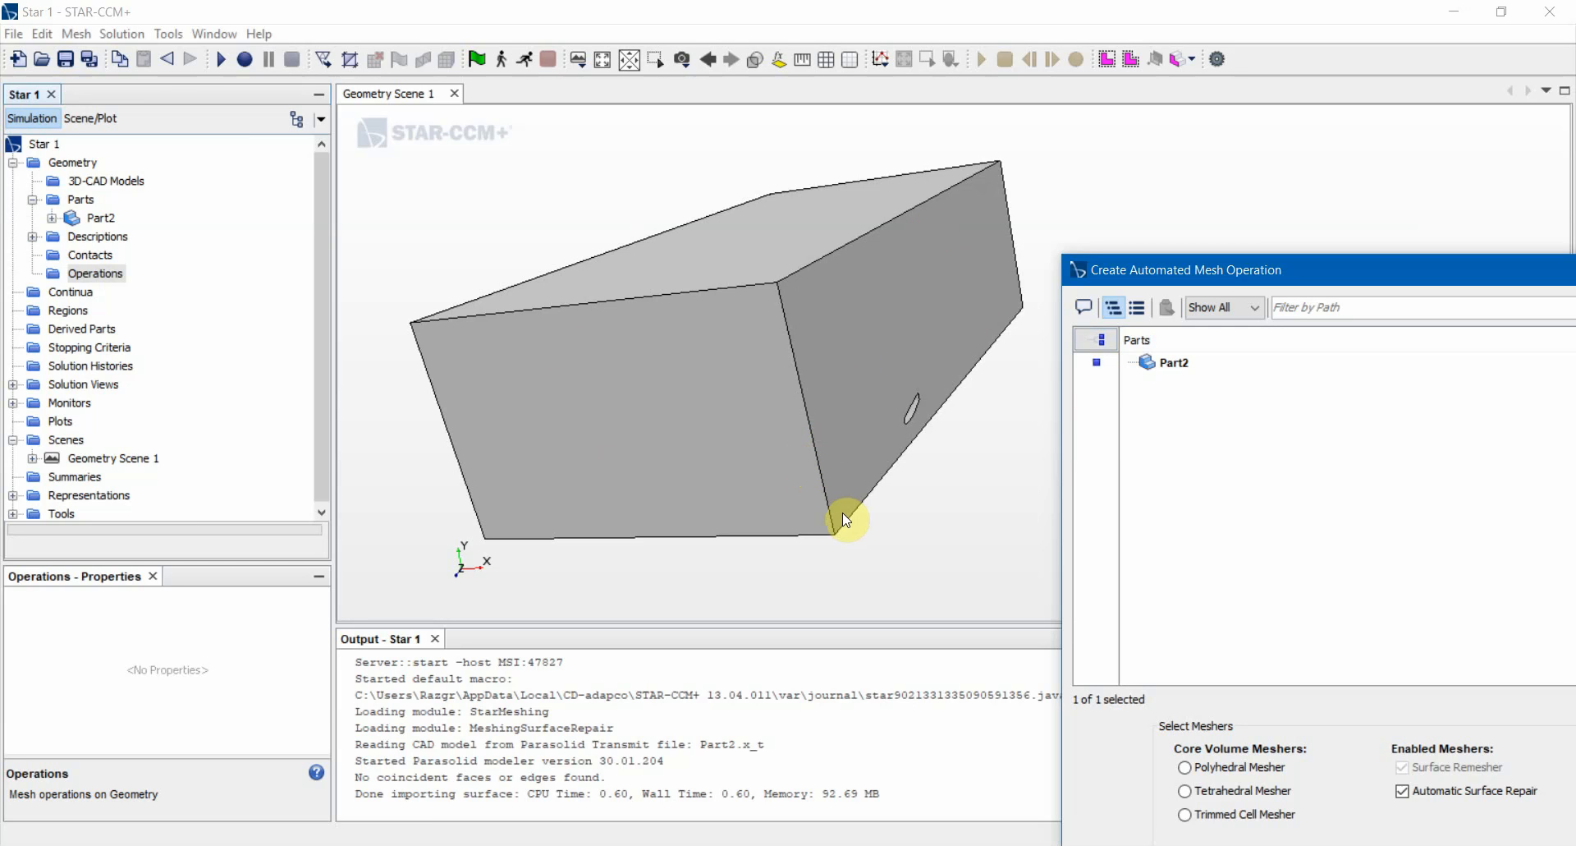
pyautogui.moveTo(1144, 270); pyautogui.dragTo(591, 119)
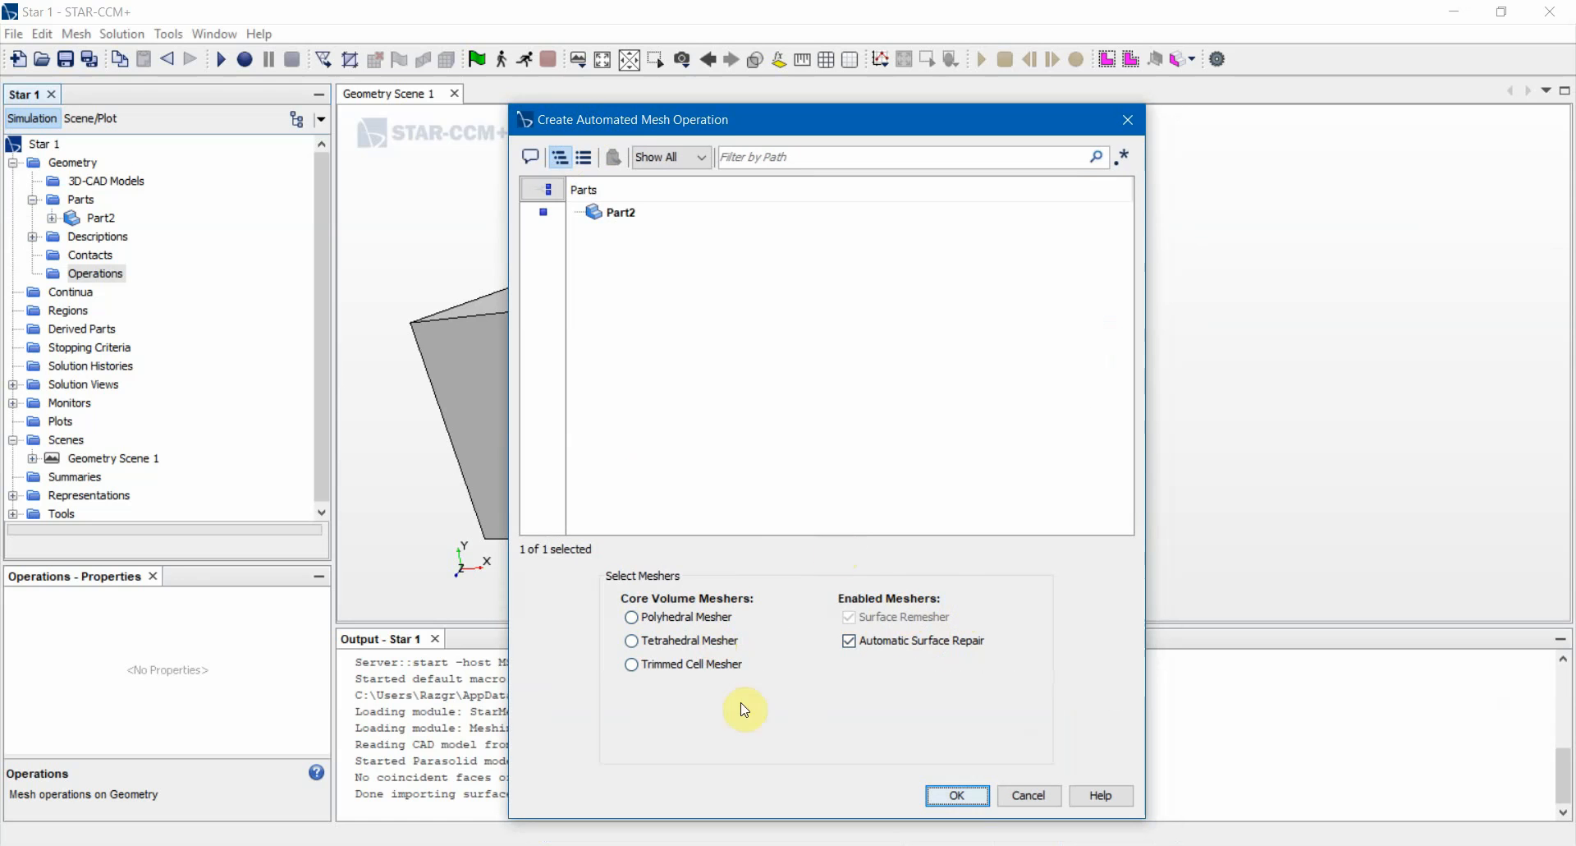
pyautogui.click(704, 616)
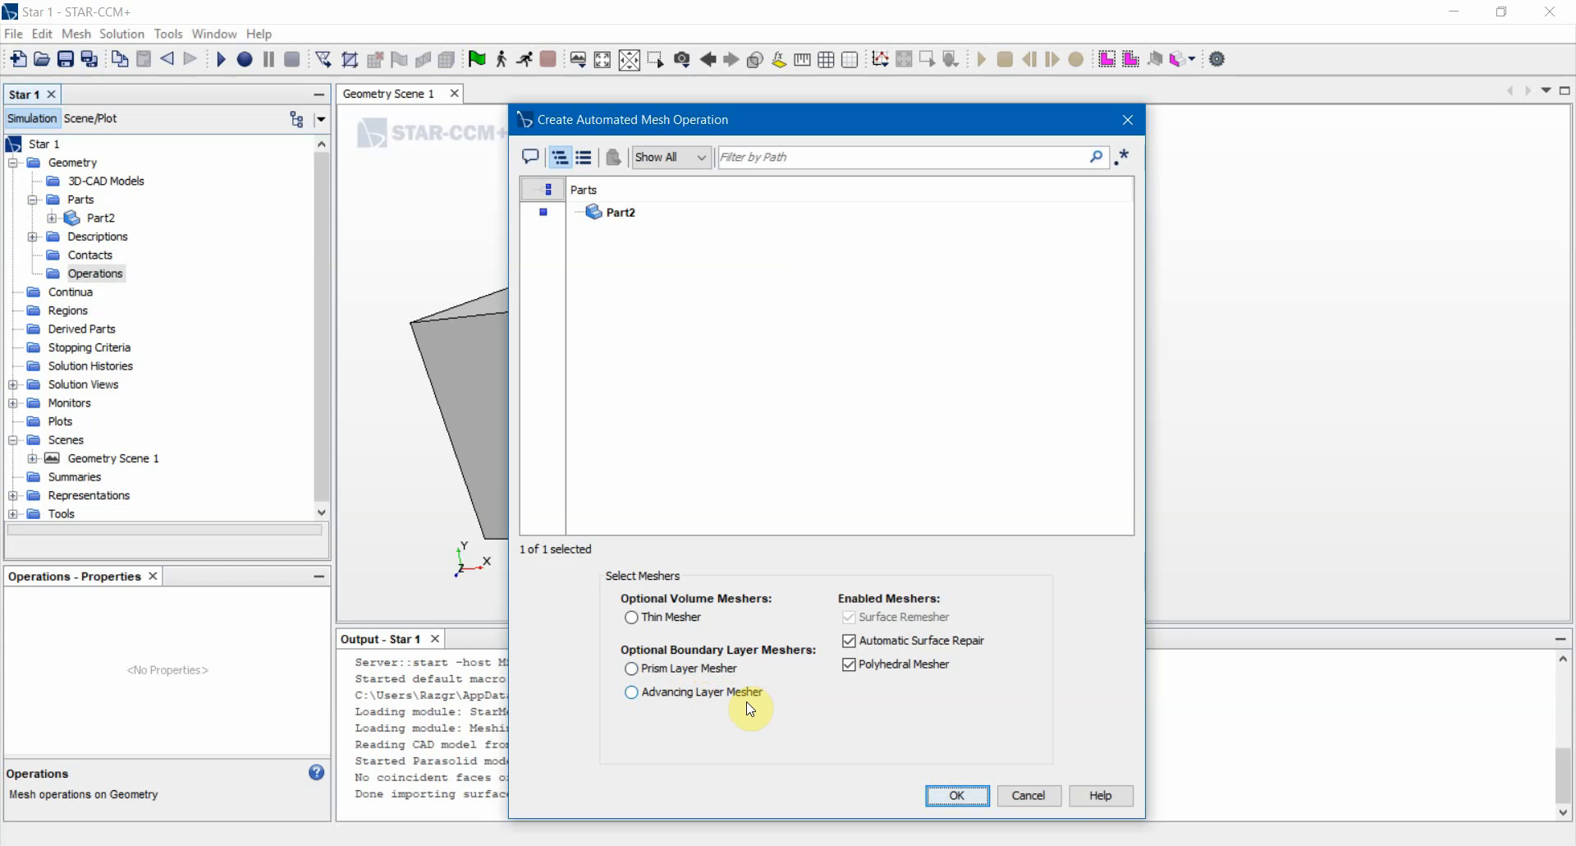
pyautogui.click(730, 669)
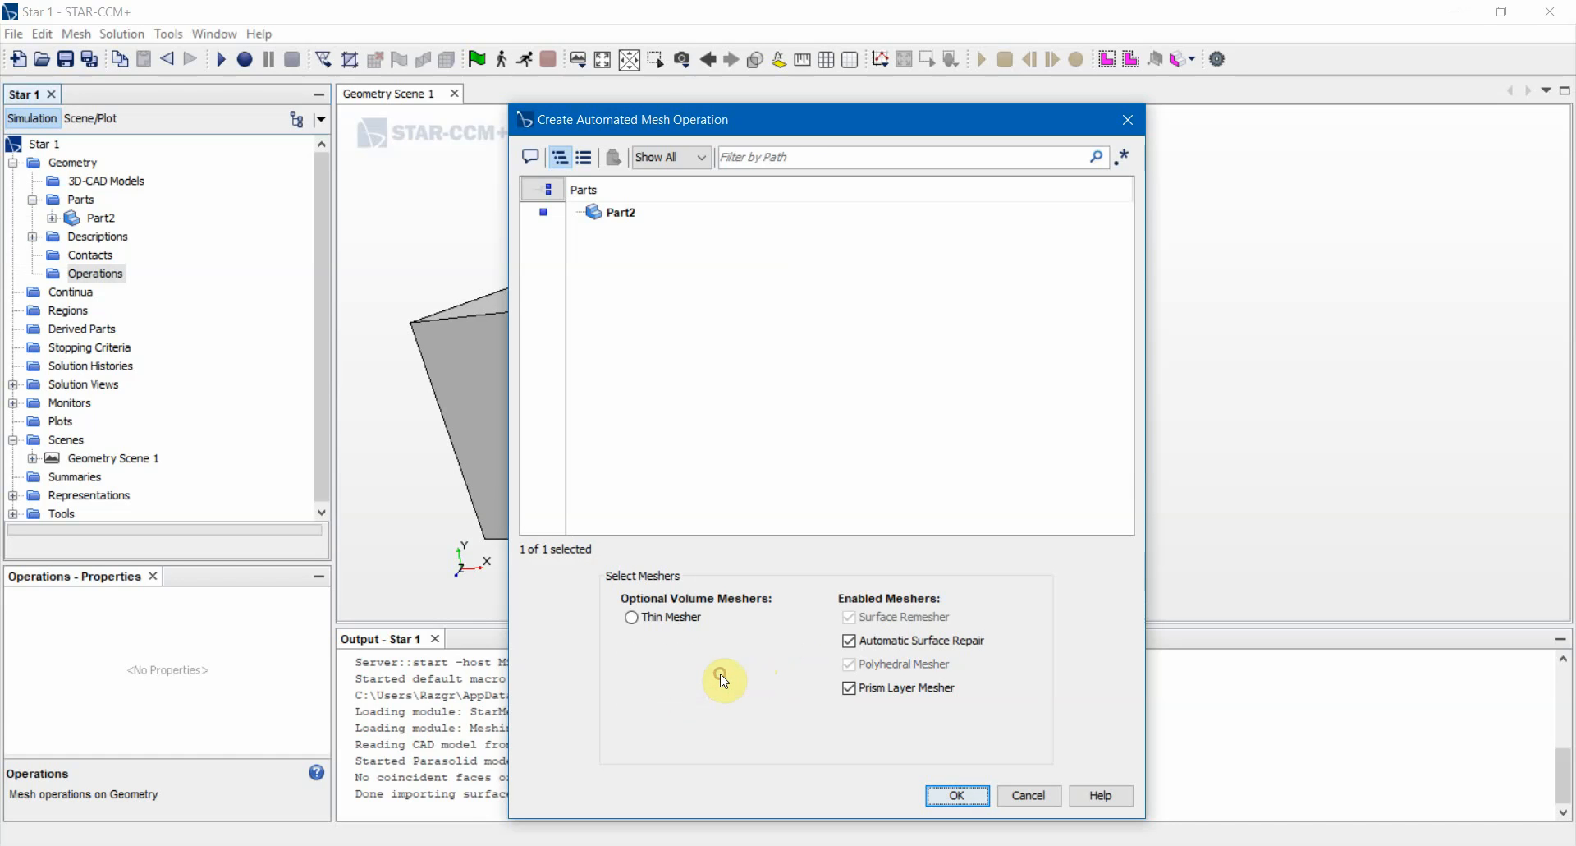
pyautogui.click(875, 688)
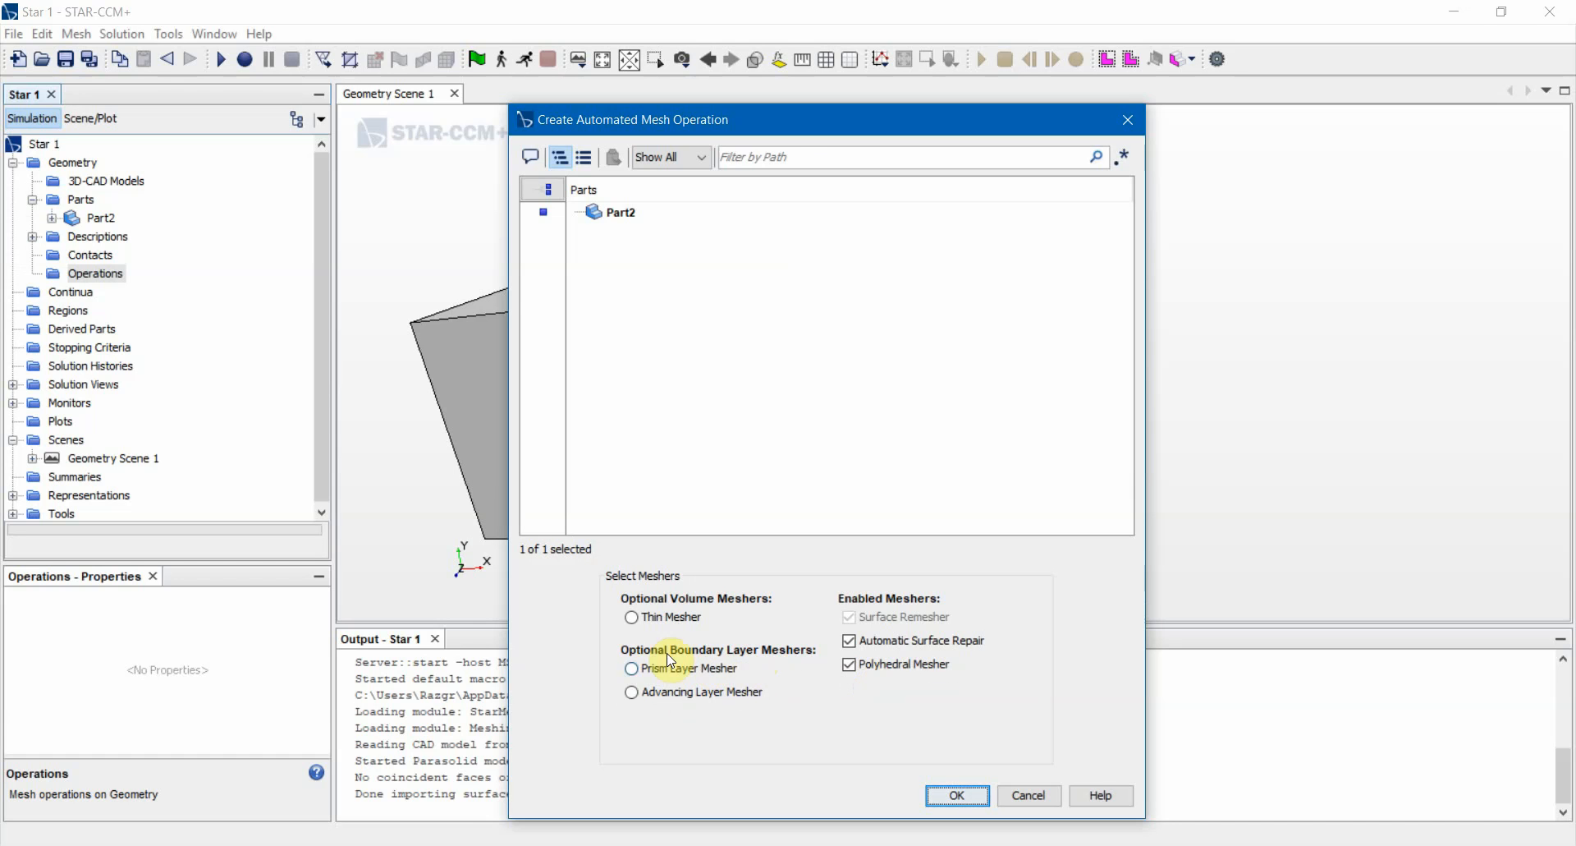
pyautogui.click(703, 675)
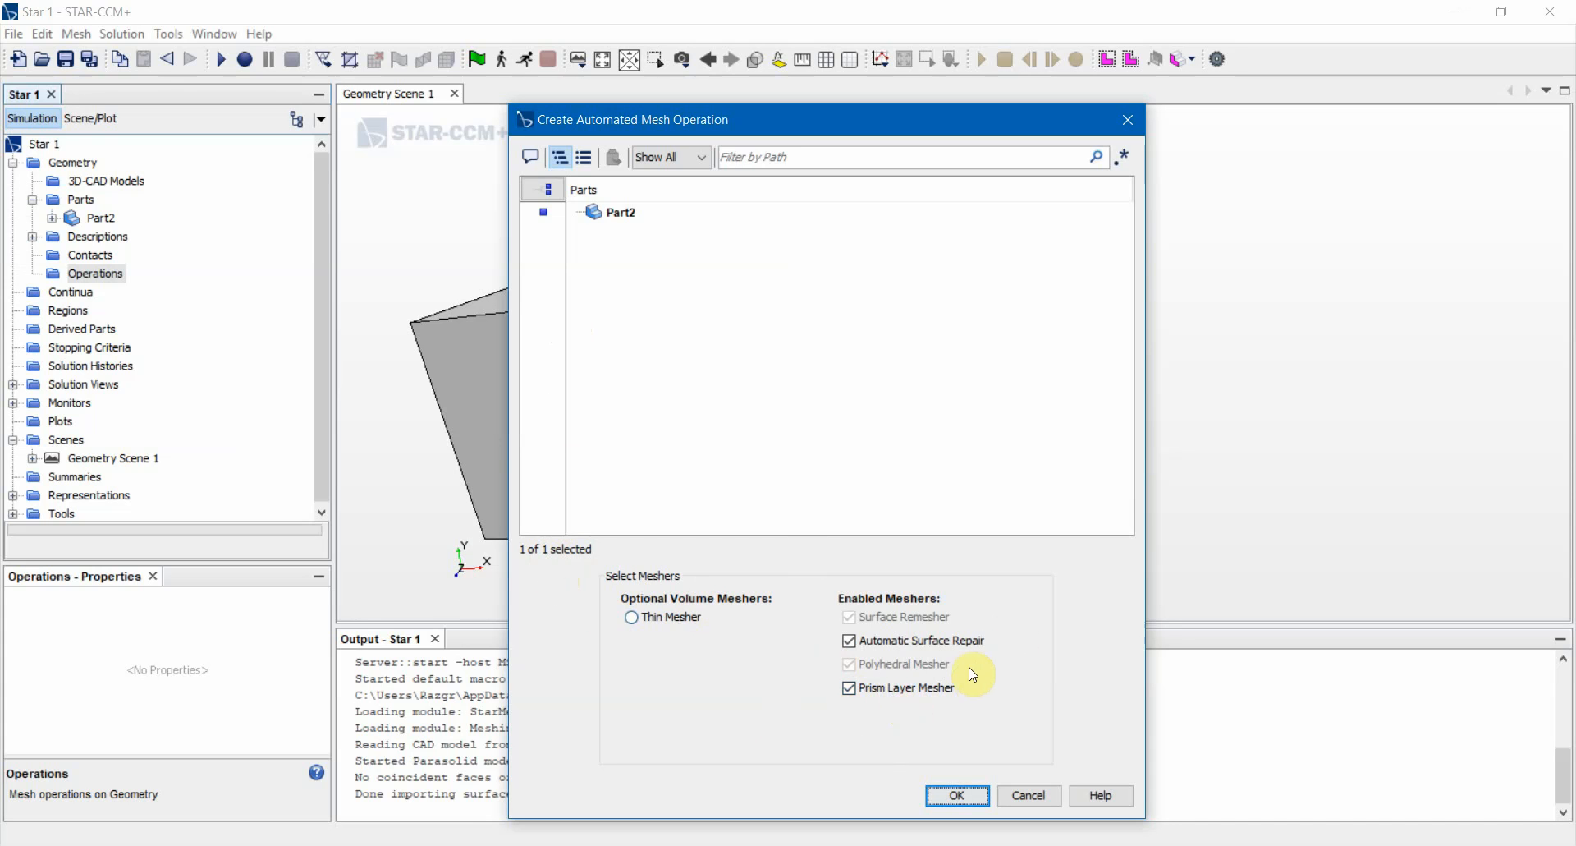
pyautogui.click(956, 795)
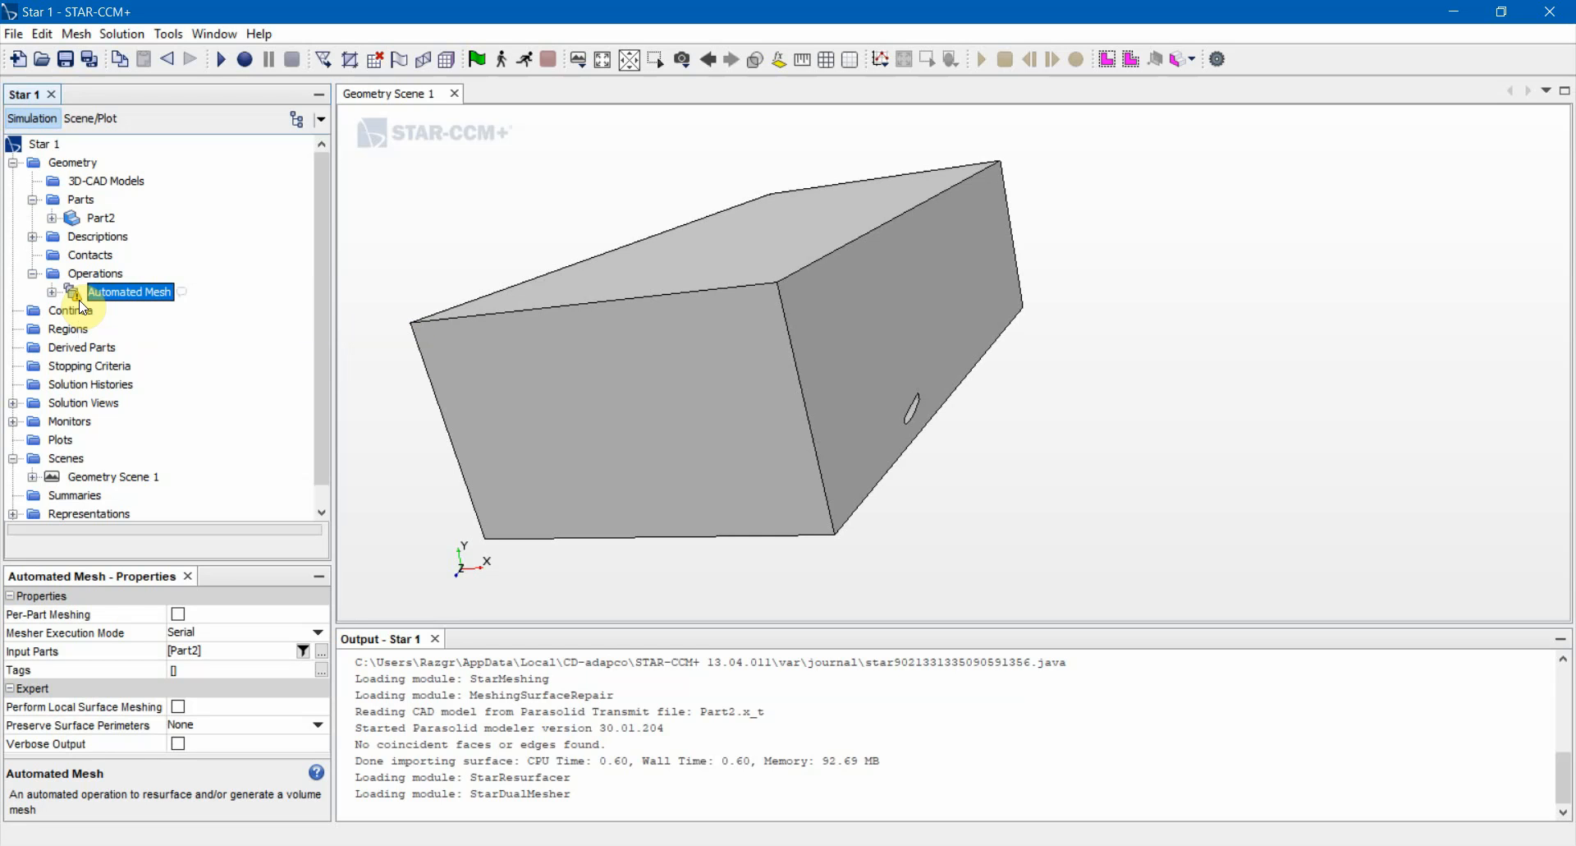
# Check the meshers of the new Automated Mesh operation and list its default controls.
pyautogui.click(51, 292)
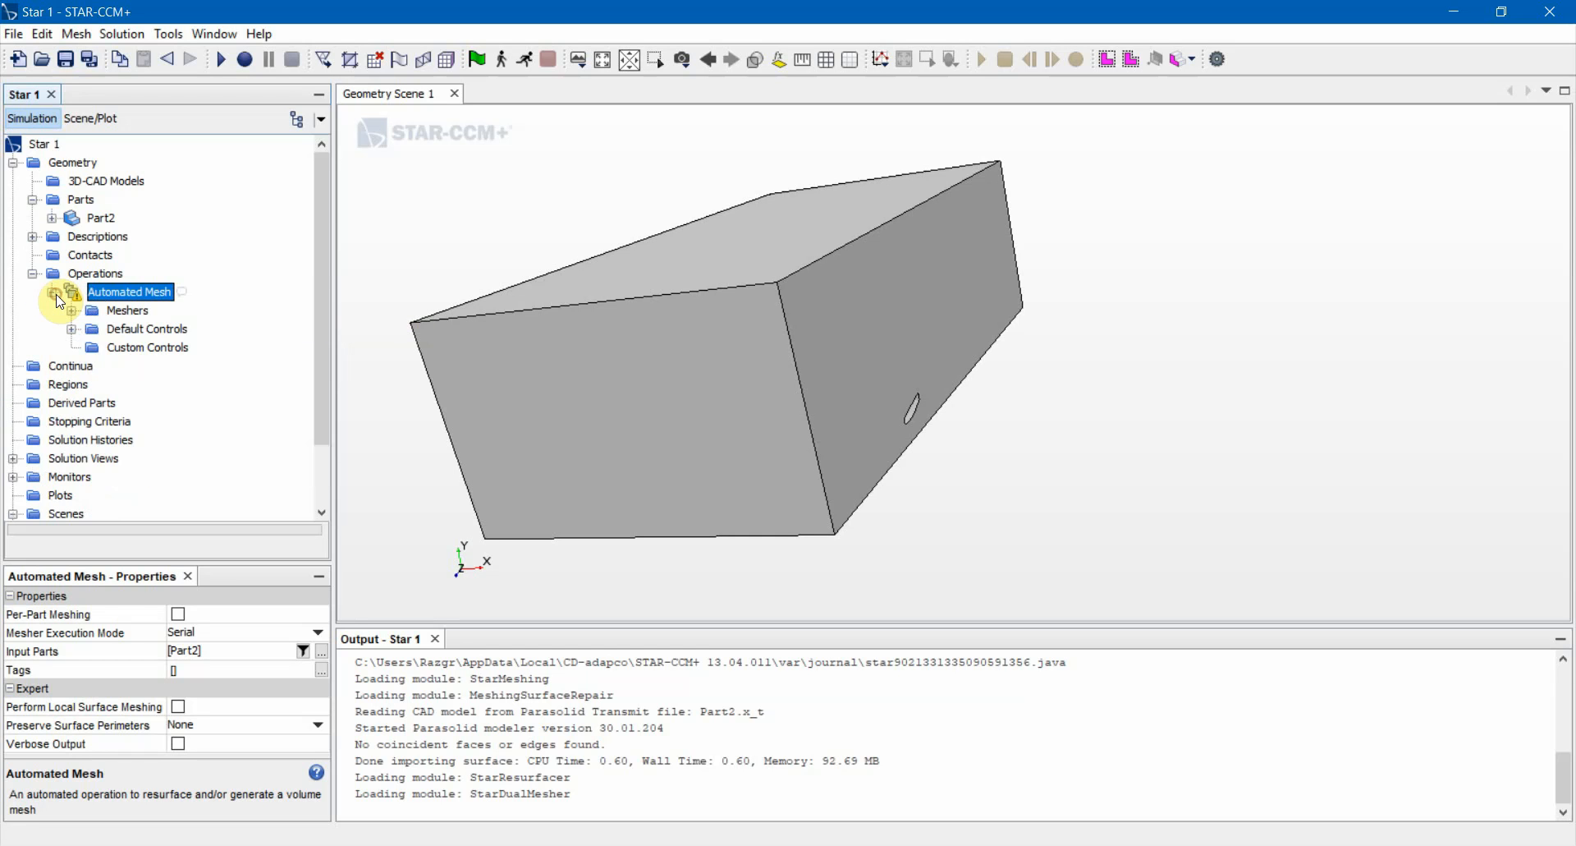
pyautogui.click(72, 311)
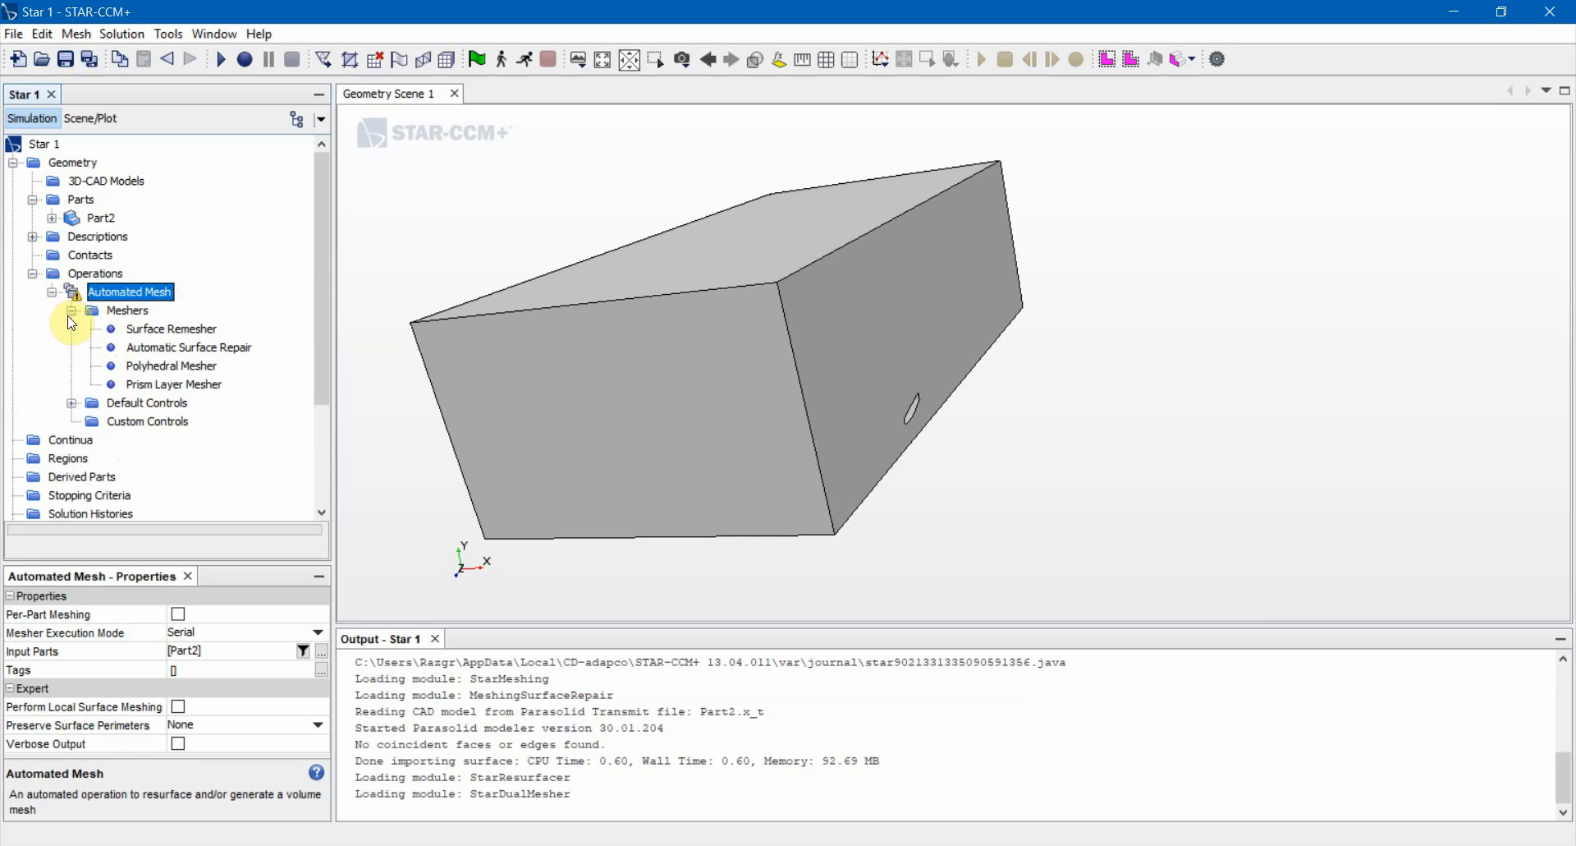
pyautogui.click(72, 311)
pyautogui.click(71, 329)
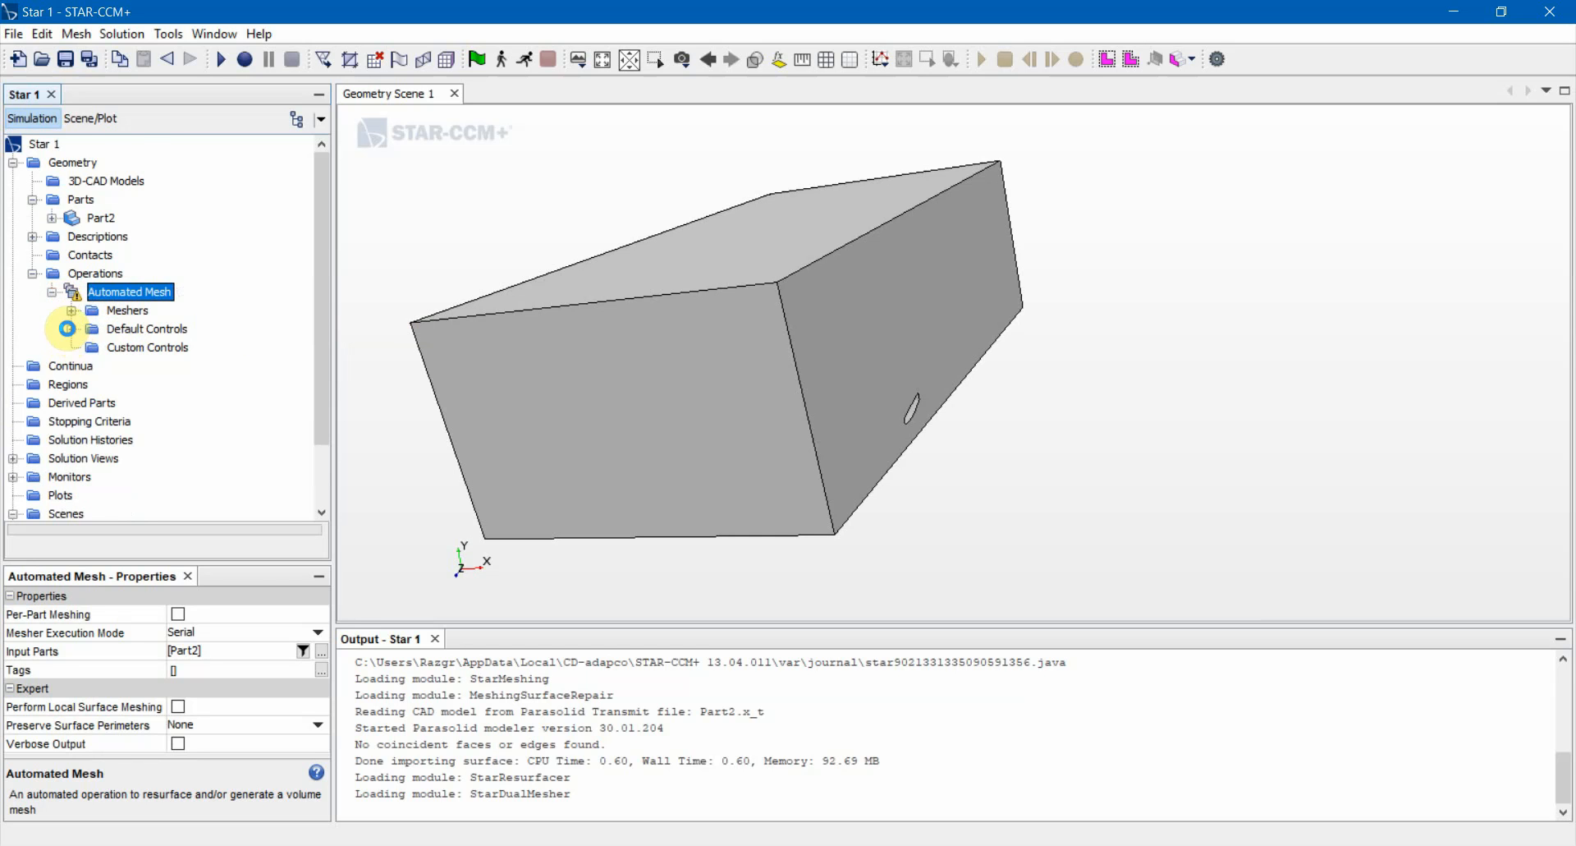
pyautogui.scroll(-1, 197, 325)
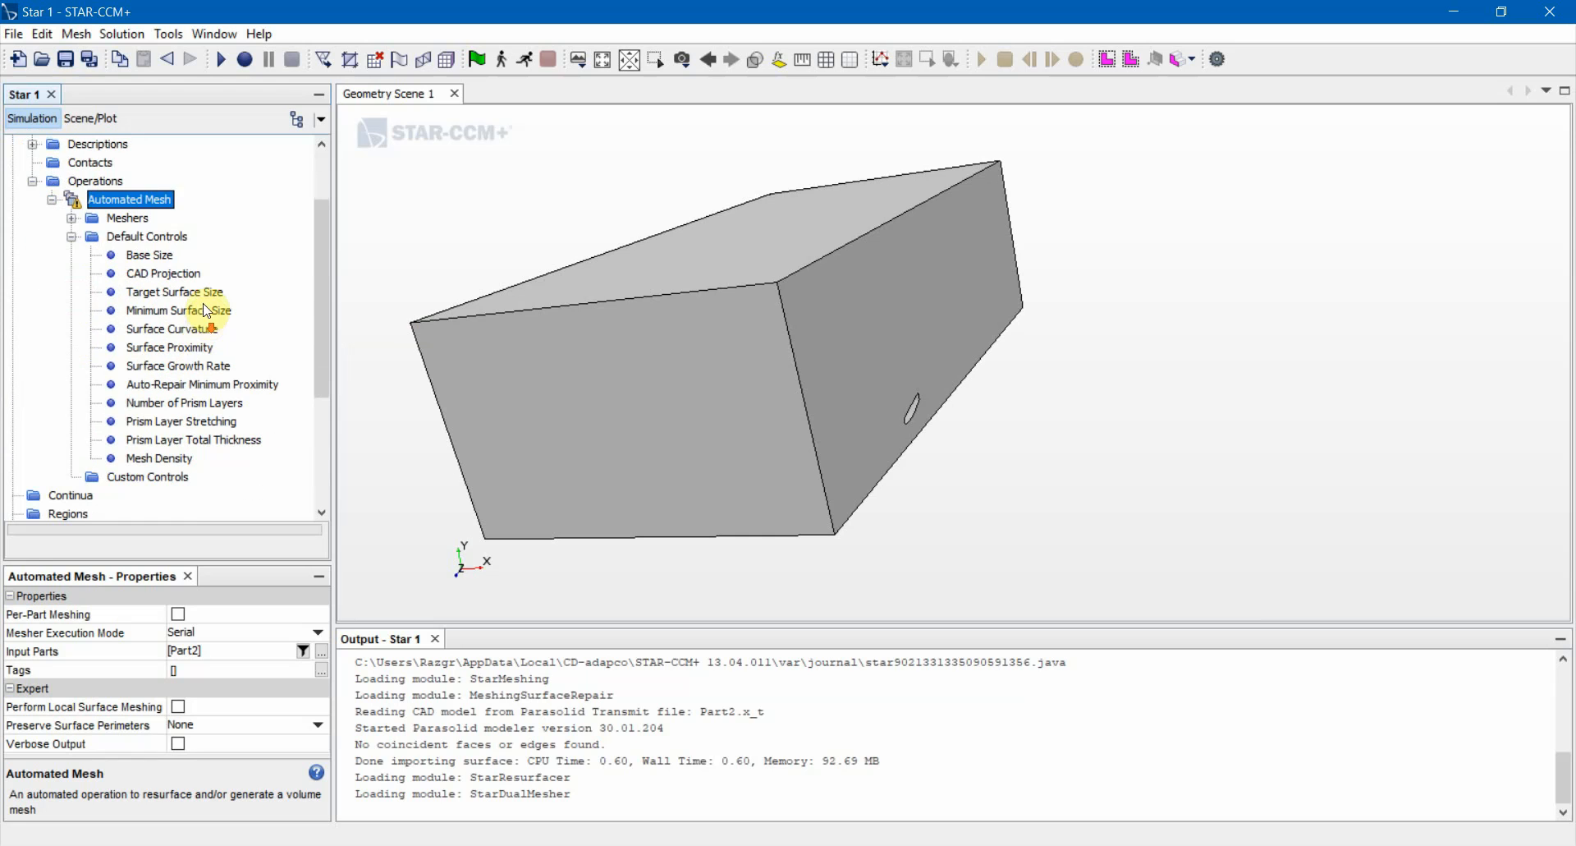
# Examine the flow domain and review the Base Size, CAD Projection and Target Surface Size default controls.
pyautogui.moveTo(1087, 421); pyautogui.dragTo(869, 386)
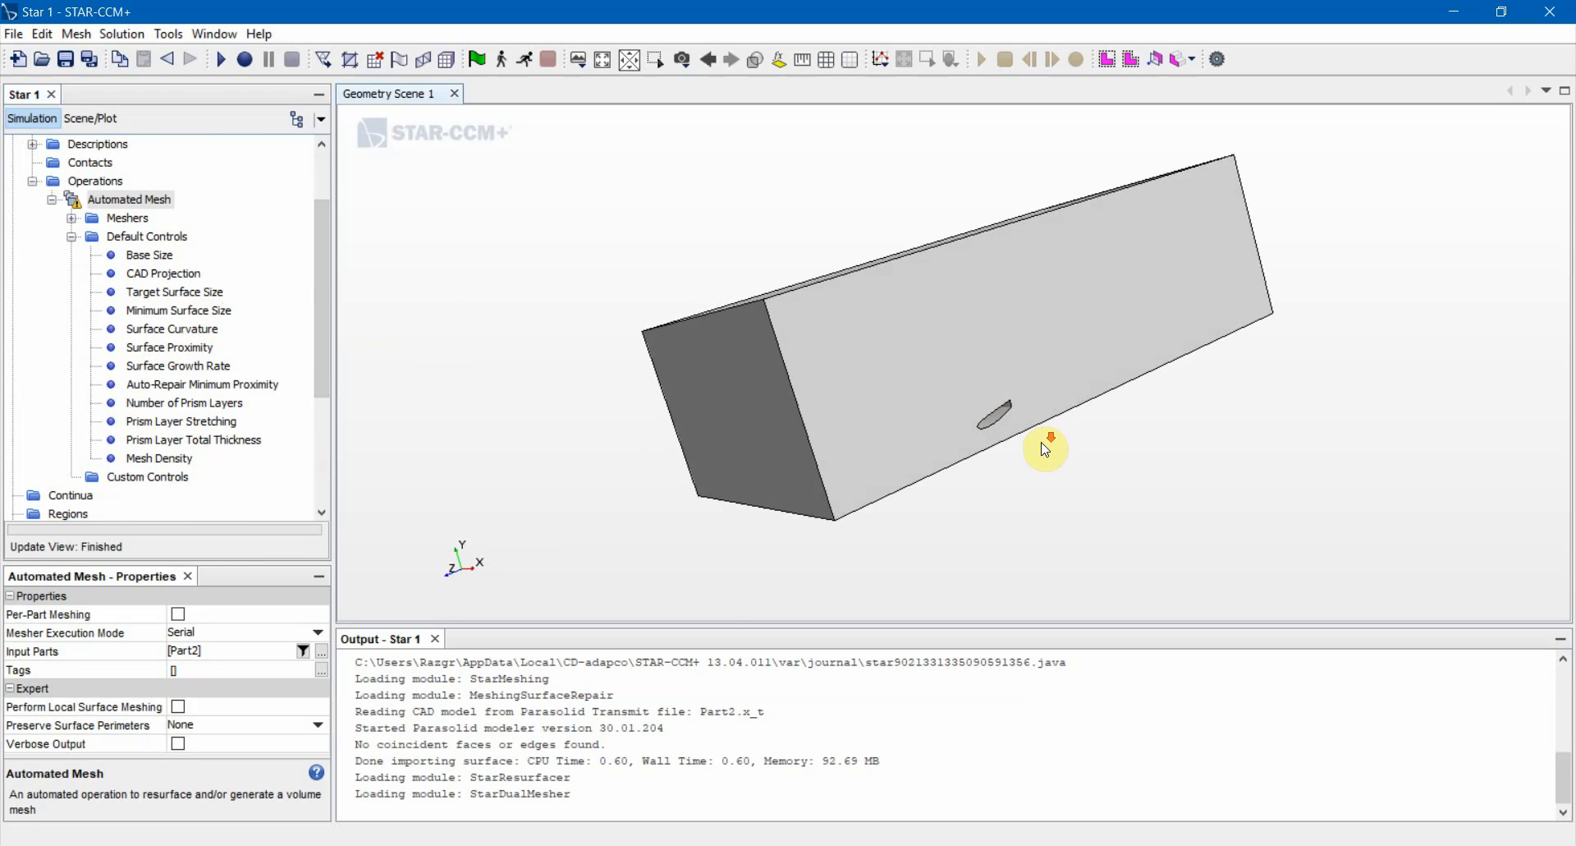
pyautogui.scroll(5, 957, 380)
pyautogui.scroll(5, 811, 361)
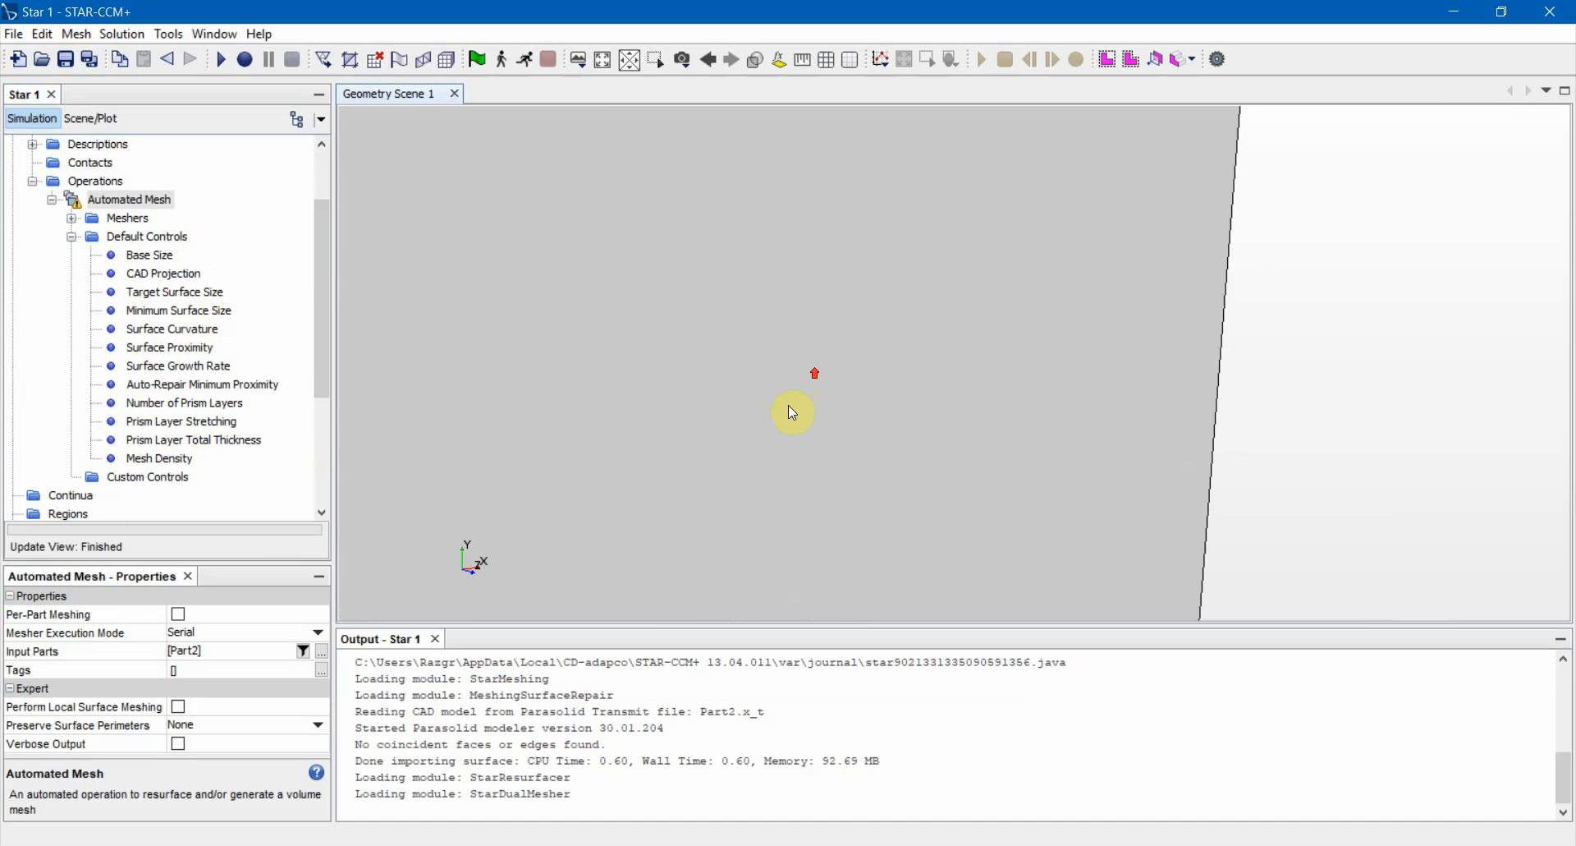
pyautogui.scroll(2, 1009, 403)
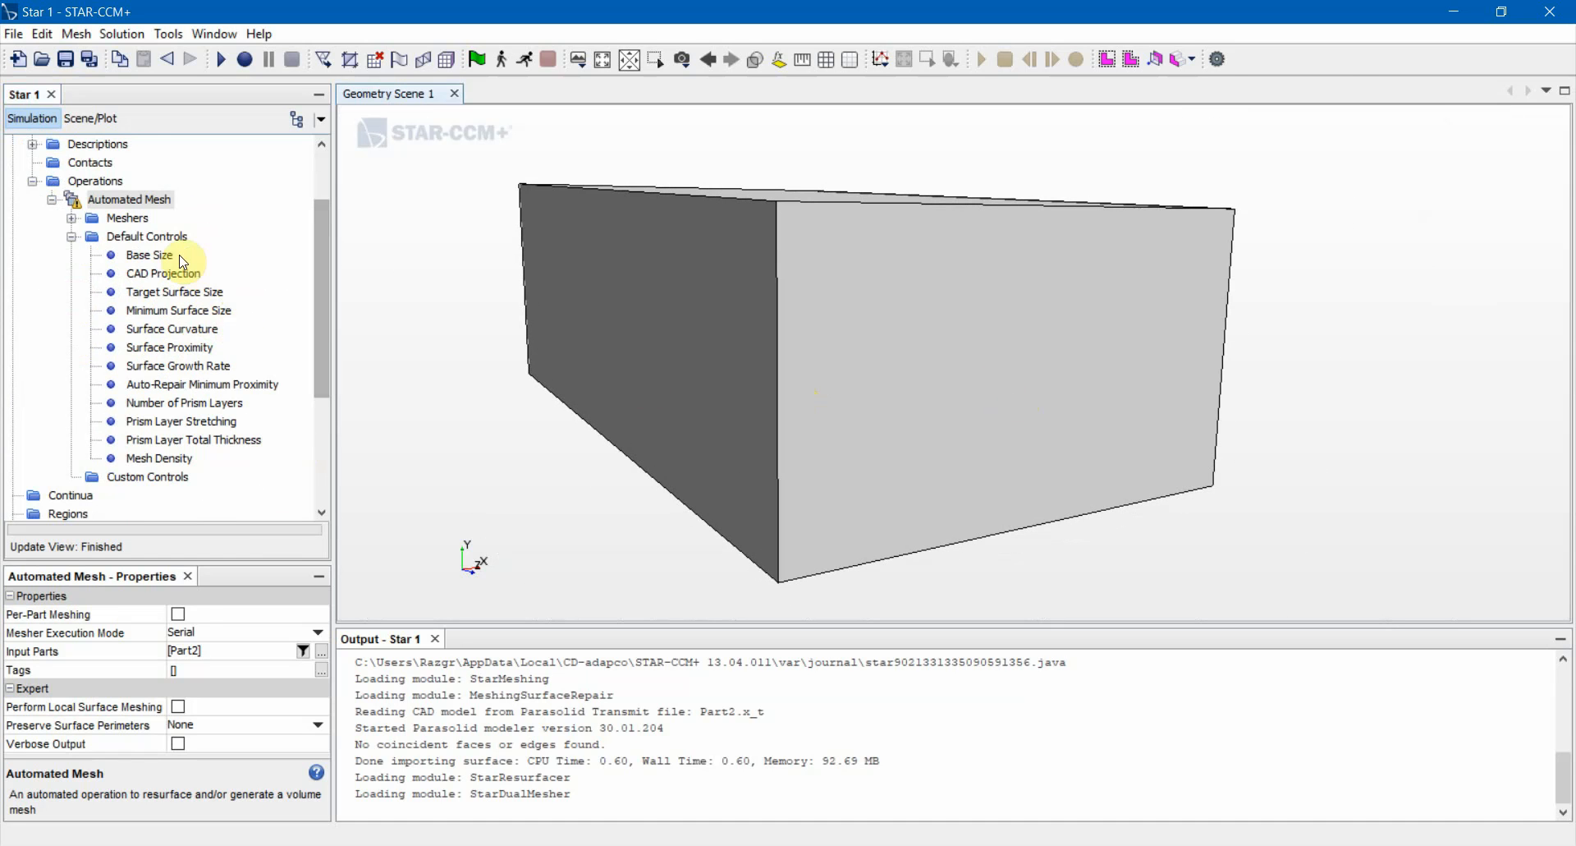
pyautogui.click(150, 255)
pyautogui.scroll(-2, 893, 375)
pyautogui.moveTo(893, 374); pyautogui.dragTo(767, 412)
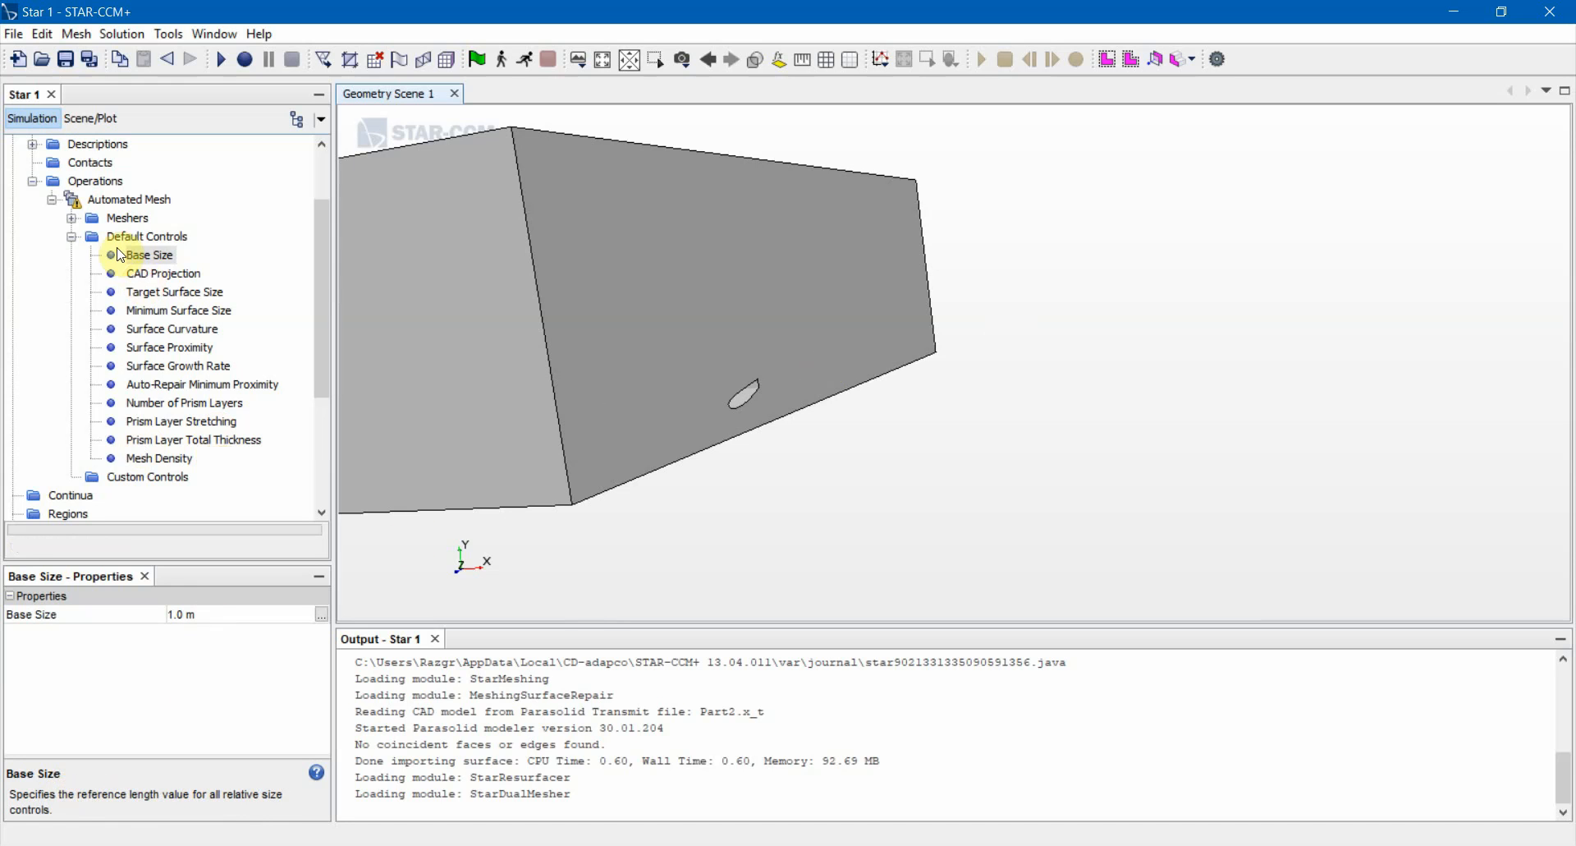
pyautogui.click(145, 253)
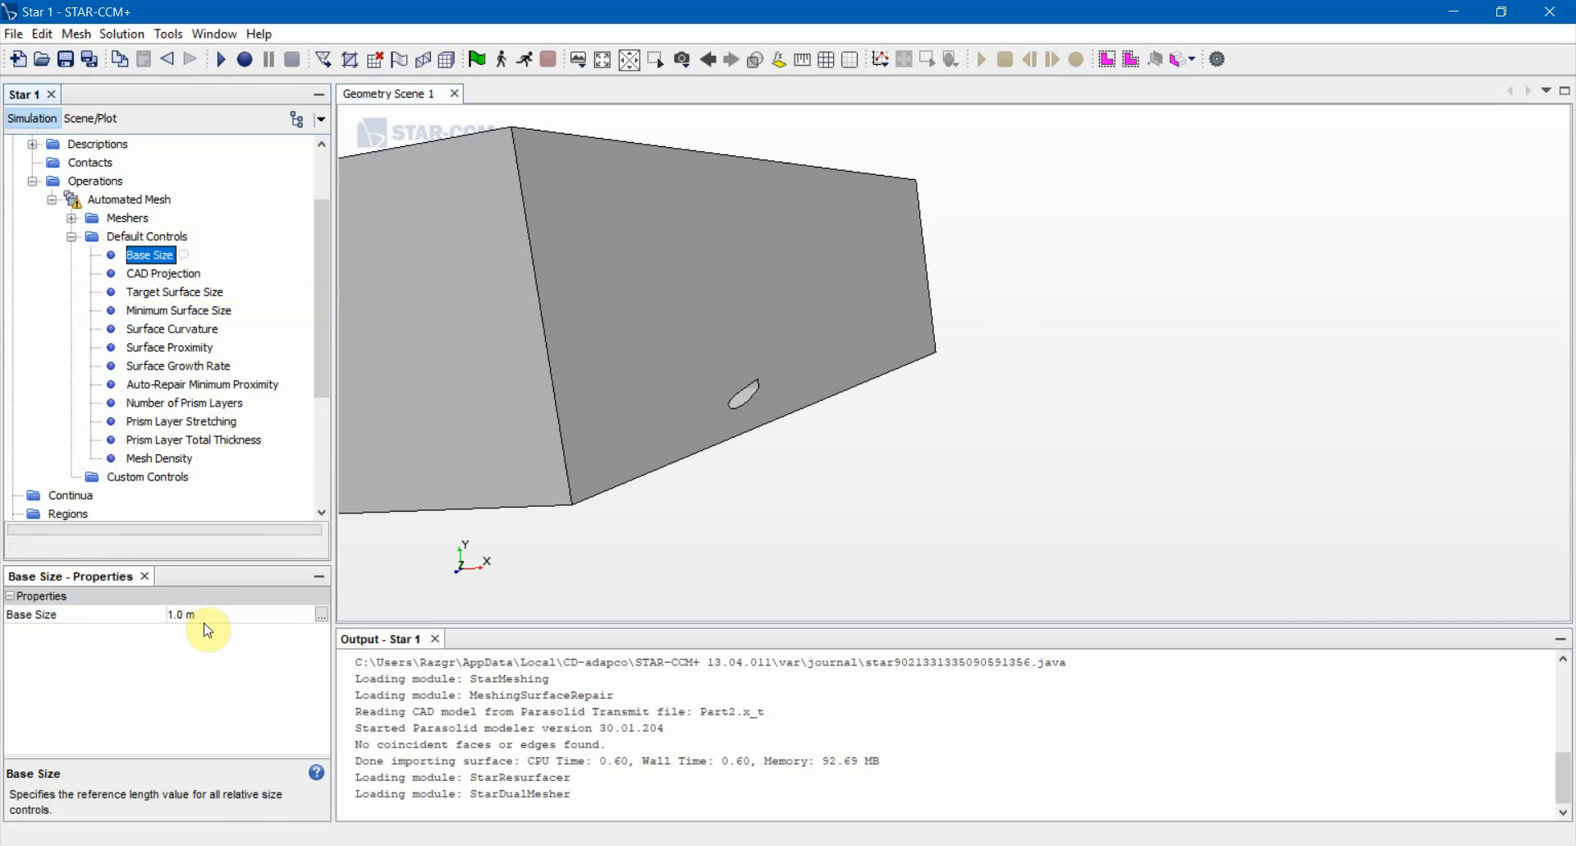
pyautogui.click(170, 275)
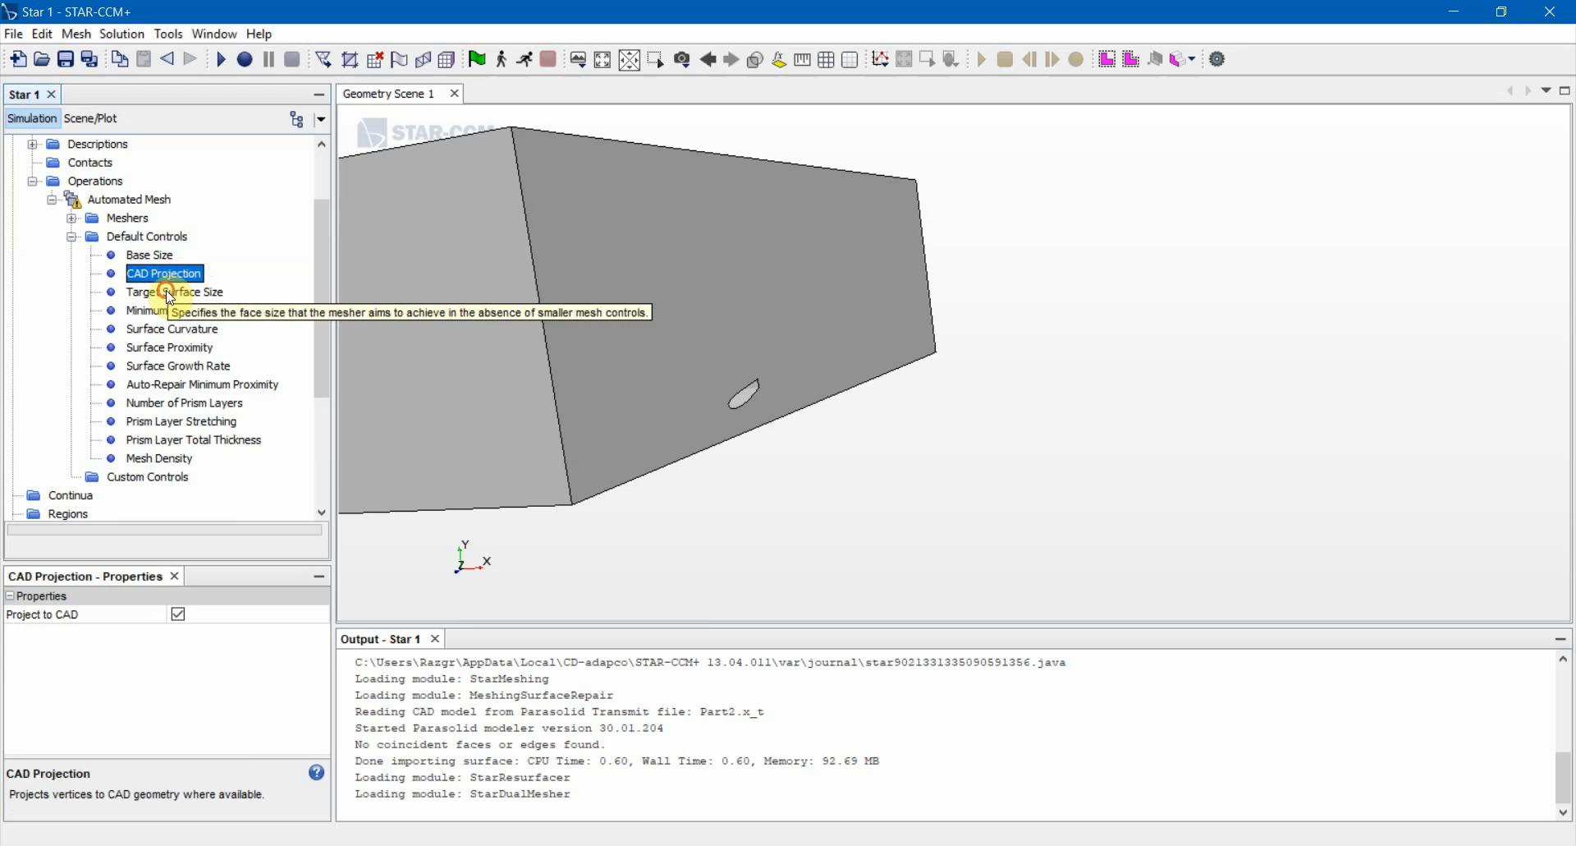
pyautogui.click(167, 293)
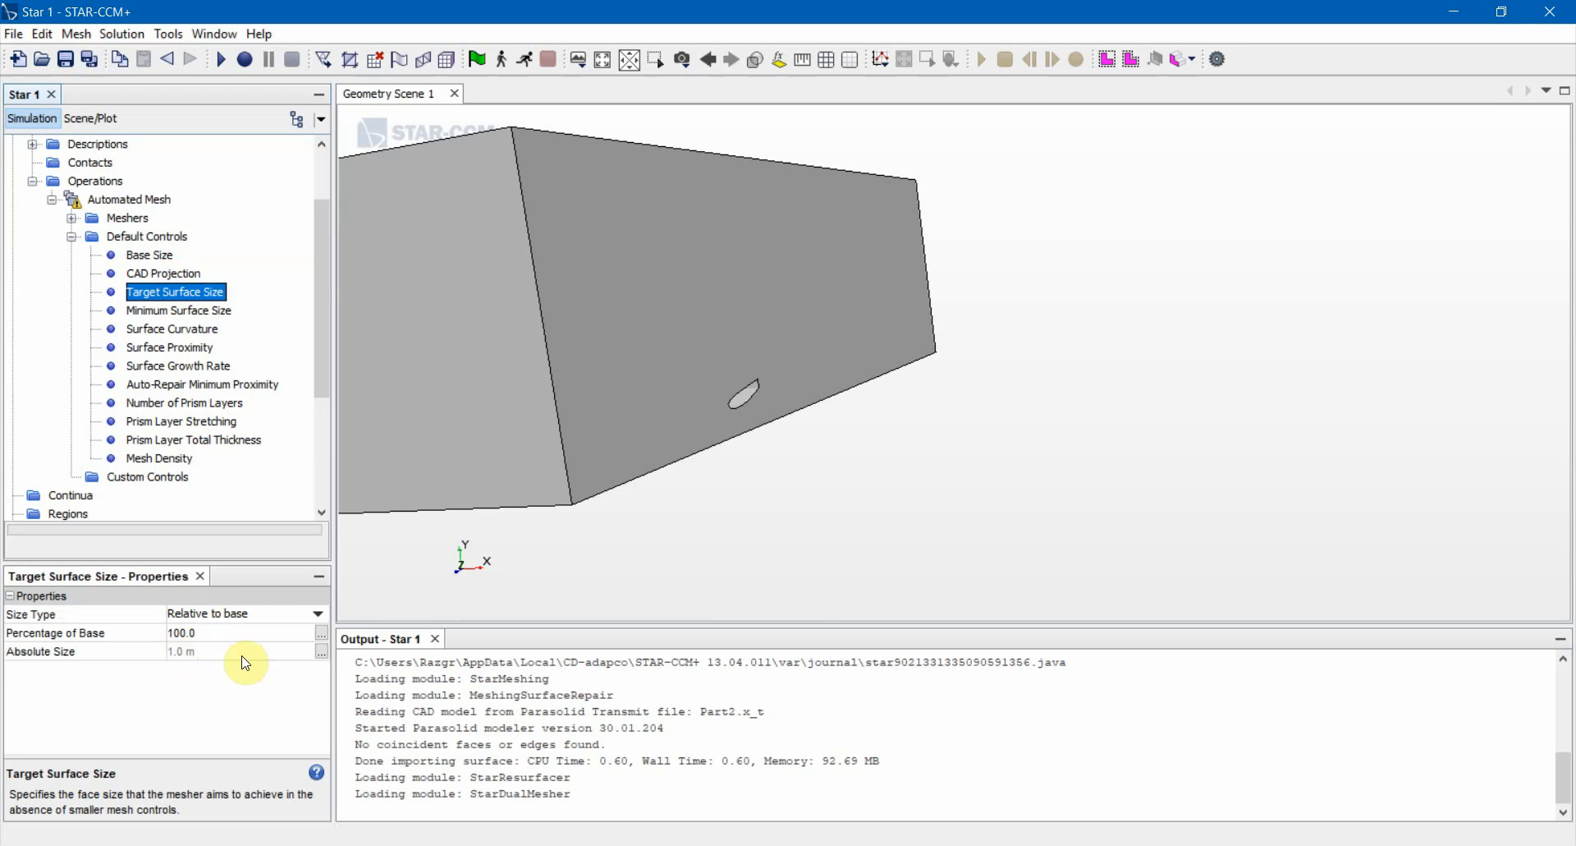
# Examine the wing elements and endplates inside the flow domain up close.
pyautogui.scroll(10, 740, 376)
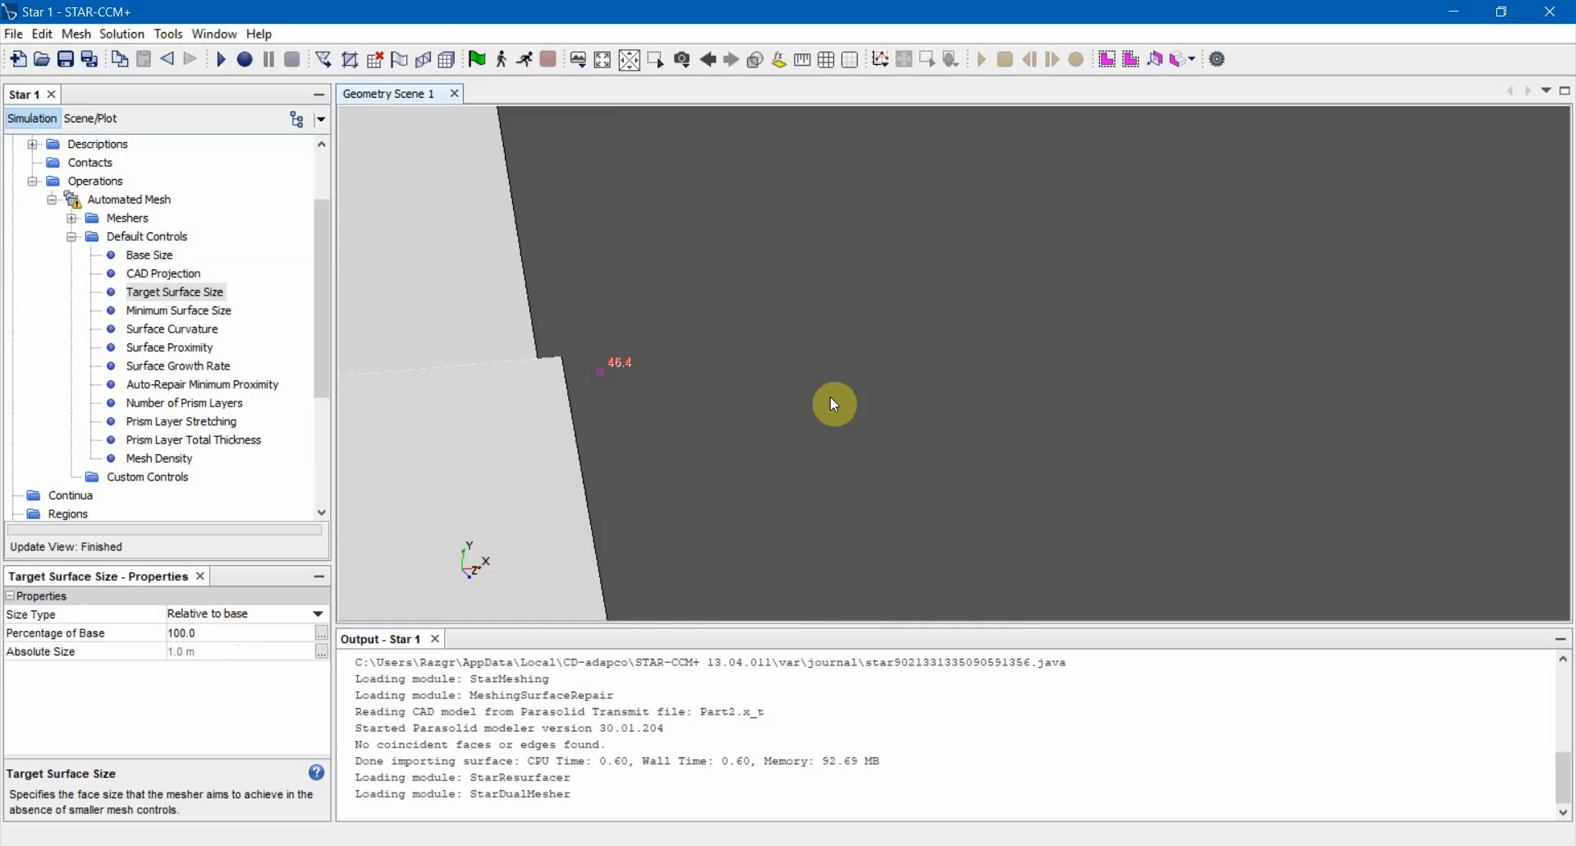
pyautogui.moveTo(834, 403)
pyautogui.mouseDown()
pyautogui.moveTo(993, 309)
pyautogui.moveTo(943, 287)
pyautogui.moveTo(795, 343)
pyautogui.moveTo(862, 324)
pyautogui.mouseUp()
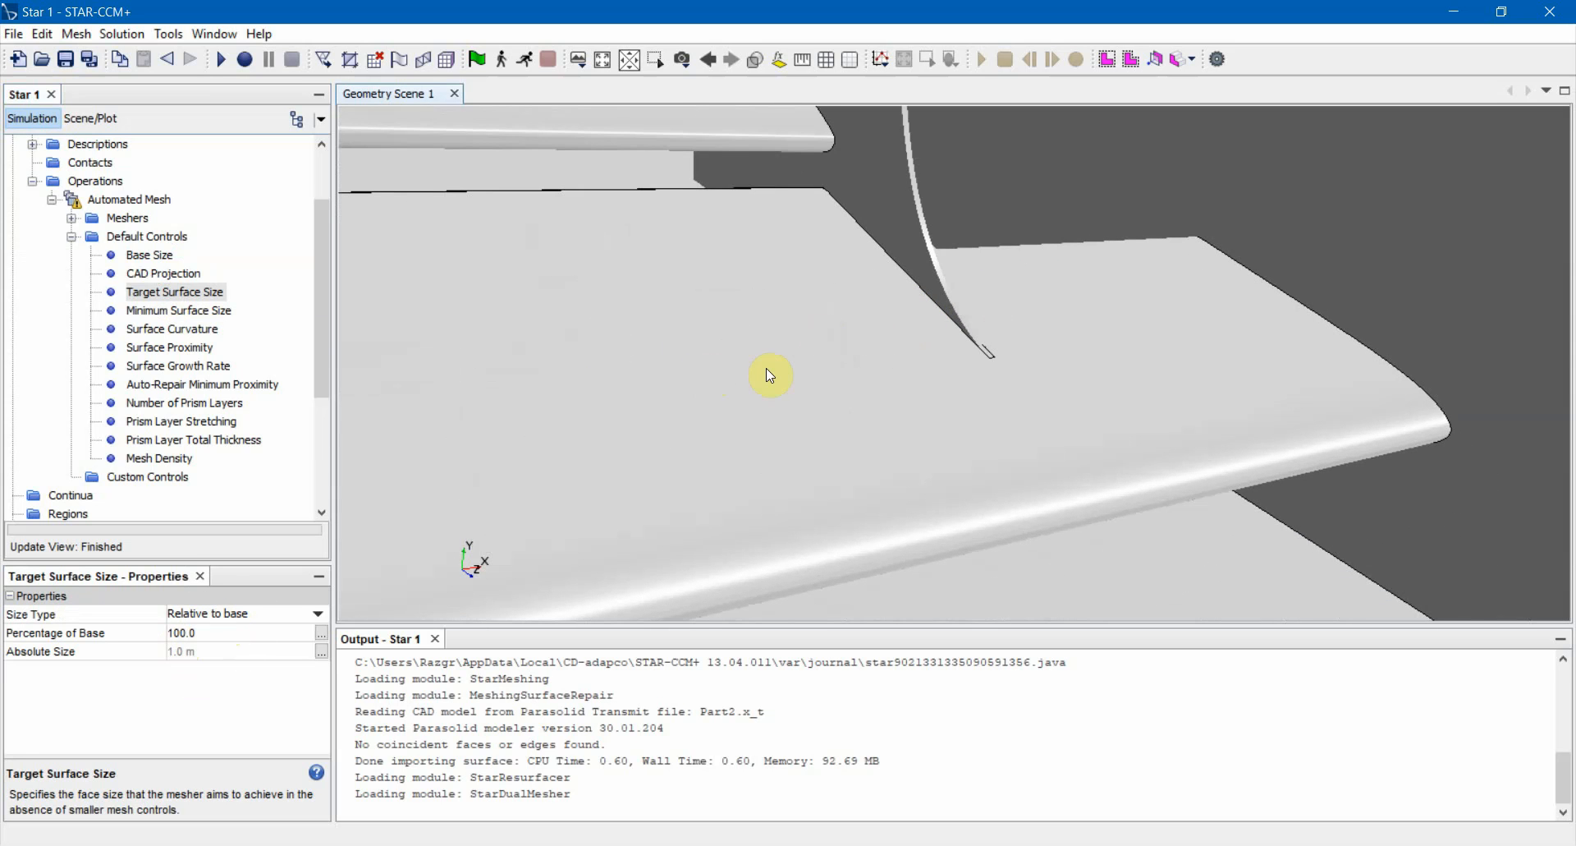
pyautogui.moveTo(767, 375)
pyautogui.mouseDown()
pyautogui.moveTo(1047, 414)
pyautogui.moveTo(914, 412)
pyautogui.moveTo(1078, 368)
pyautogui.mouseUp()
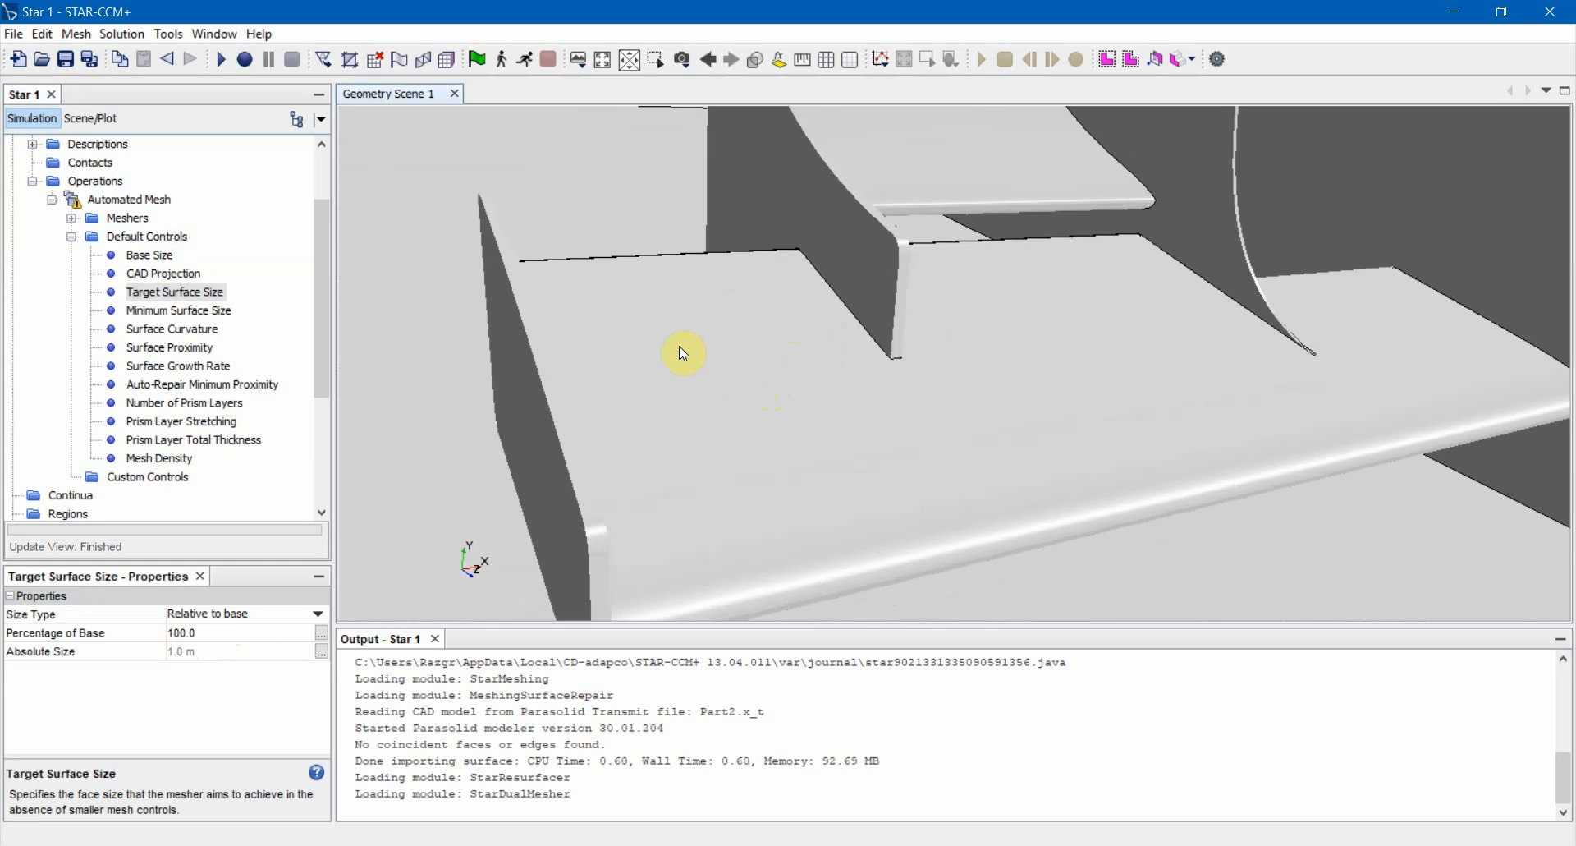
# Switch the Target Surface Size control to an absolute size type and set its absolute size to 0.1 m.
pyautogui.click(185, 293)
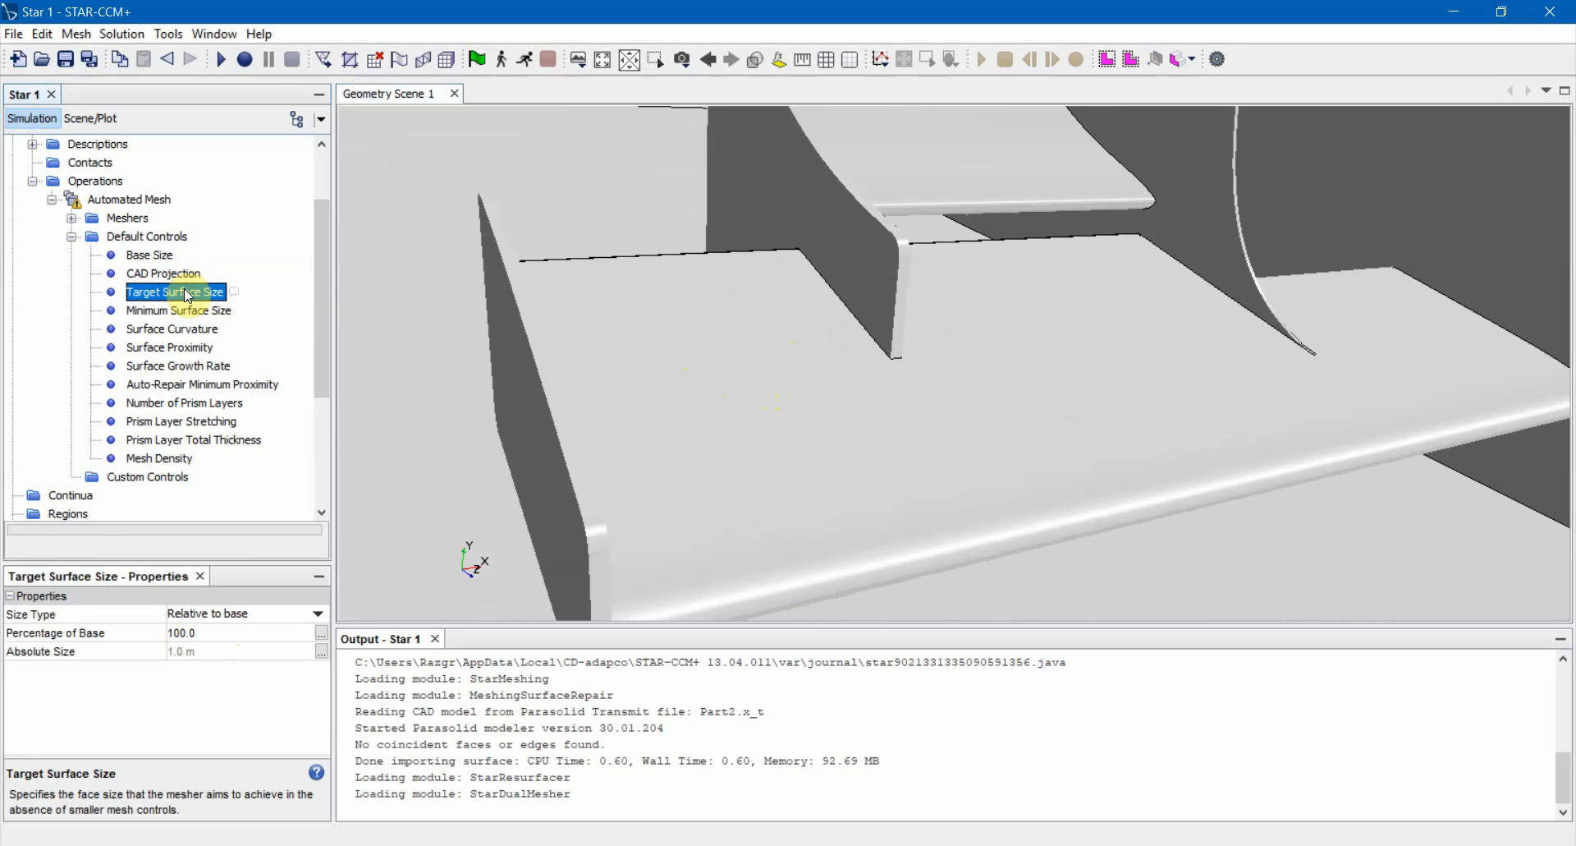
pyautogui.click(226, 613)
pyautogui.click(222, 649)
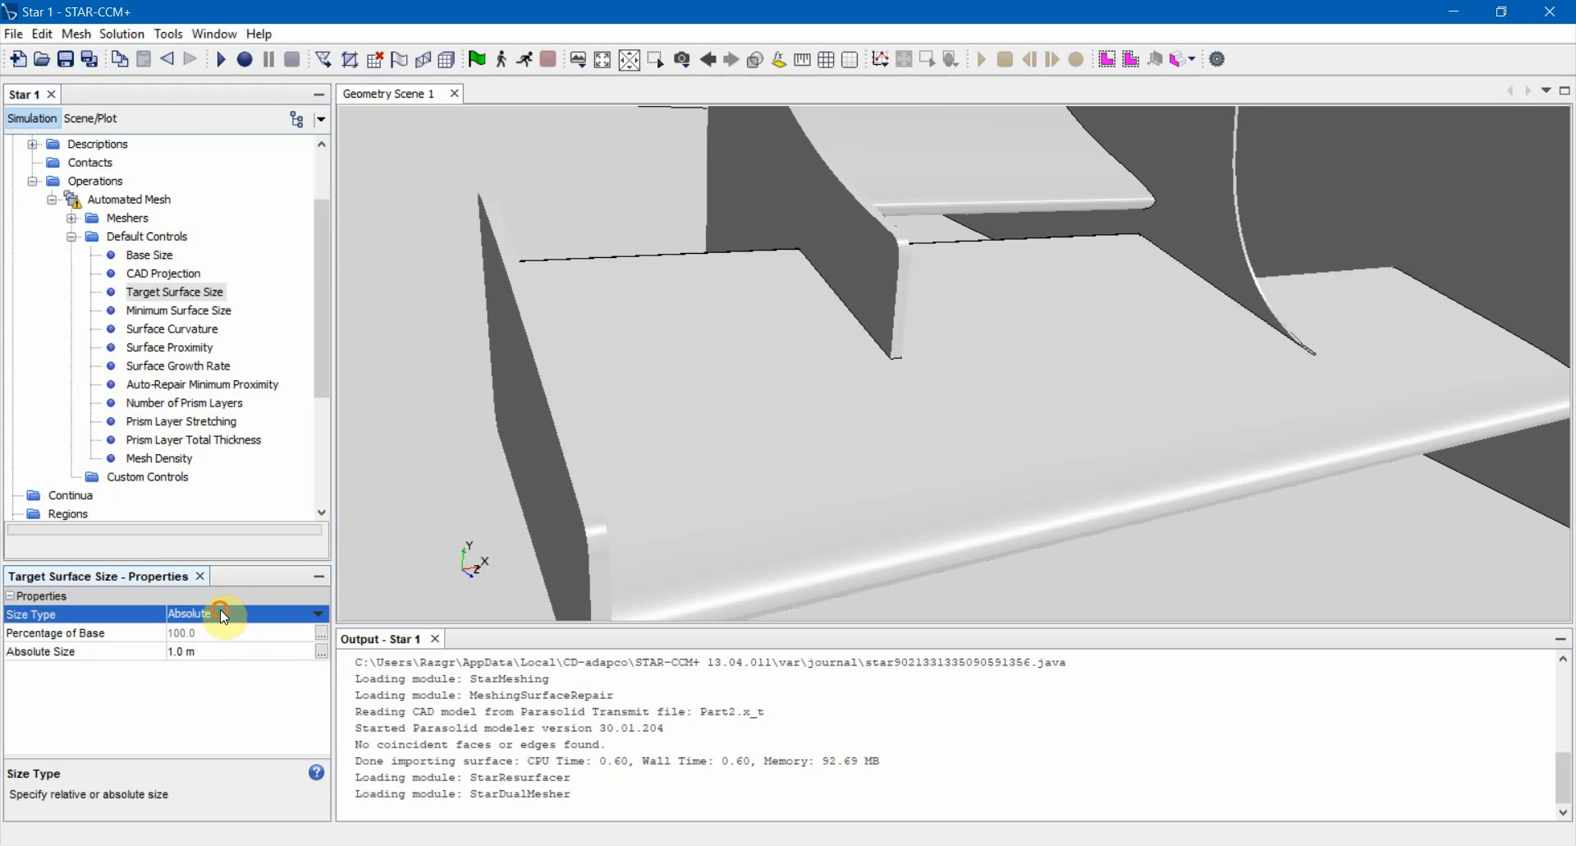
pyautogui.click(222, 614)
pyautogui.click(234, 632)
pyautogui.click(242, 614)
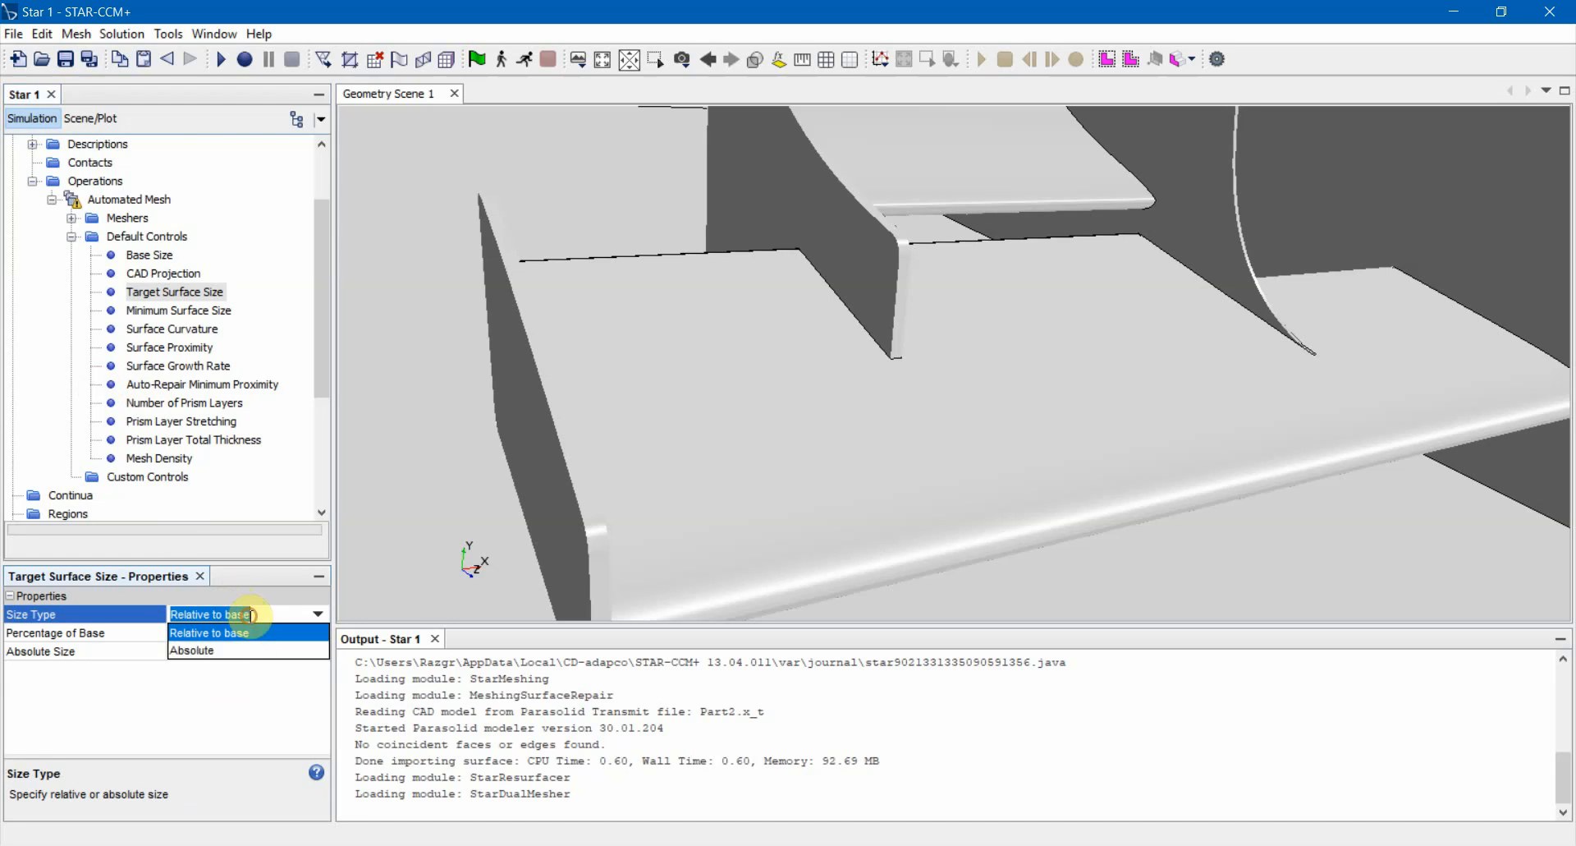
pyautogui.click(231, 649)
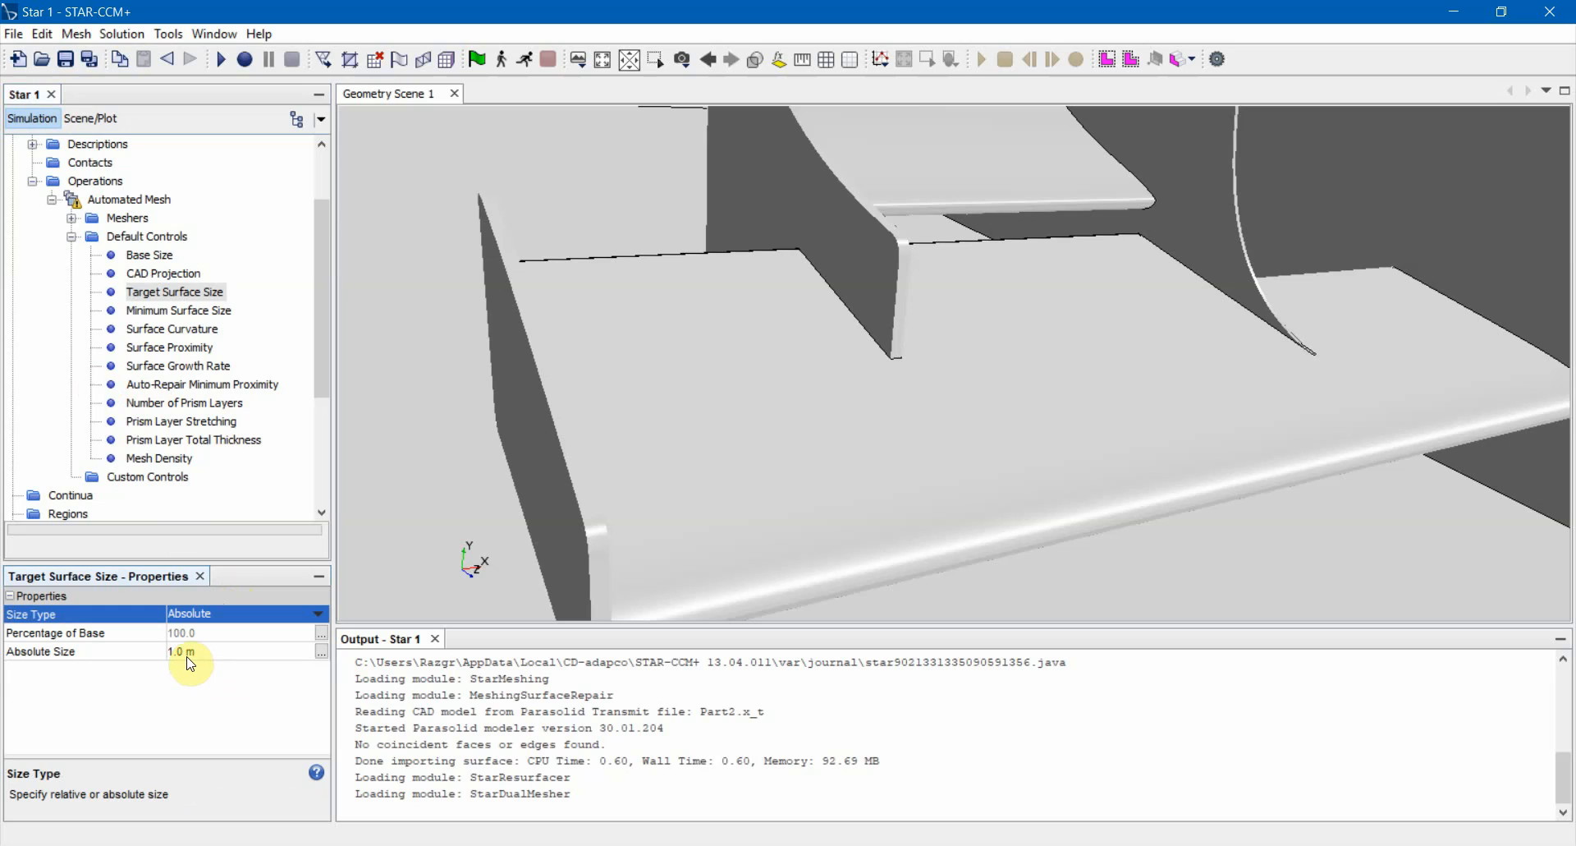
pyautogui.click(188, 653)
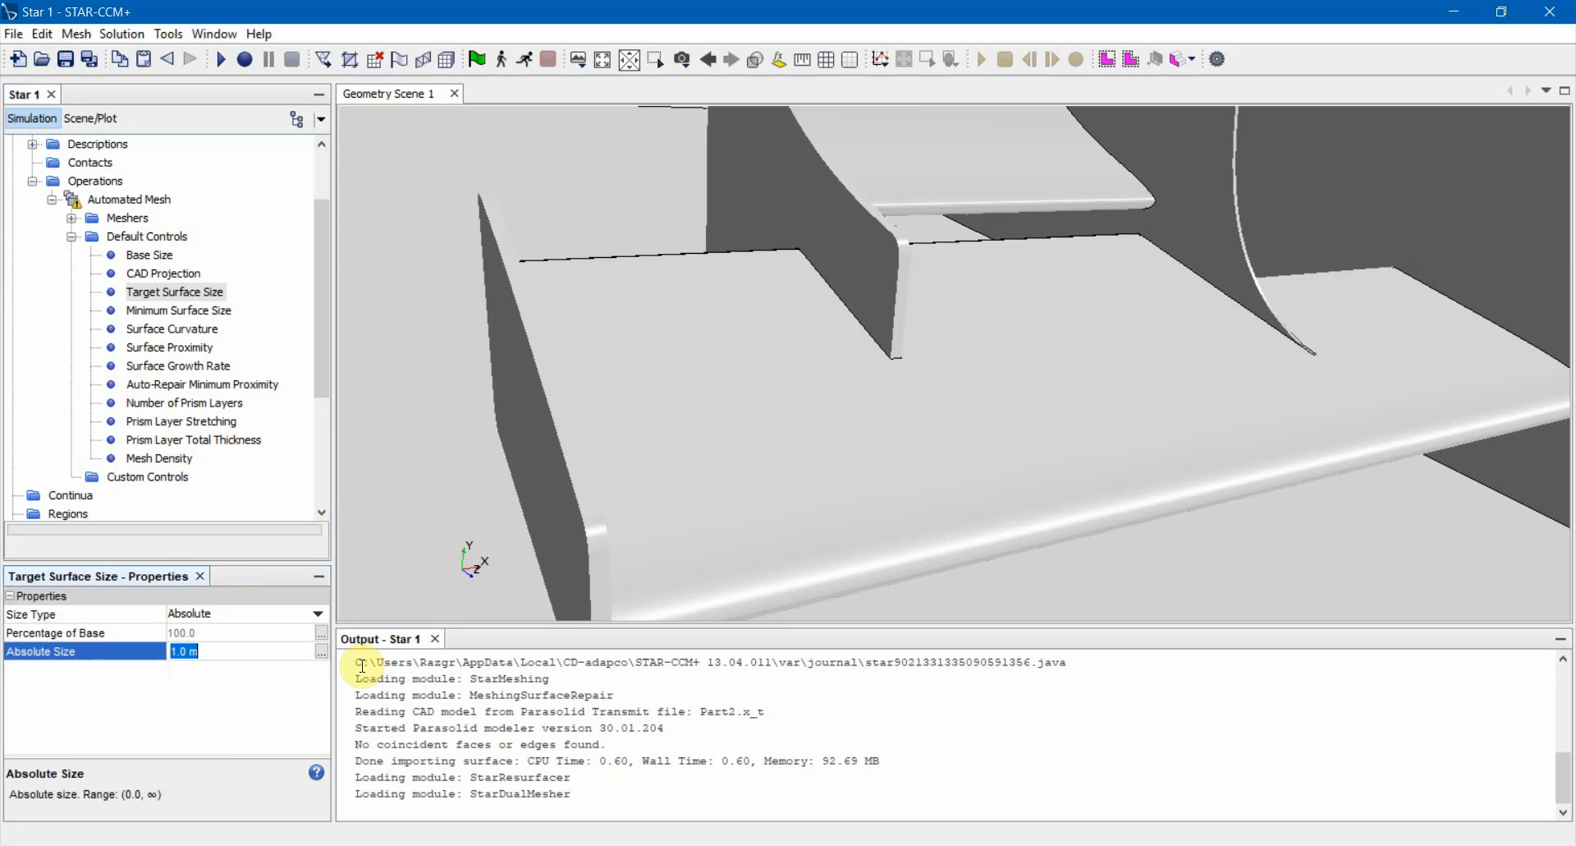
pyautogui.write('.1')
pyautogui.press('Return')
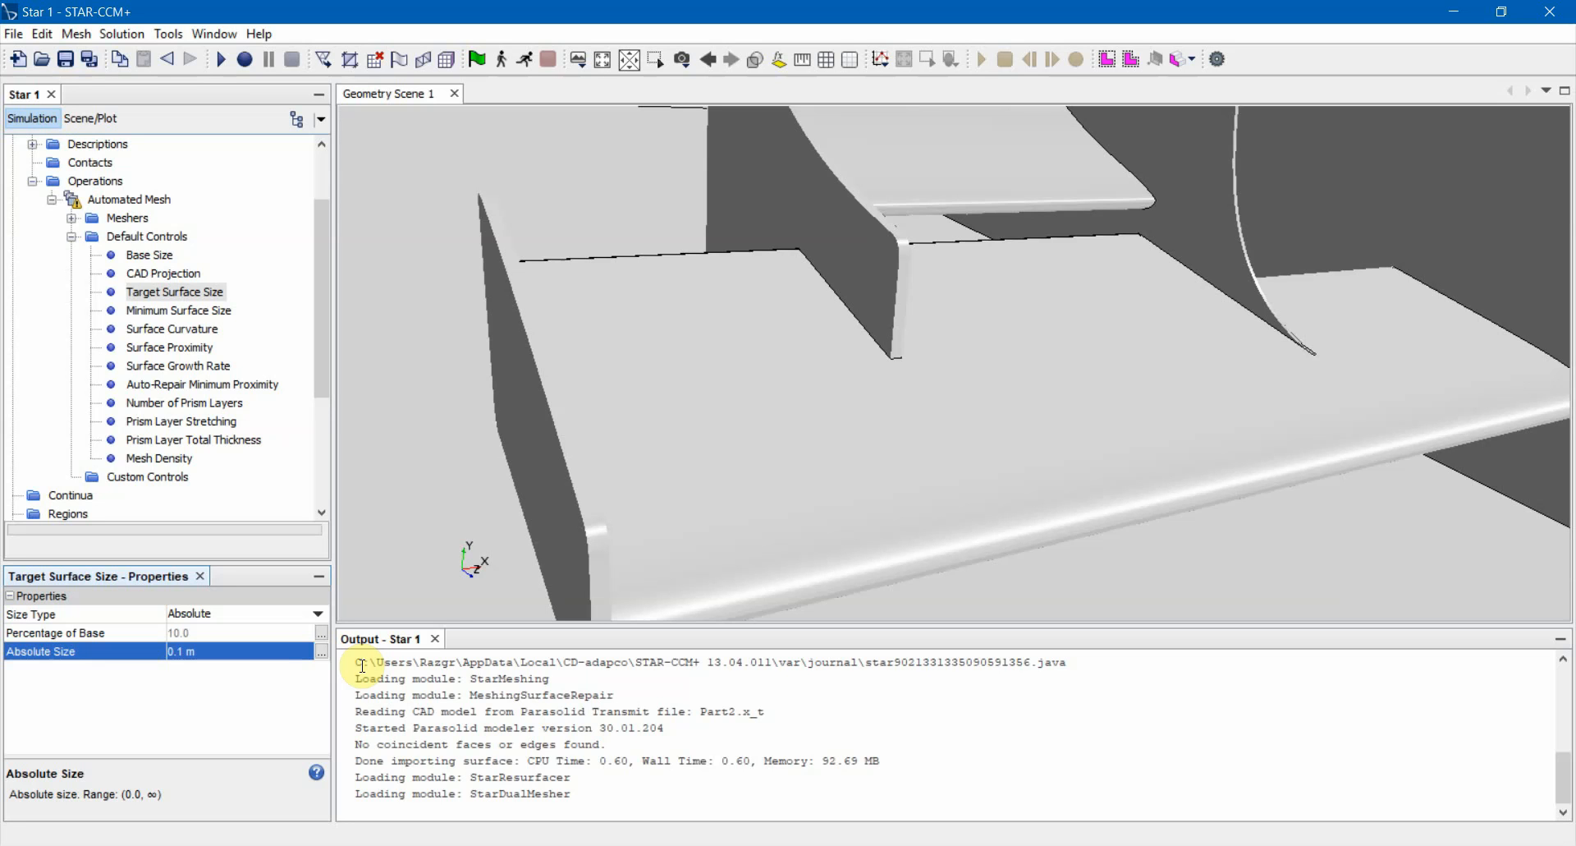
# Switch the Minimum Surface Size control to an absolute size type and set its absolute size to 0.01 m.
pyautogui.click(185, 313)
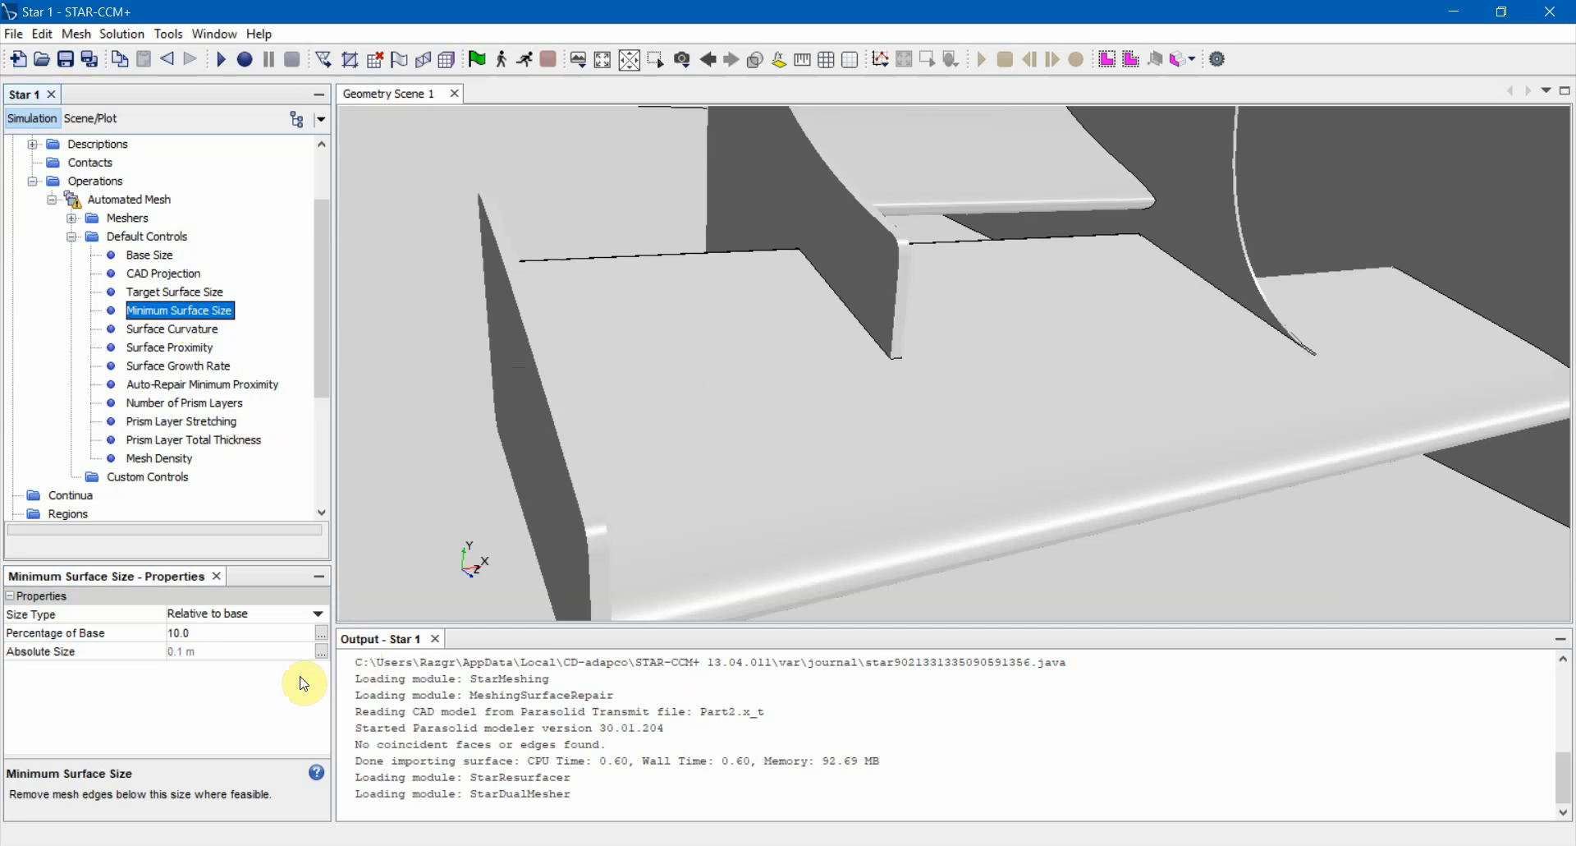
pyautogui.click(300, 614)
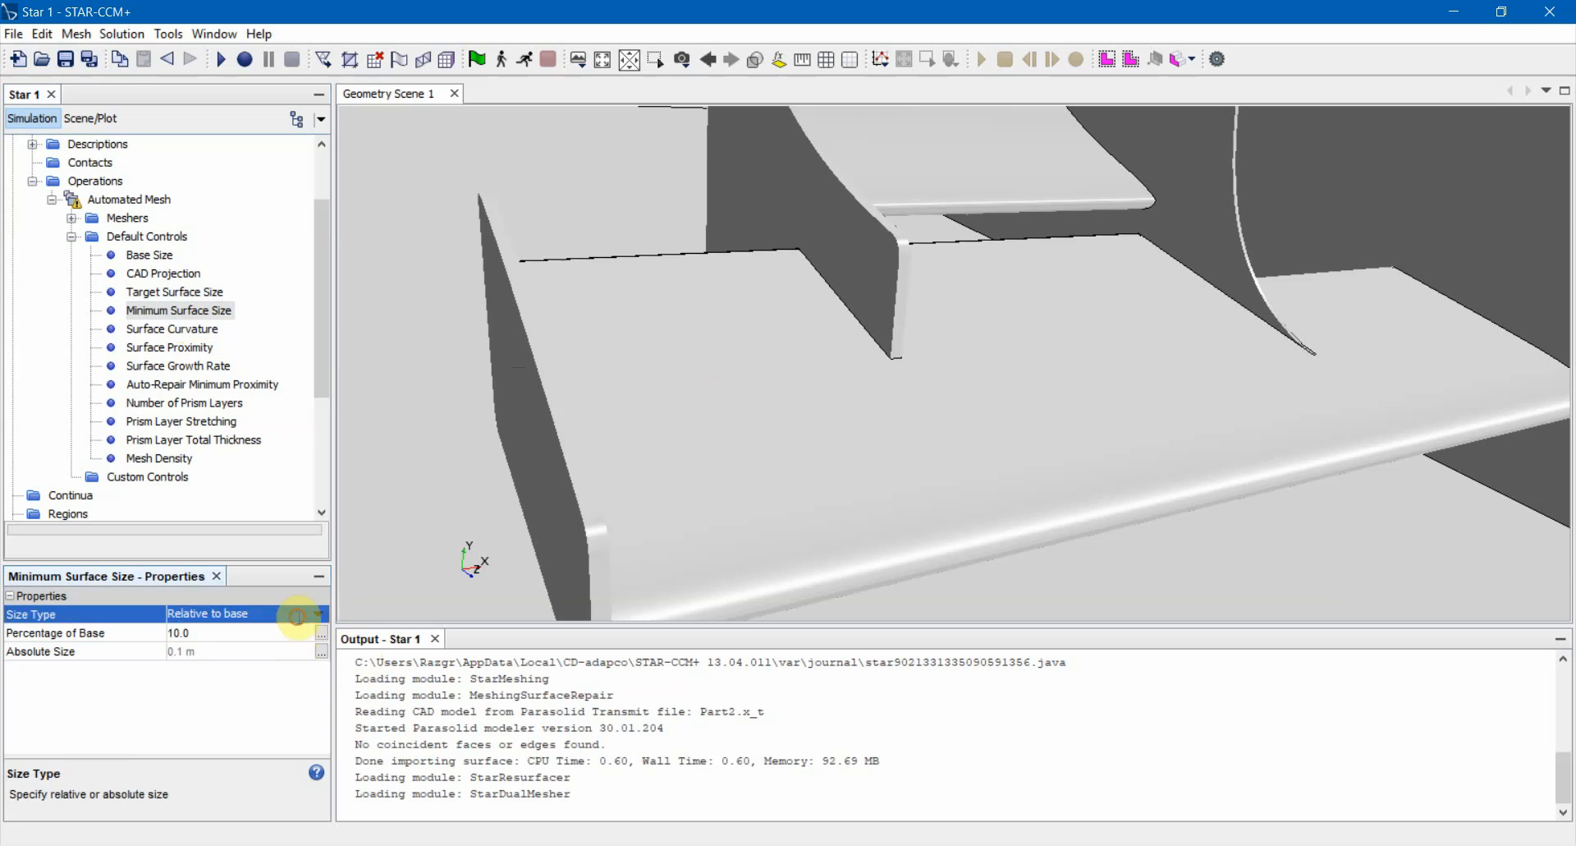
pyautogui.click(300, 615)
pyautogui.click(267, 651)
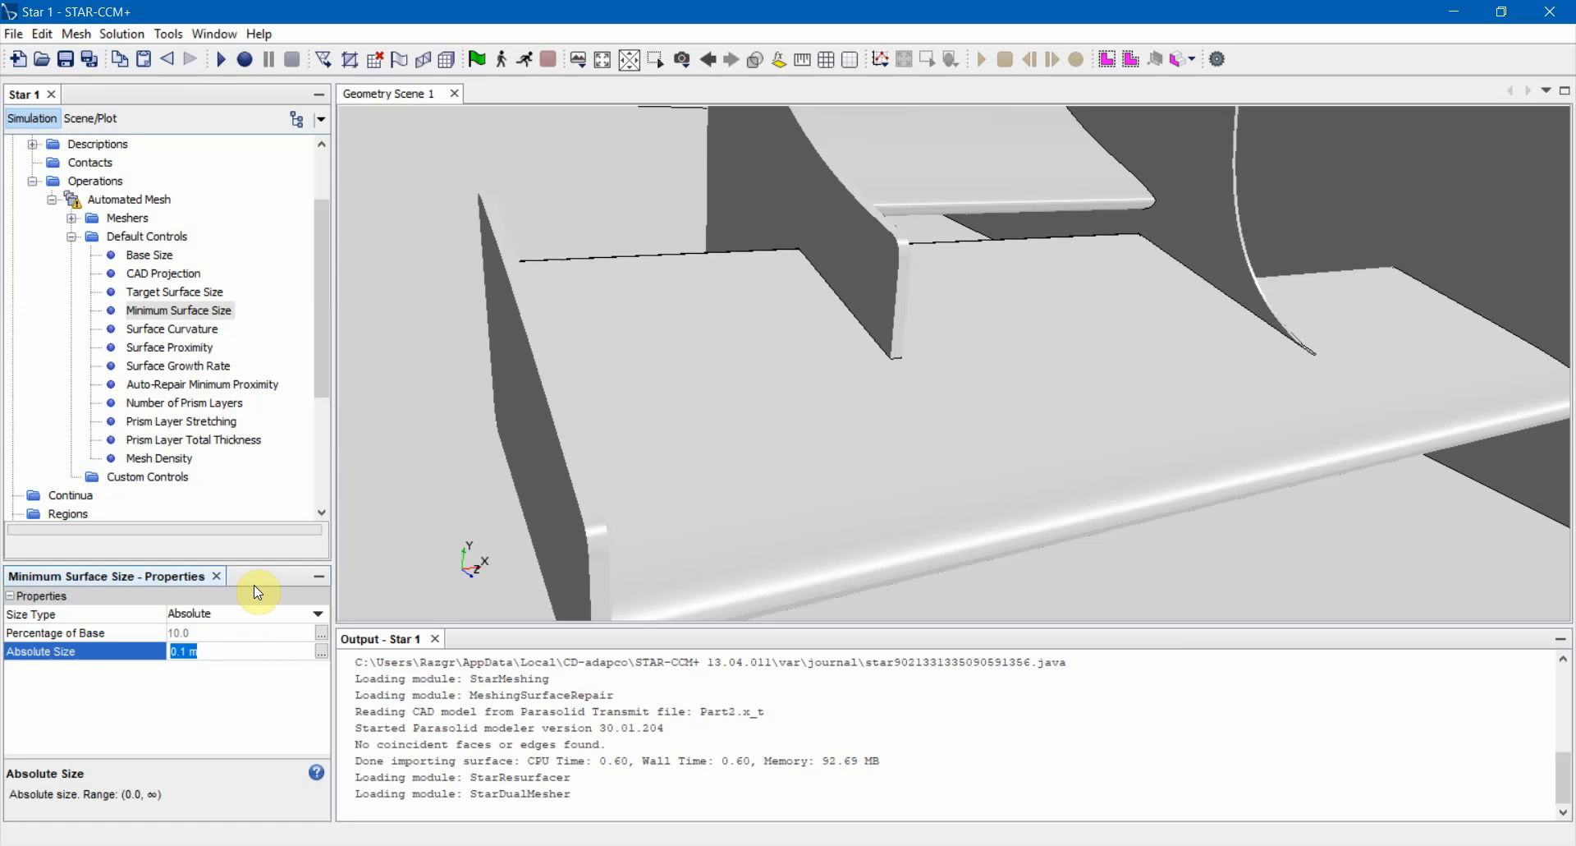
pyautogui.write('0.01')
pyautogui.press('Return')
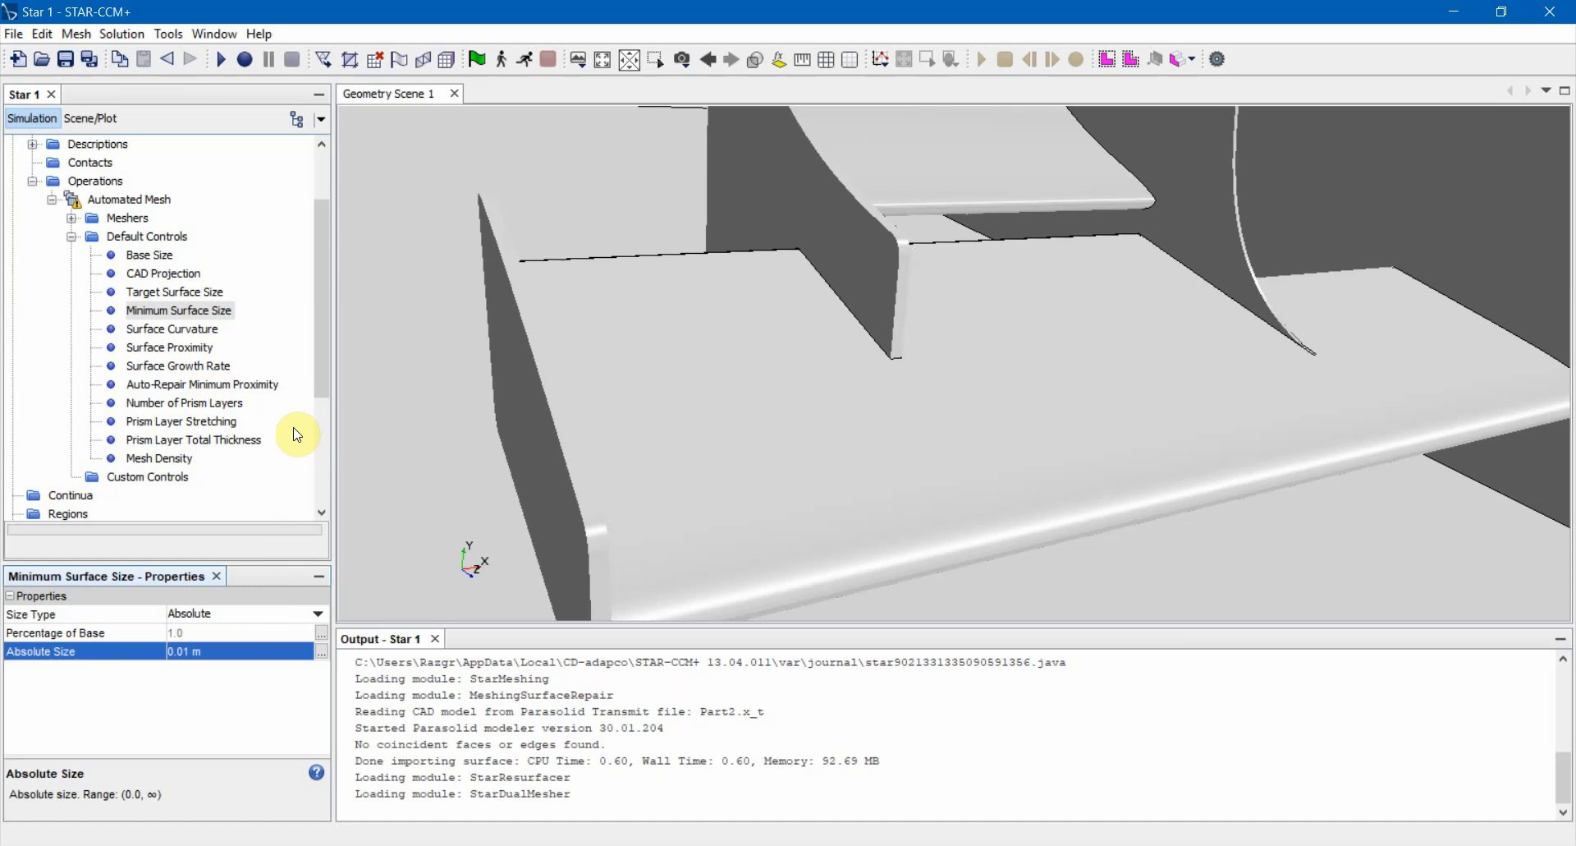
# Review the Surface Curvature control's properties and examine the curved leading edge of the wing up close.
pyautogui.click(189, 290)
pyautogui.rightClick(184, 311)
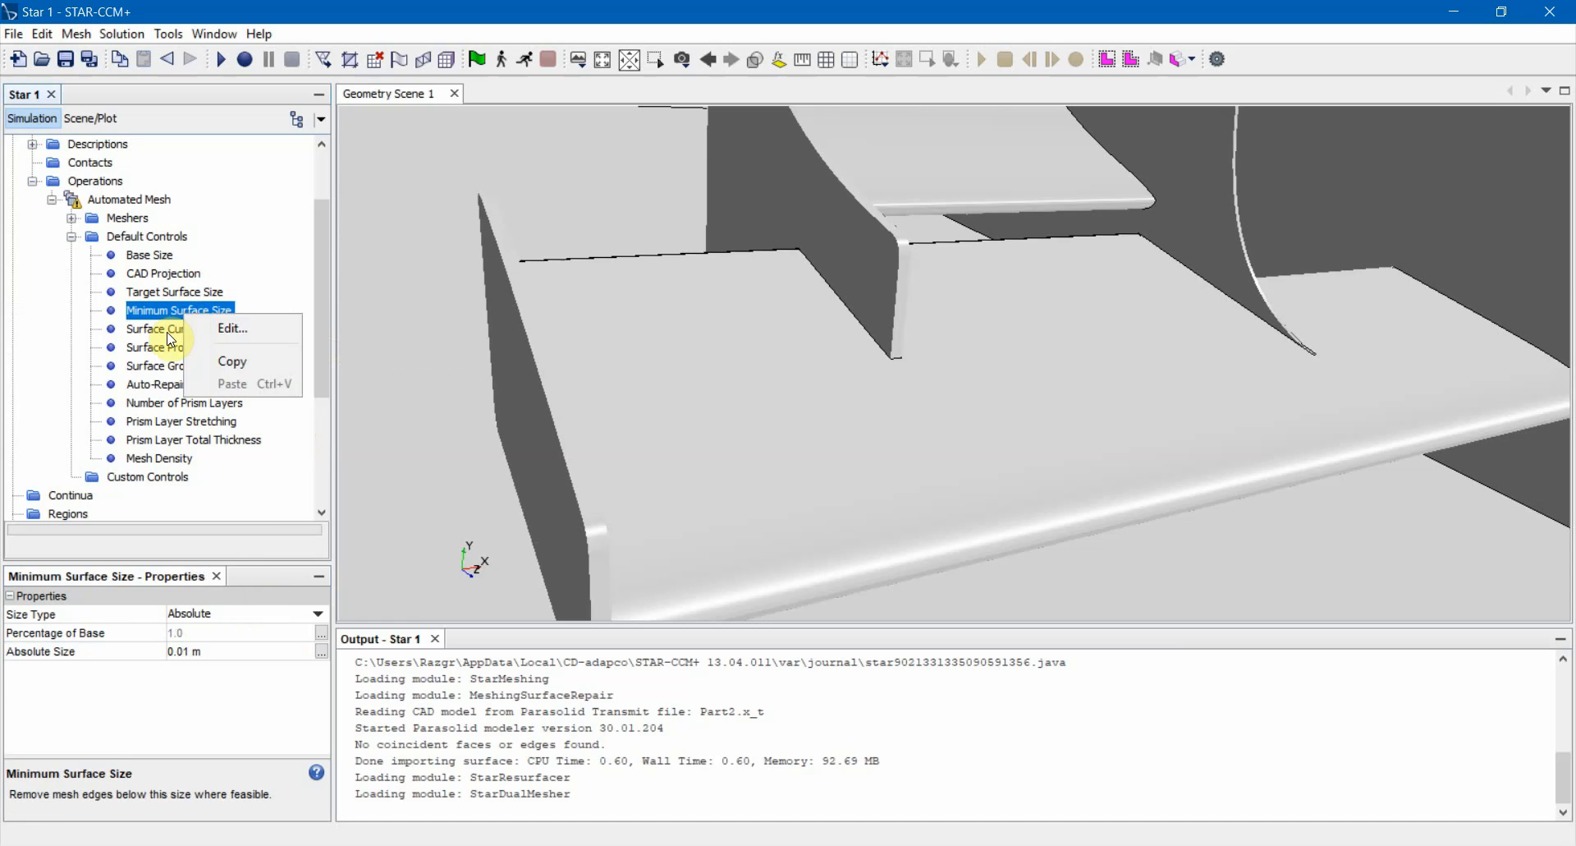
pyautogui.click(169, 332)
pyautogui.doubleClick(170, 331)
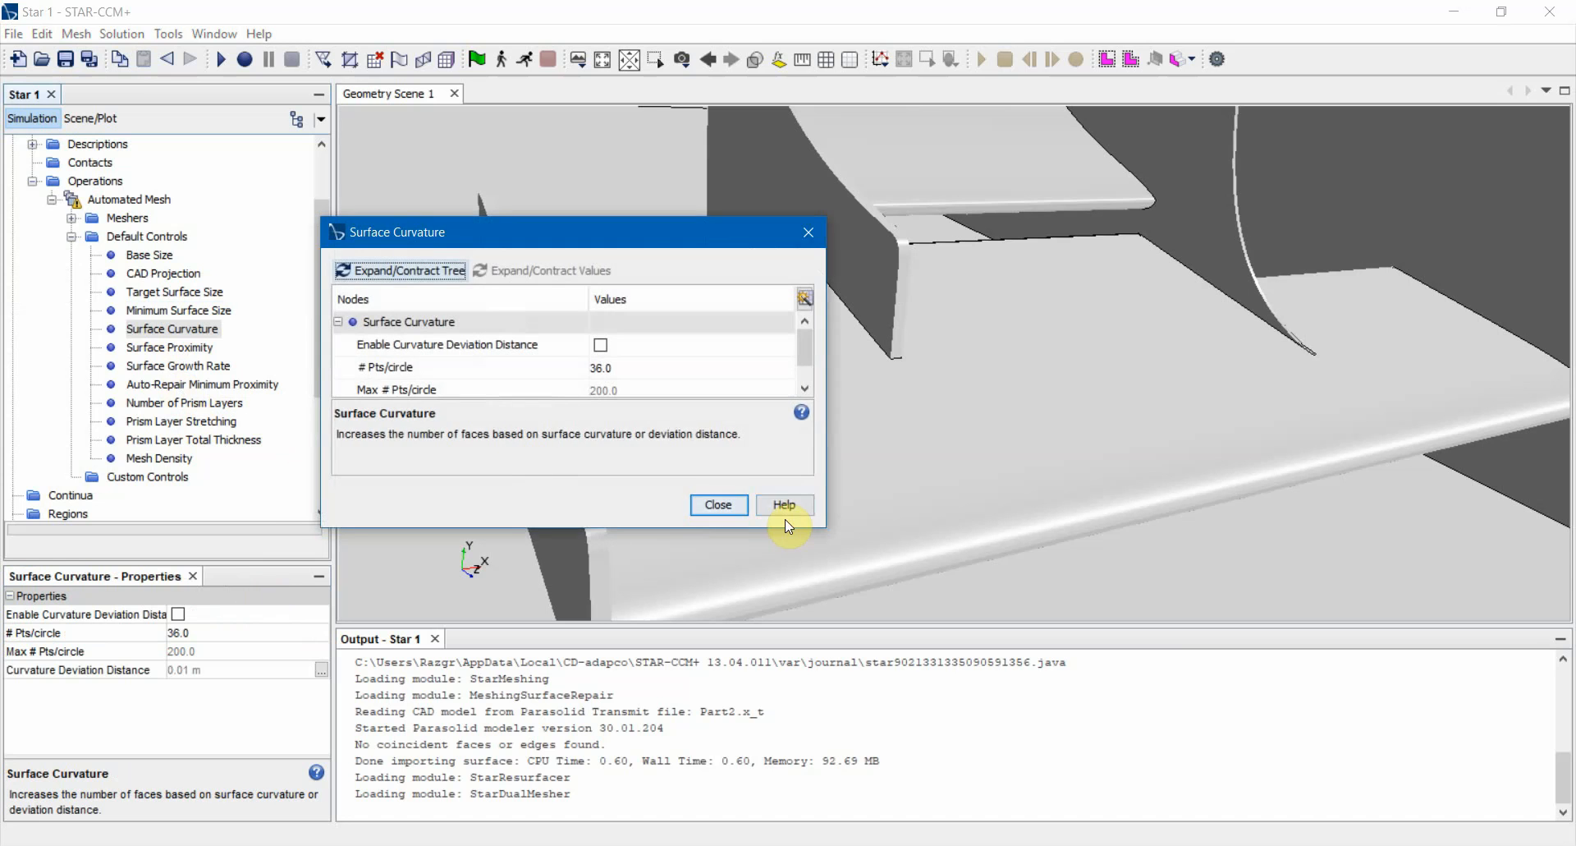
pyautogui.click(786, 503)
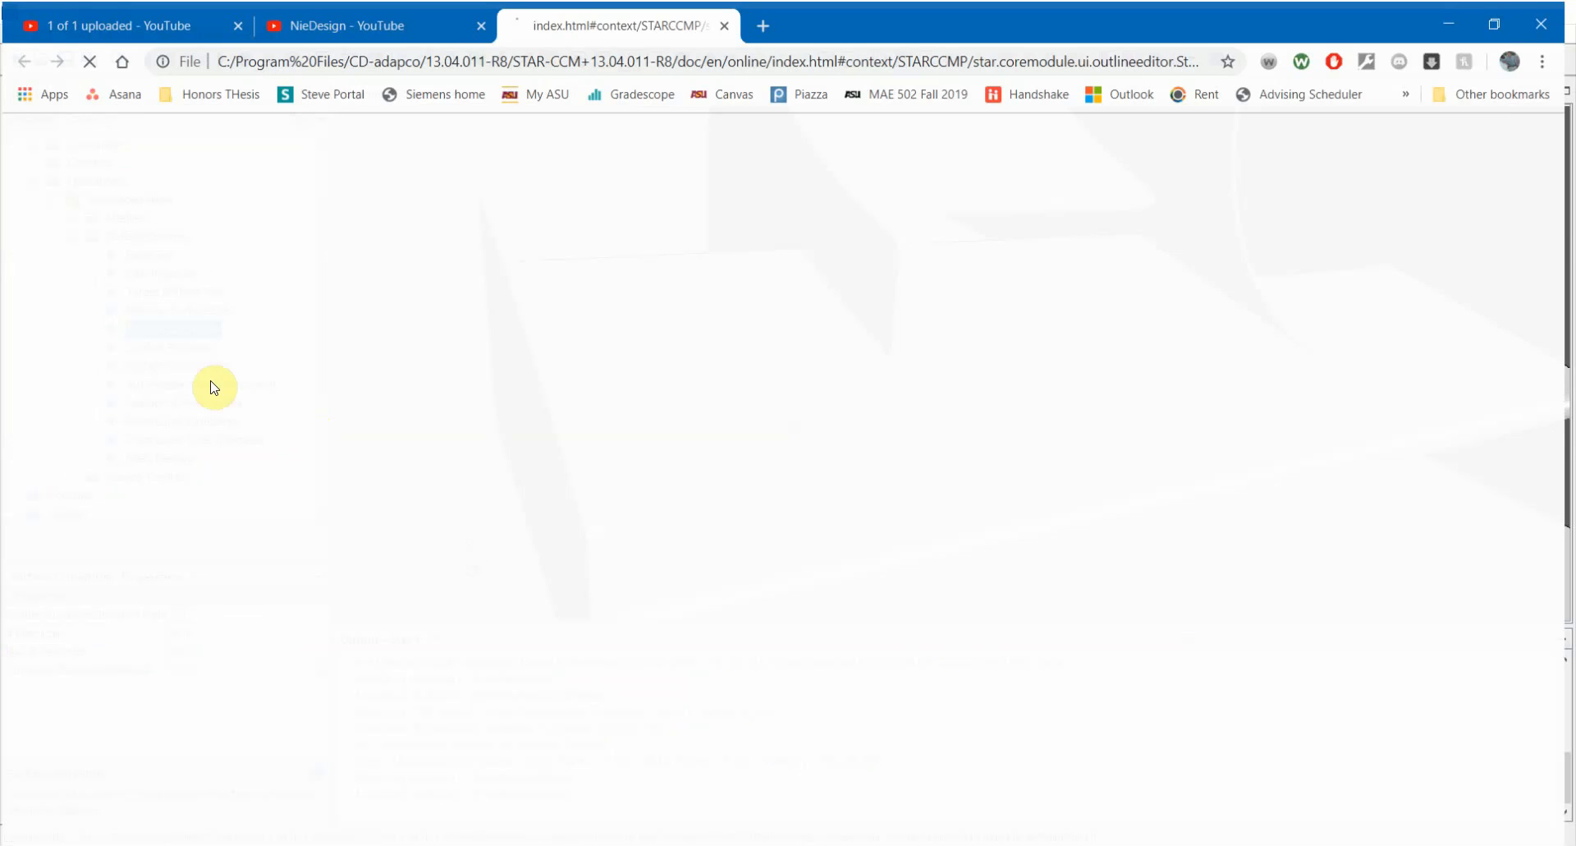
pyautogui.click(1451, 18)
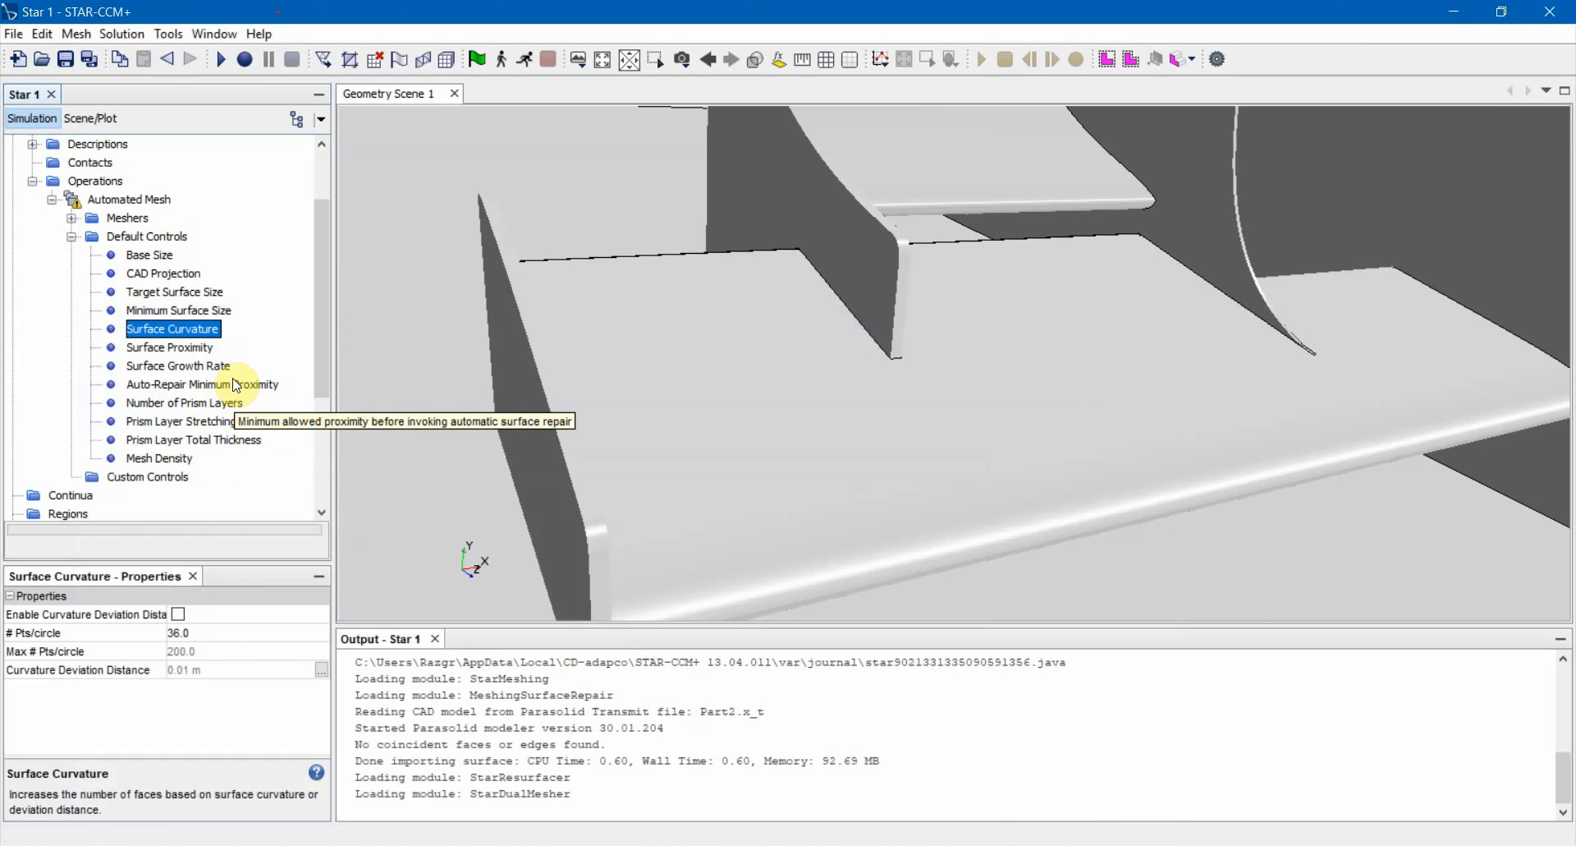
pyautogui.moveTo(829, 539)
pyautogui.mouseDown()
pyautogui.moveTo(830, 505)
pyautogui.moveTo(717, 475)
pyautogui.moveTo(628, 519)
pyautogui.moveTo(604, 485)
pyautogui.moveTo(858, 490)
pyautogui.moveTo(882, 454)
pyautogui.moveTo(836, 393)
pyautogui.mouseUp()
pyautogui.scroll(-2, 717, 476)
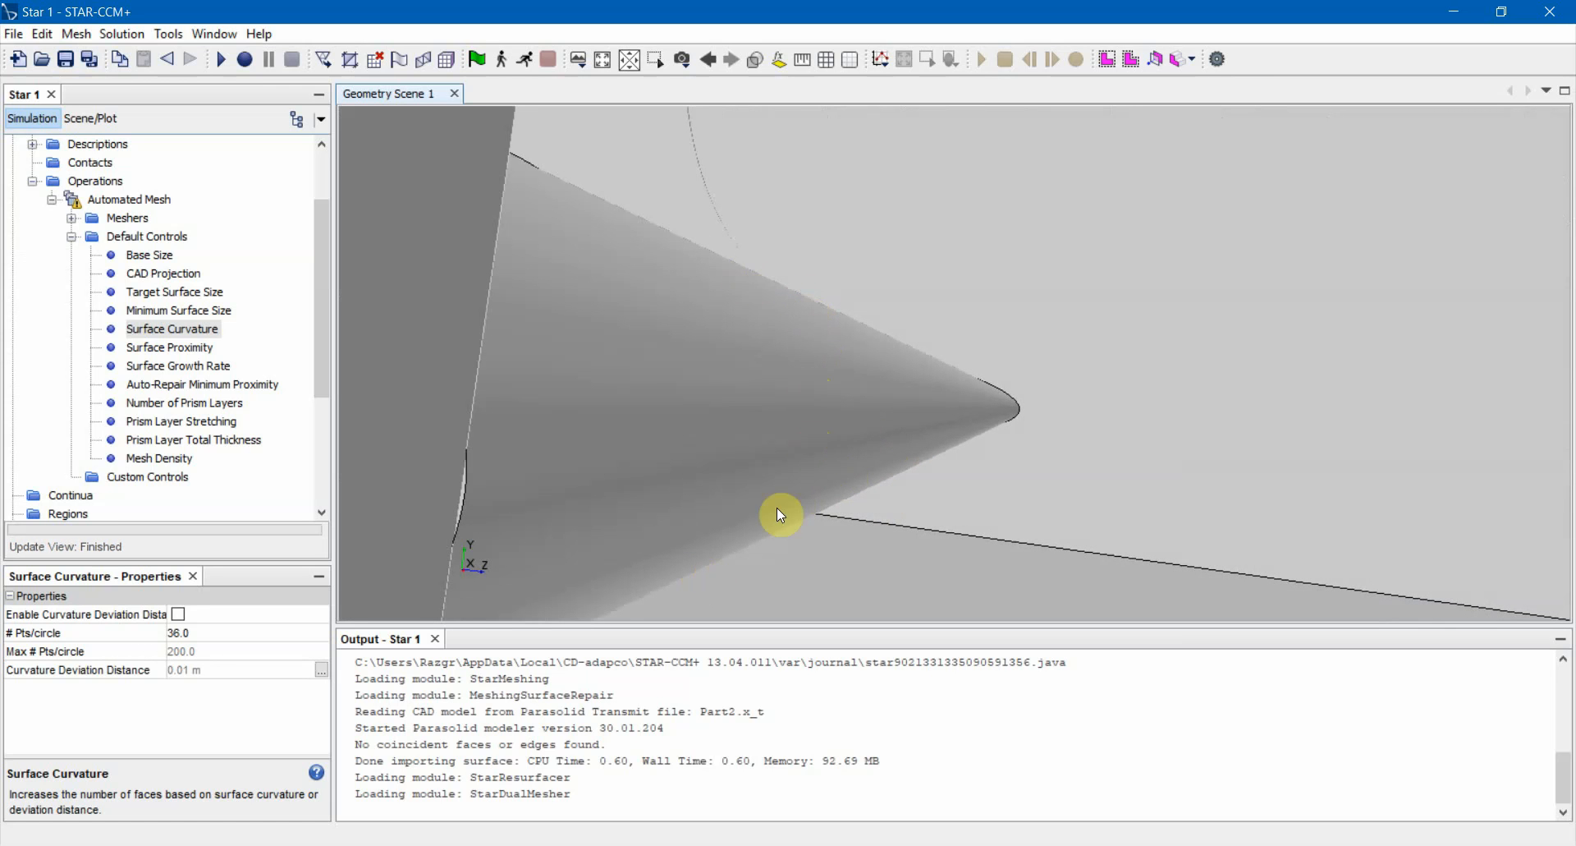
# Enable curvature deviation distance for Surface Curvature and set 60 points per circle with a maximum of 360.
pyautogui.click(179, 615)
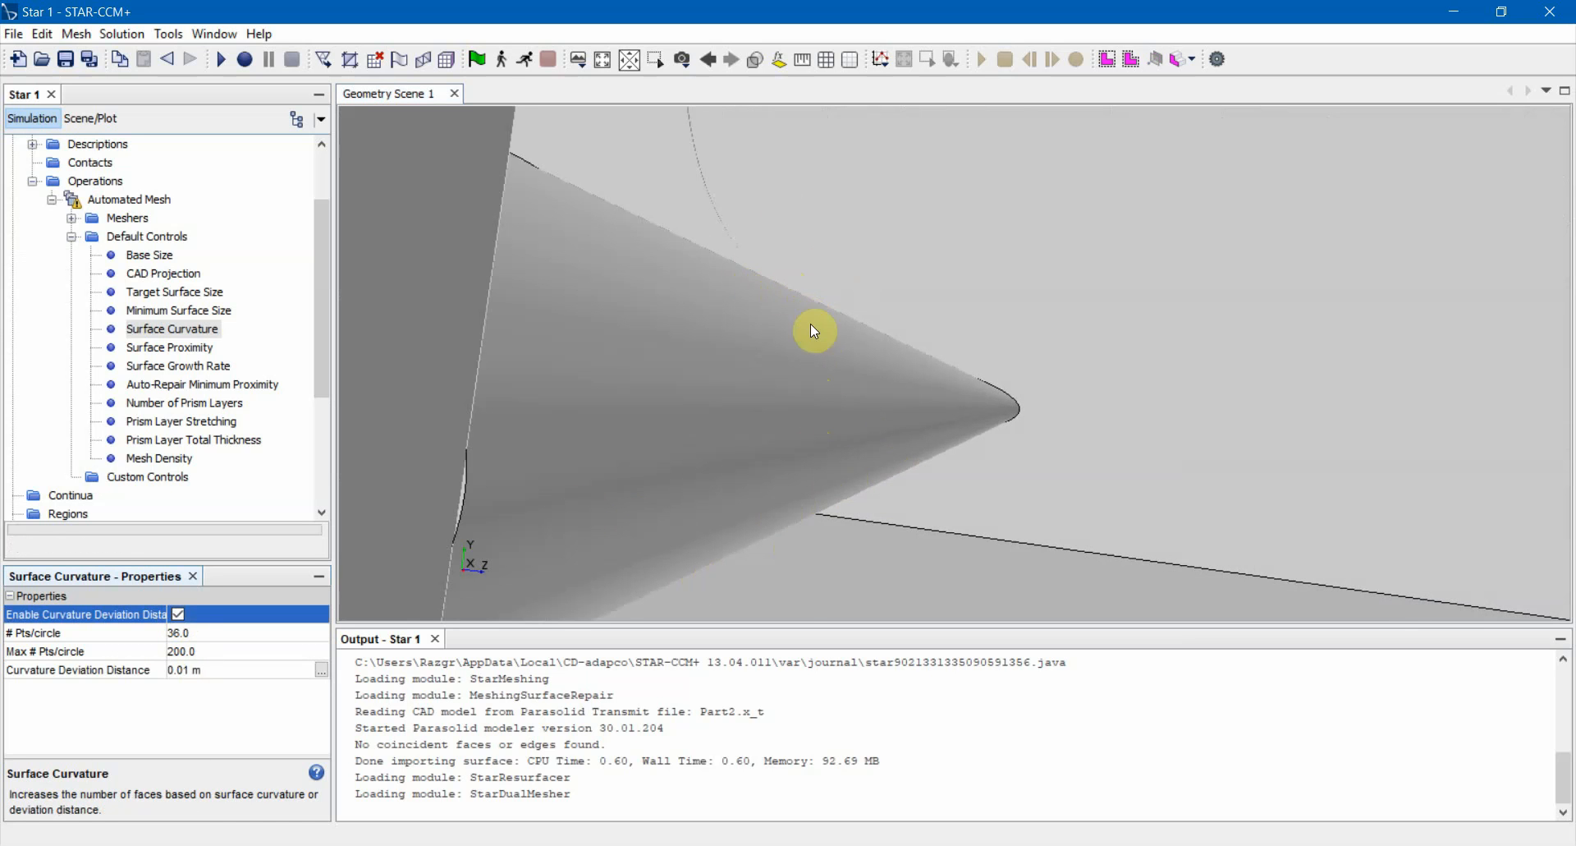
pyautogui.moveTo(810, 501)
pyautogui.mouseDown()
pyautogui.moveTo(654, 489)
pyautogui.moveTo(640, 377)
pyautogui.mouseUp()
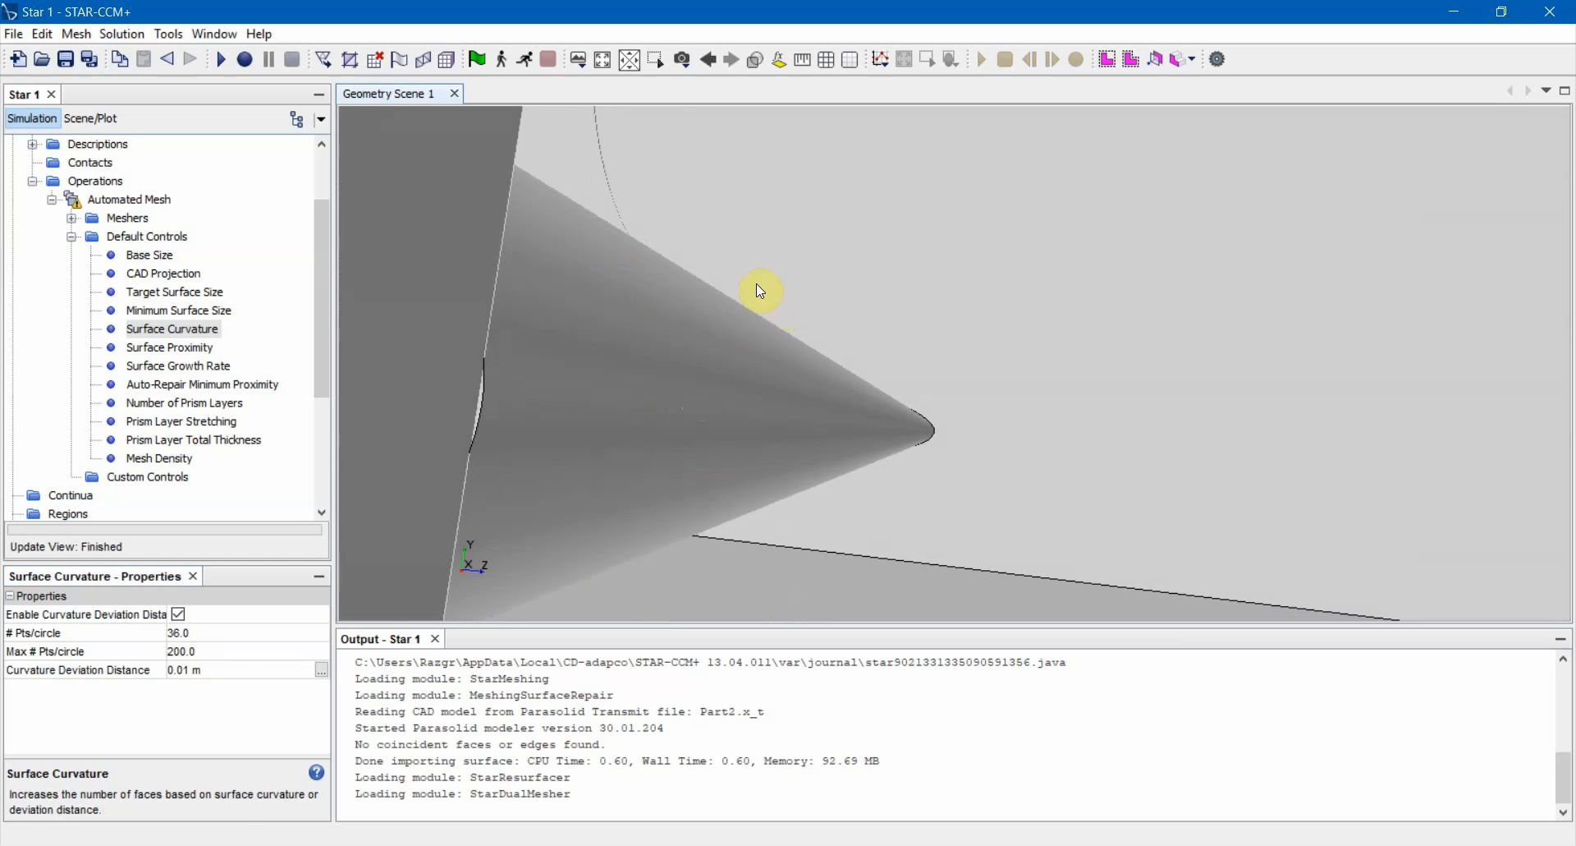
pyautogui.click(228, 633)
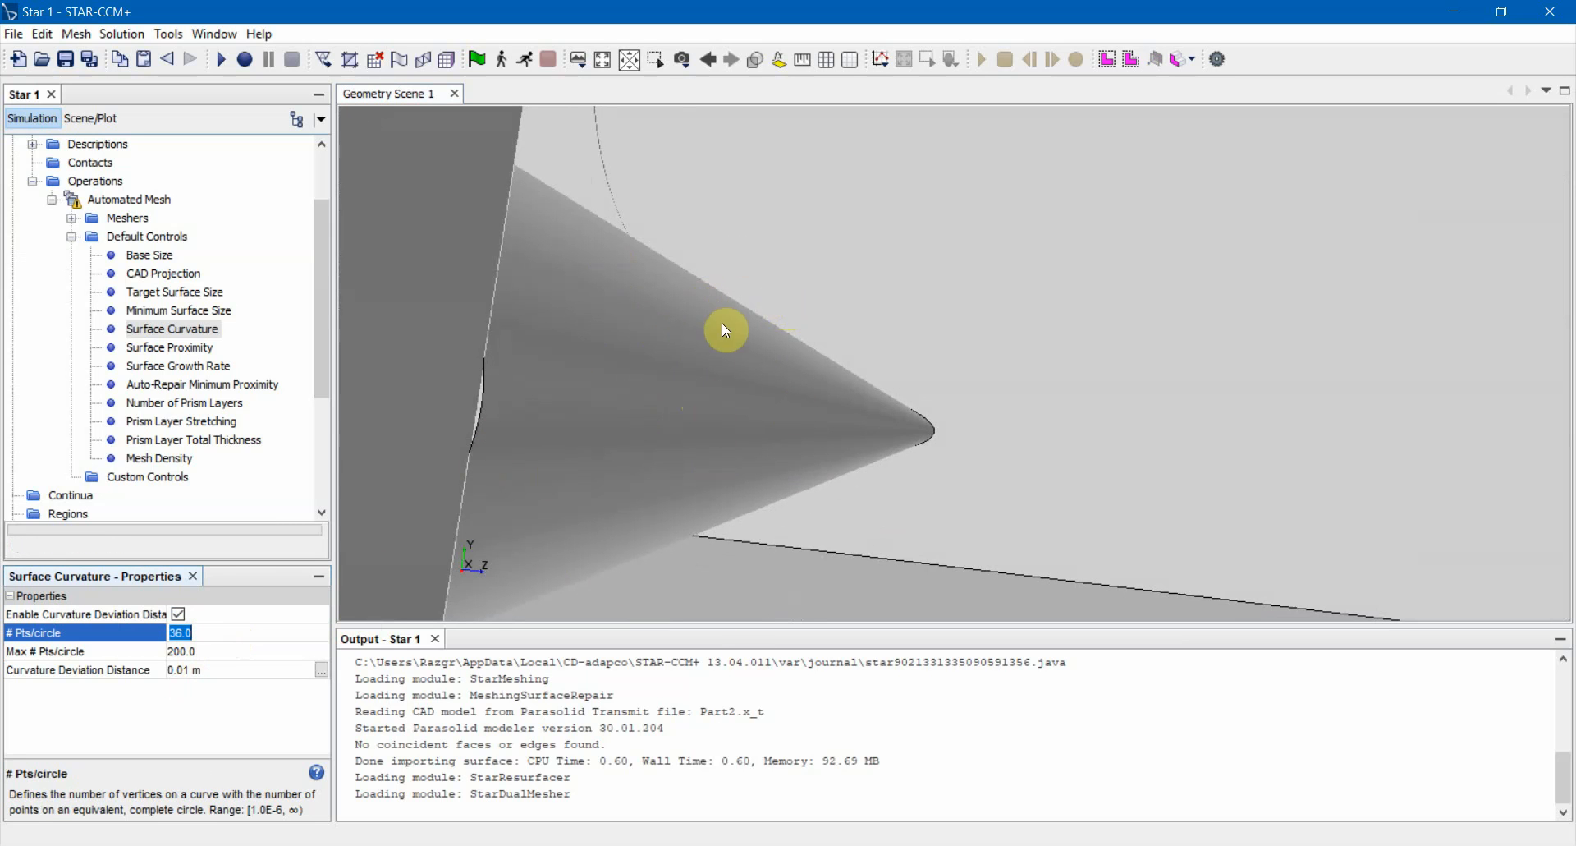
pyautogui.click(267, 650)
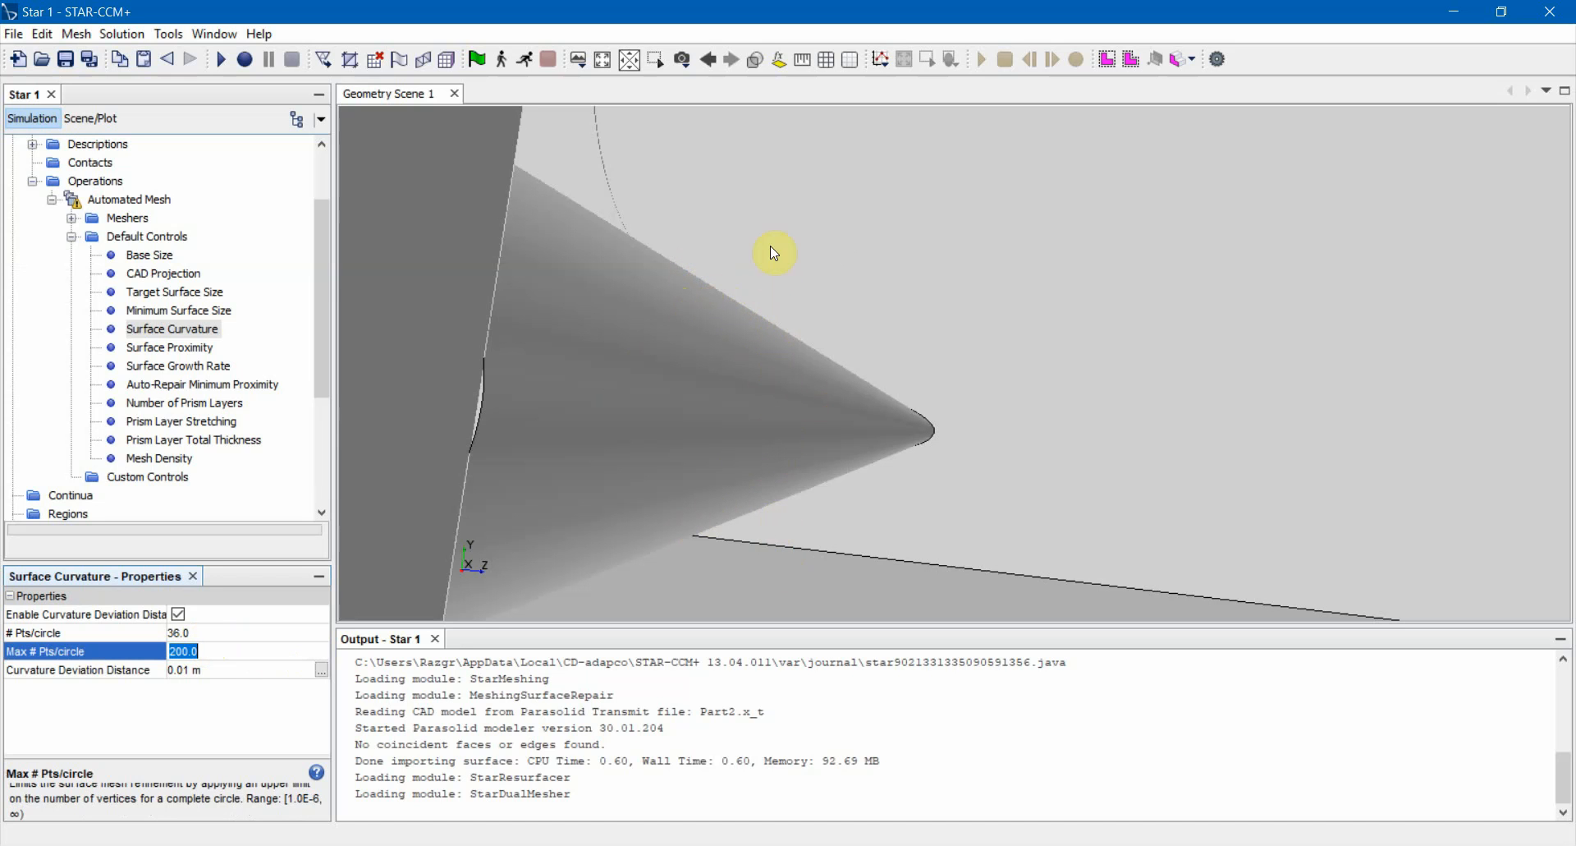
pyautogui.click(260, 618)
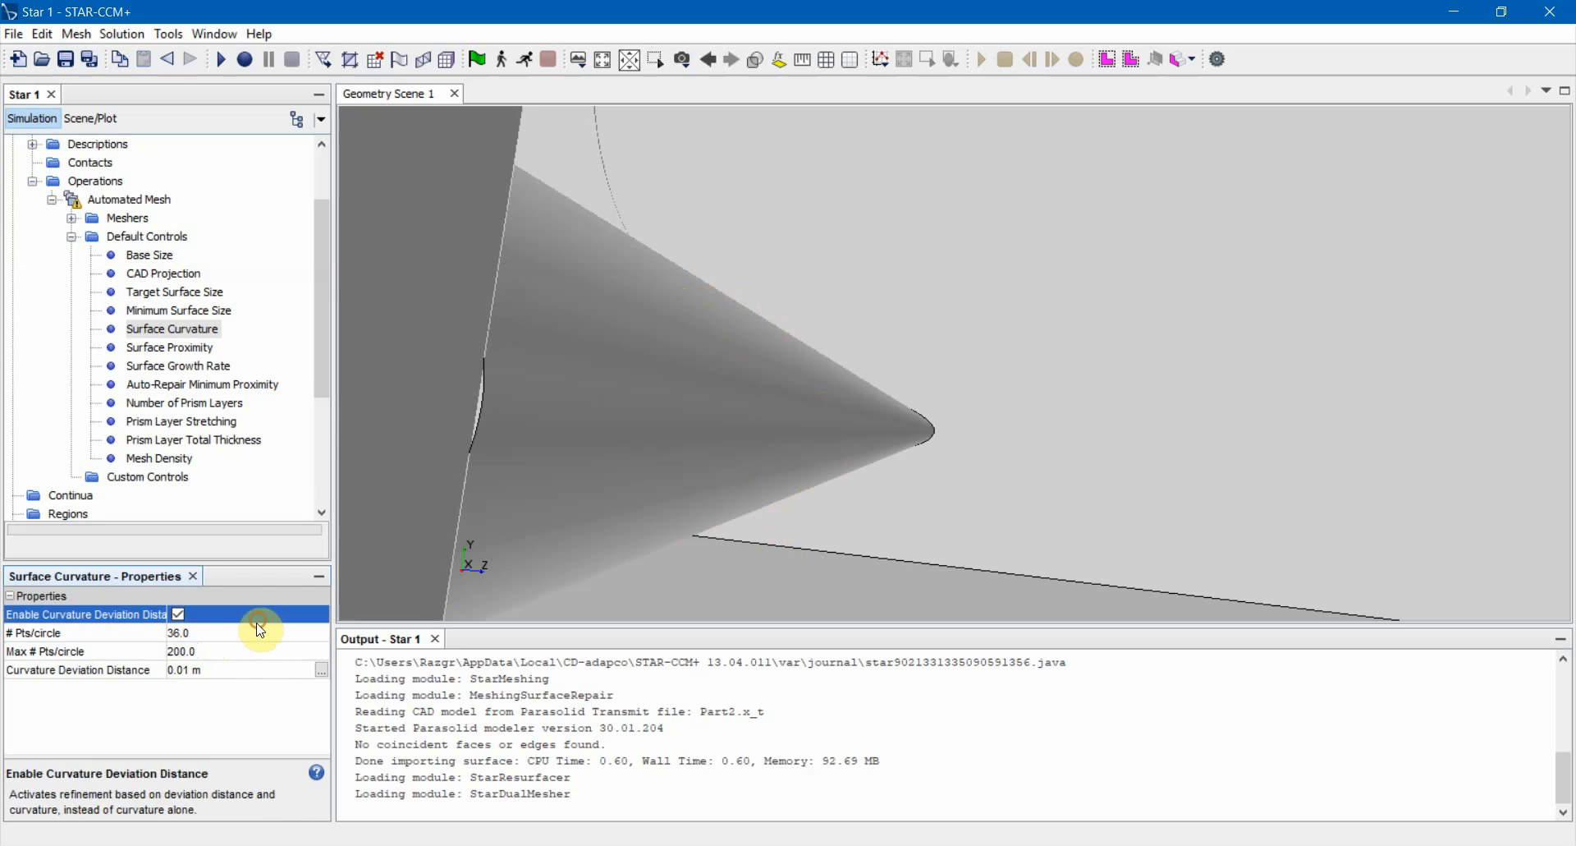
pyautogui.click(261, 629)
pyautogui.click(179, 615)
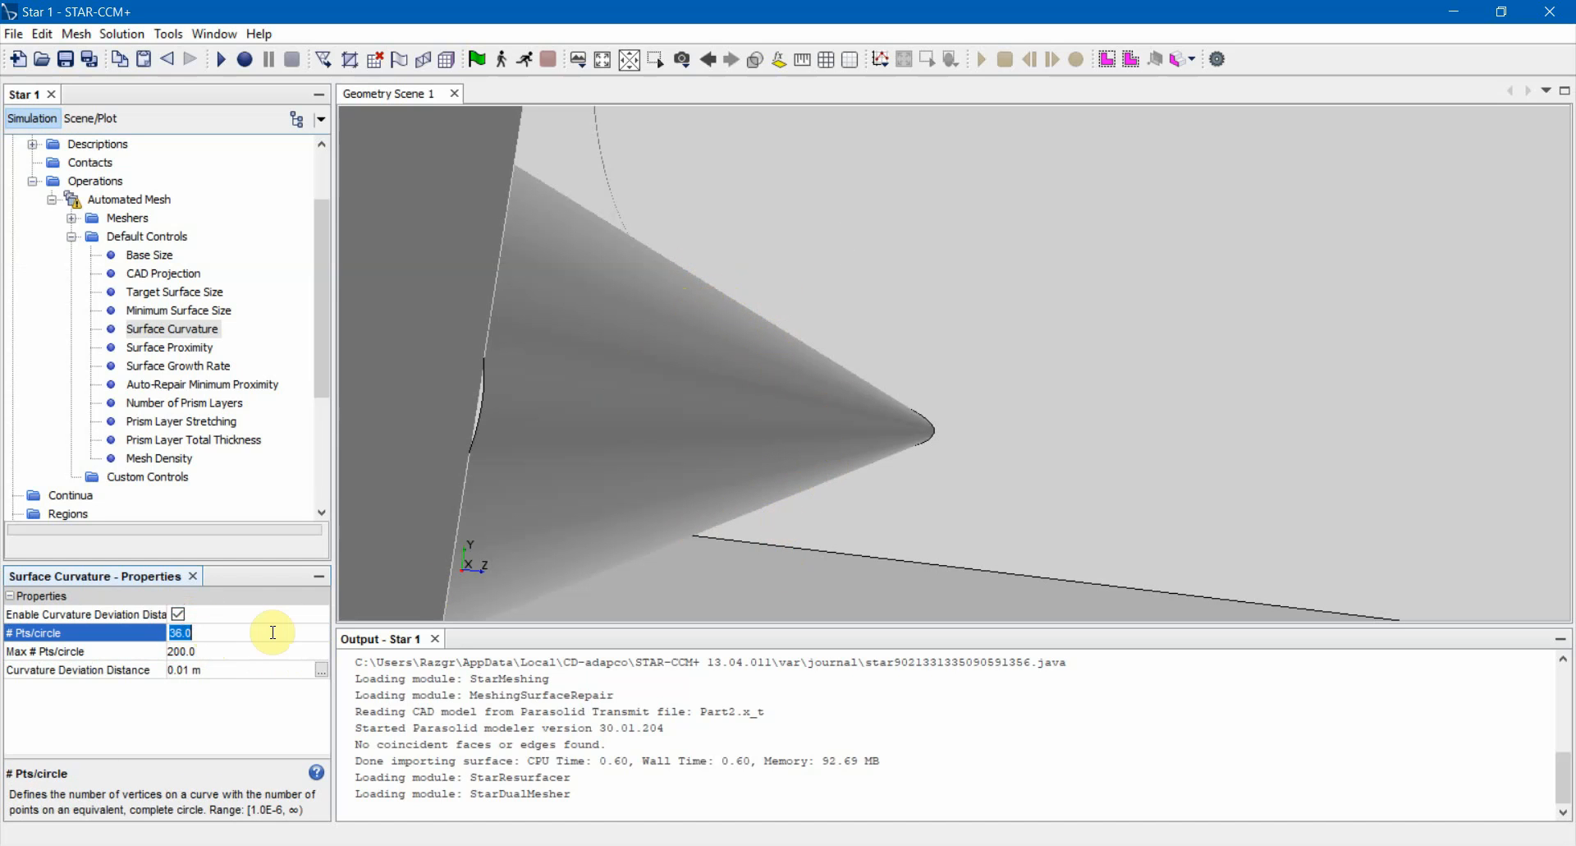
pyautogui.write('60')
pyautogui.click(217, 651)
pyautogui.write('360')
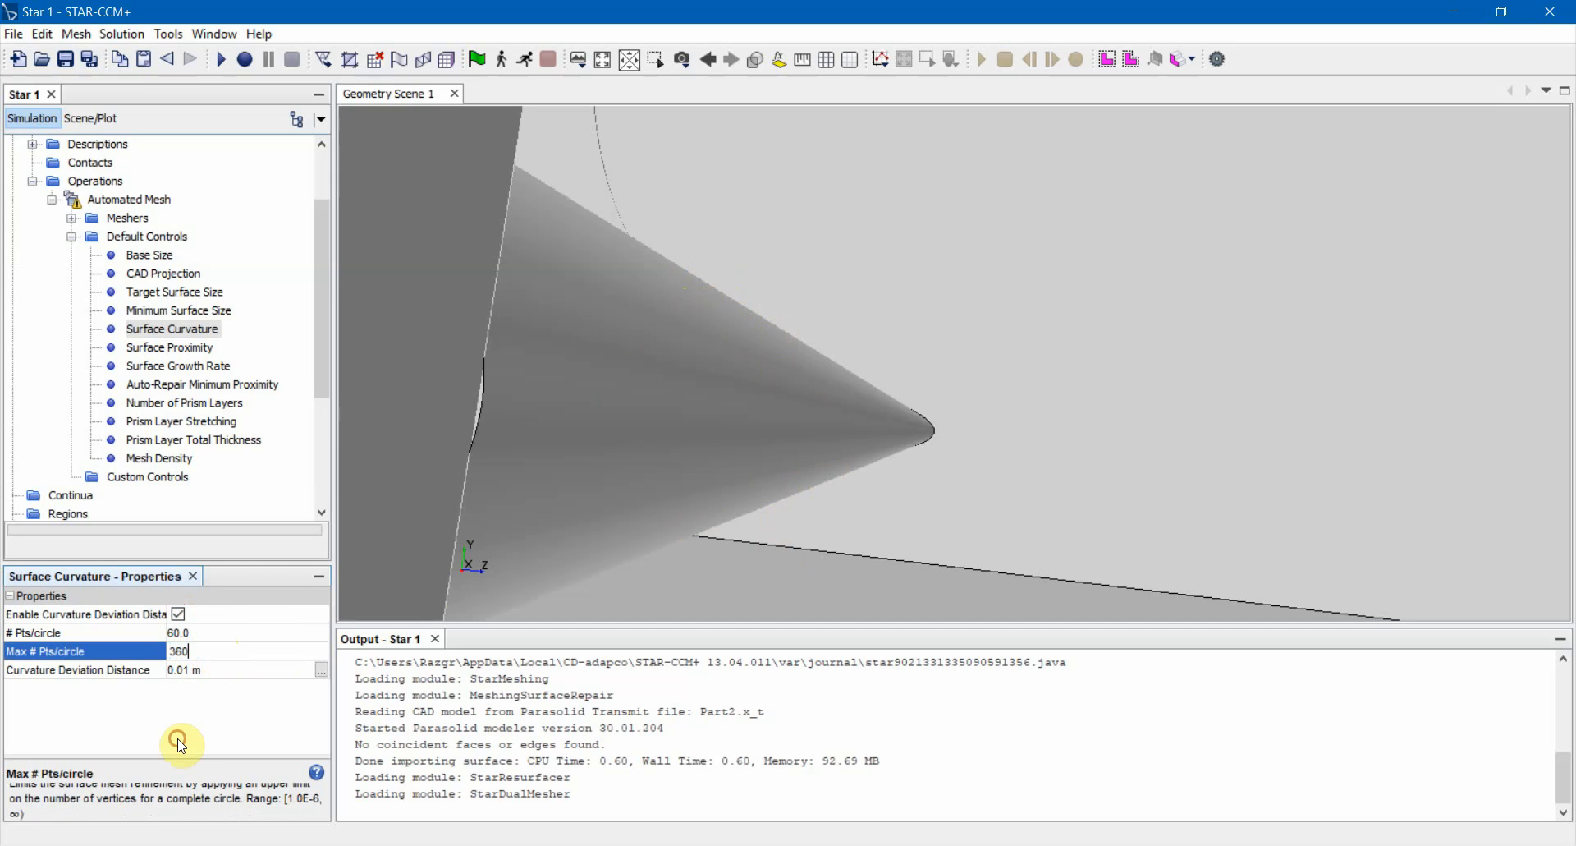
pyautogui.click(219, 630)
# Review the Curvature Deviation Distance property and examine the wing's leading edge from several angles.
pyautogui.click(123, 669)
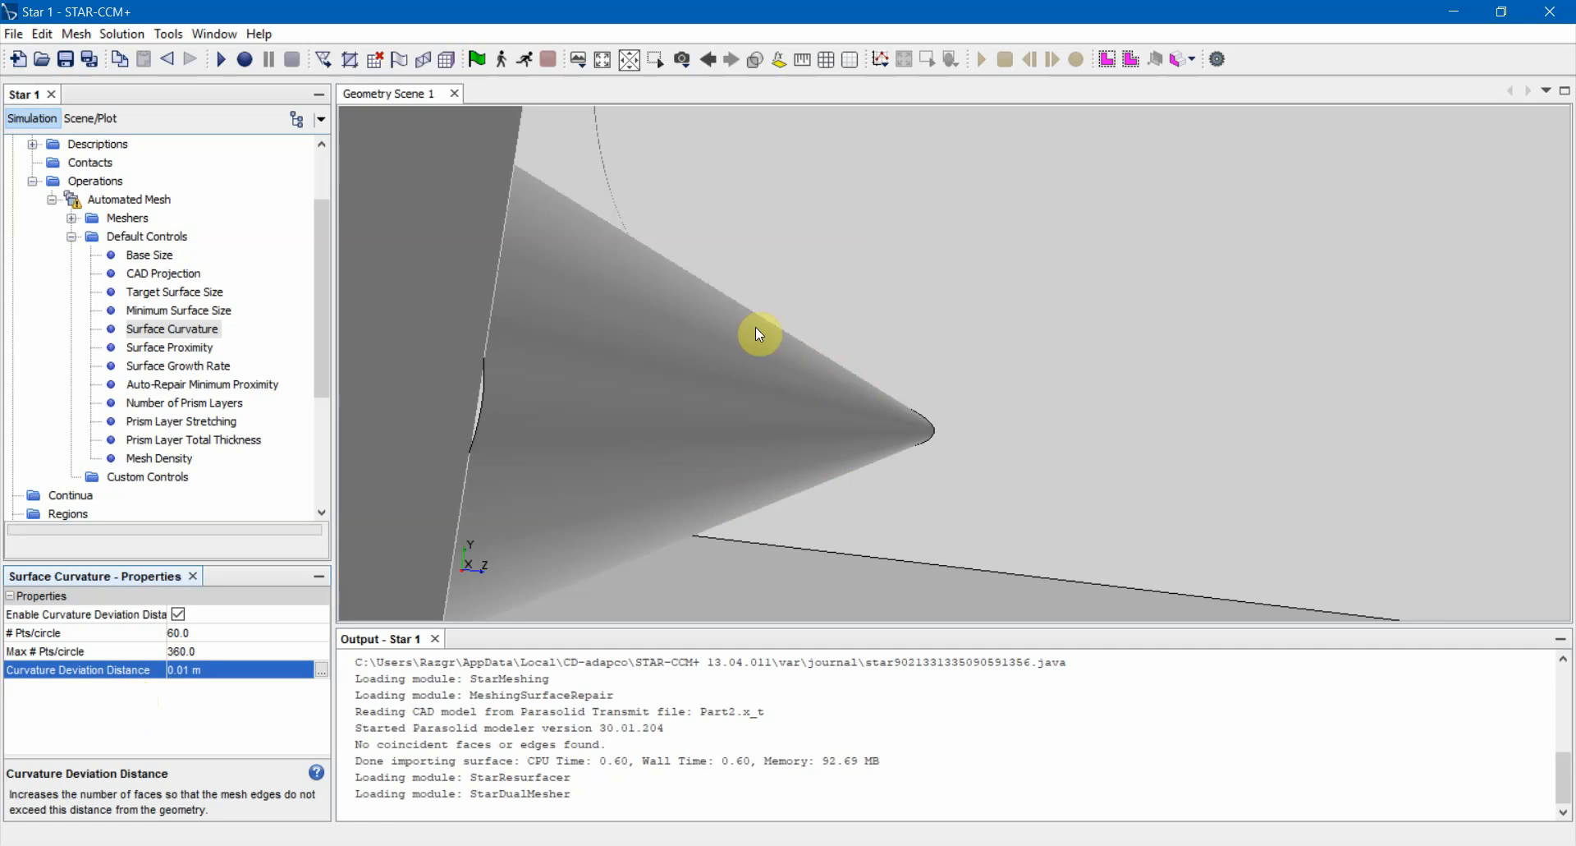
pyautogui.moveTo(786, 353); pyautogui.dragTo(735, 234)
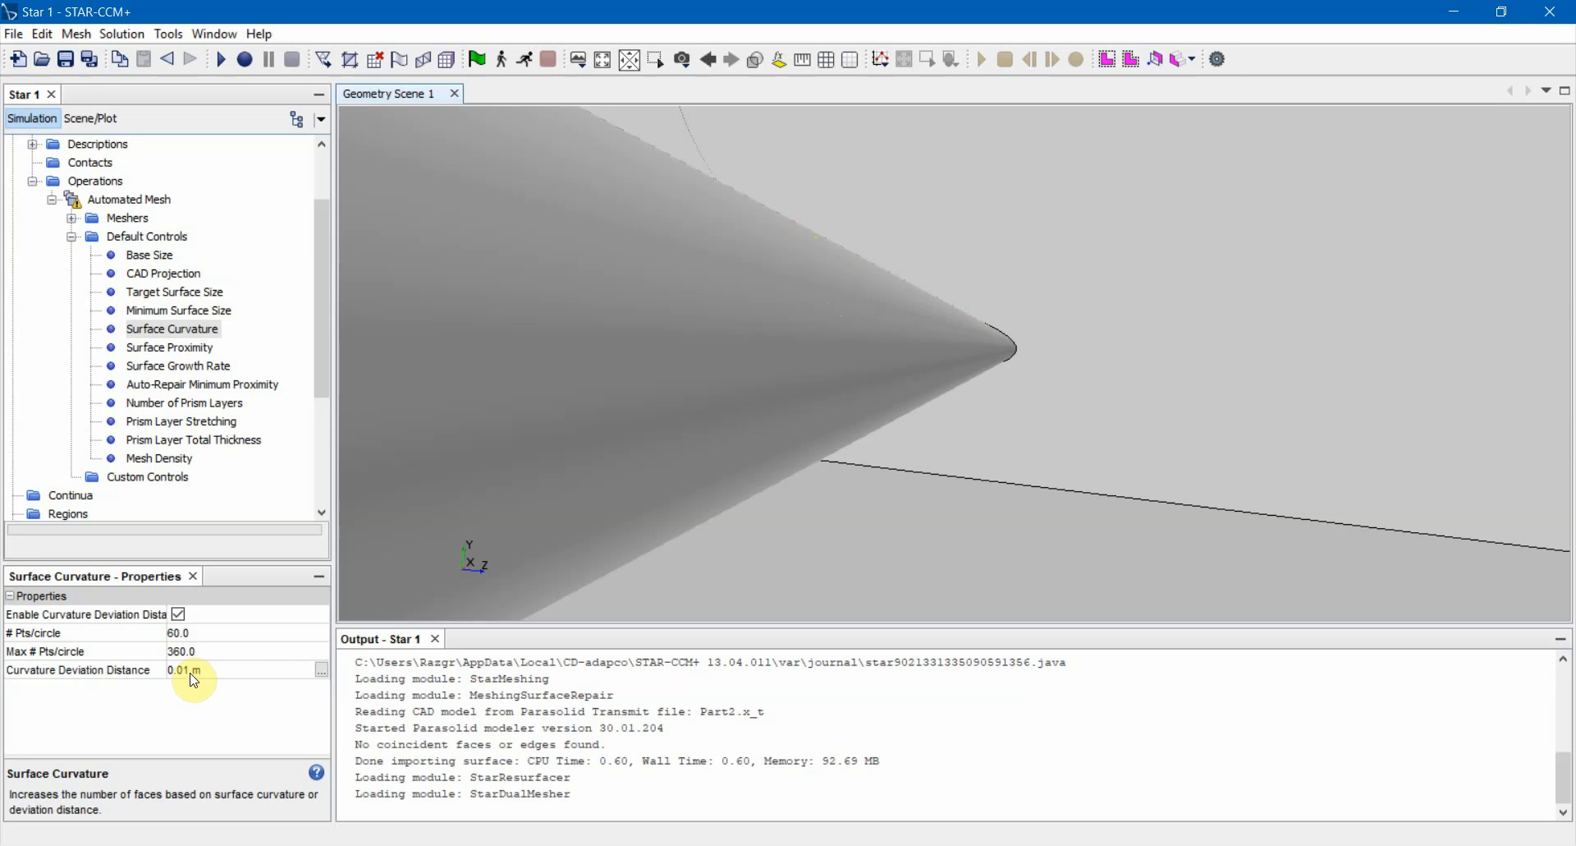
pyautogui.moveTo(692, 385); pyautogui.dragTo(829, 386)
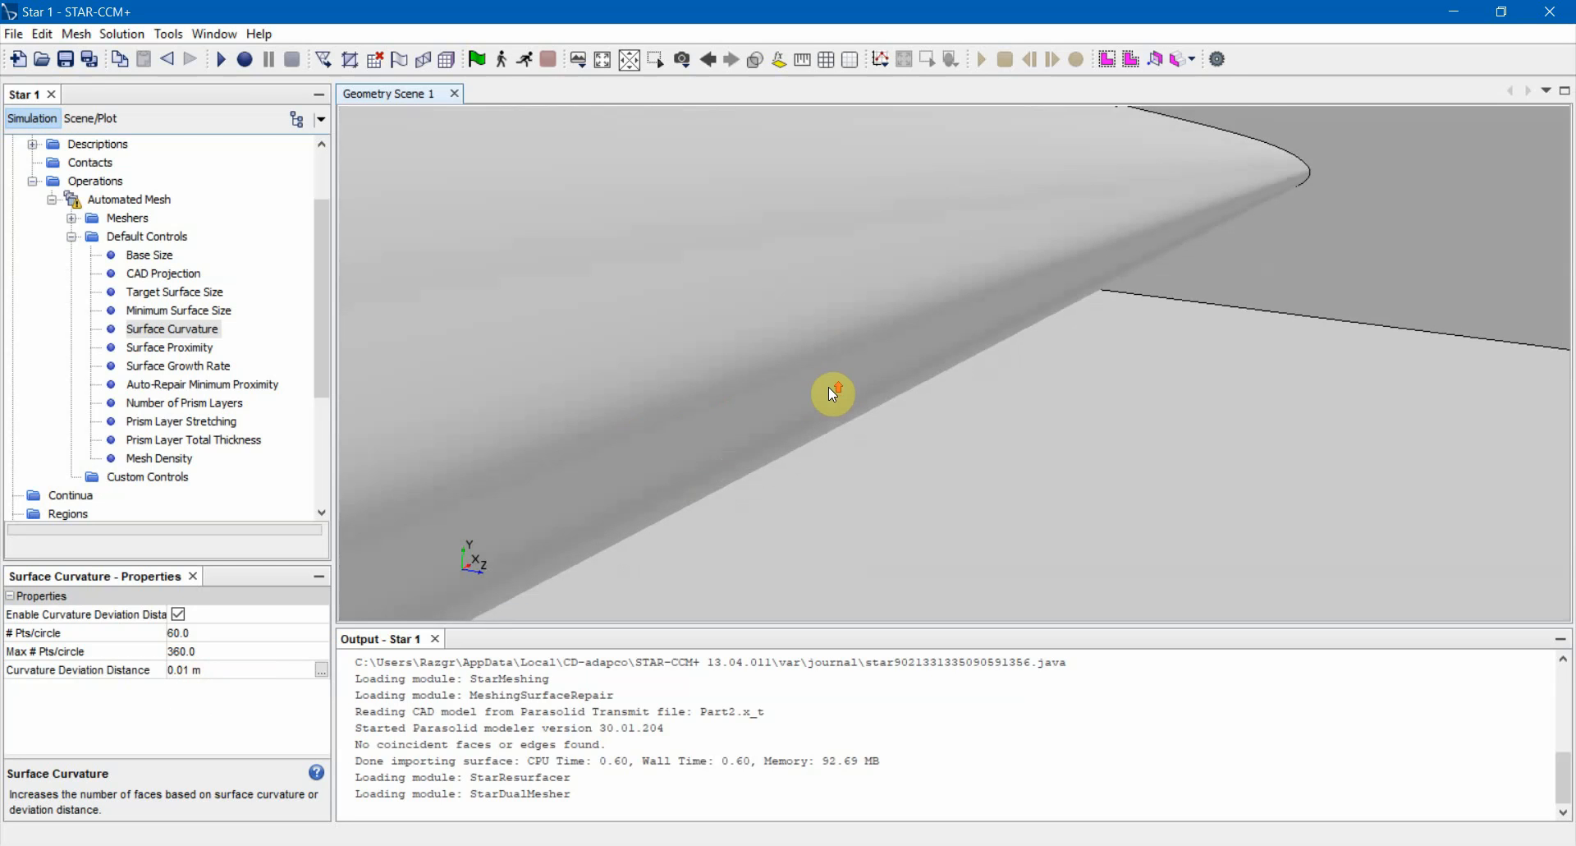
pyautogui.moveTo(679, 437); pyautogui.dragTo(721, 492)
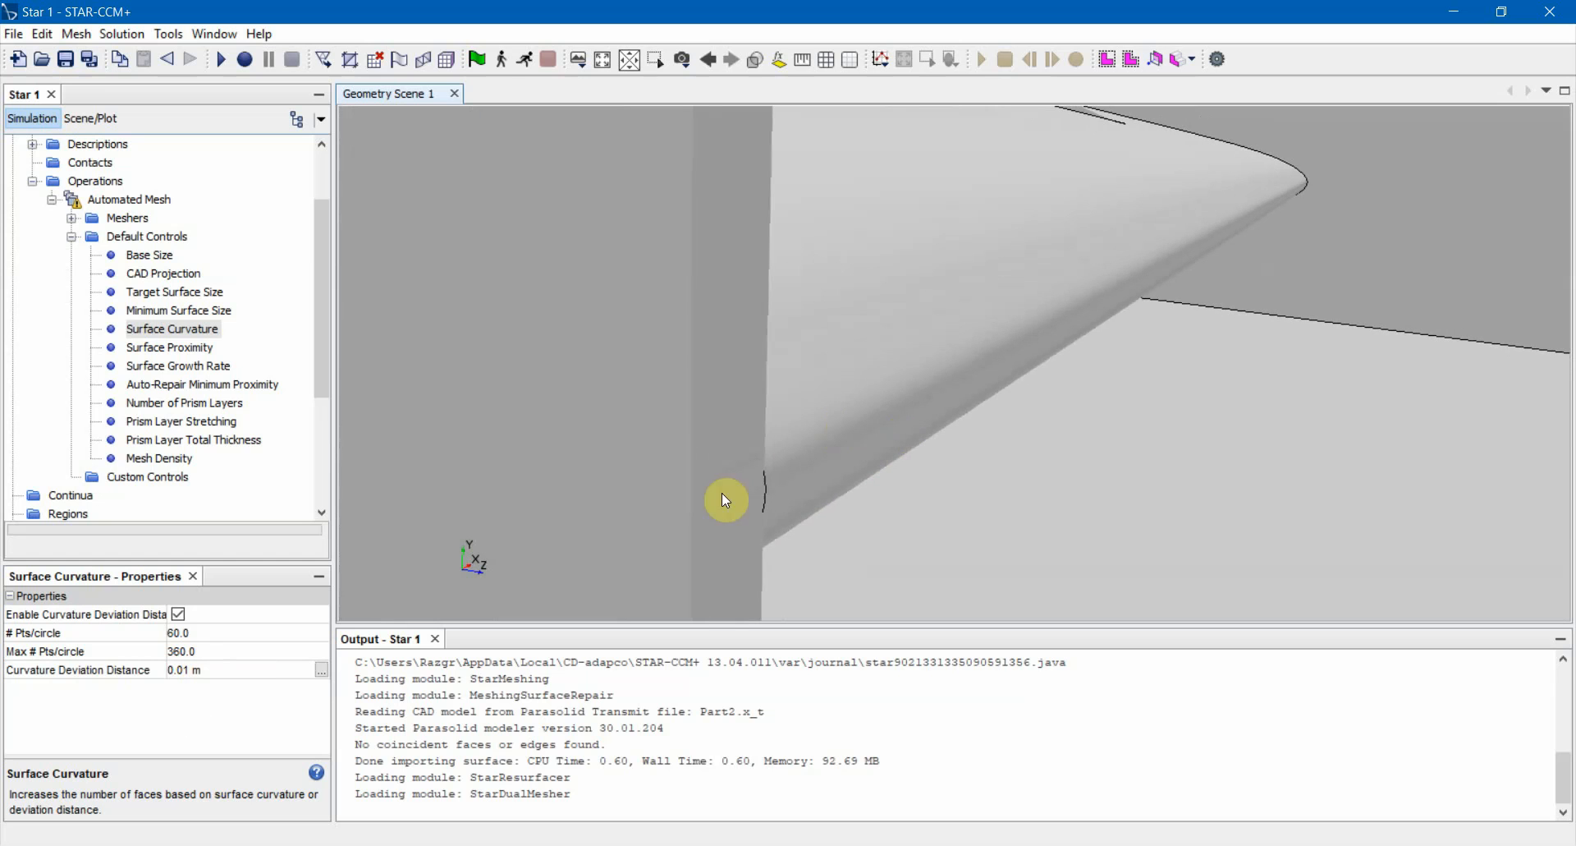
pyautogui.moveTo(862, 479); pyautogui.dragTo(960, 450)
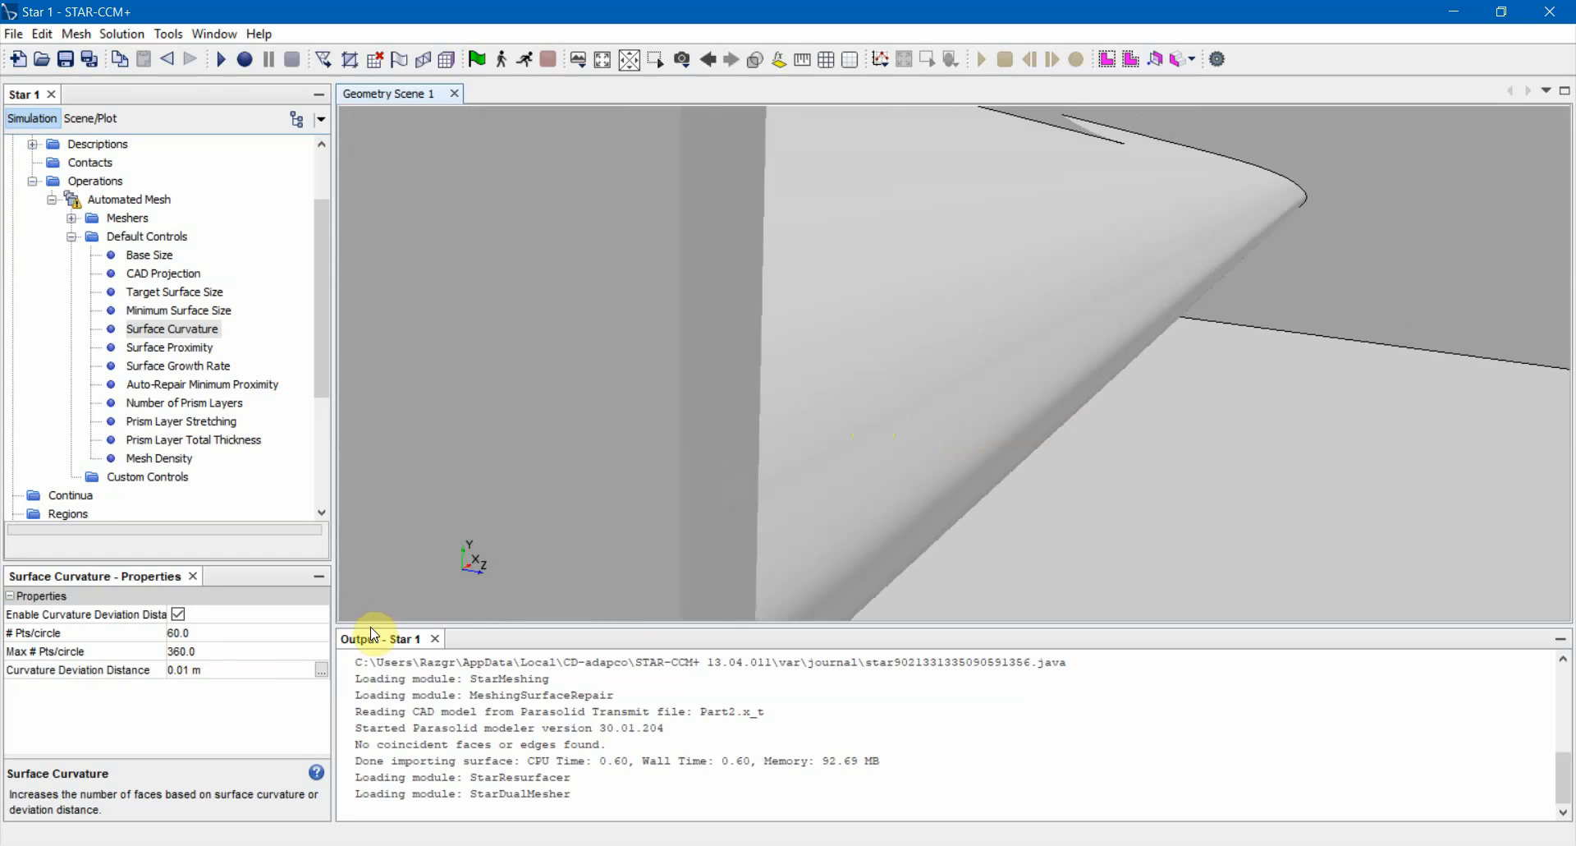
pyautogui.click(279, 669)
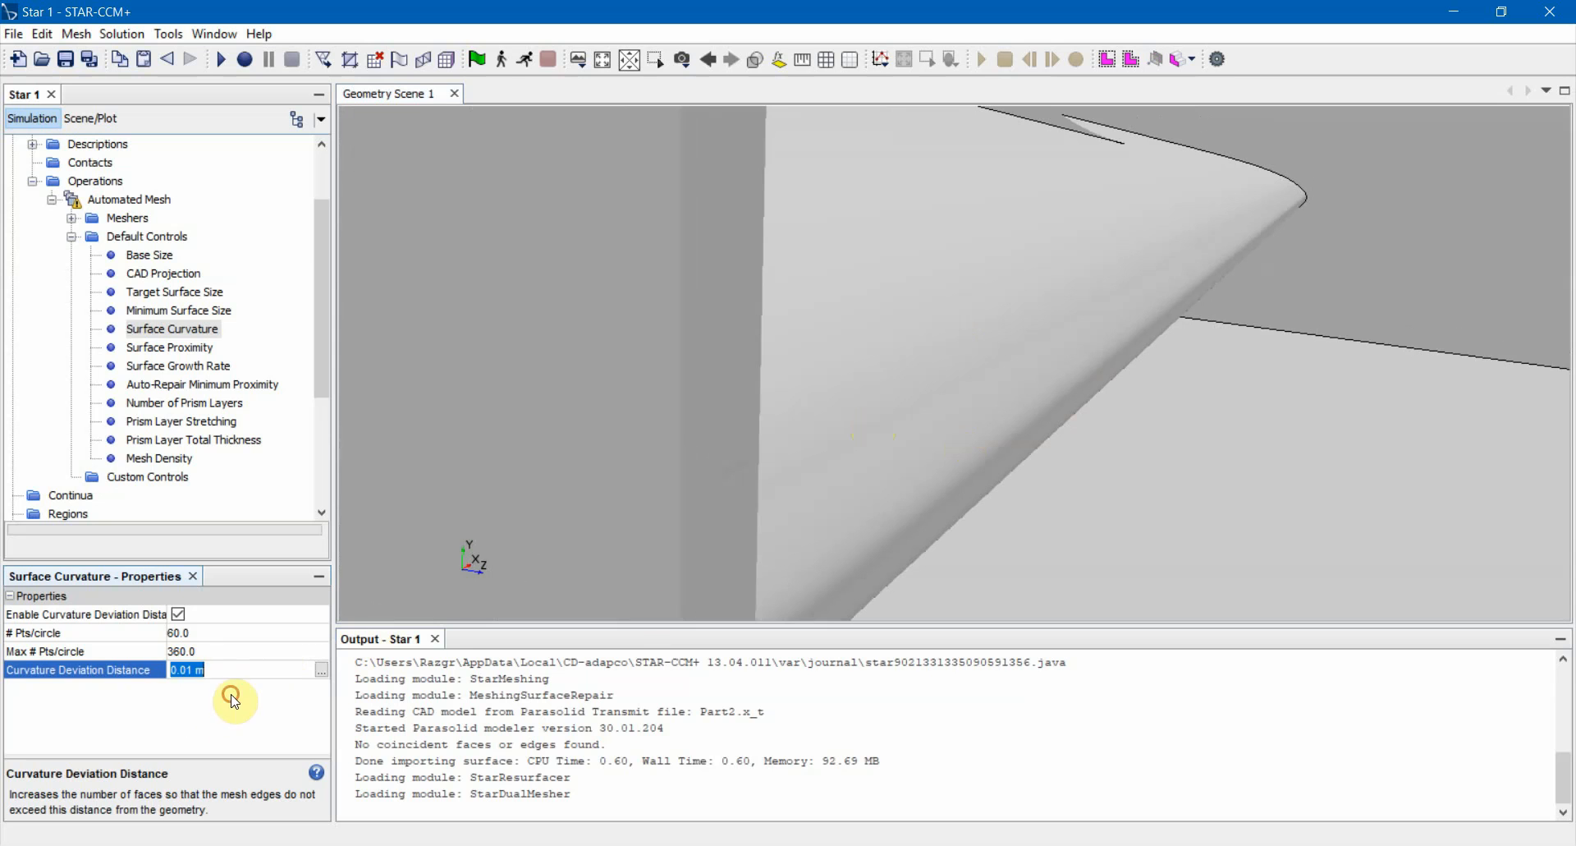
pyautogui.moveTo(1147, 403); pyautogui.dragTo(1095, 400)
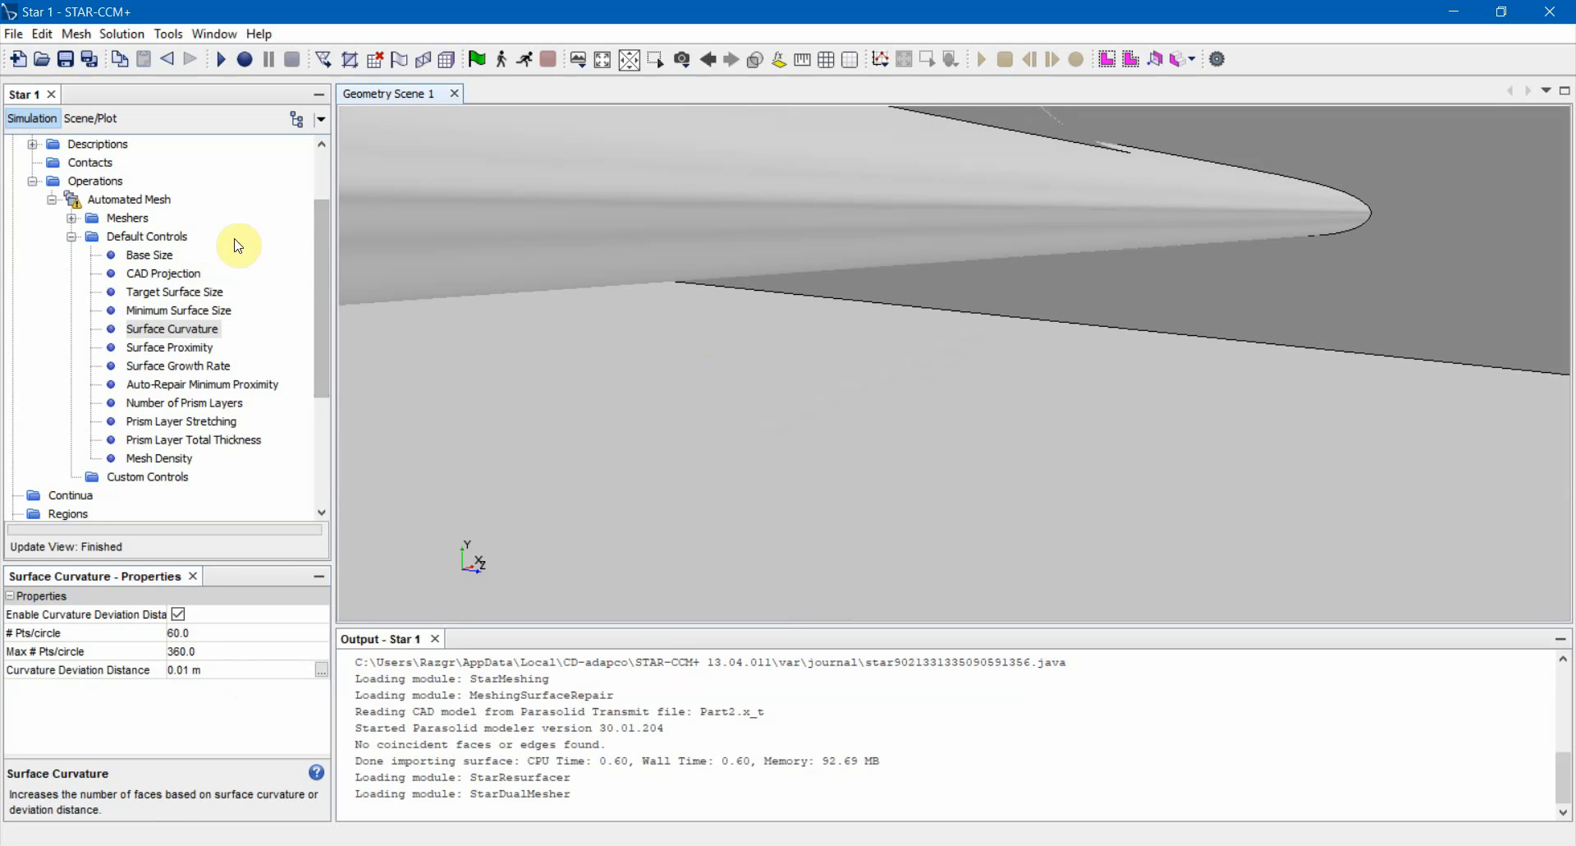
# Enable the search ceiling of the Surface Proximity control and check the Surface Growth Rate property.
pyautogui.click(201, 347)
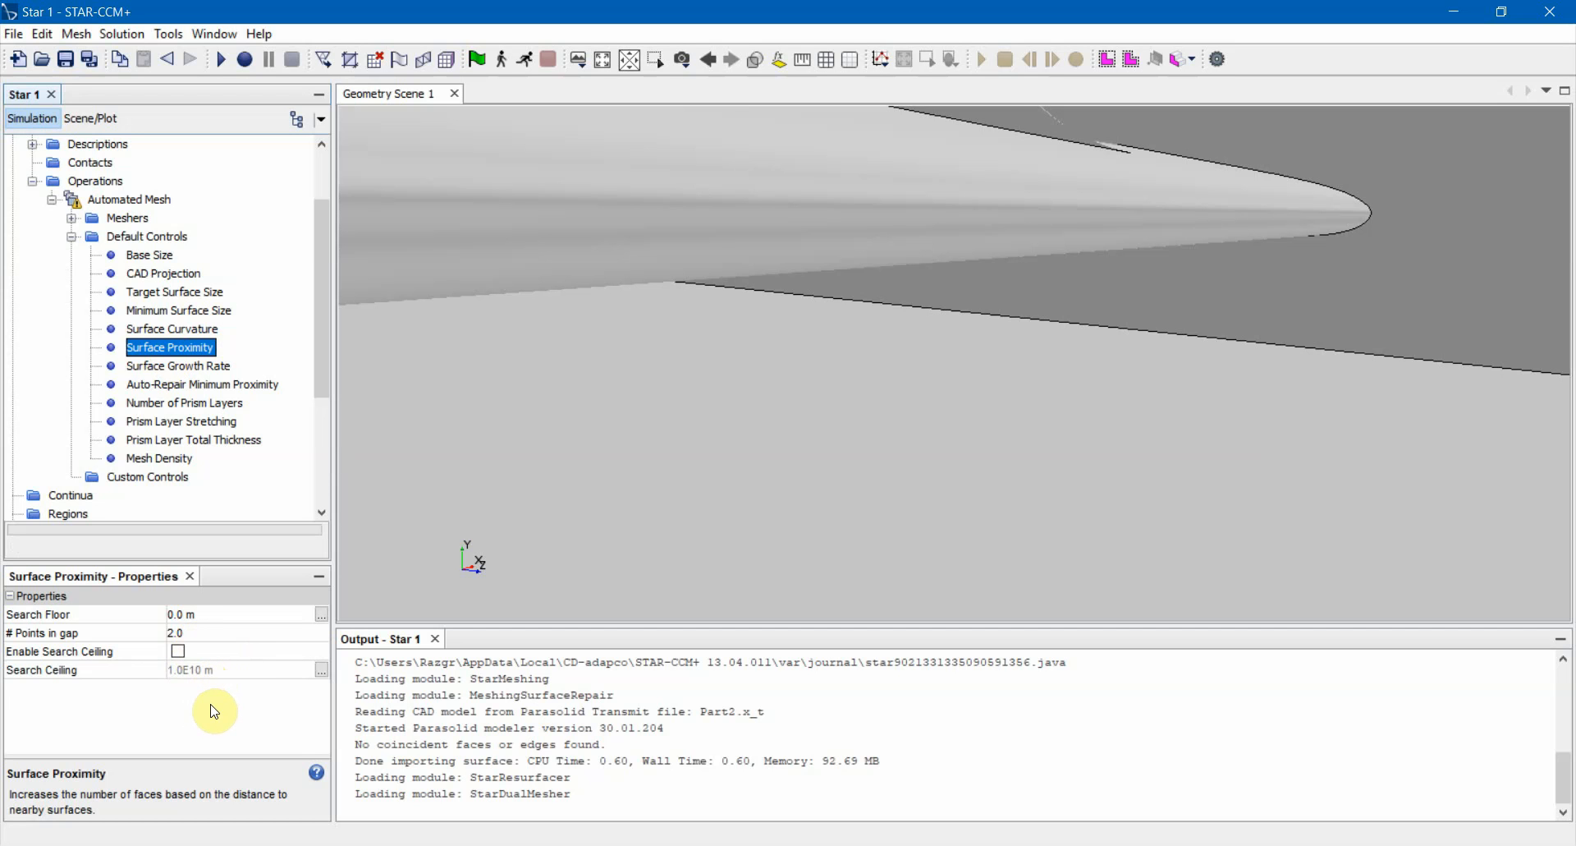
pyautogui.click(179, 654)
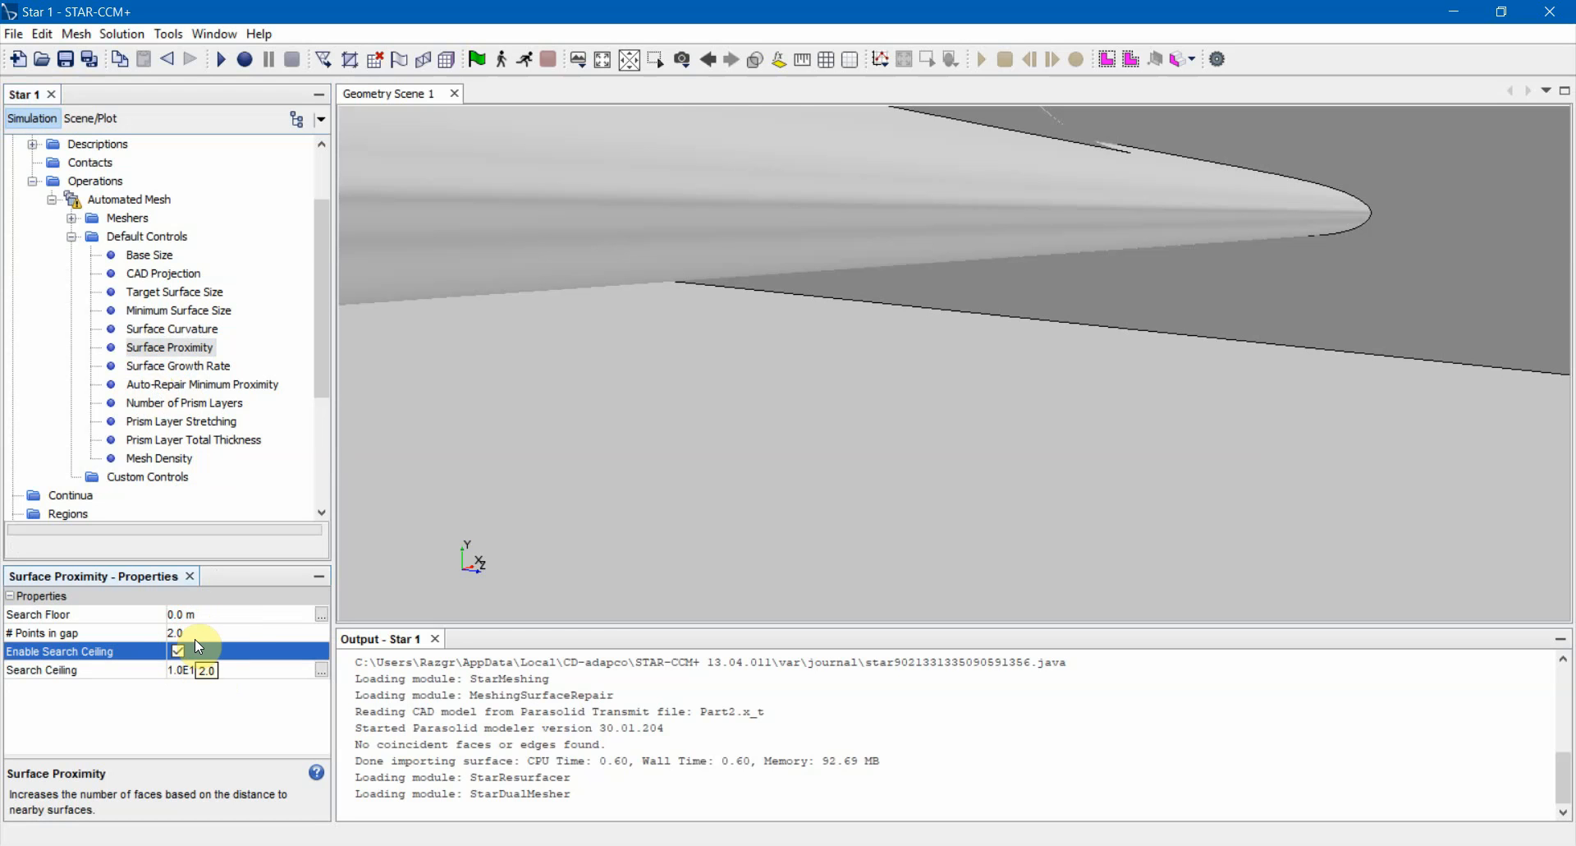
pyautogui.click(195, 366)
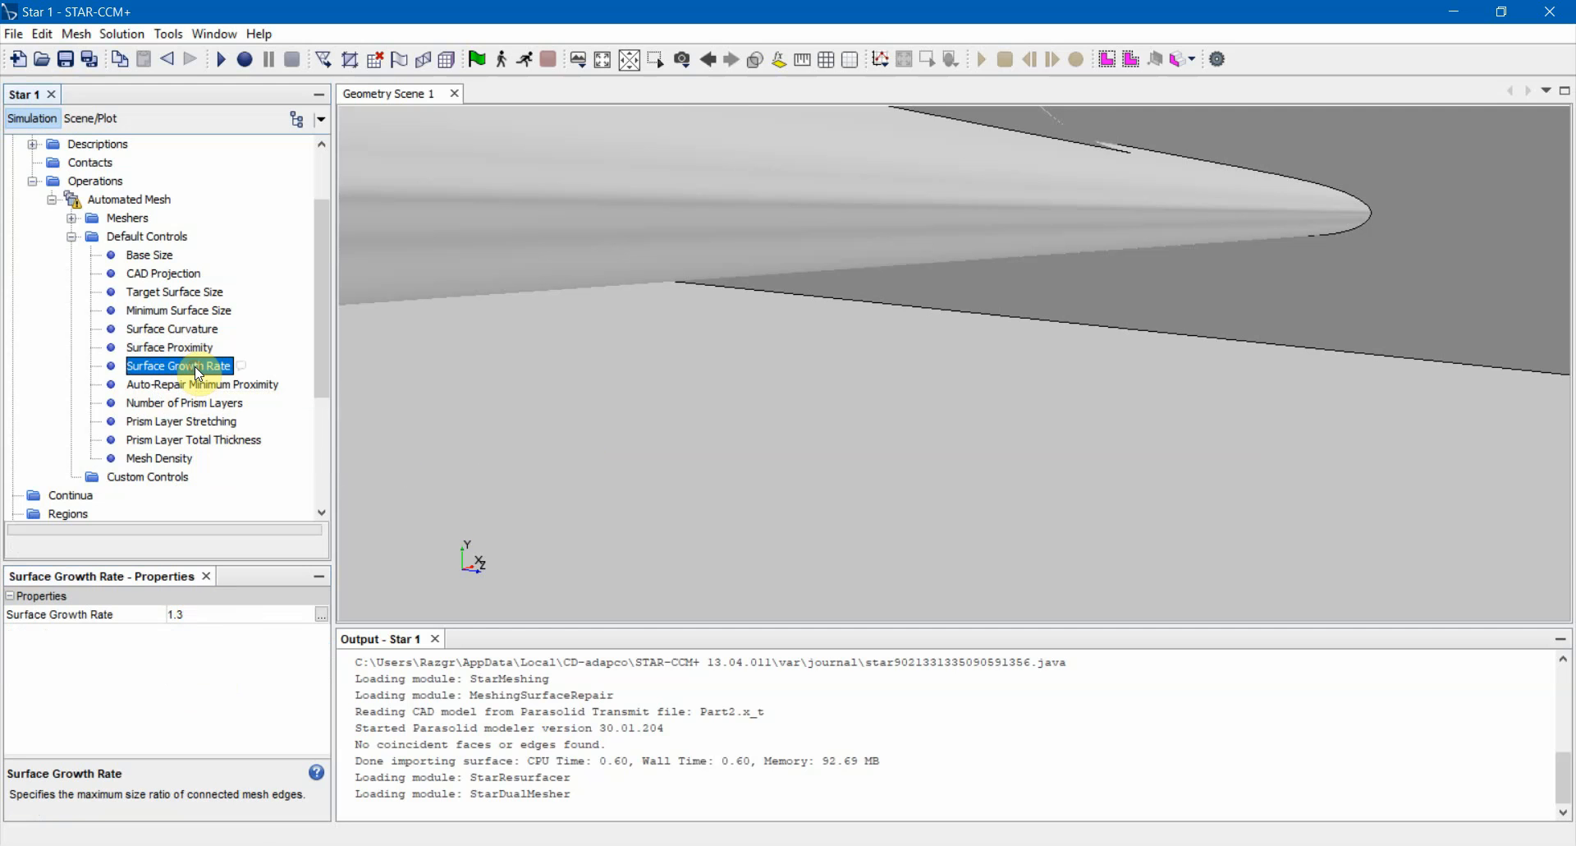
pyautogui.click(244, 622)
# Highlight the Faces part surface on the endplates and examine where the endplates meet the wing elements.
pyautogui.moveTo(686, 211); pyautogui.dragTo(641, 392)
pyautogui.click(592, 325)
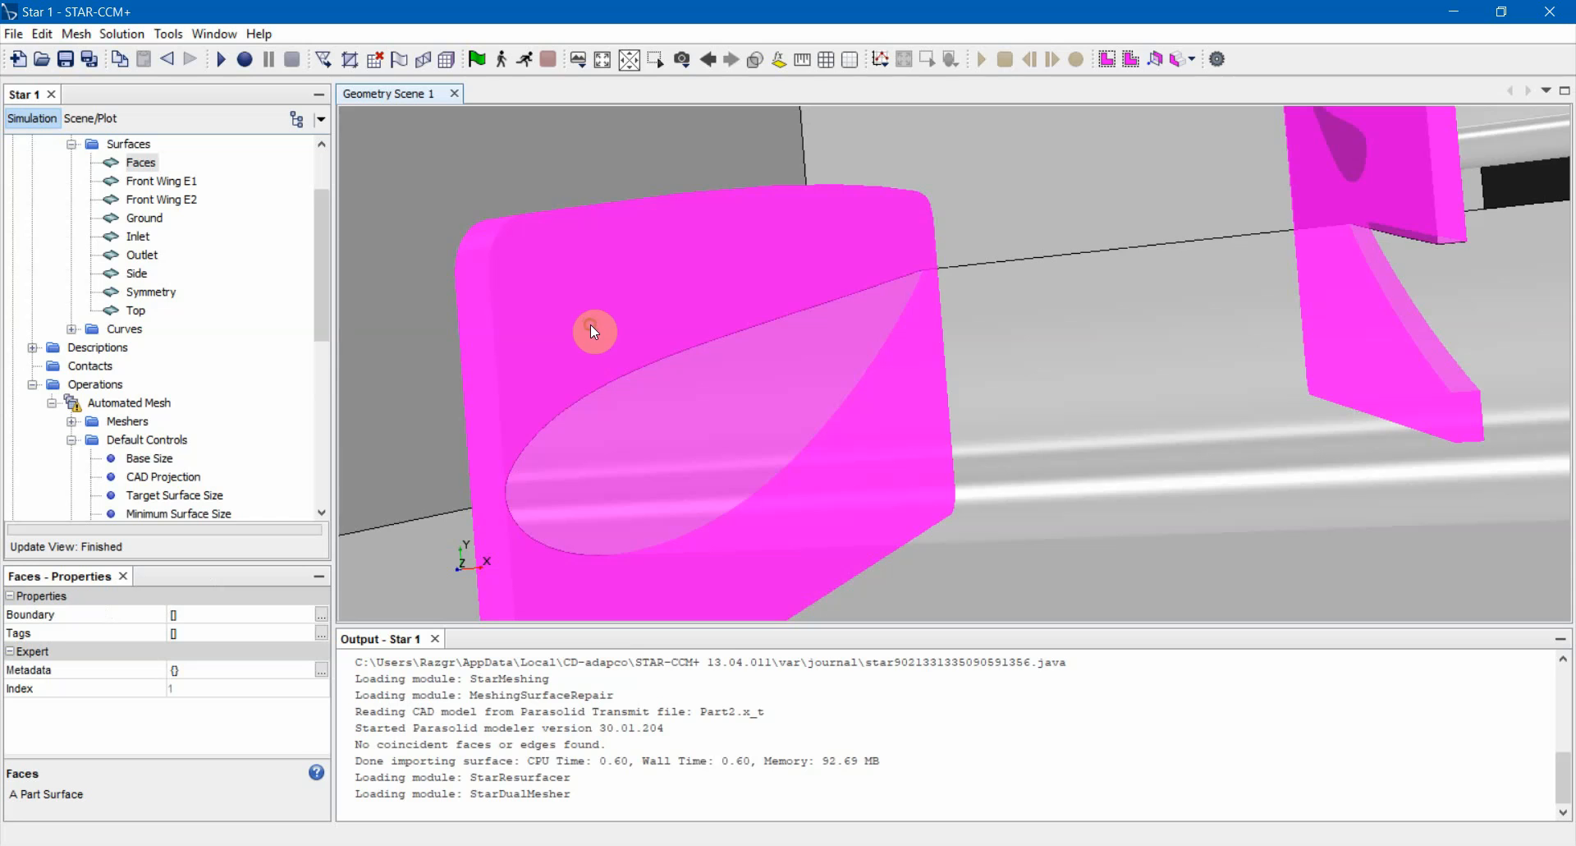
pyautogui.moveTo(591, 329); pyautogui.dragTo(633, 297)
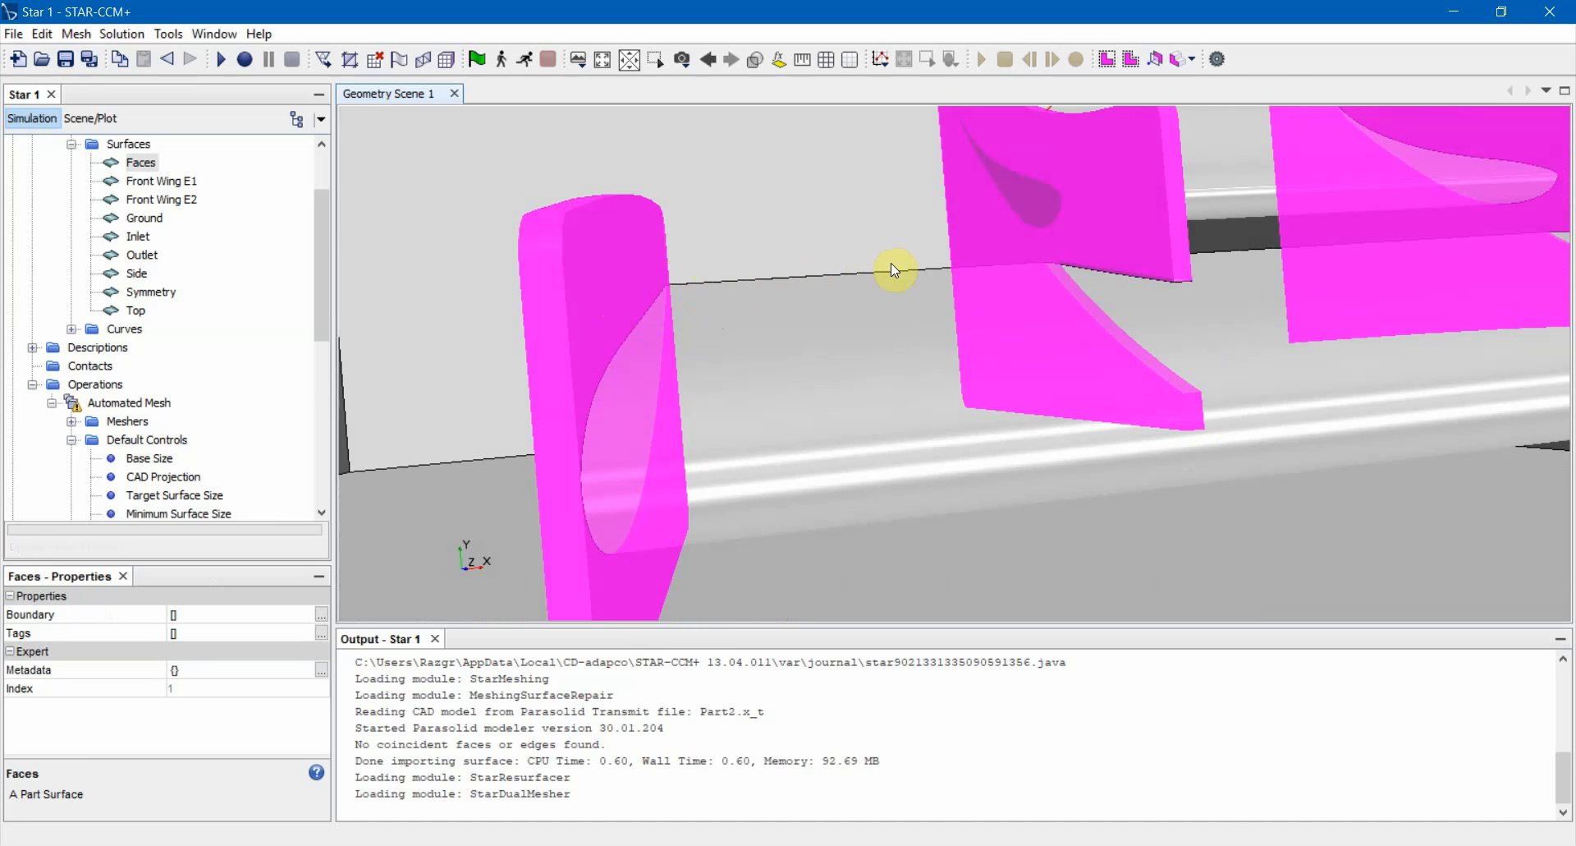
pyautogui.moveTo(817, 301); pyautogui.dragTo(460, 328)
pyautogui.scroll(-3, 189, 345)
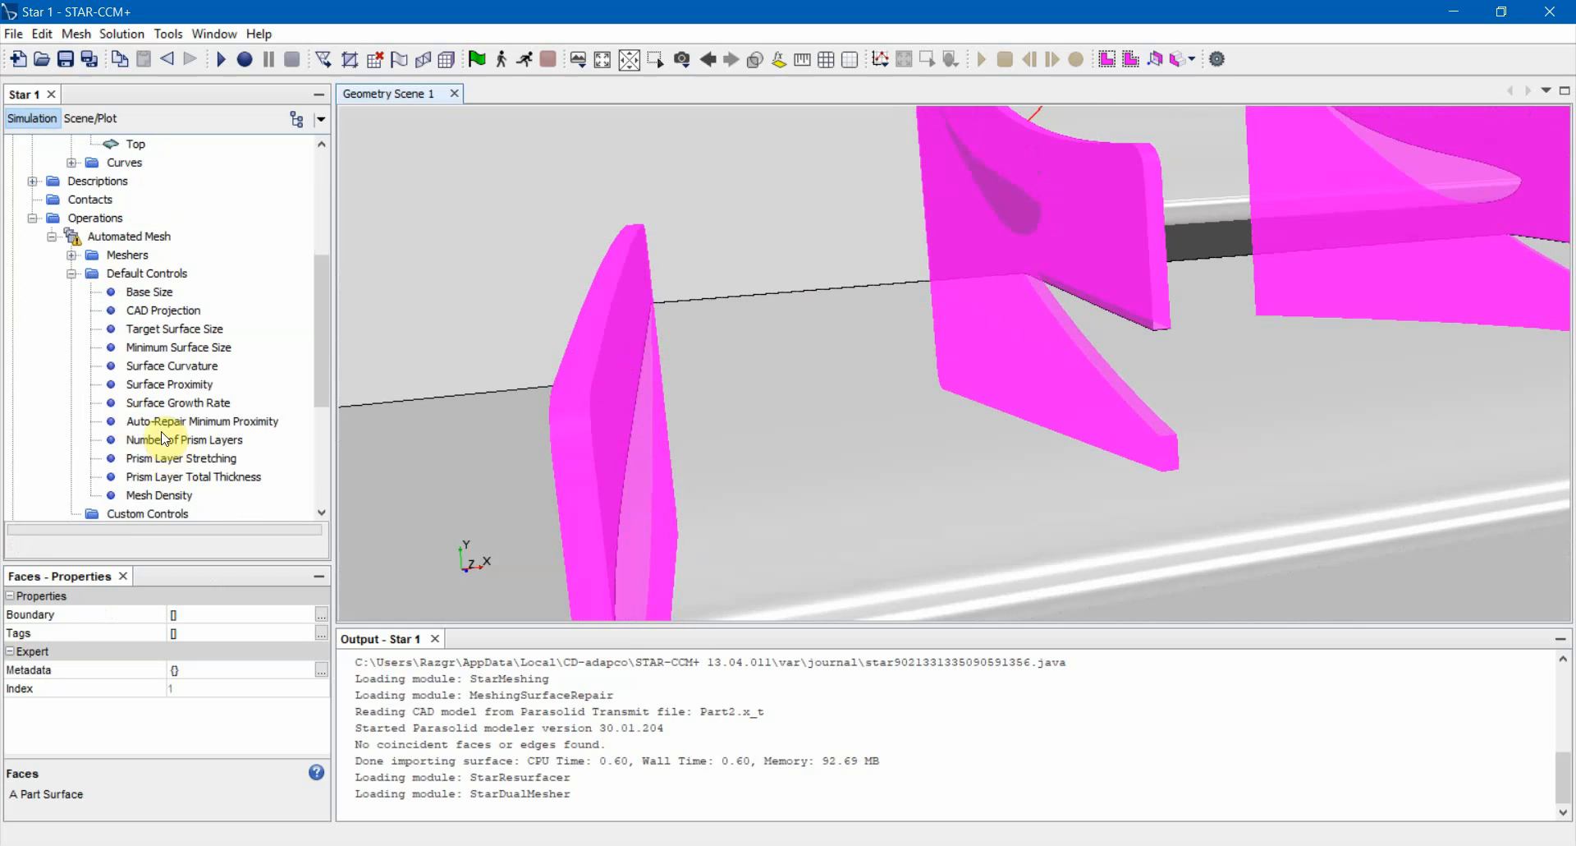
# Review the Surface Growth Rate control and compare the Target Surface Size and Minimum Surface Size settings.
pyautogui.click(160, 403)
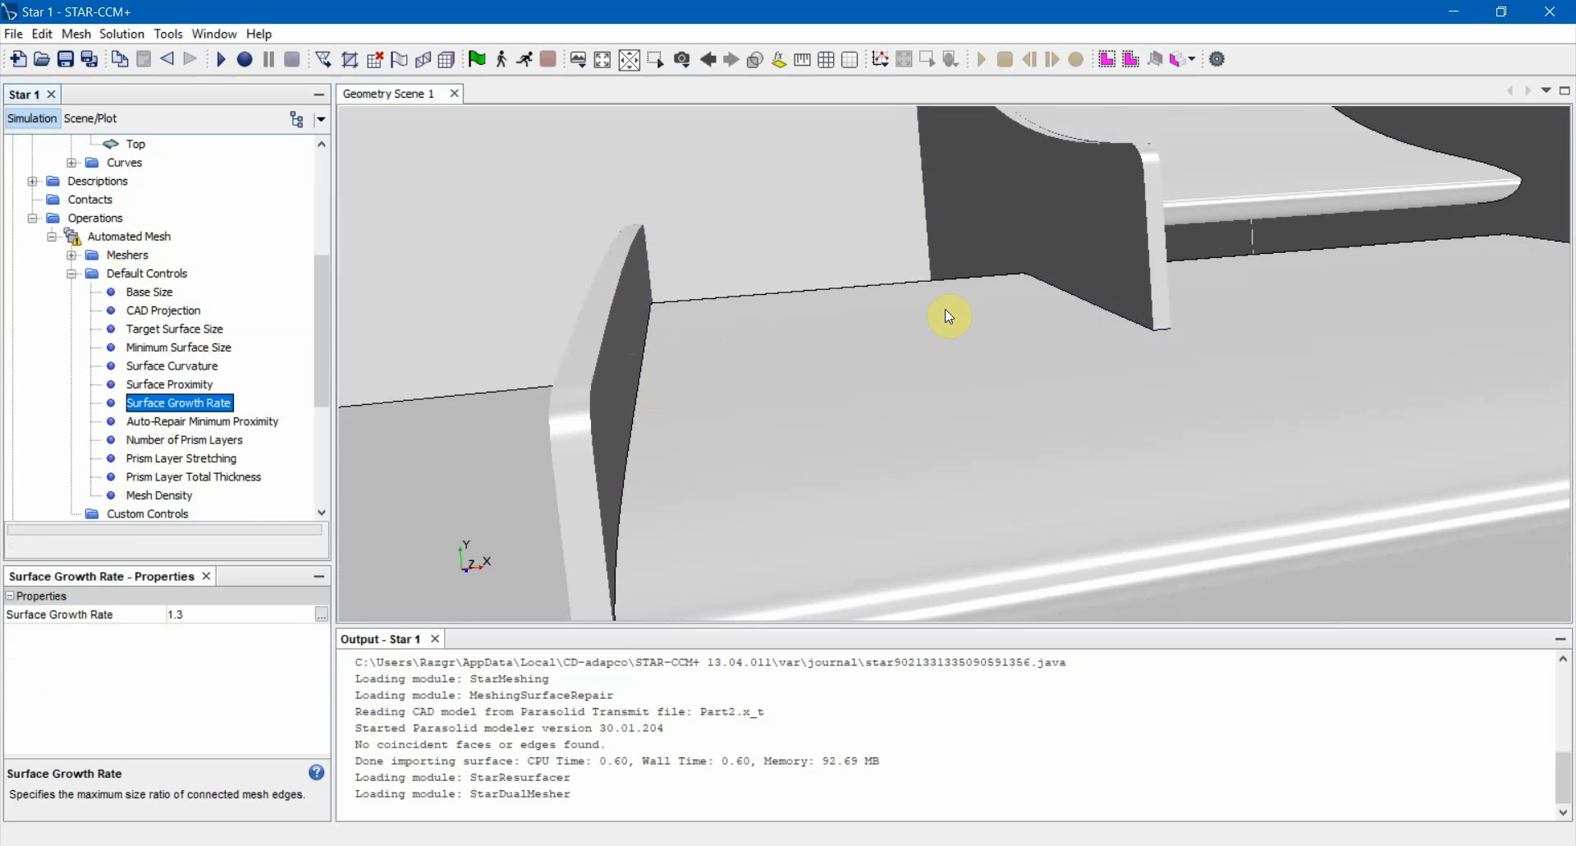
pyautogui.moveTo(948, 316); pyautogui.dragTo(1049, 380)
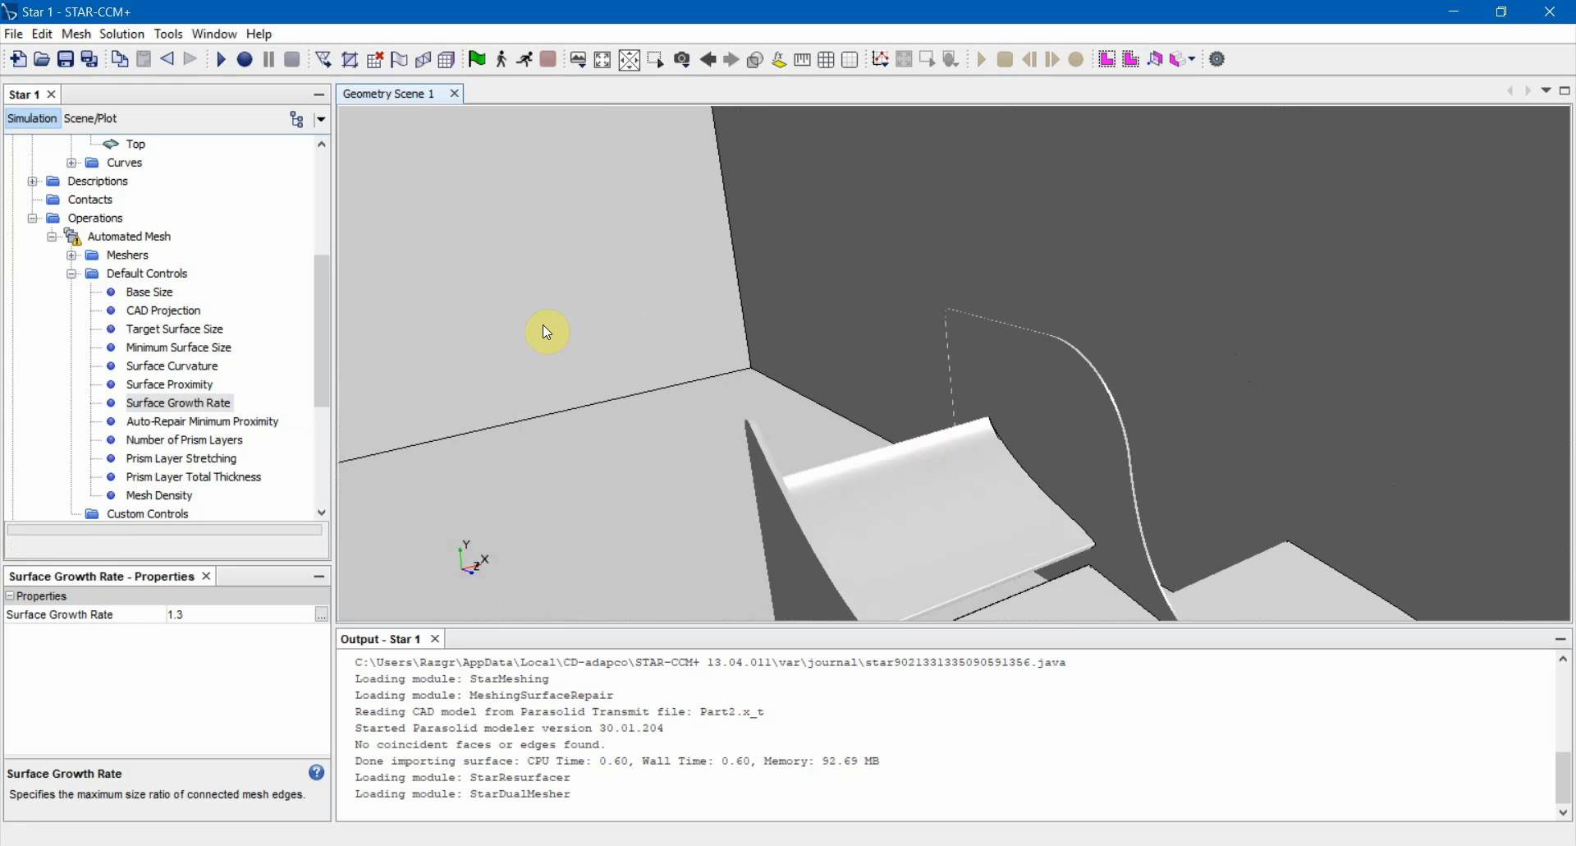
pyautogui.click(179, 329)
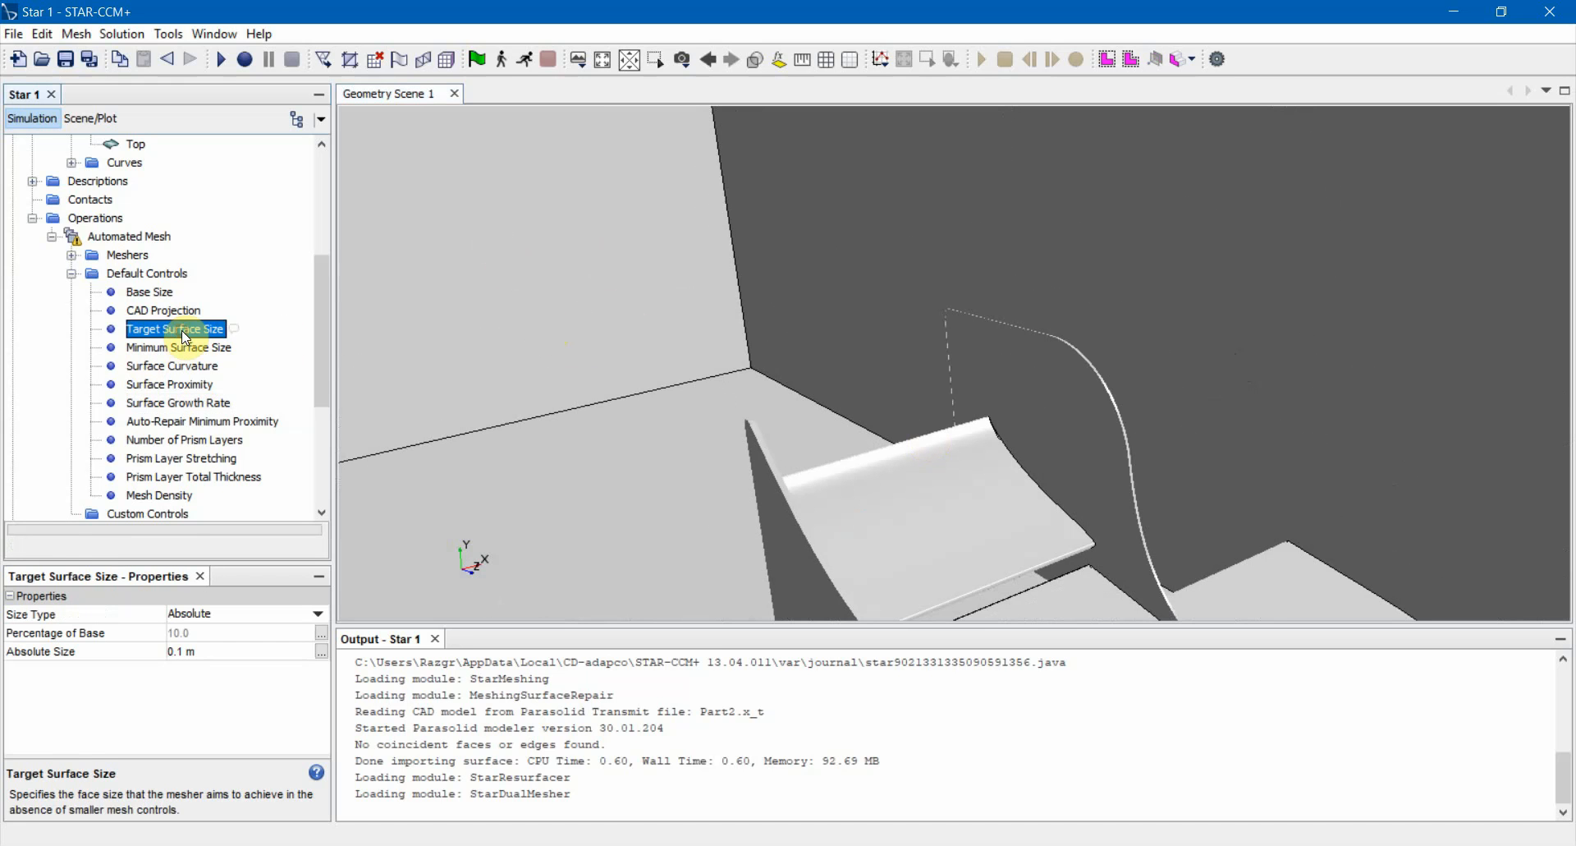
pyautogui.click(182, 348)
pyautogui.click(174, 329)
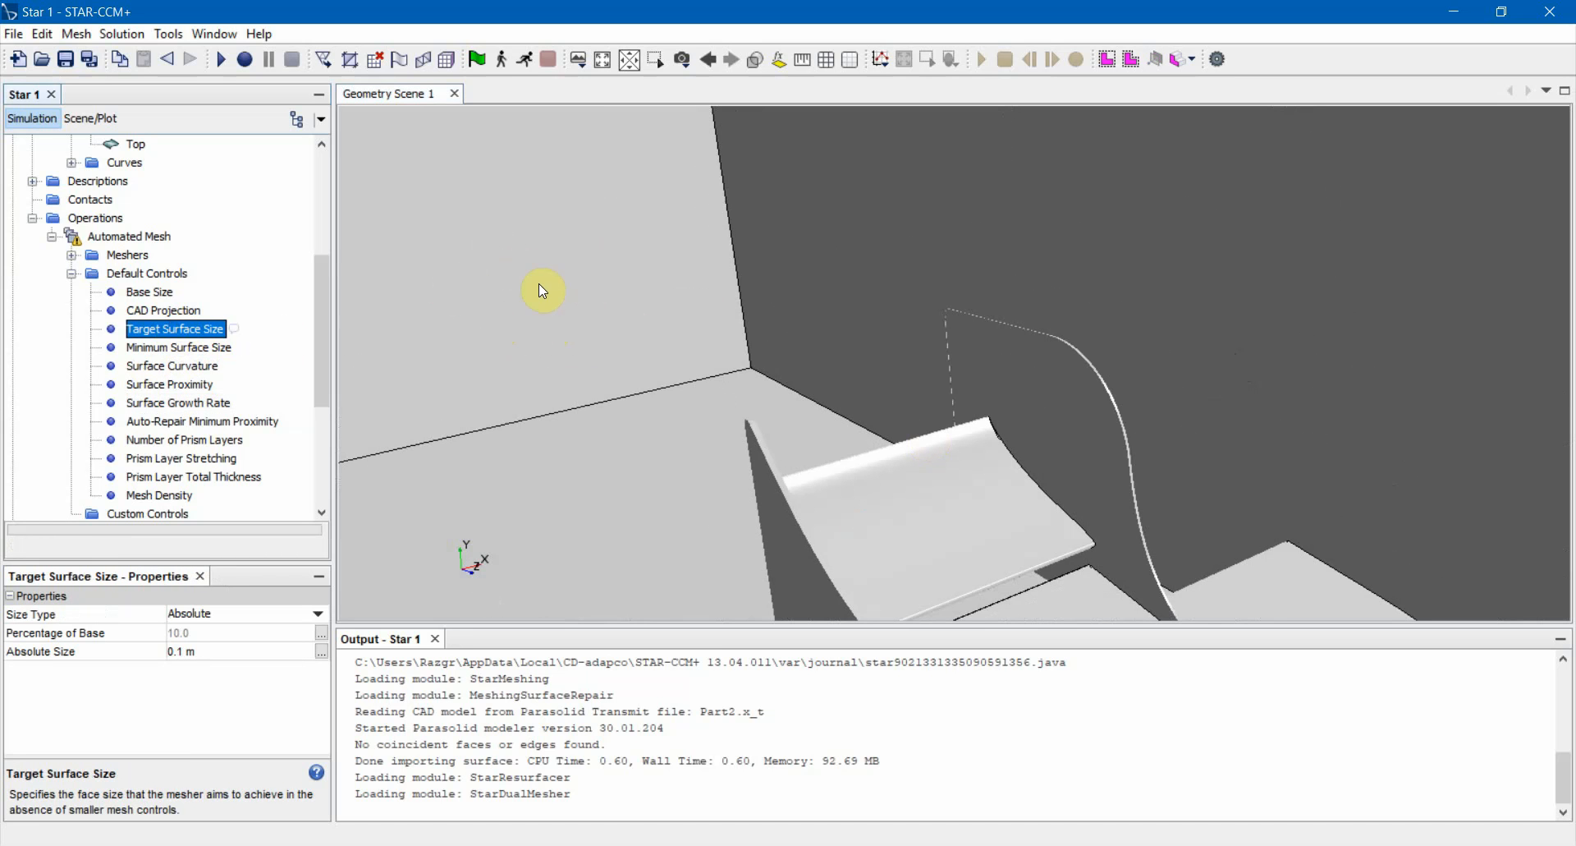
pyautogui.click(216, 347)
pyautogui.click(174, 327)
pyautogui.click(169, 349)
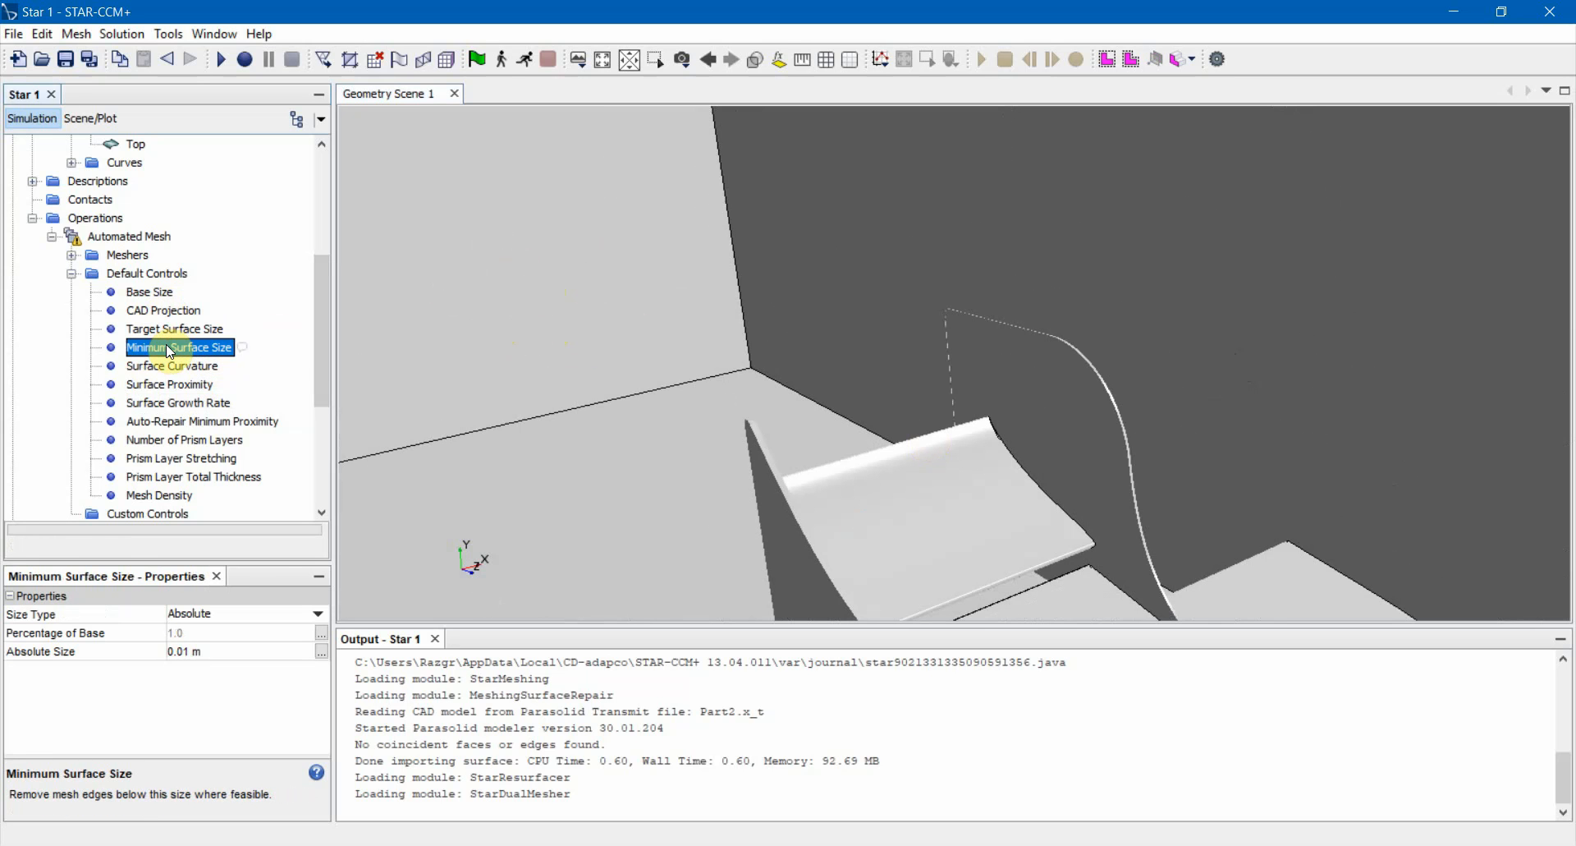
pyautogui.click(165, 331)
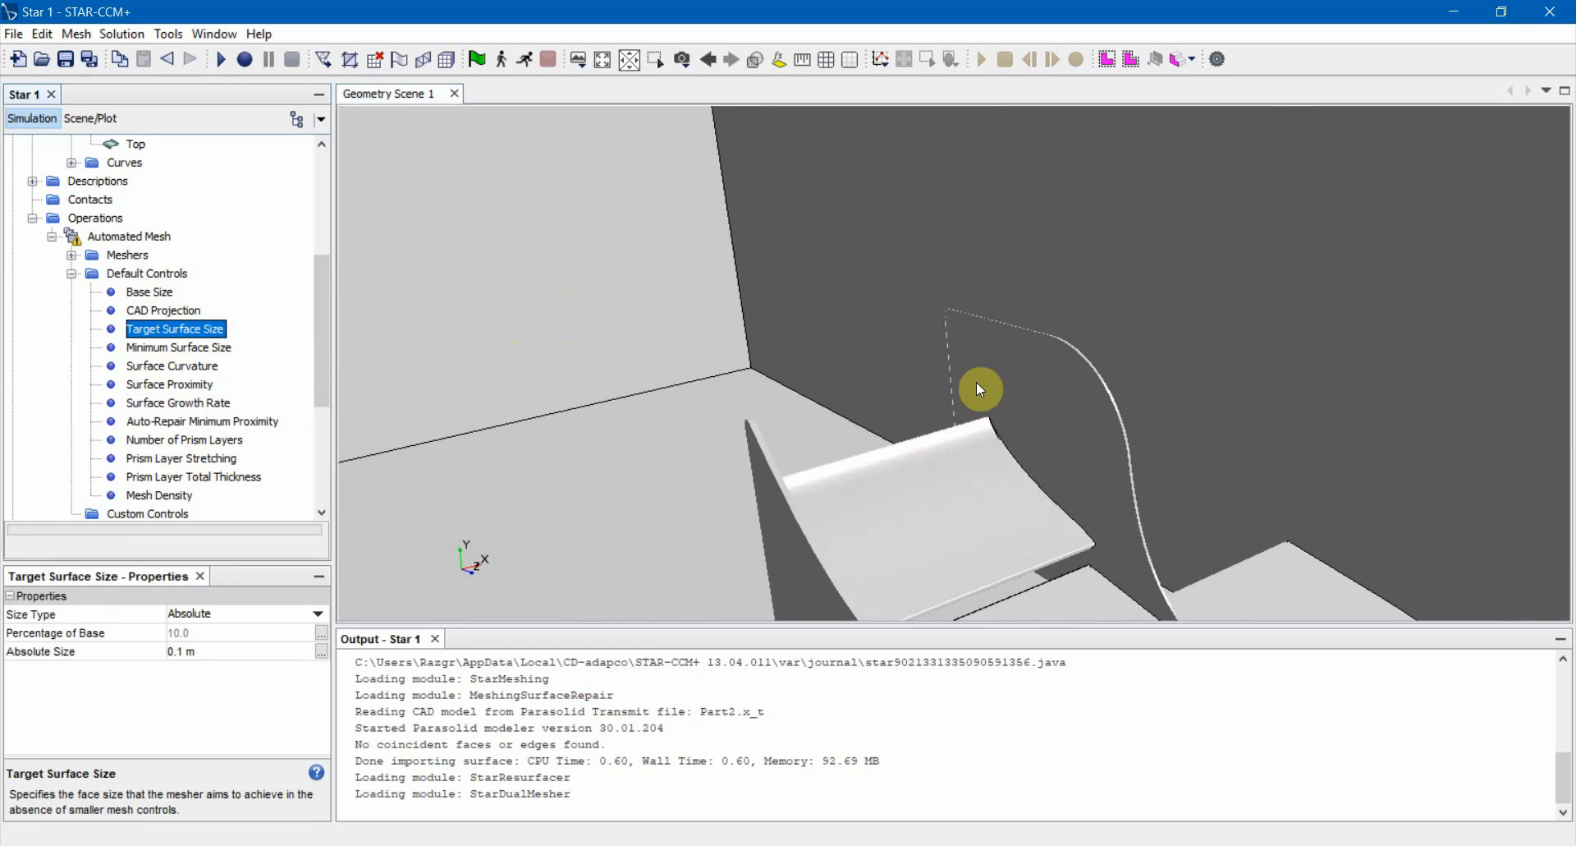
# Set the Surface Growth Rate default control to 1.2.
pyautogui.click(208, 404)
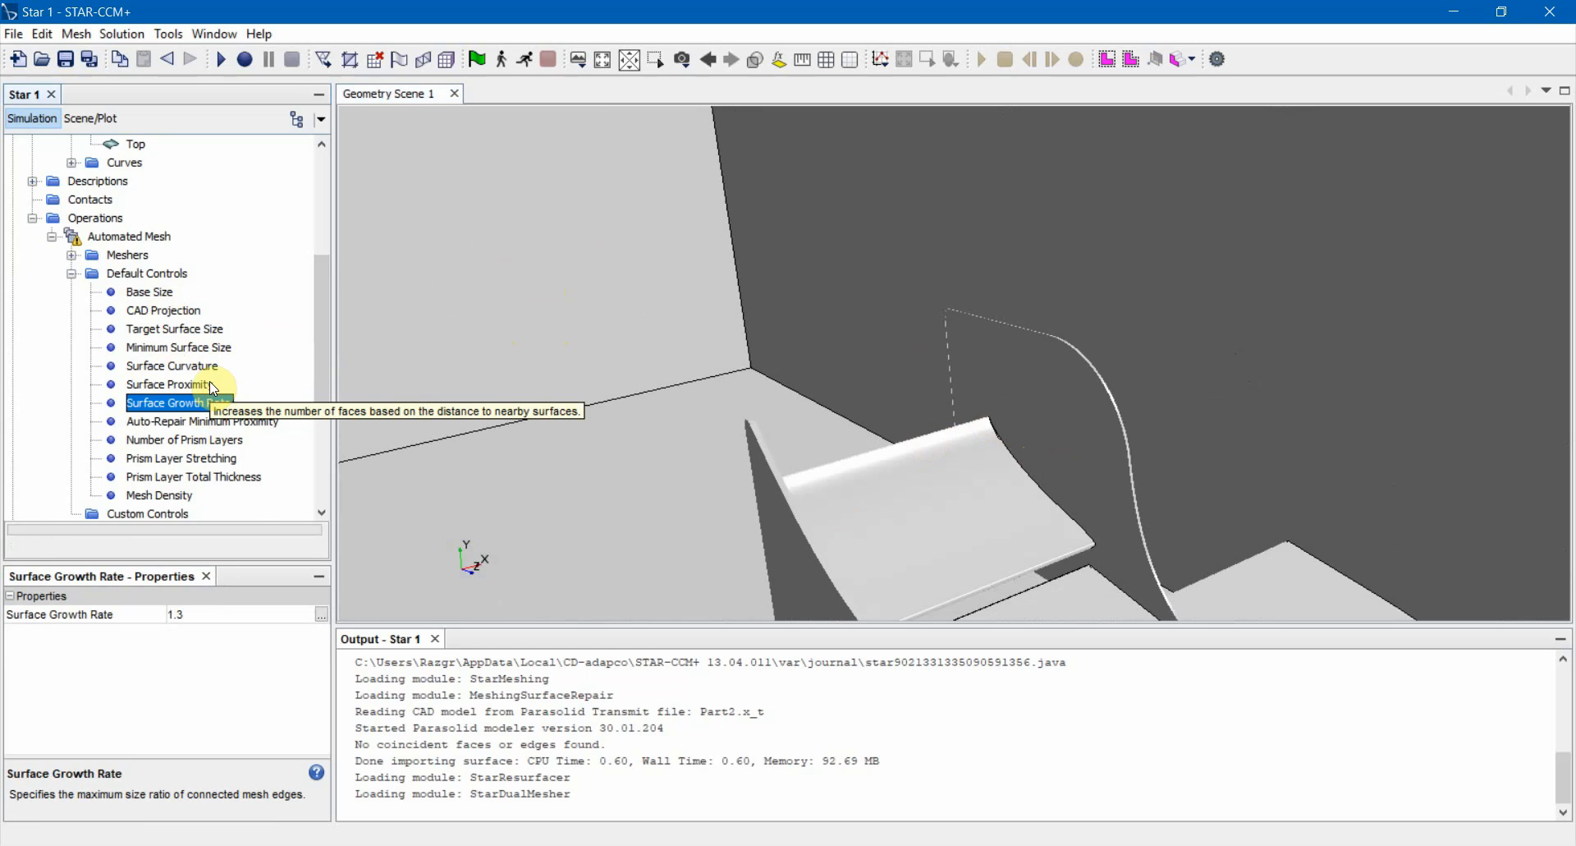
pyautogui.click(207, 618)
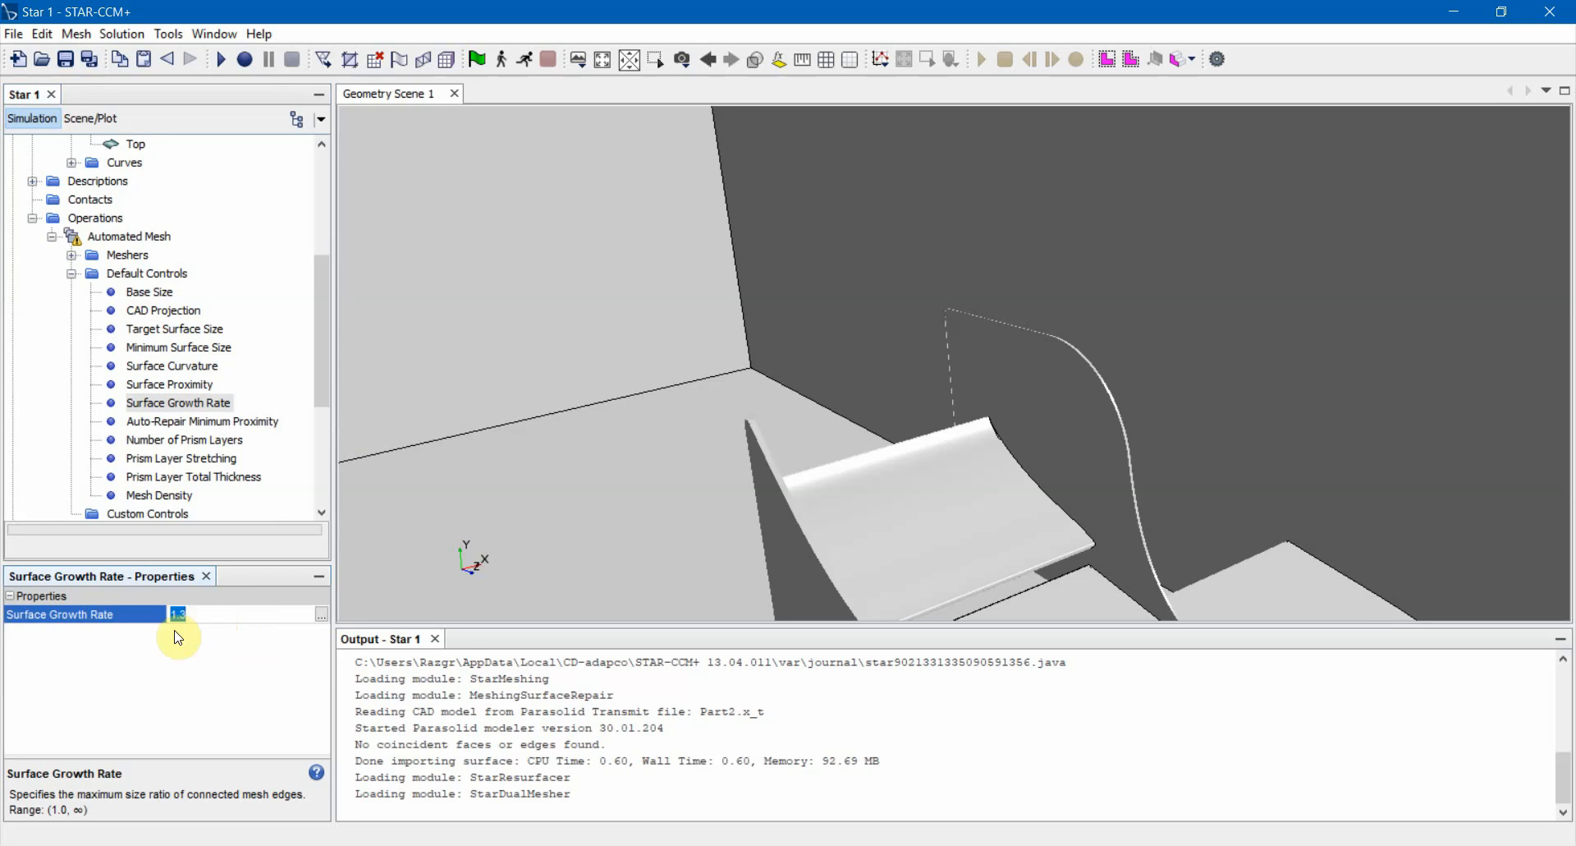
pyautogui.moveTo(1027, 429); pyautogui.dragTo(972, 396)
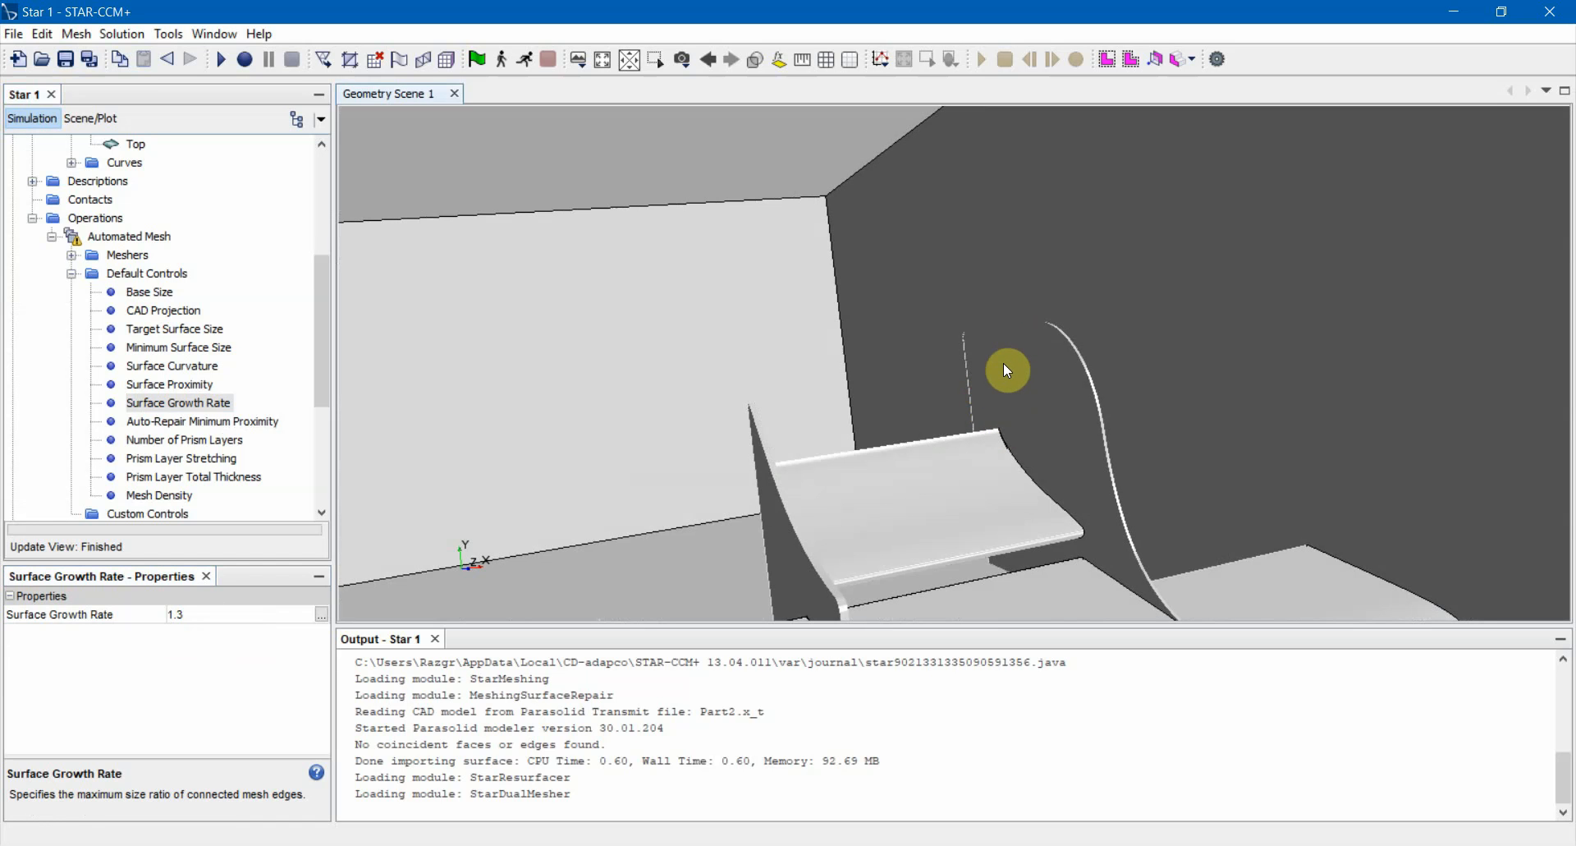
pyautogui.scroll(6, 1003, 363)
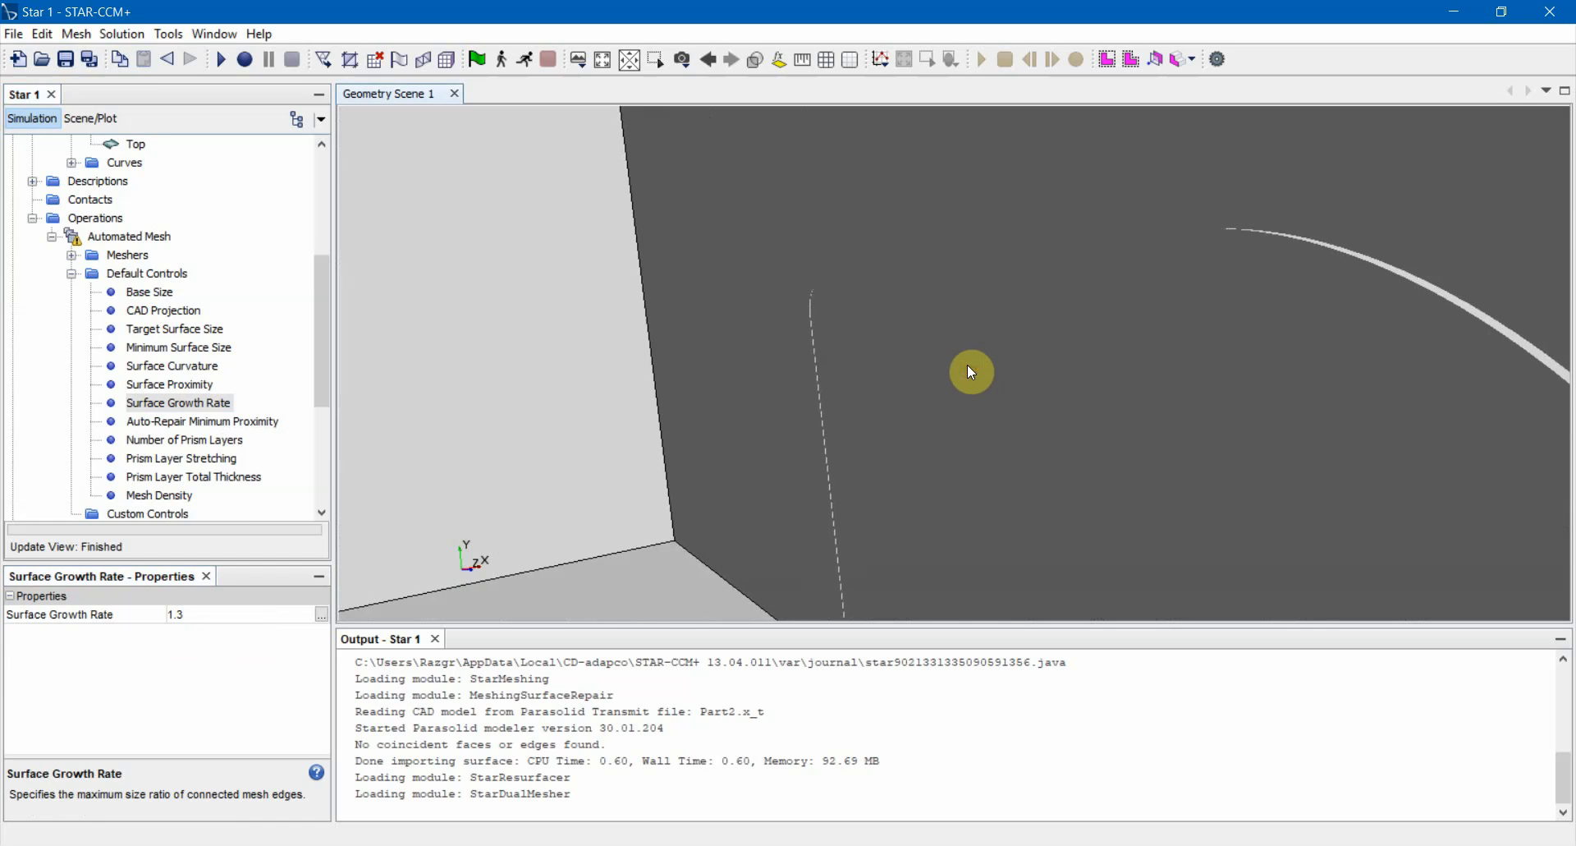
pyautogui.scroll(-2, 948, 374)
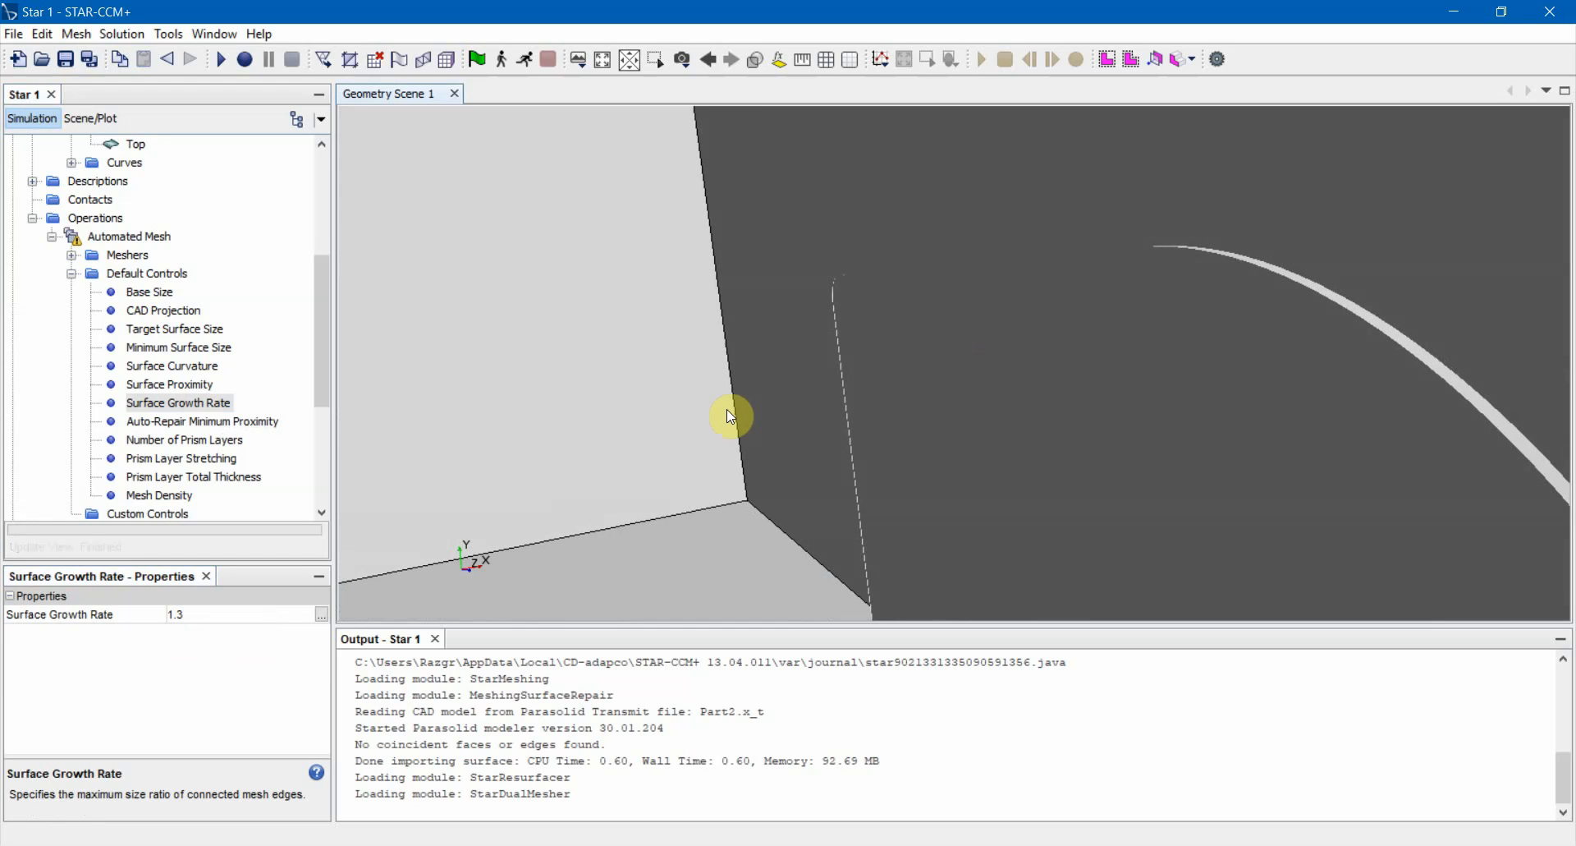
pyautogui.moveTo(894, 415); pyautogui.dragTo(911, 348)
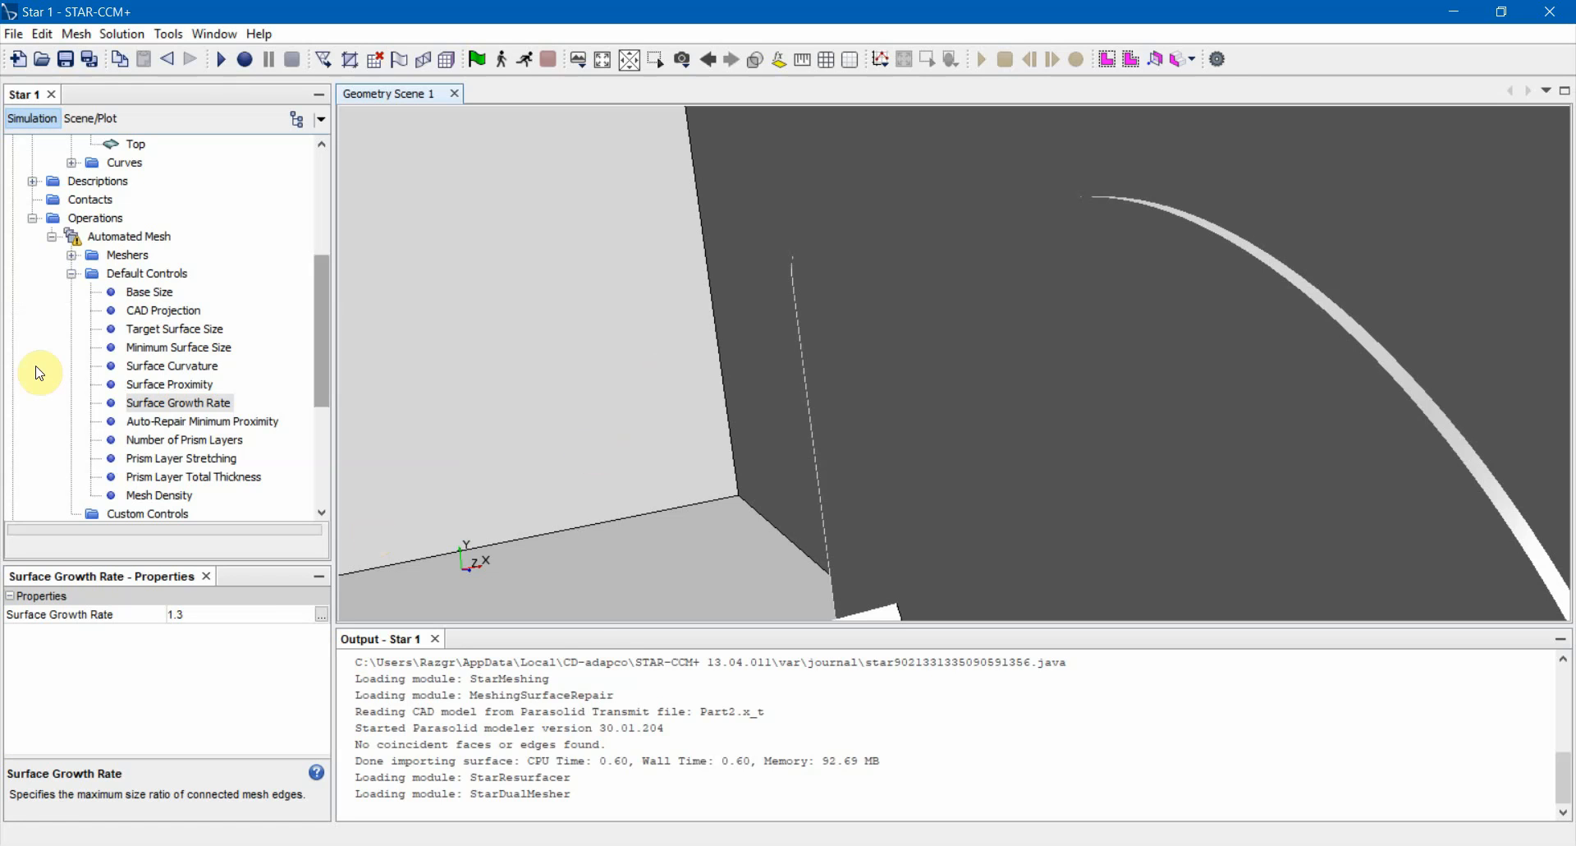
pyautogui.click(237, 596)
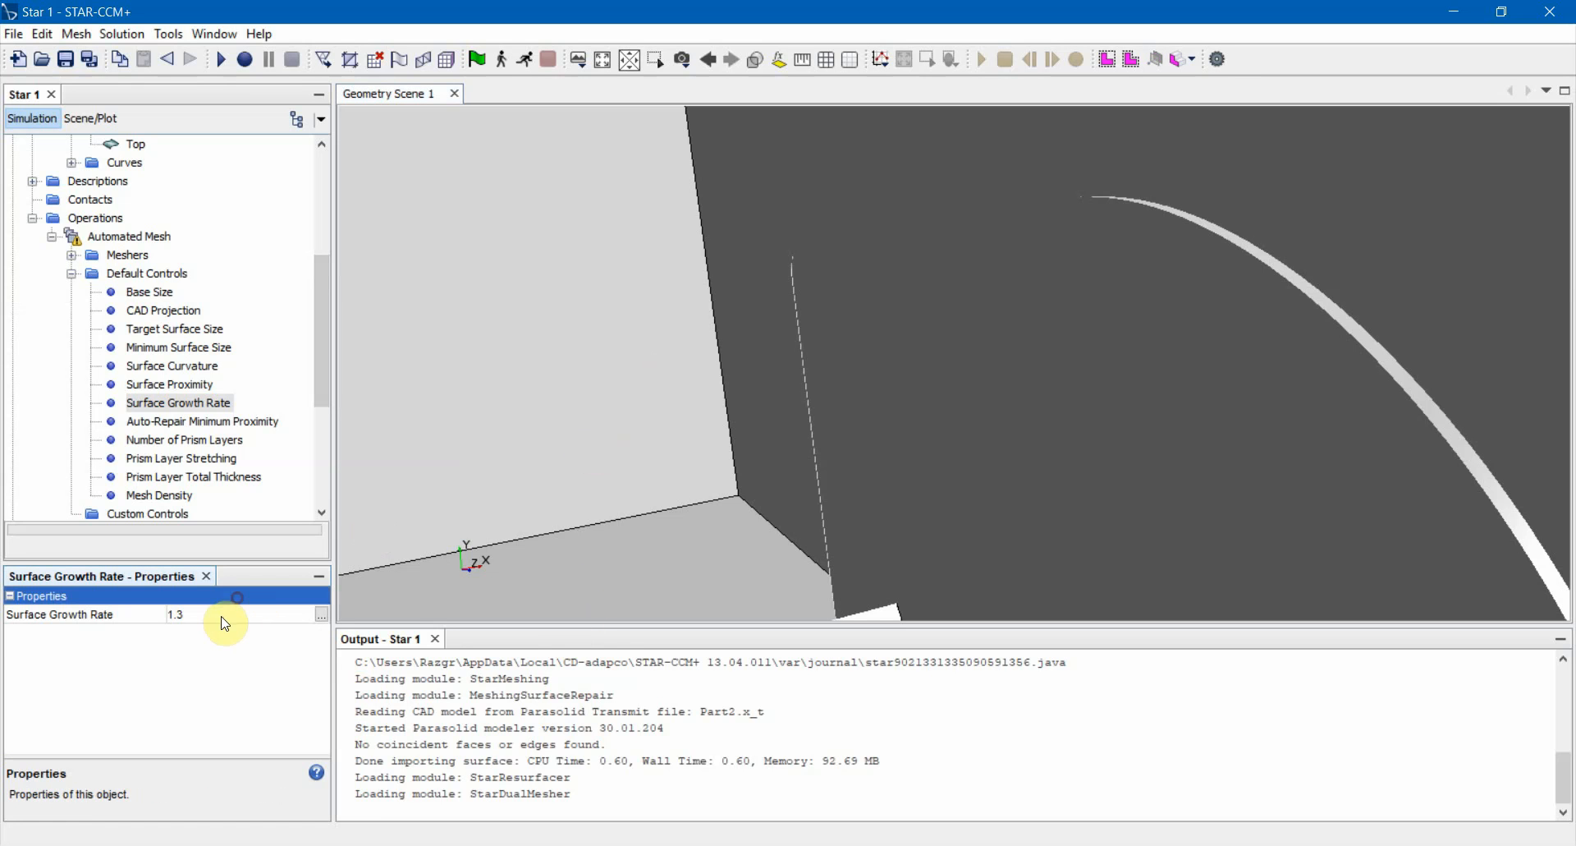
pyautogui.click(222, 617)
pyautogui.write('1.2')
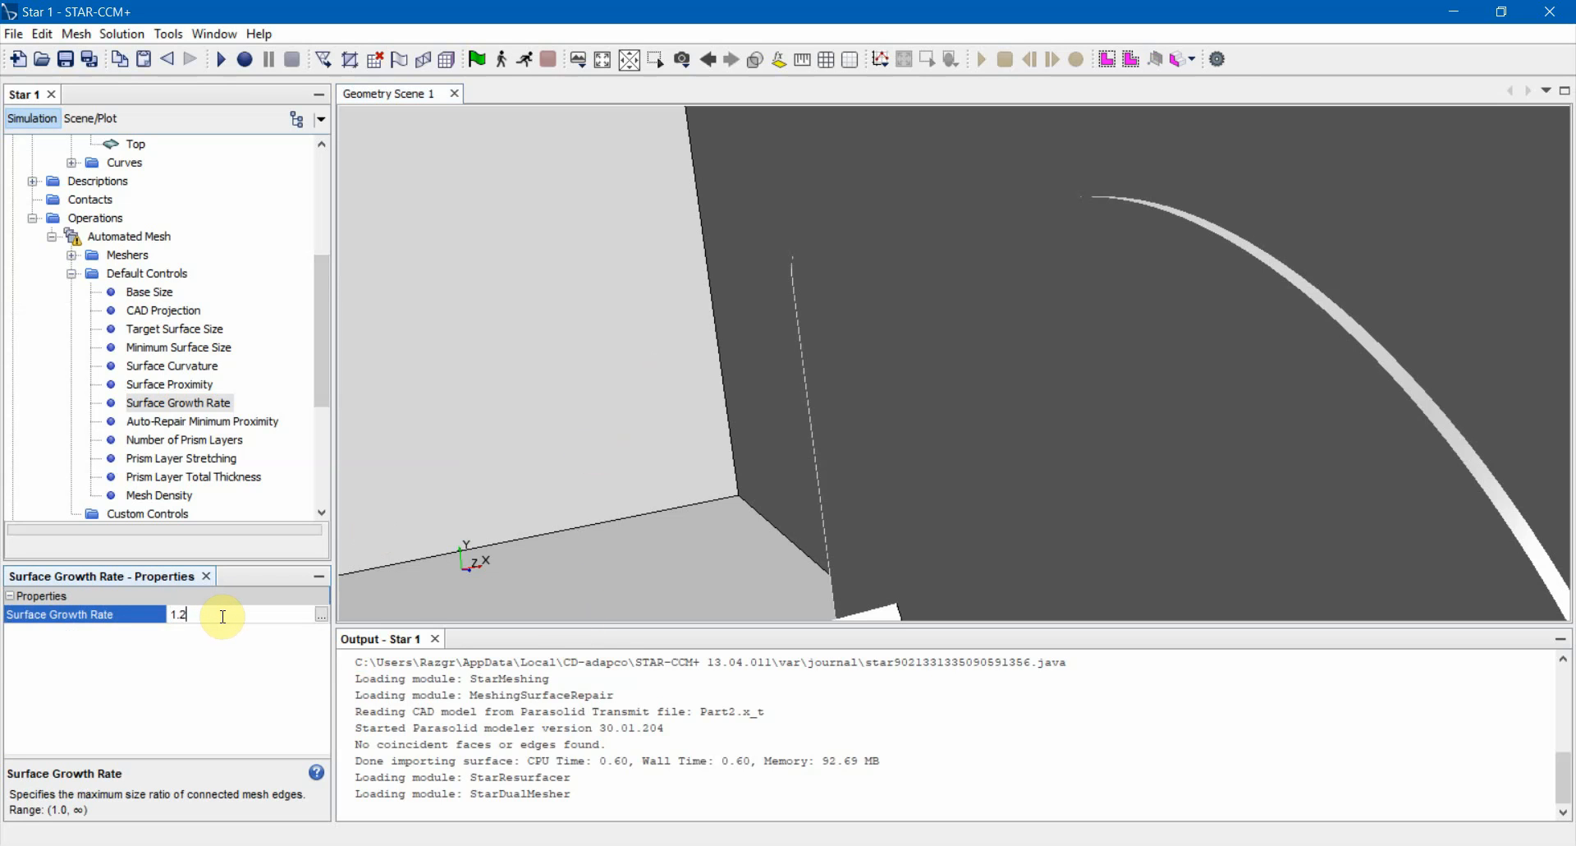
pyautogui.click(443, 530)
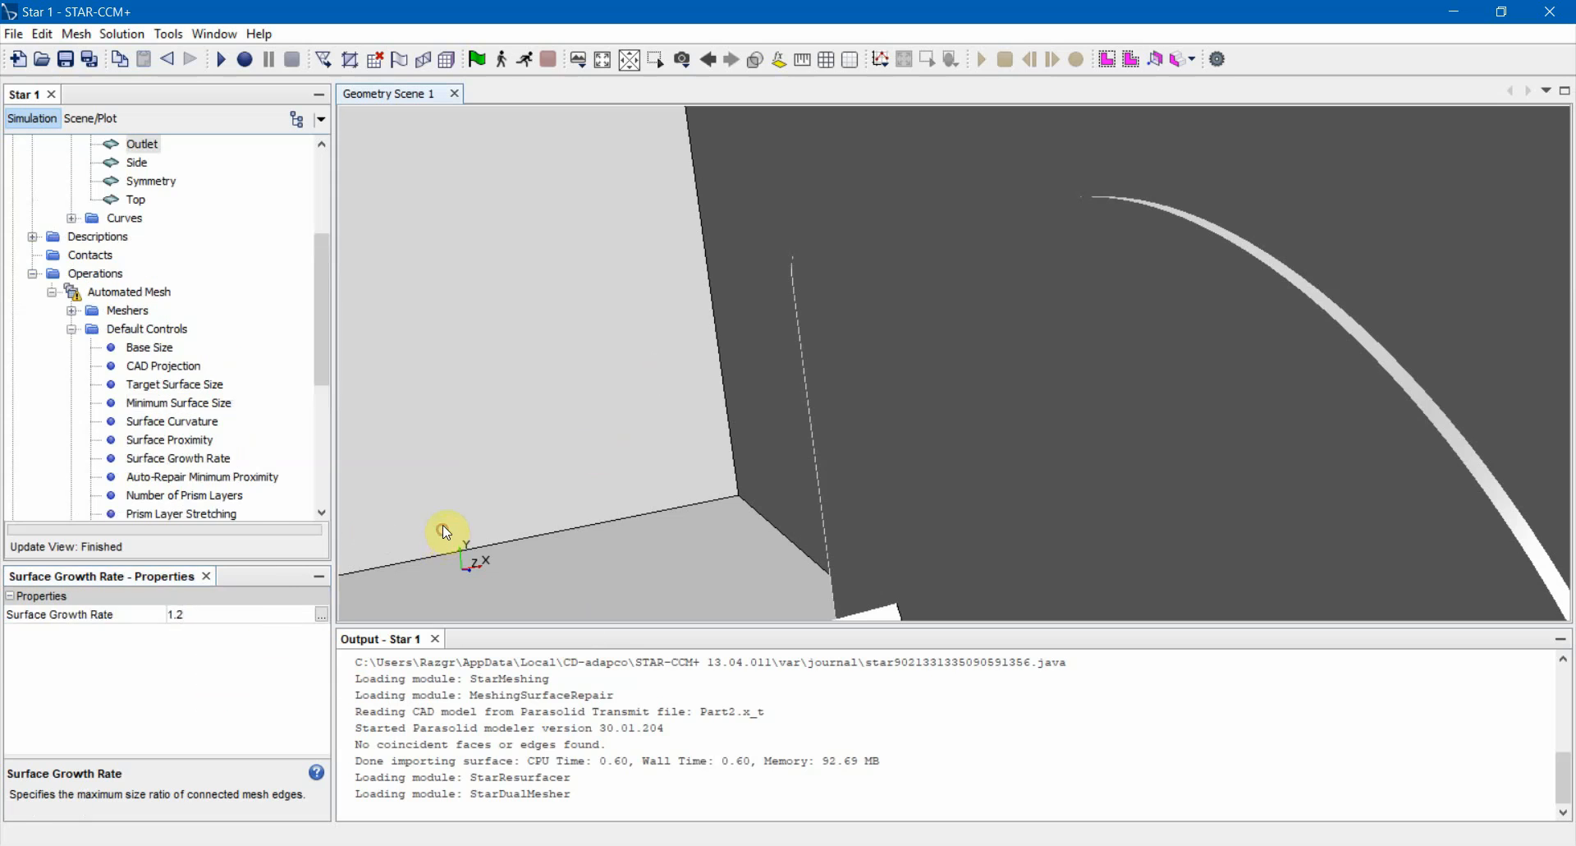
# Examine the wing and endplates in the geometry scene, and check the Surface Growth Rate and Auto-Repair Minimum Proximity controls.
pyautogui.scroll(5, 574, 453)
pyautogui.click(1259, 294)
pyautogui.scroll(-2, 476, 392)
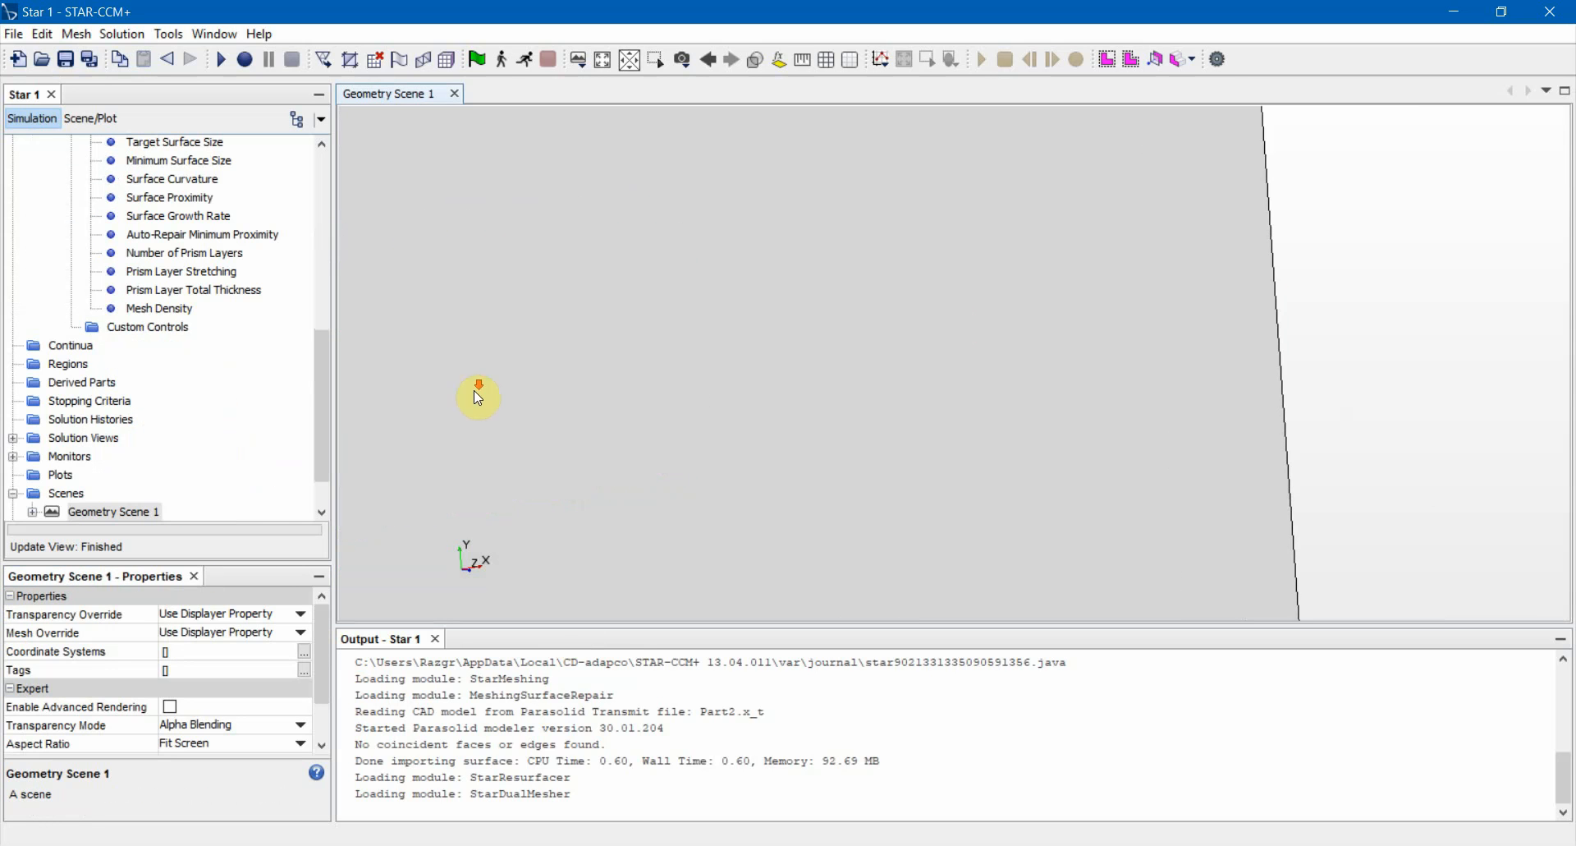
pyautogui.scroll(-1, 479, 398)
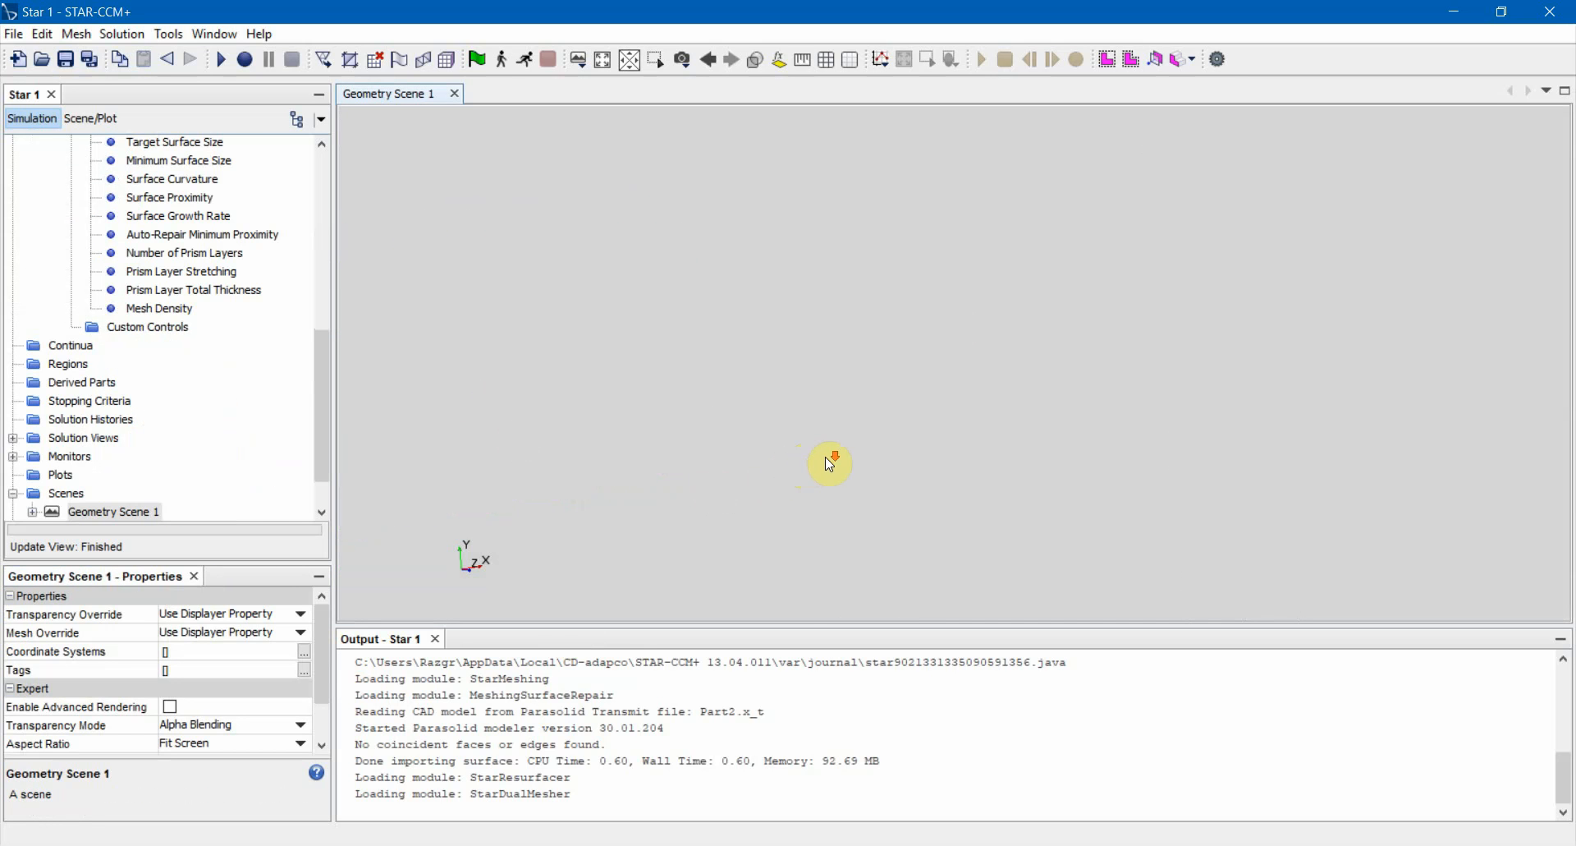
pyautogui.scroll(3, 830, 462)
pyautogui.moveTo(834, 465); pyautogui.dragTo(846, 394)
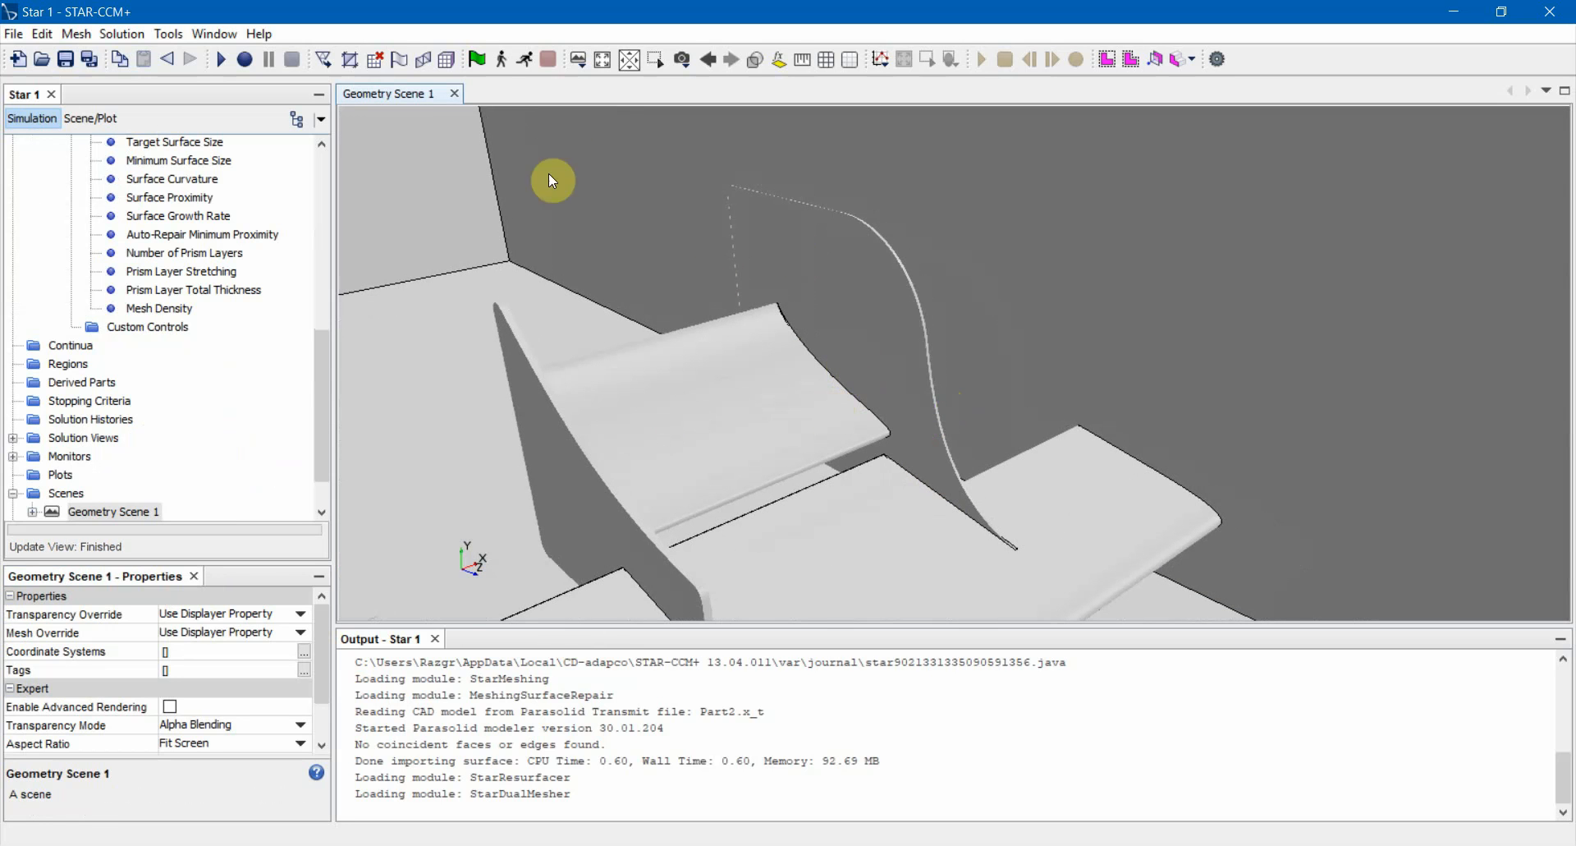
pyautogui.moveTo(682, 327); pyautogui.dragTo(688, 348)
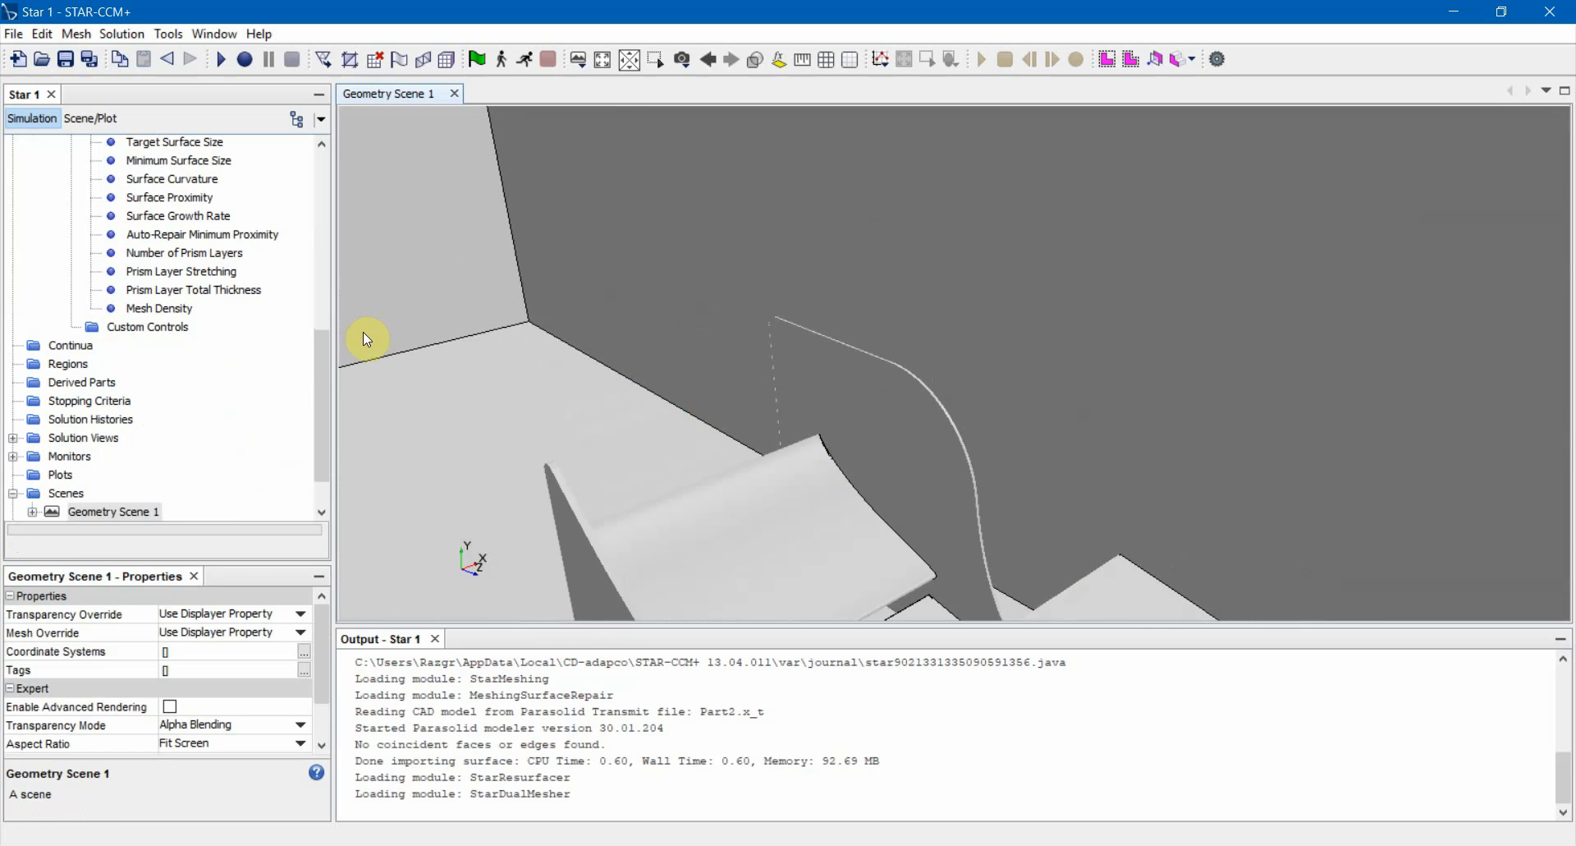
pyautogui.click(196, 216)
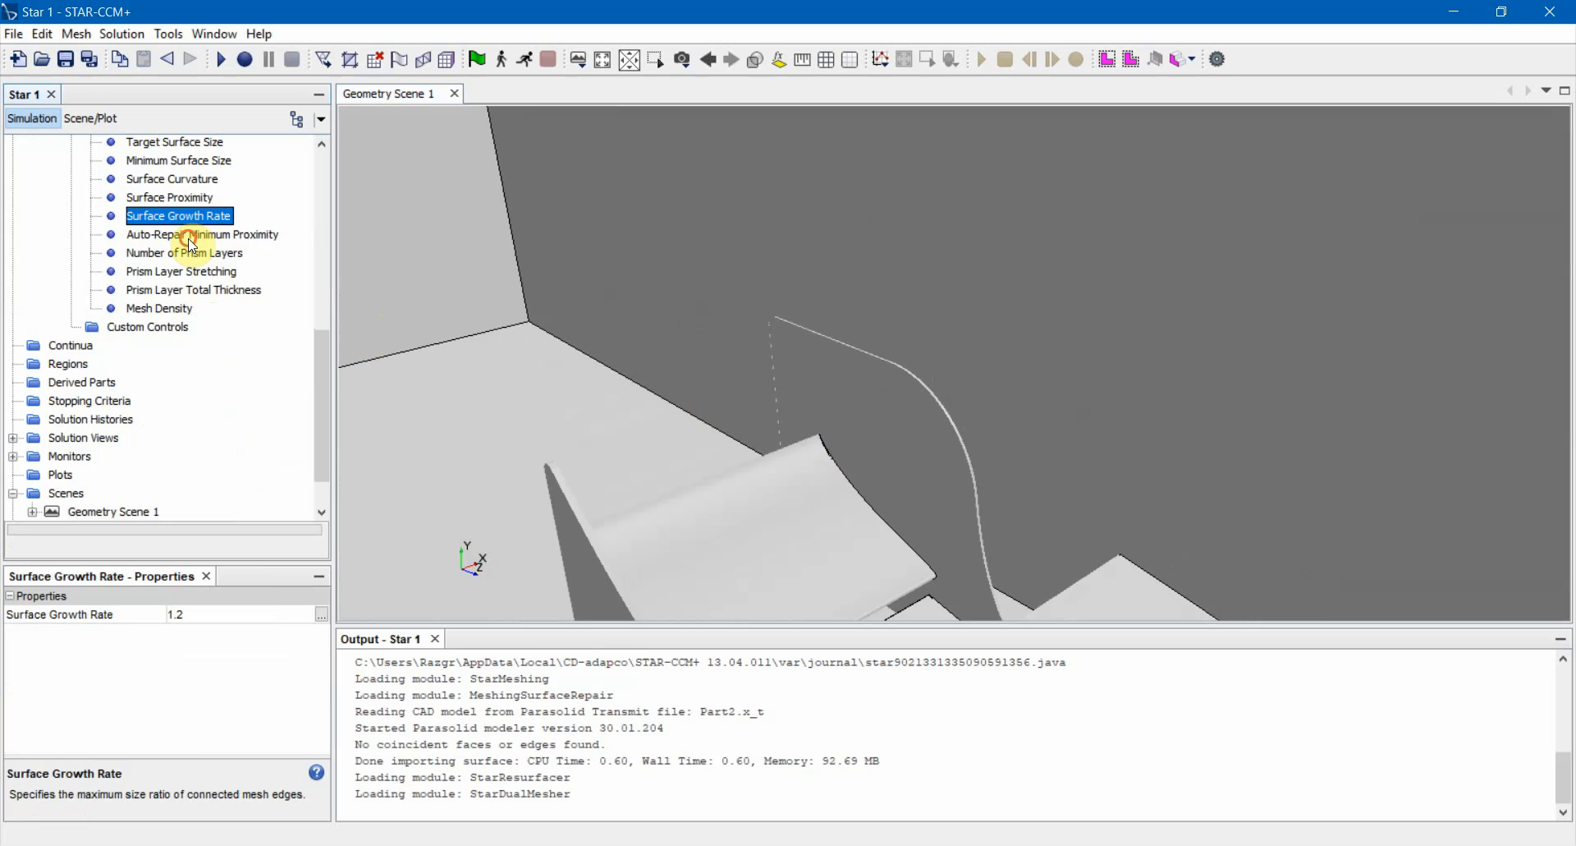
pyautogui.click(191, 235)
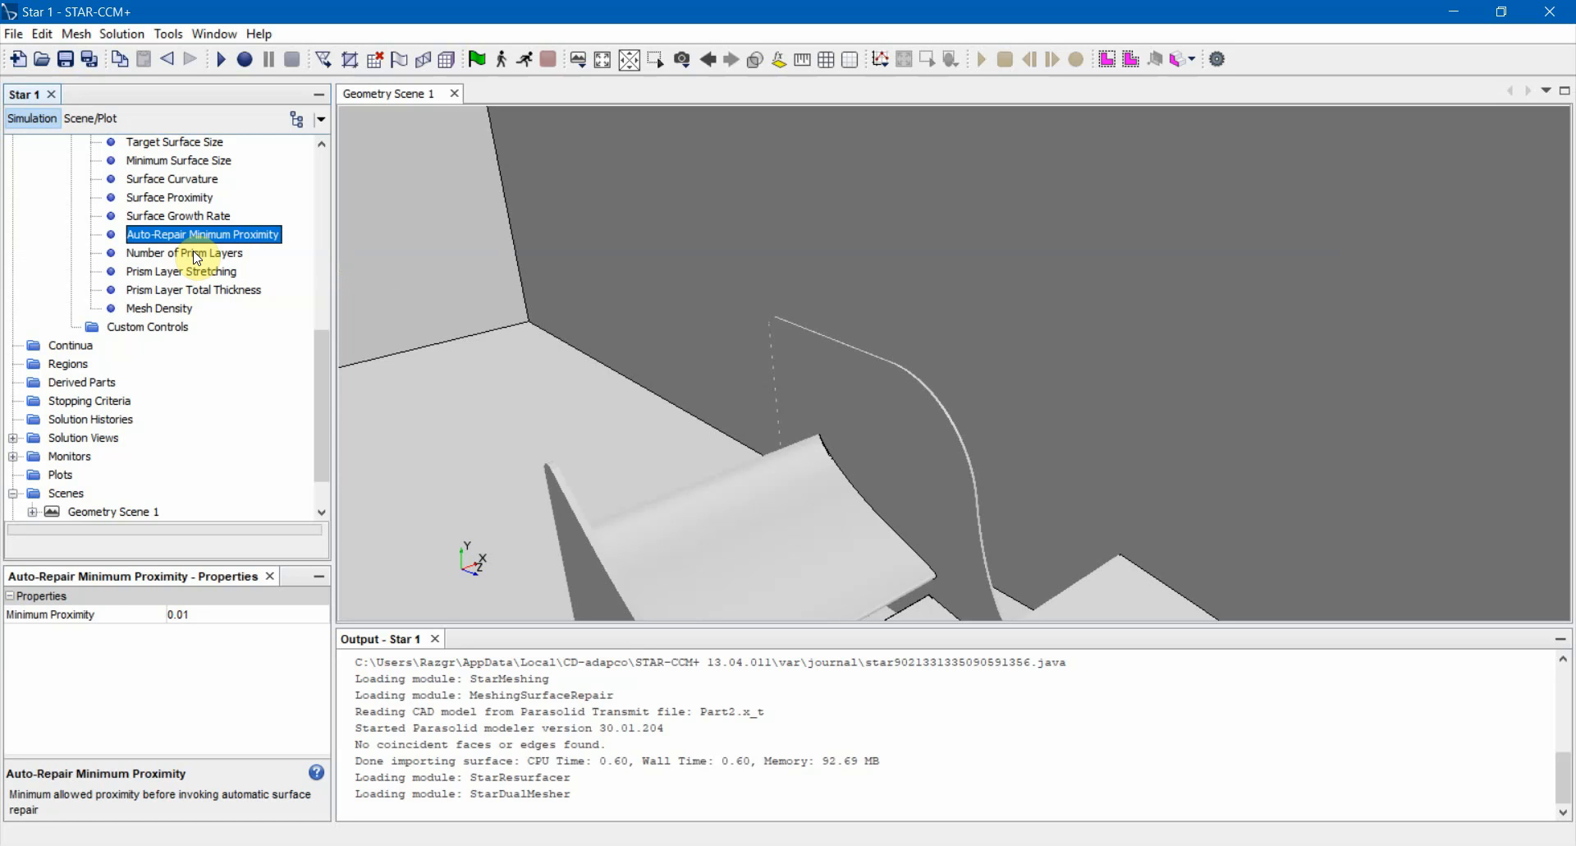
# Set the Number of Prism Layers default control to 5.
pyautogui.click(197, 254)
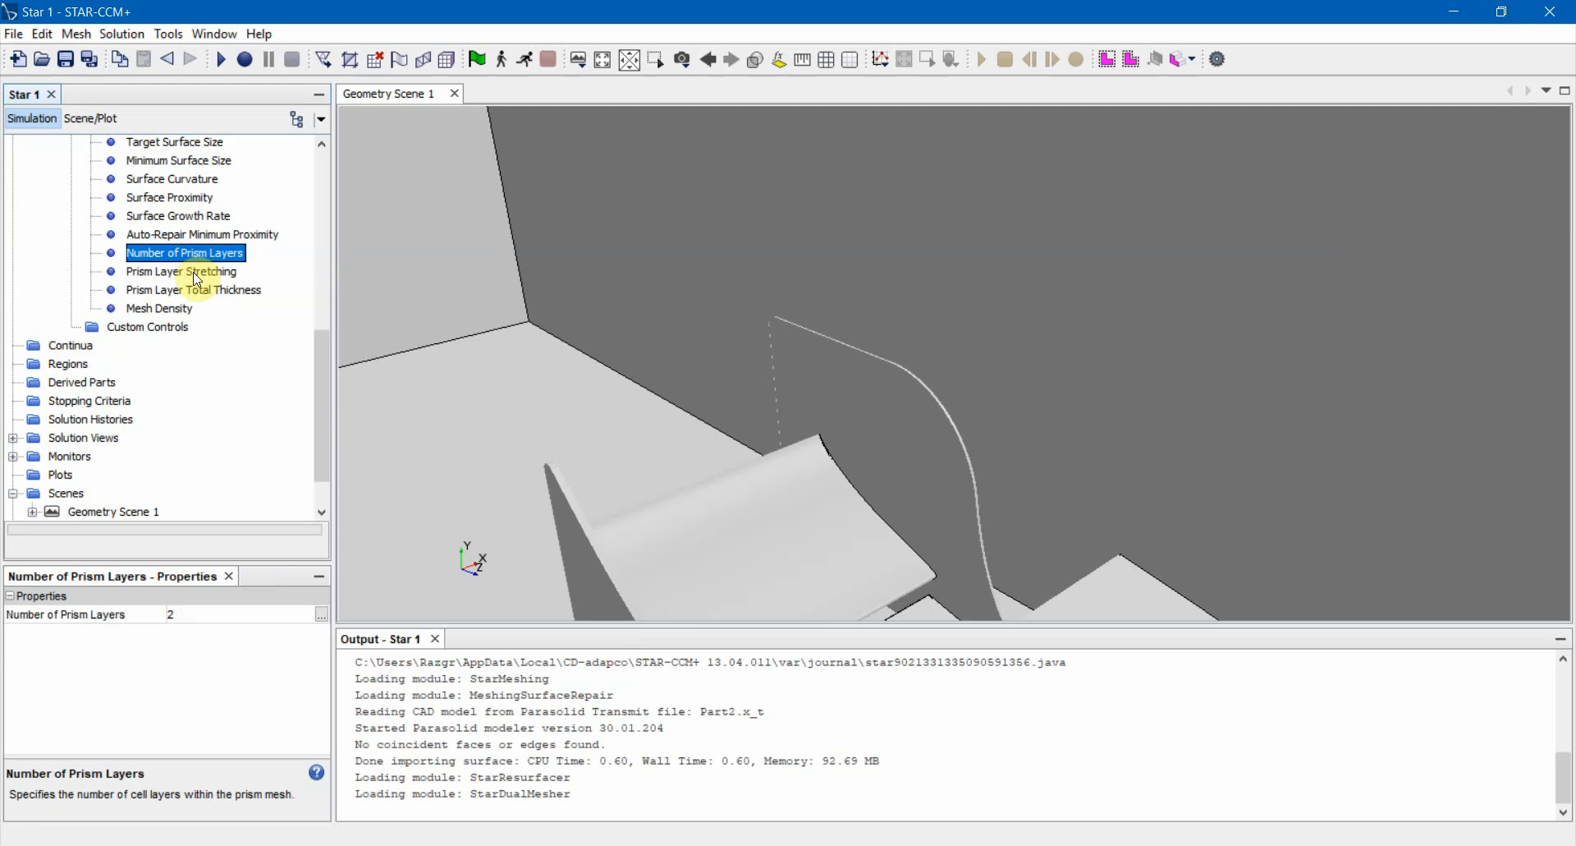
pyautogui.scroll(3, 684, 478)
pyautogui.moveTo(684, 478); pyautogui.dragTo(712, 450)
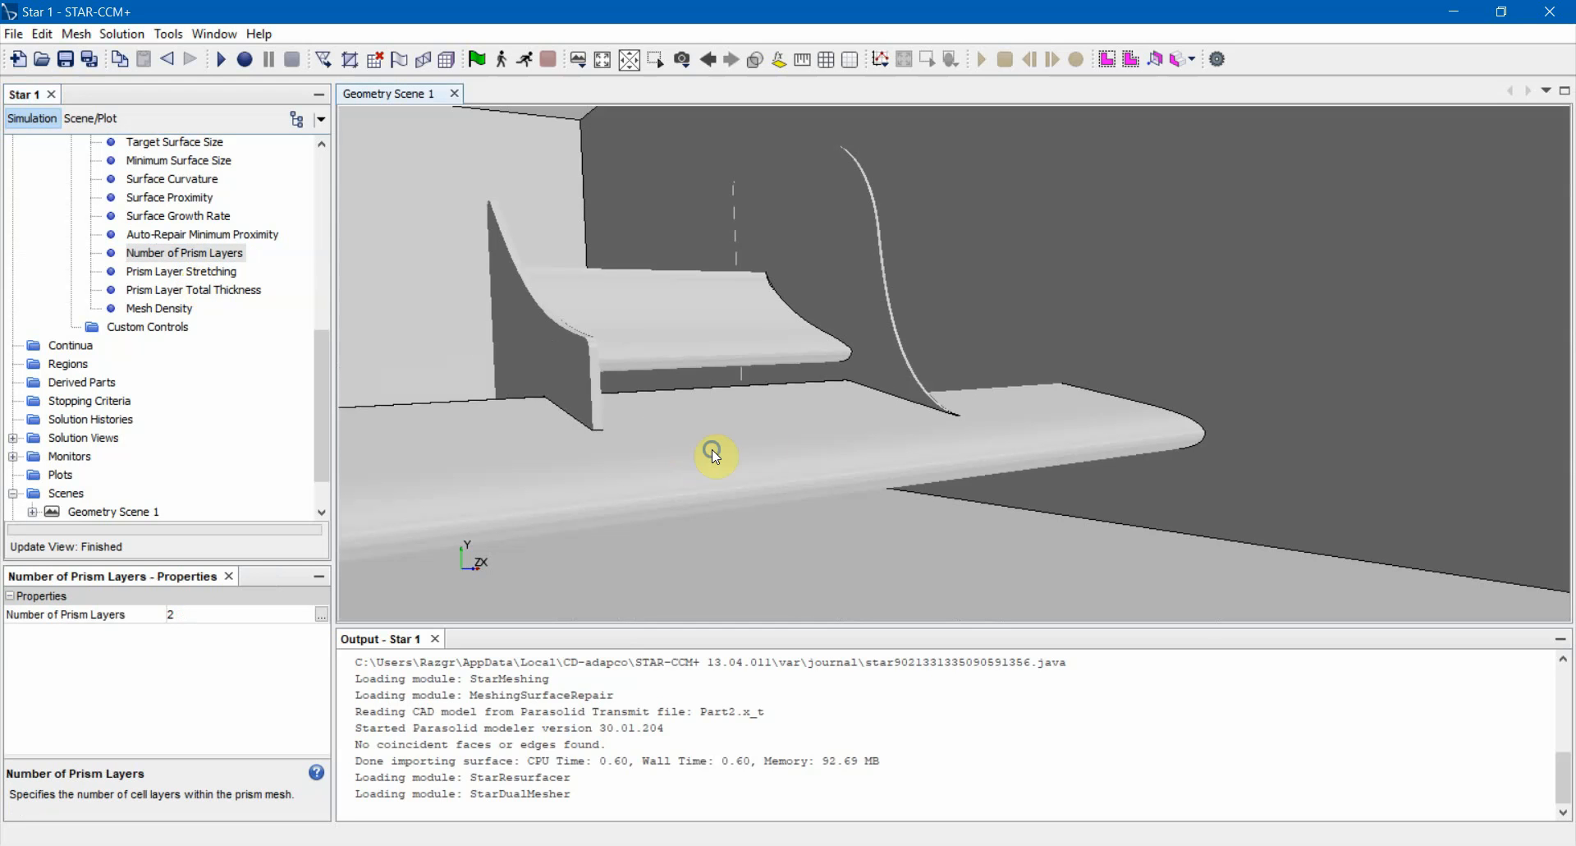
pyautogui.scroll(-5, 810, 406)
pyautogui.moveTo(824, 415); pyautogui.dragTo(1018, 429)
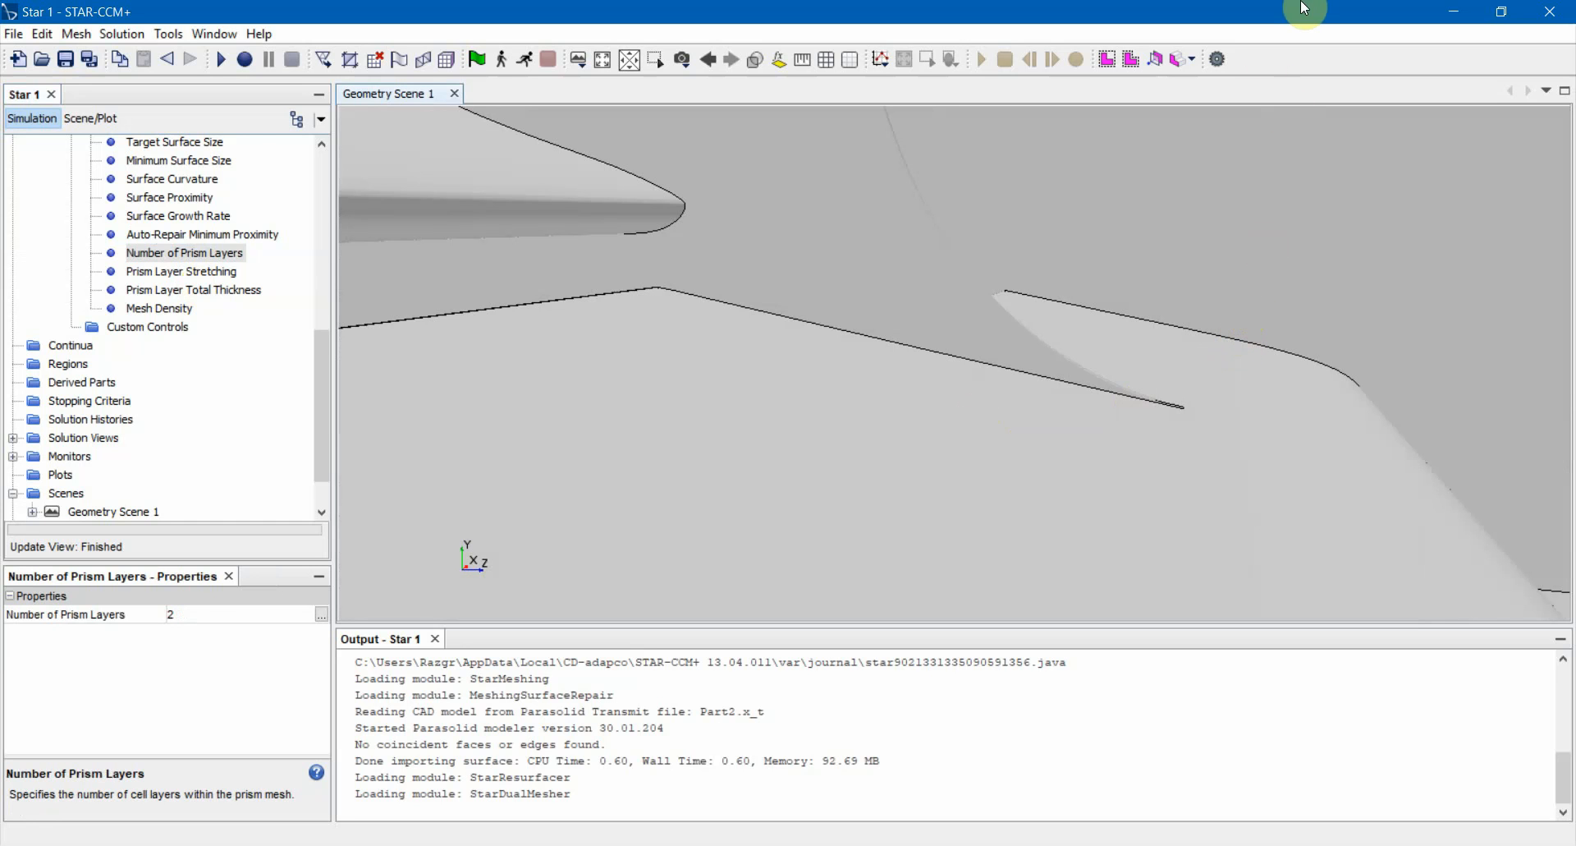
pyautogui.click(197, 614)
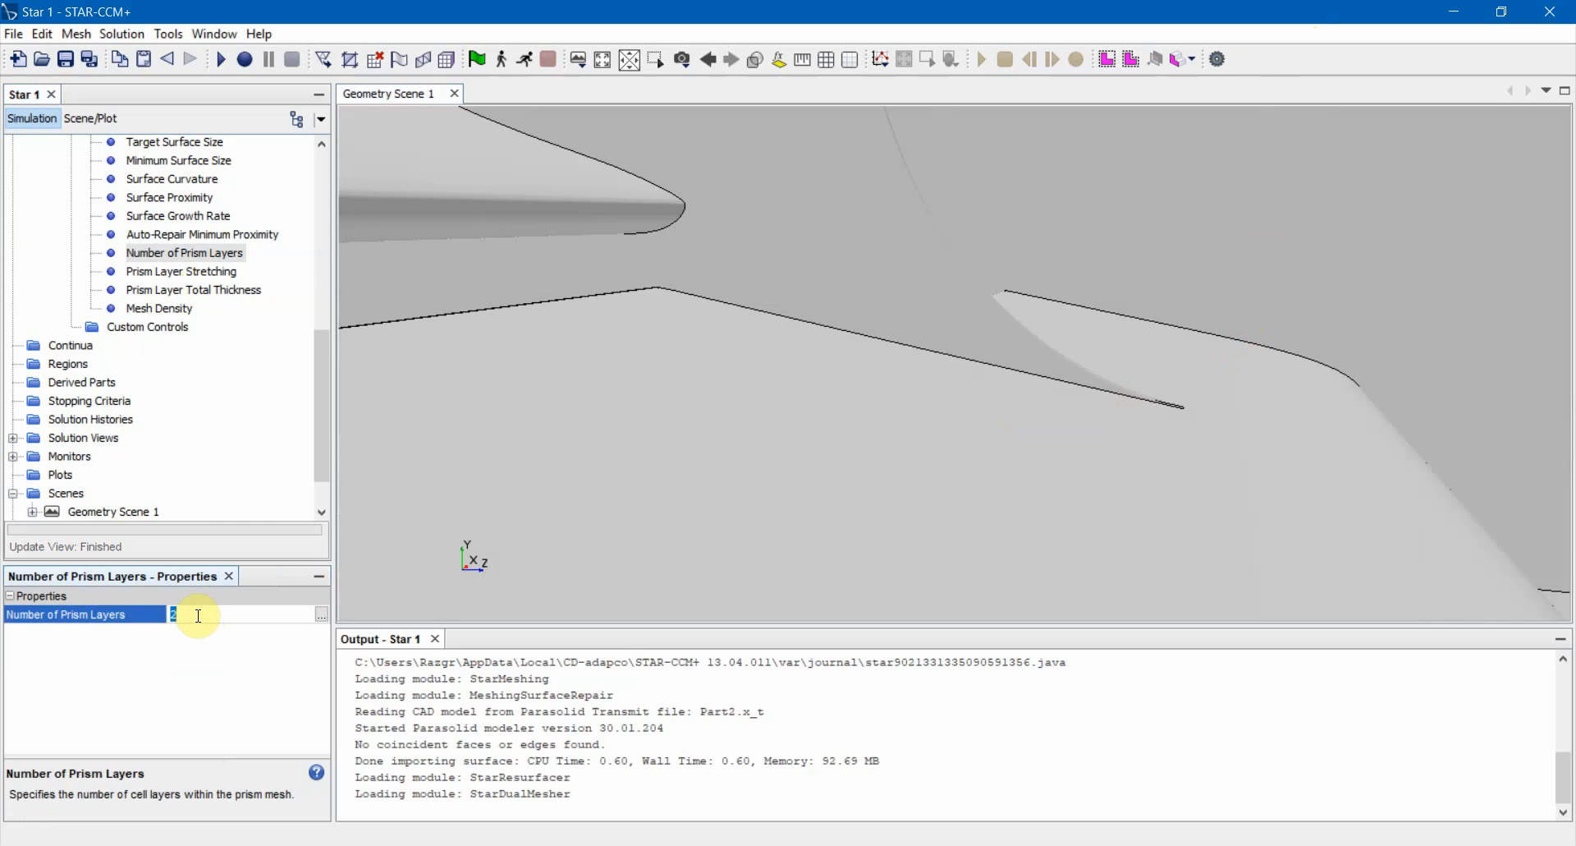
pyautogui.write('5')
pyautogui.press('Return')
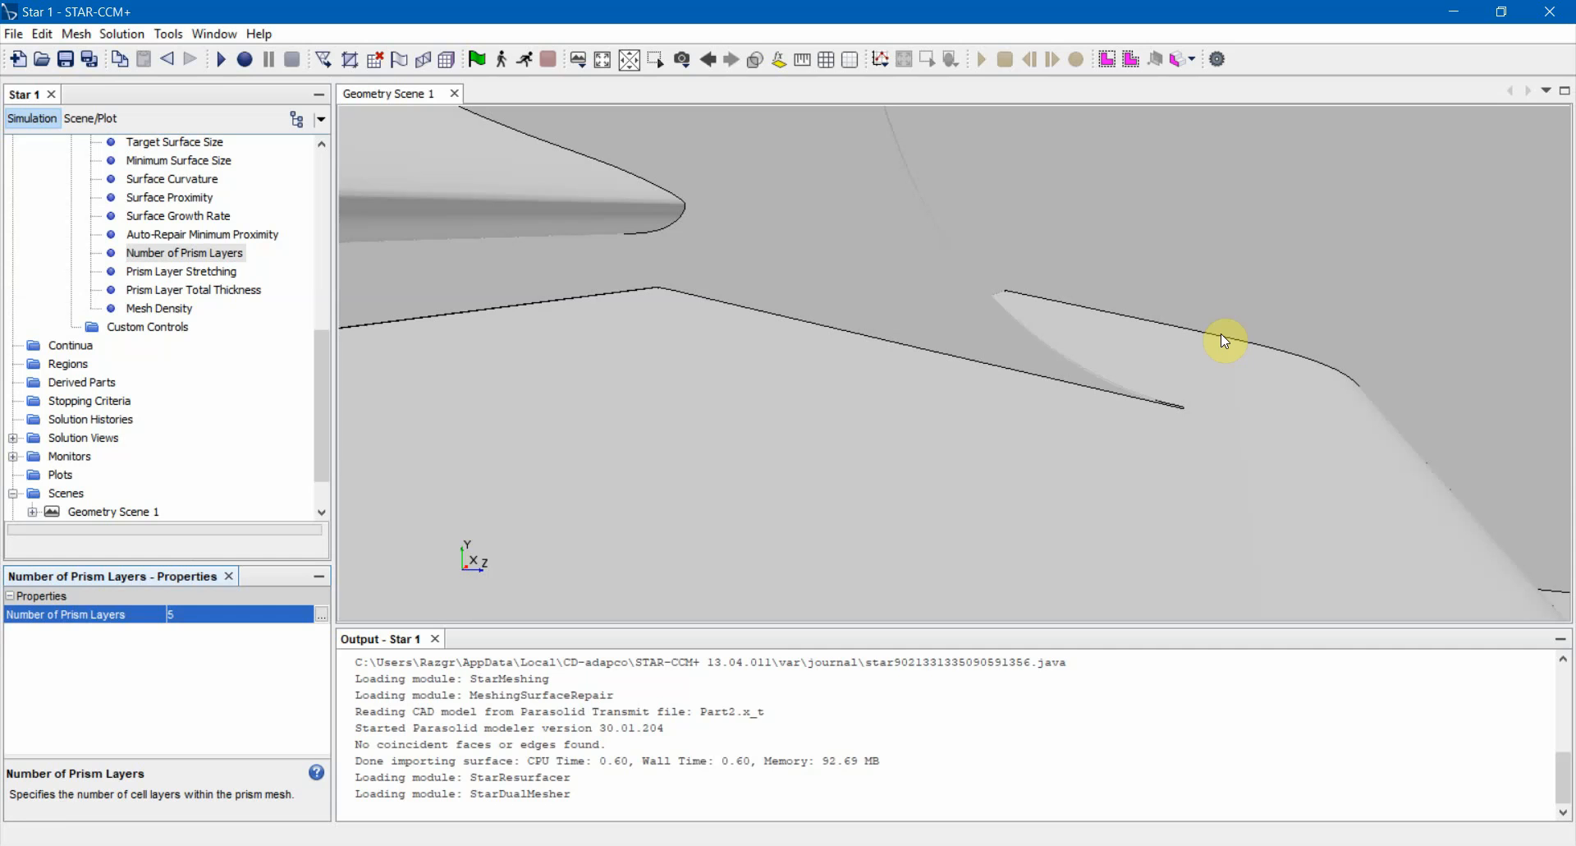
# Edit the Prism Layer Stretching ratio and set Prism Layer Total Thickness to an absolute size of 0.1 m.
pyautogui.click(224, 271)
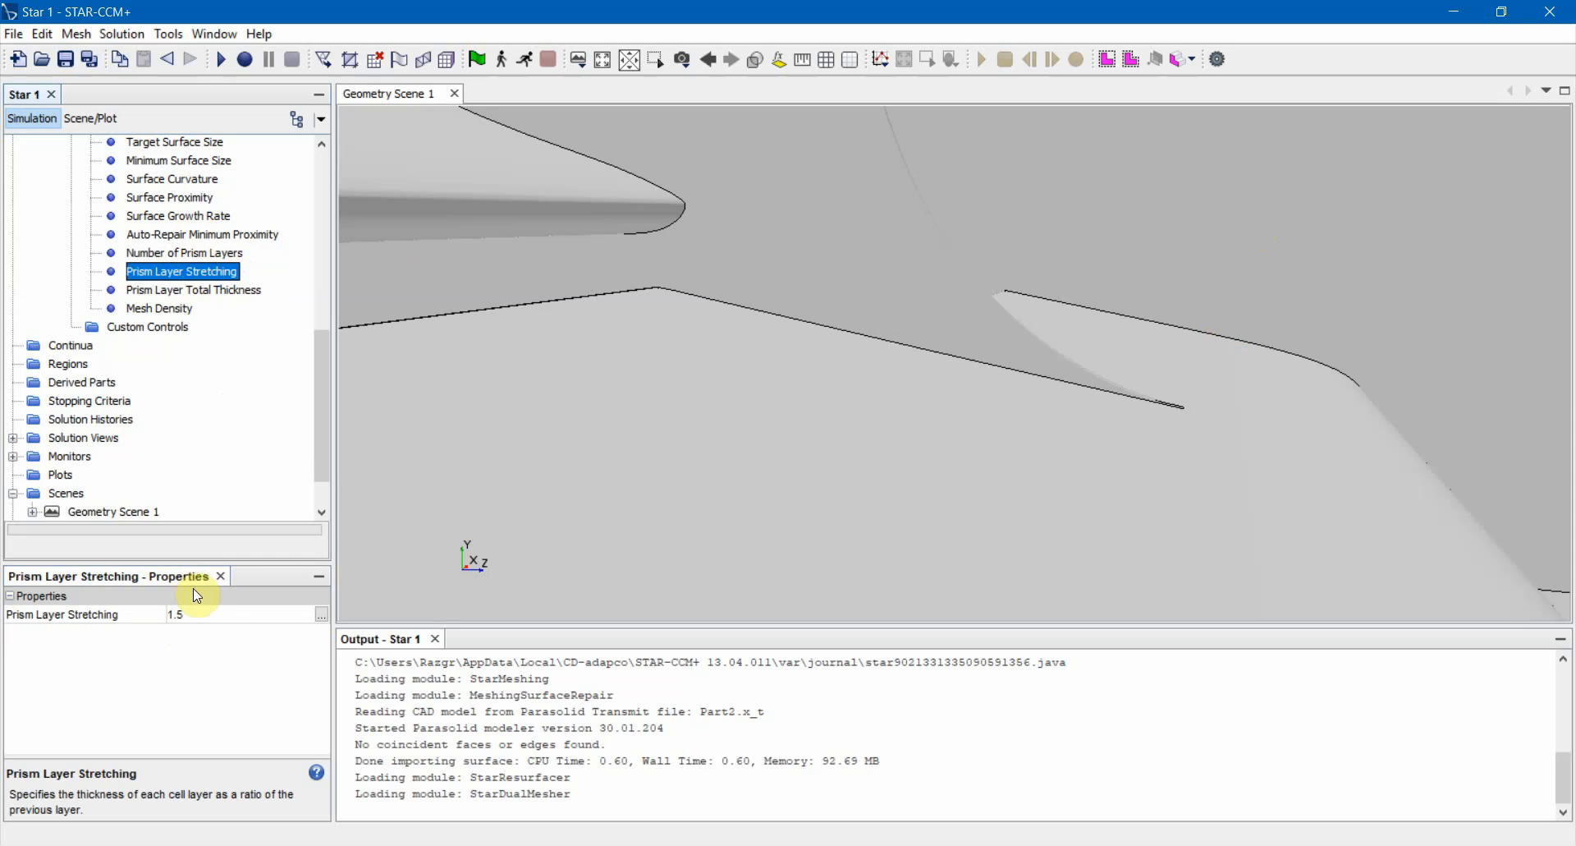
pyautogui.click(192, 616)
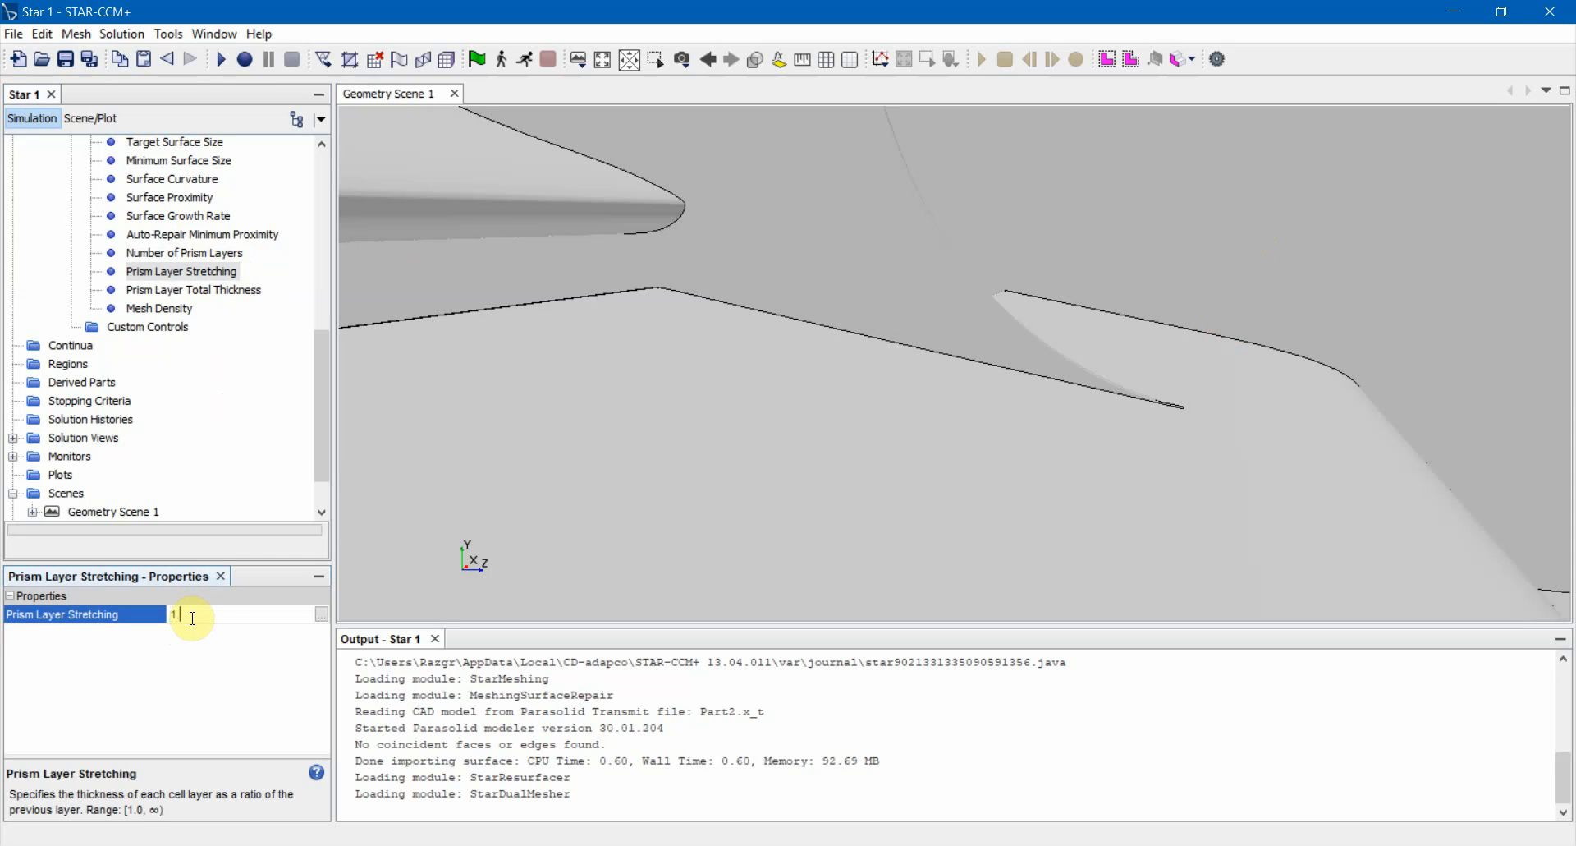
pyautogui.click(209, 294)
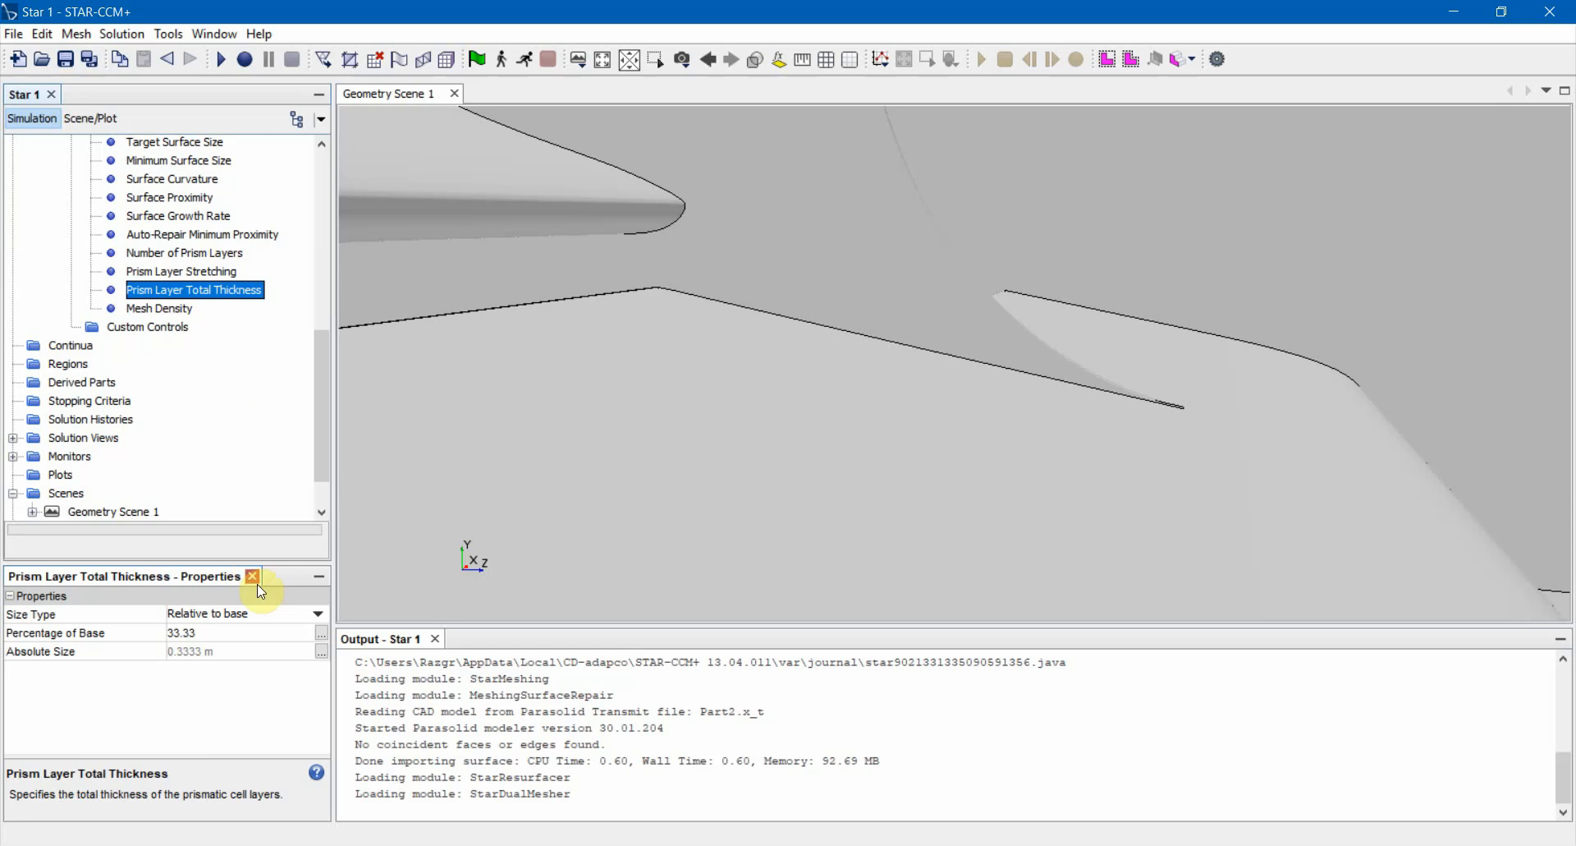
pyautogui.click(243, 613)
pyautogui.click(246, 613)
pyautogui.click(251, 651)
pyautogui.click(223, 651)
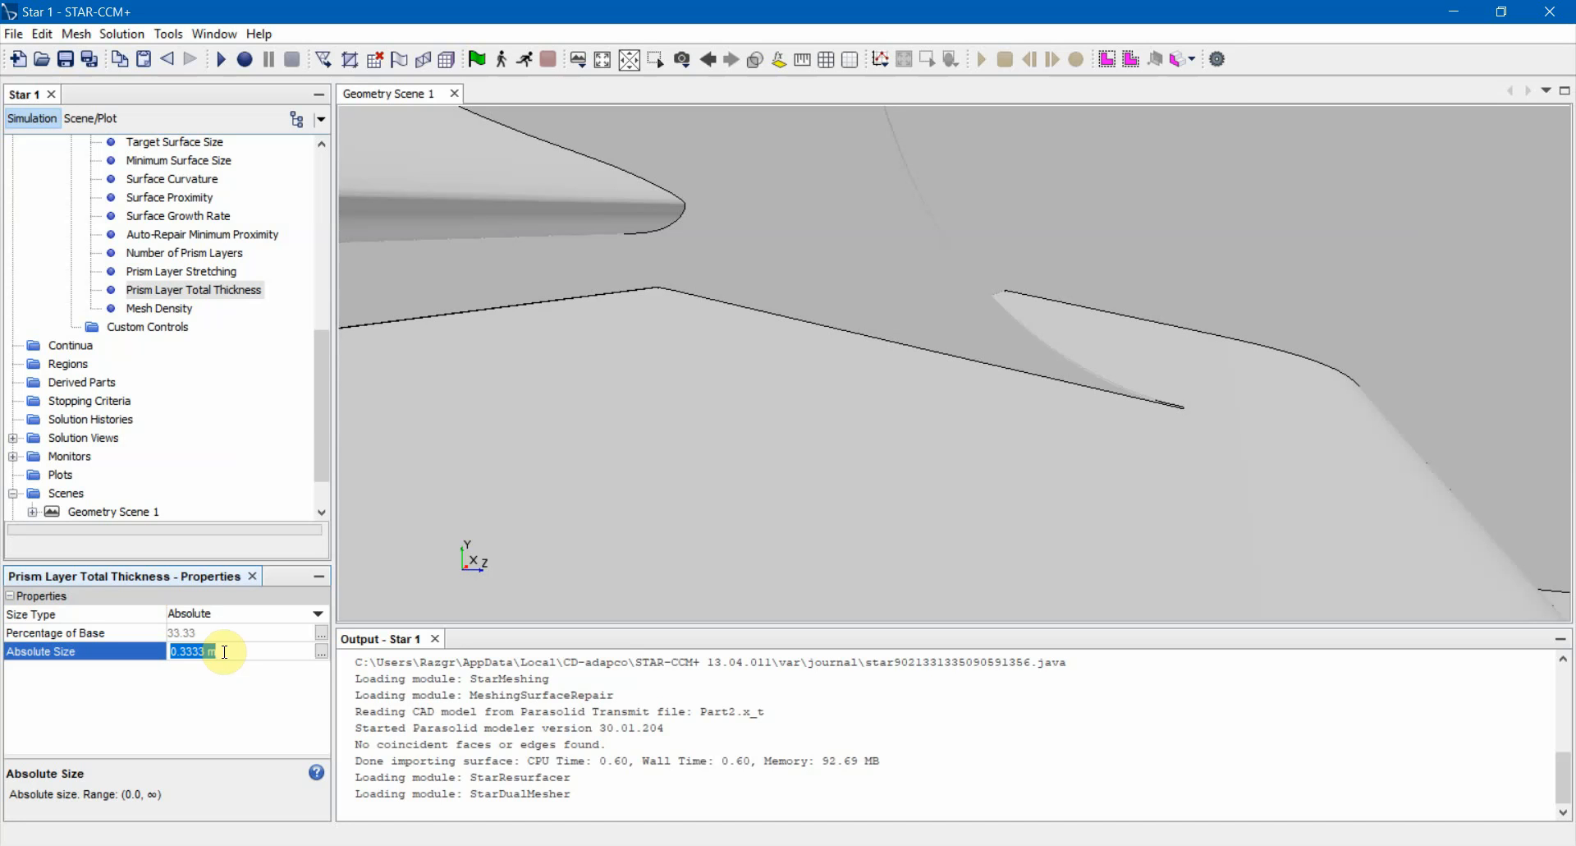
pyautogui.write('.1')
pyautogui.click(237, 698)
# Check the Mesh Density control's density and growth factor, and look over the list of default controls.
pyautogui.click(174, 310)
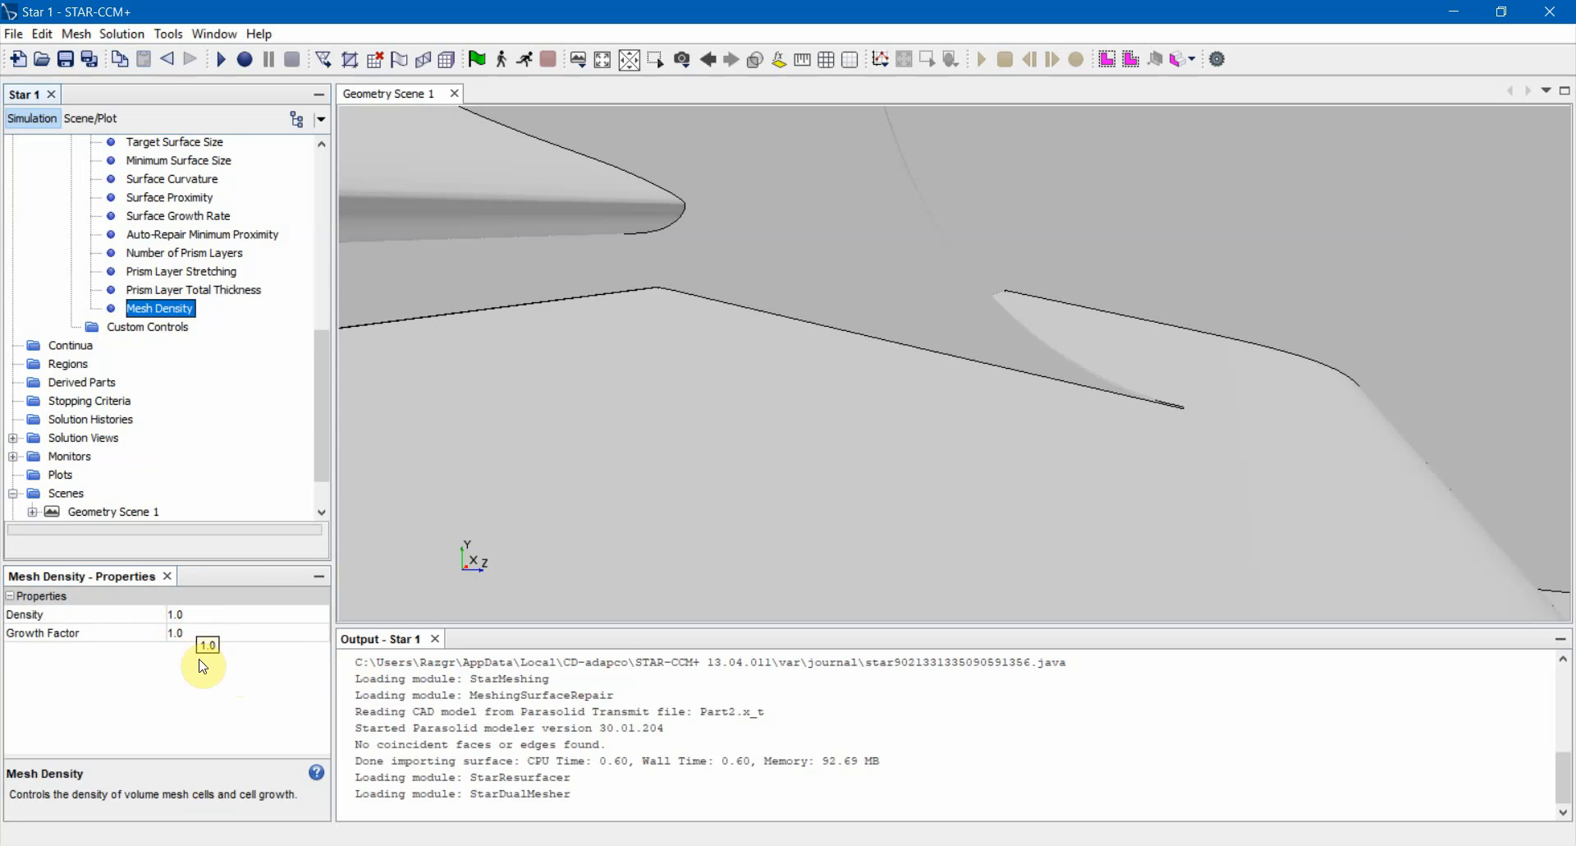
pyautogui.scroll(5, 163, 328)
pyautogui.scroll(-2, 164, 325)
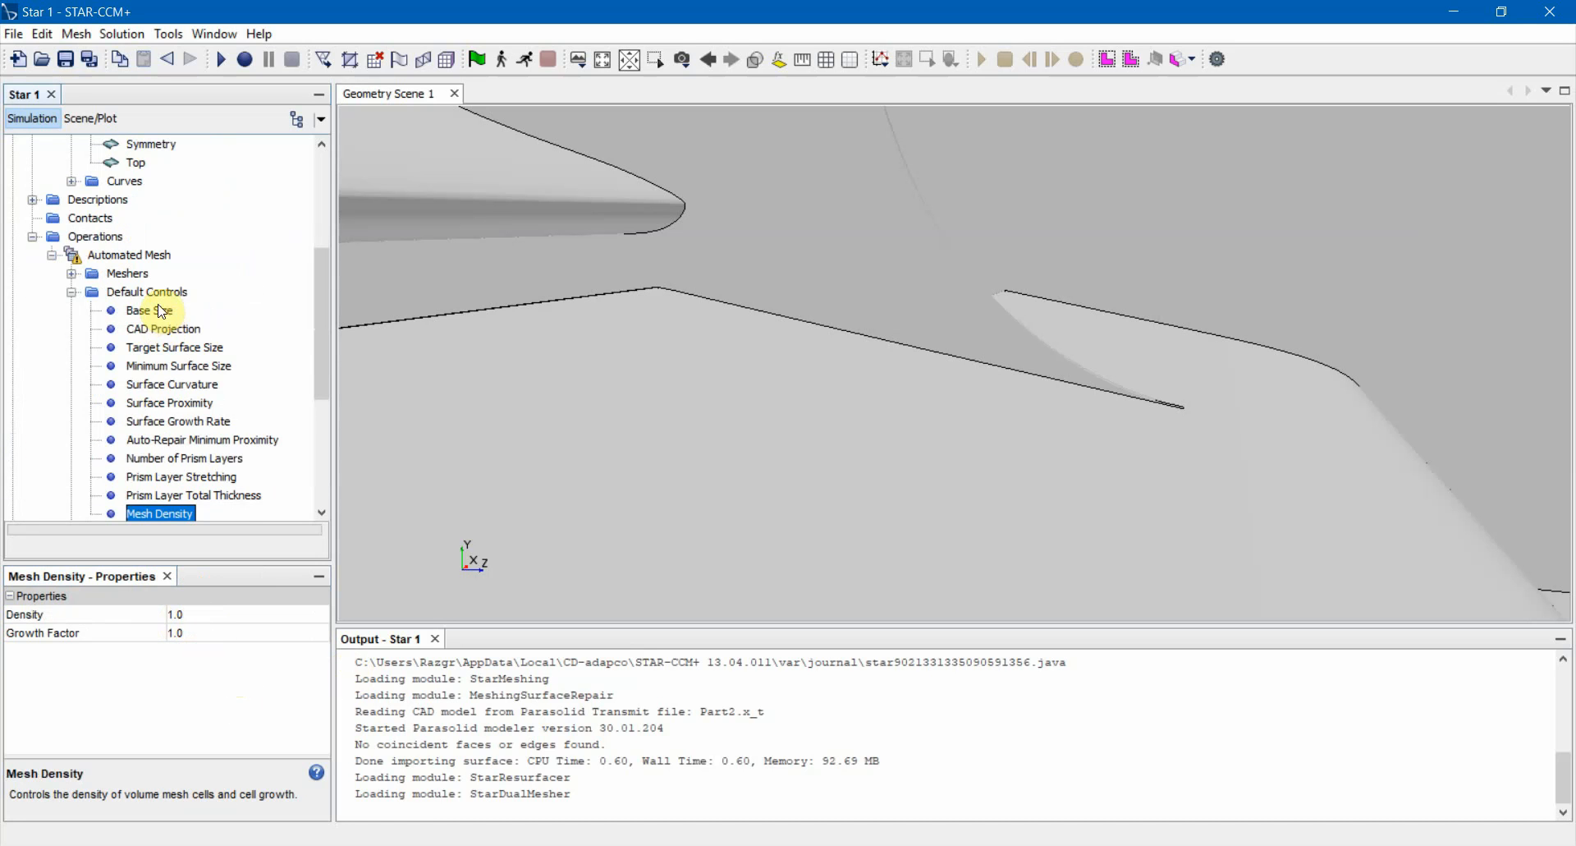
pyautogui.scroll(-1, 161, 341)
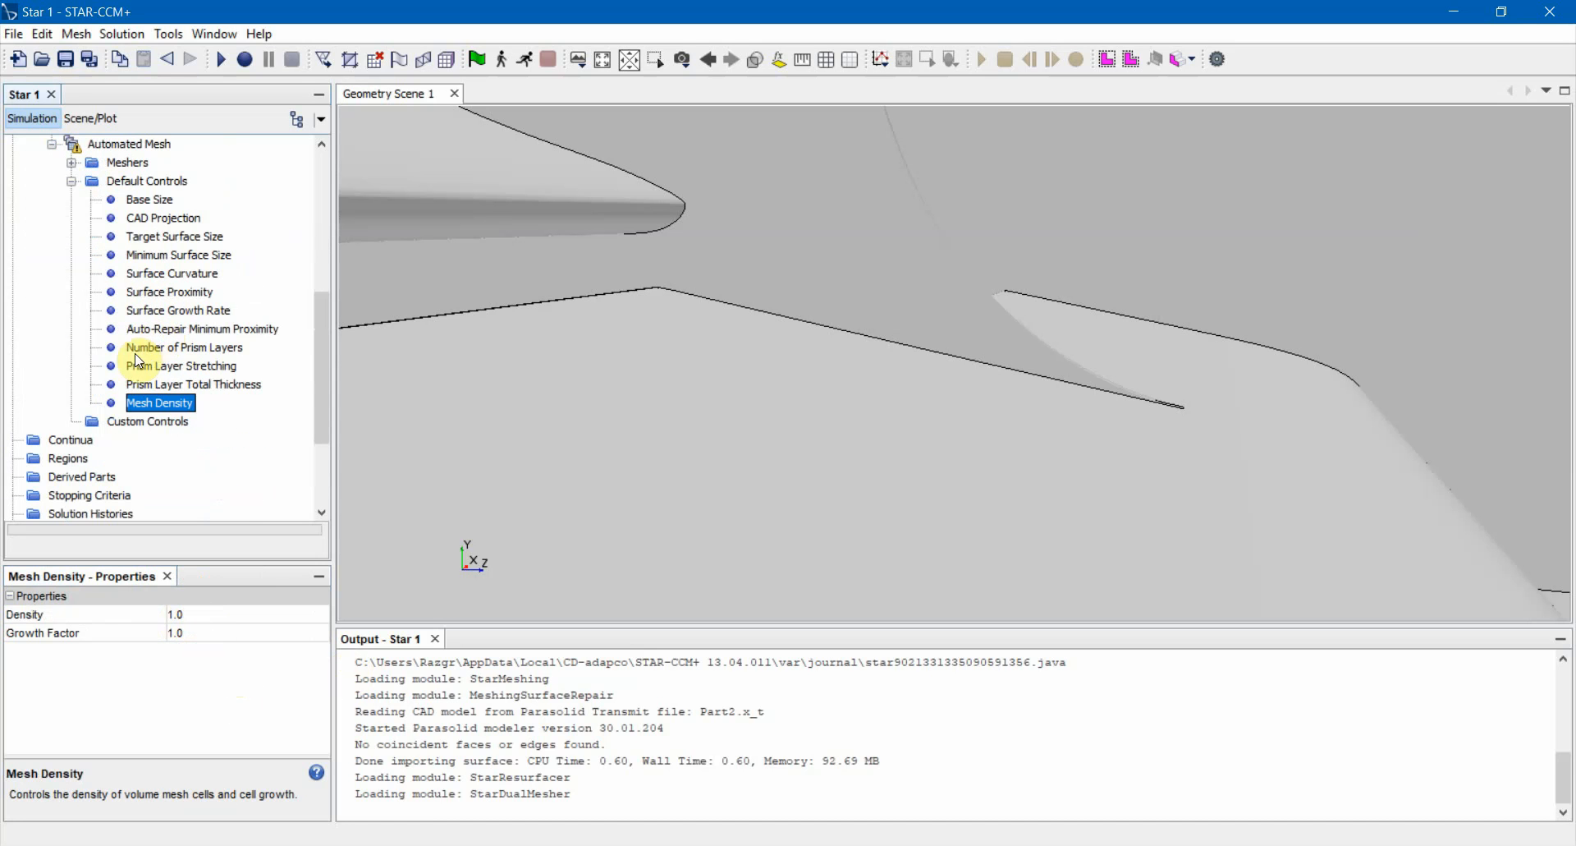
# Add a surface control to the custom mesh controls and pick the Front Wing E1 surface in the geometry scene.
pyautogui.click(146, 423)
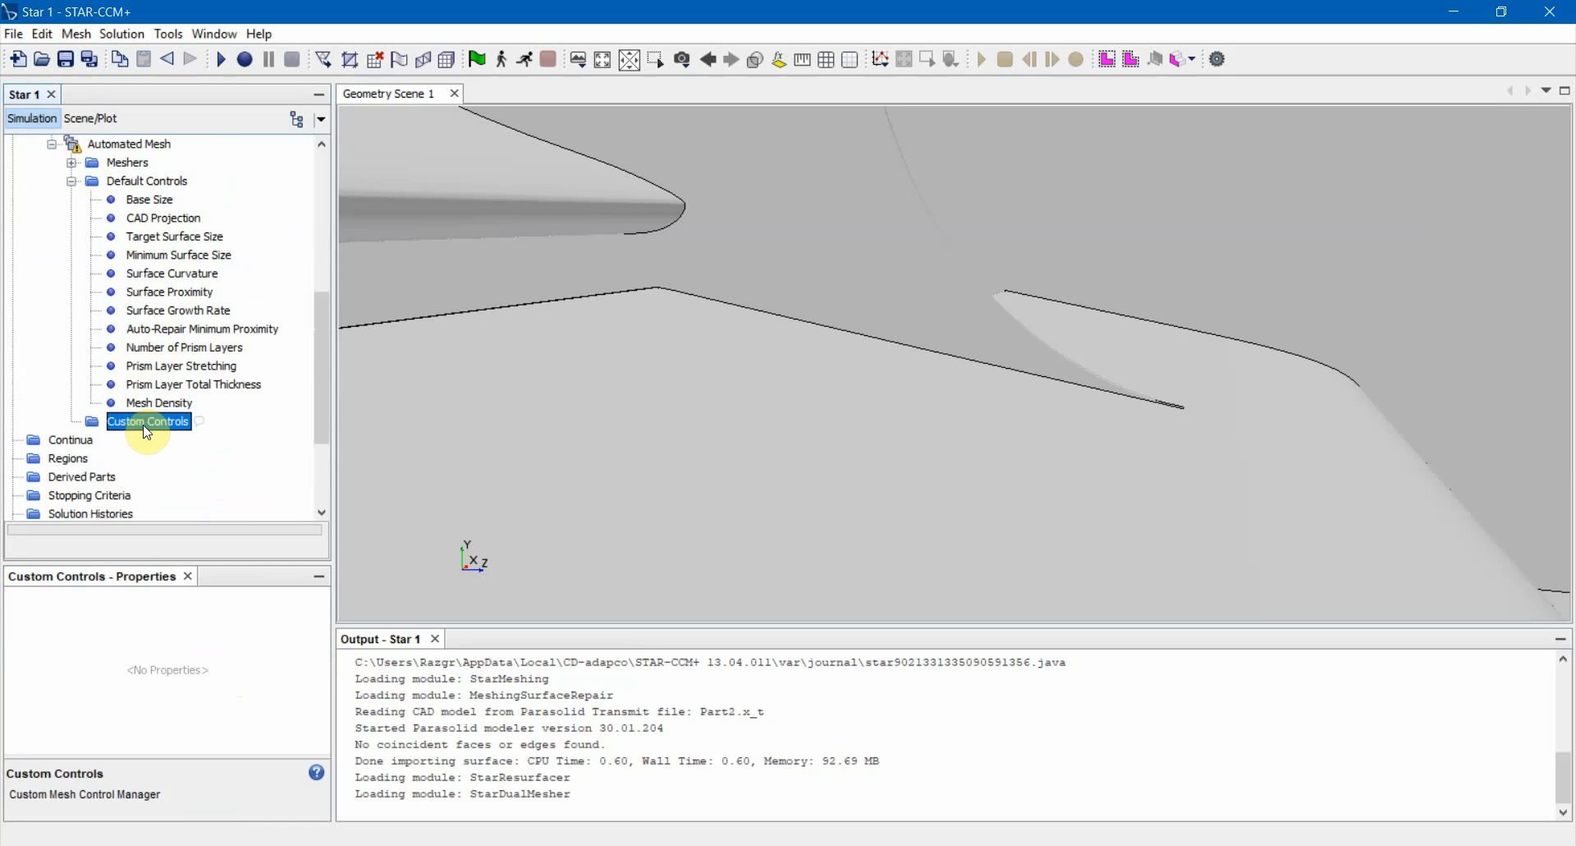
pyautogui.rightClick(146, 428)
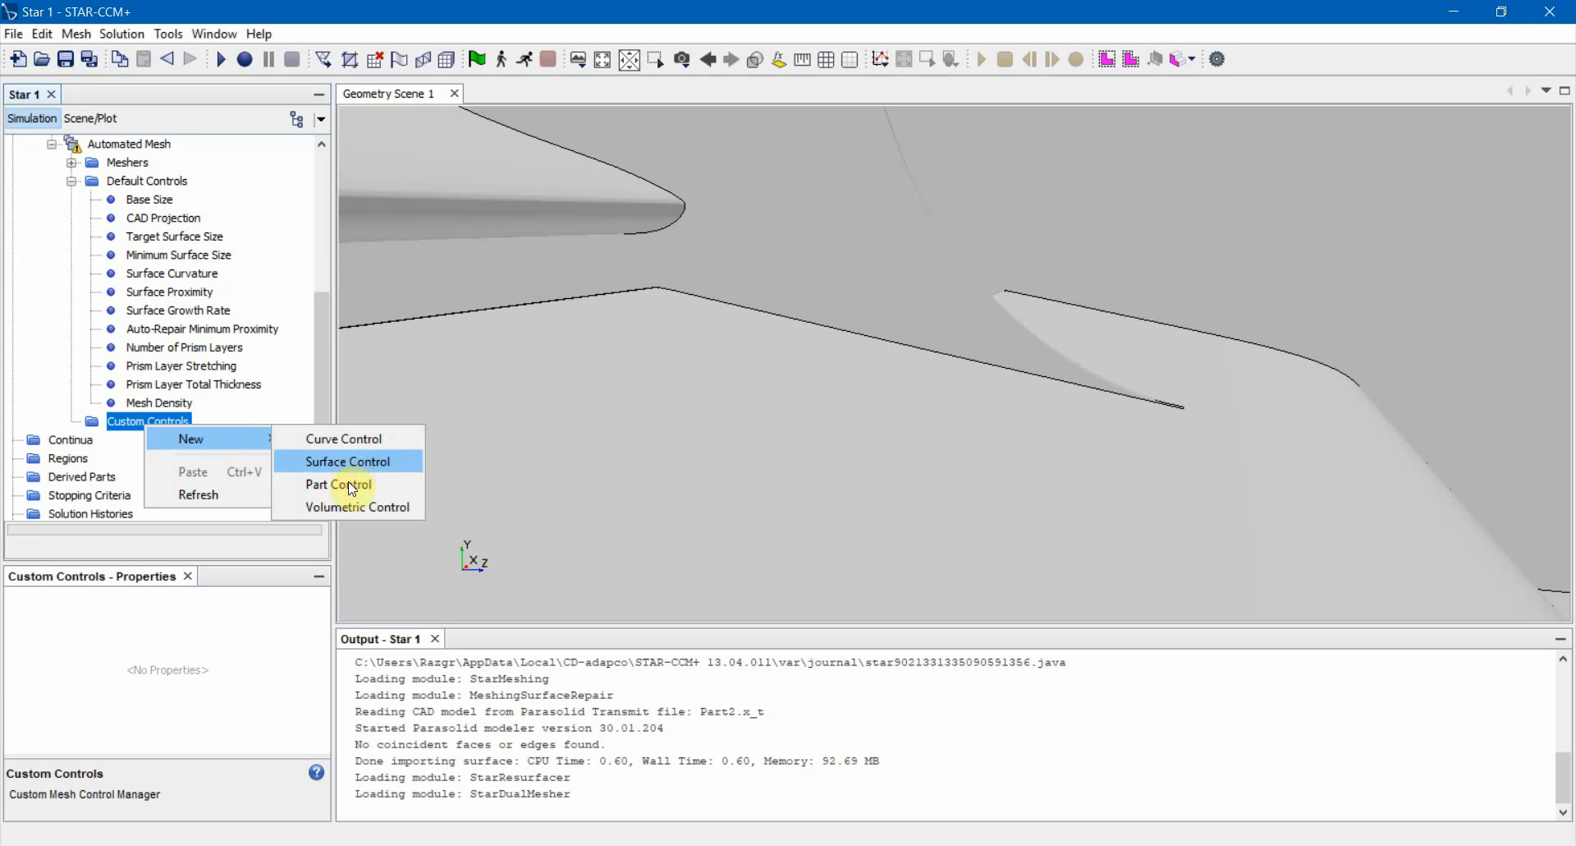
pyautogui.click(348, 461)
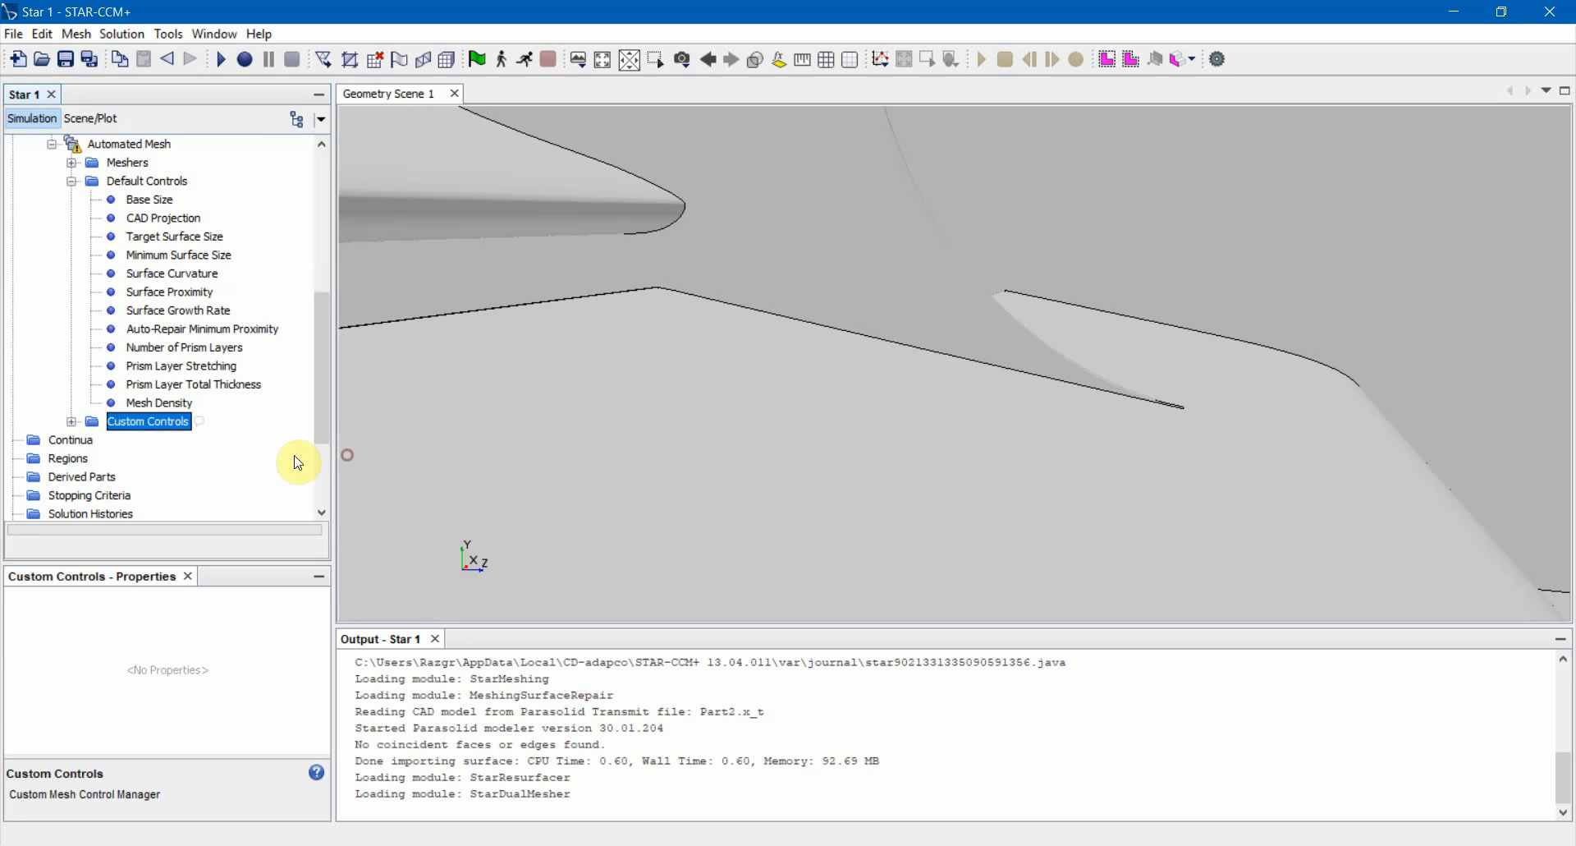
pyautogui.click(178, 448)
pyautogui.moveTo(577, 376); pyautogui.dragTo(696, 394)
pyautogui.click(696, 400)
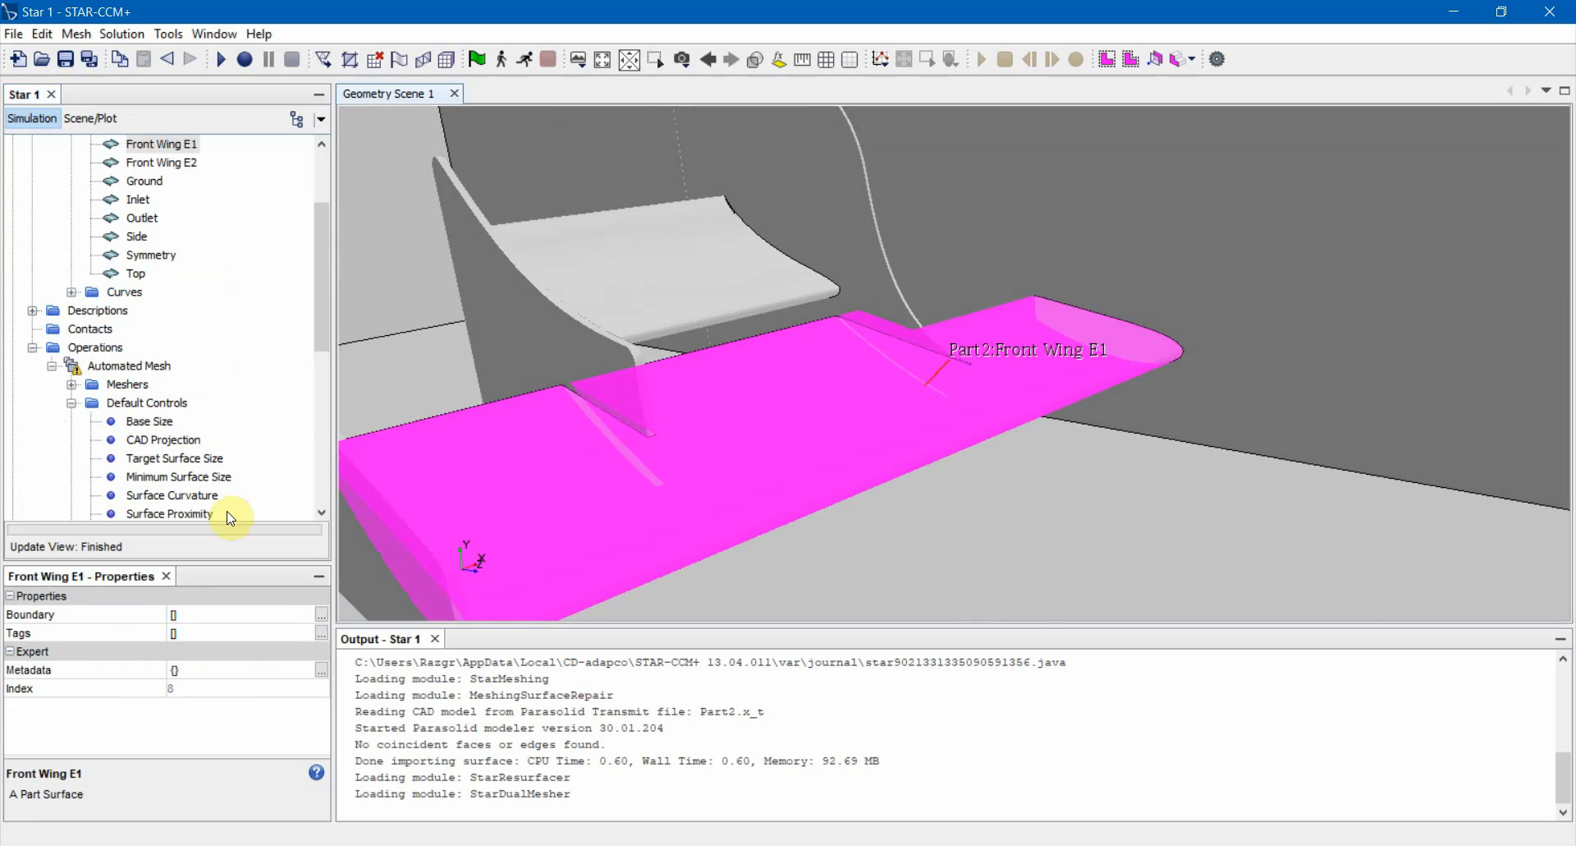
# Look over the new surface control's list of controls, from Target Surface Size to Wake Refinement.
pyautogui.scroll(-4, 142, 435)
pyautogui.click(90, 440)
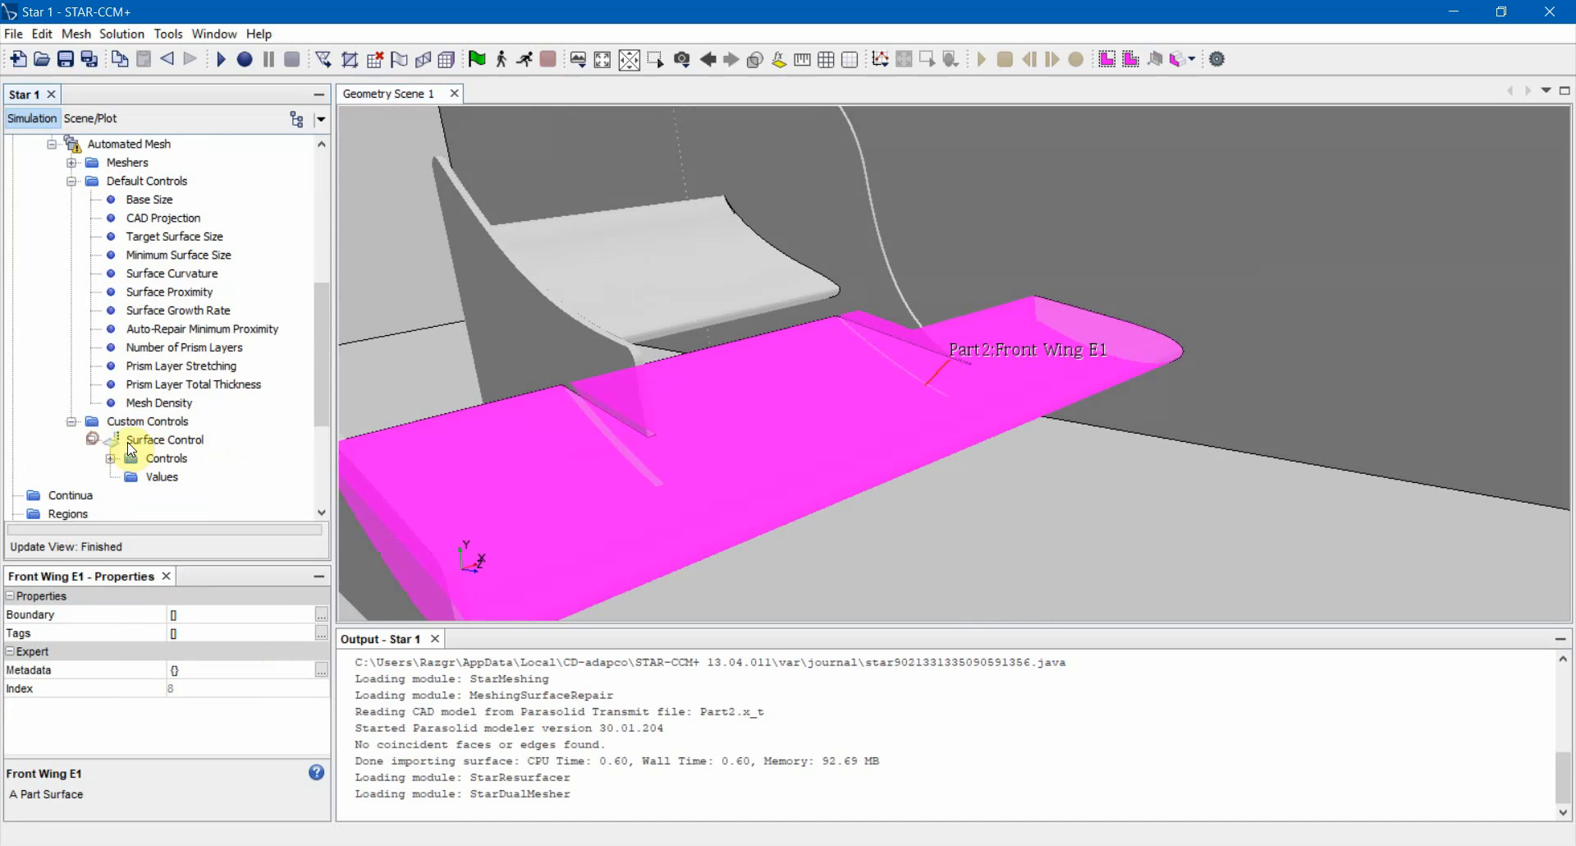
pyautogui.scroll(-2, 130, 410)
pyautogui.click(109, 347)
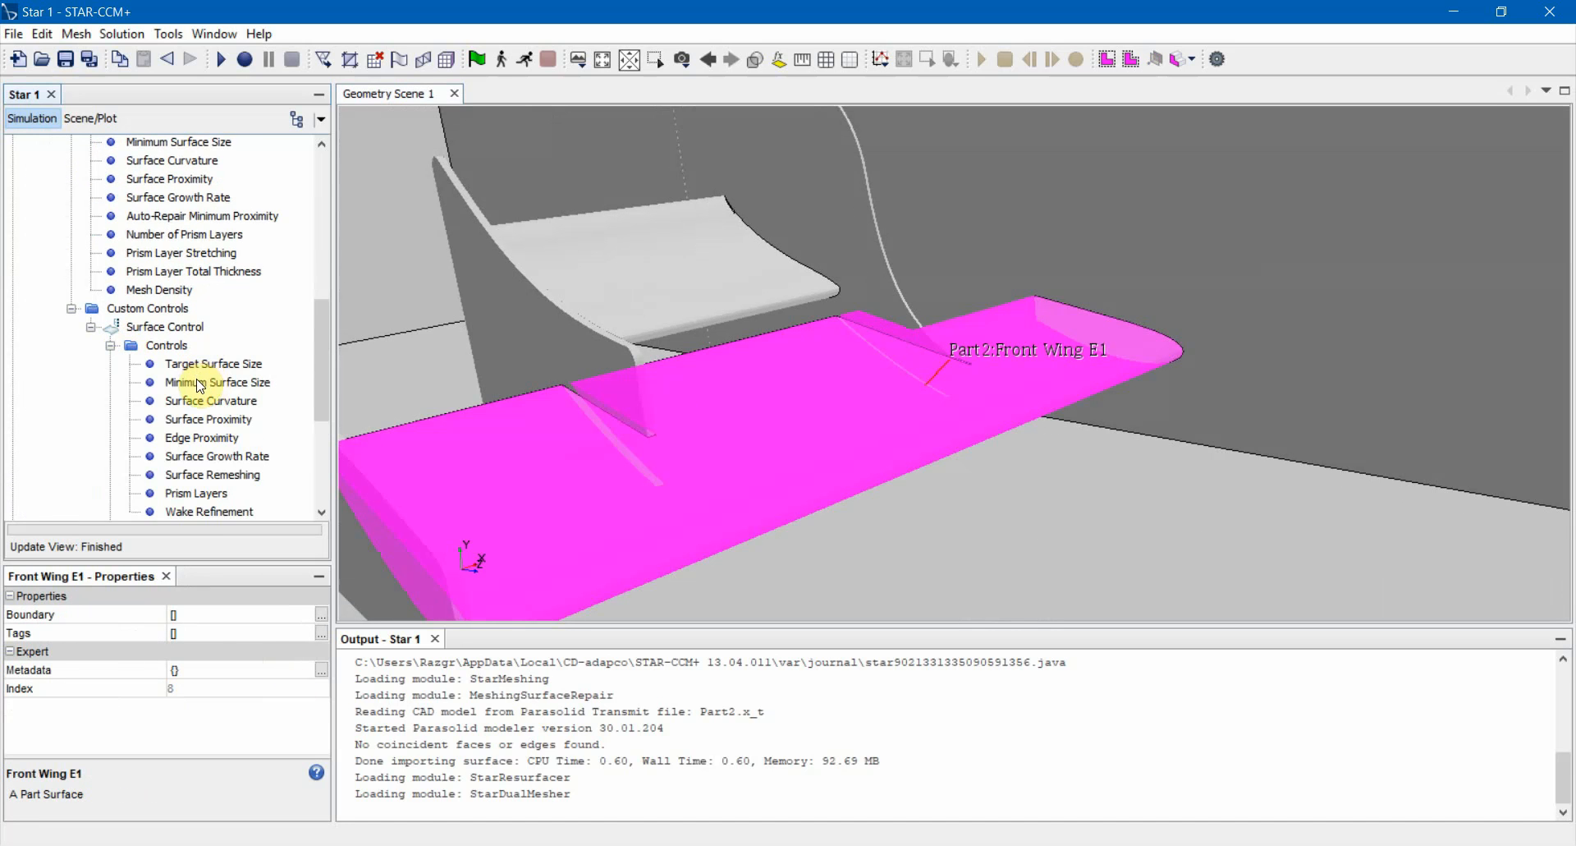
pyautogui.scroll(-1, 197, 341)
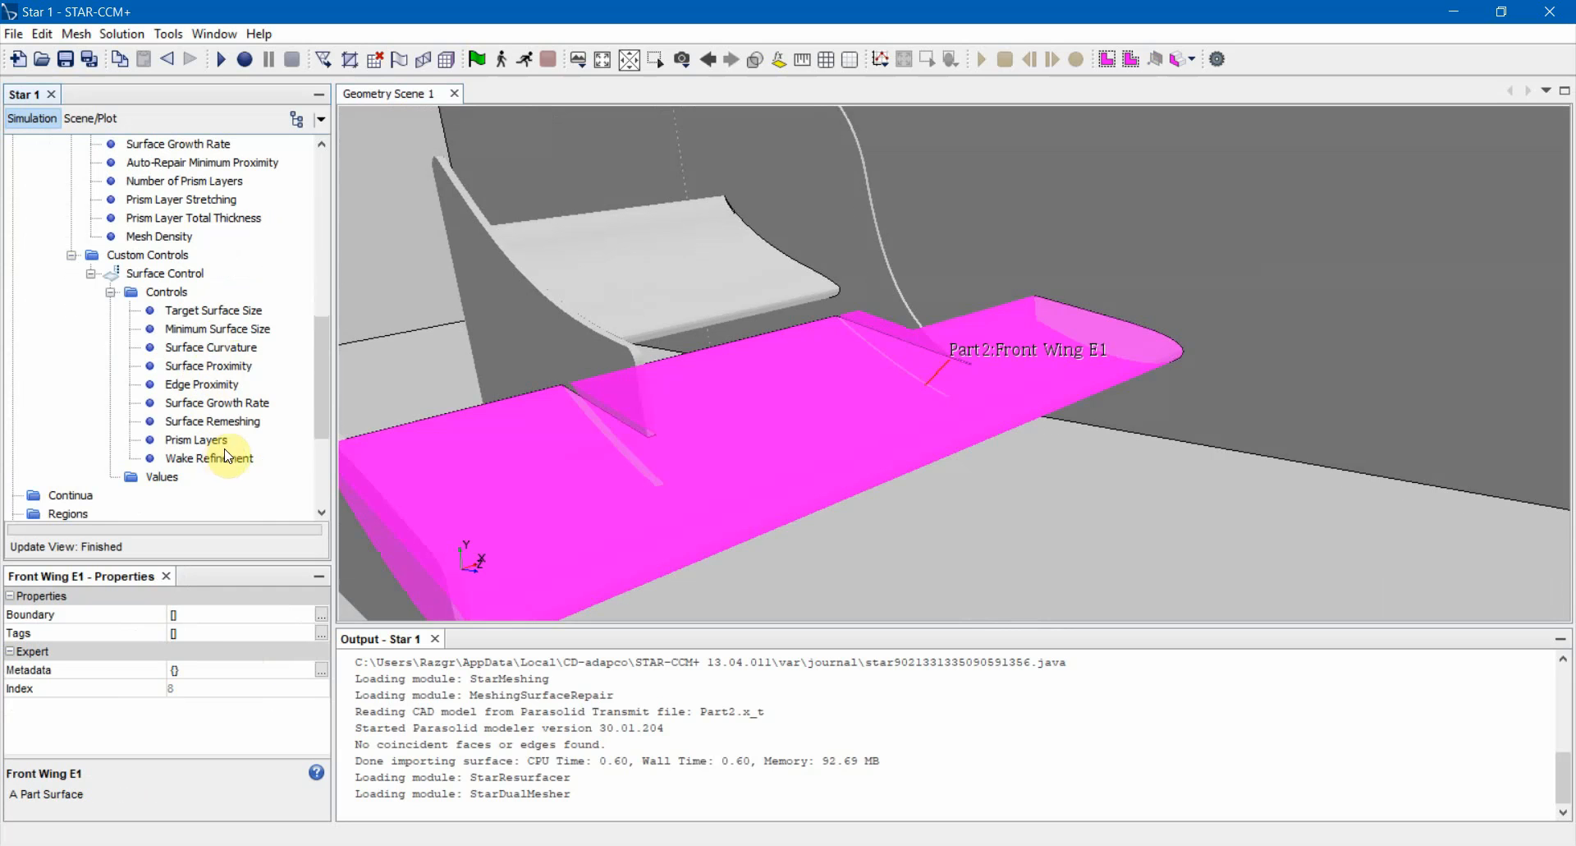
pyautogui.click(664, 452)
pyautogui.click(88, 276)
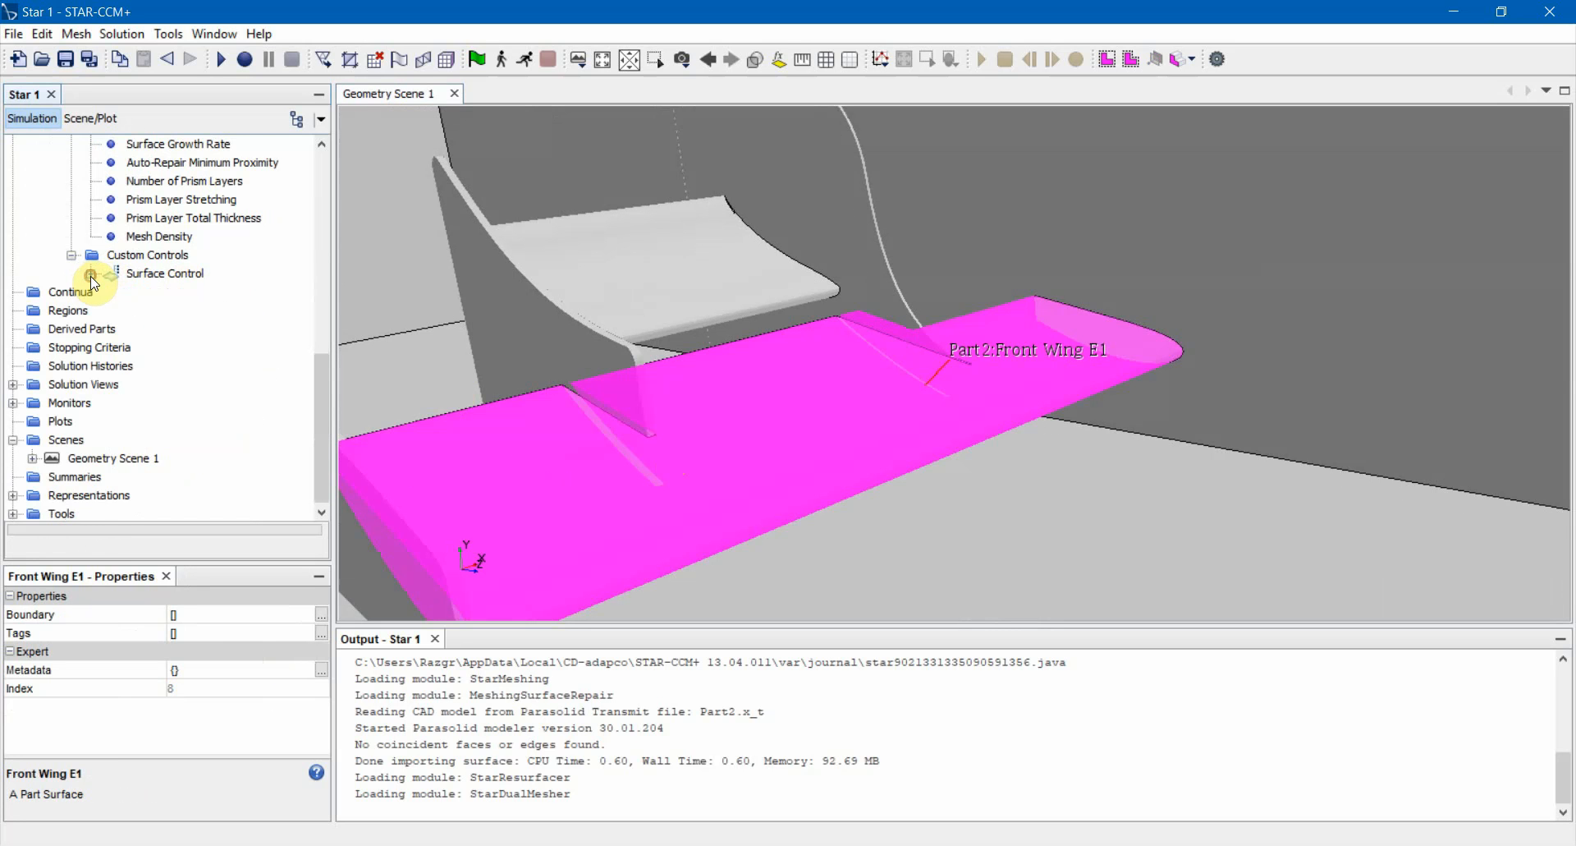
# Delete the surface control from the custom controls.
pyautogui.click(134, 275)
pyautogui.rightClick(139, 281)
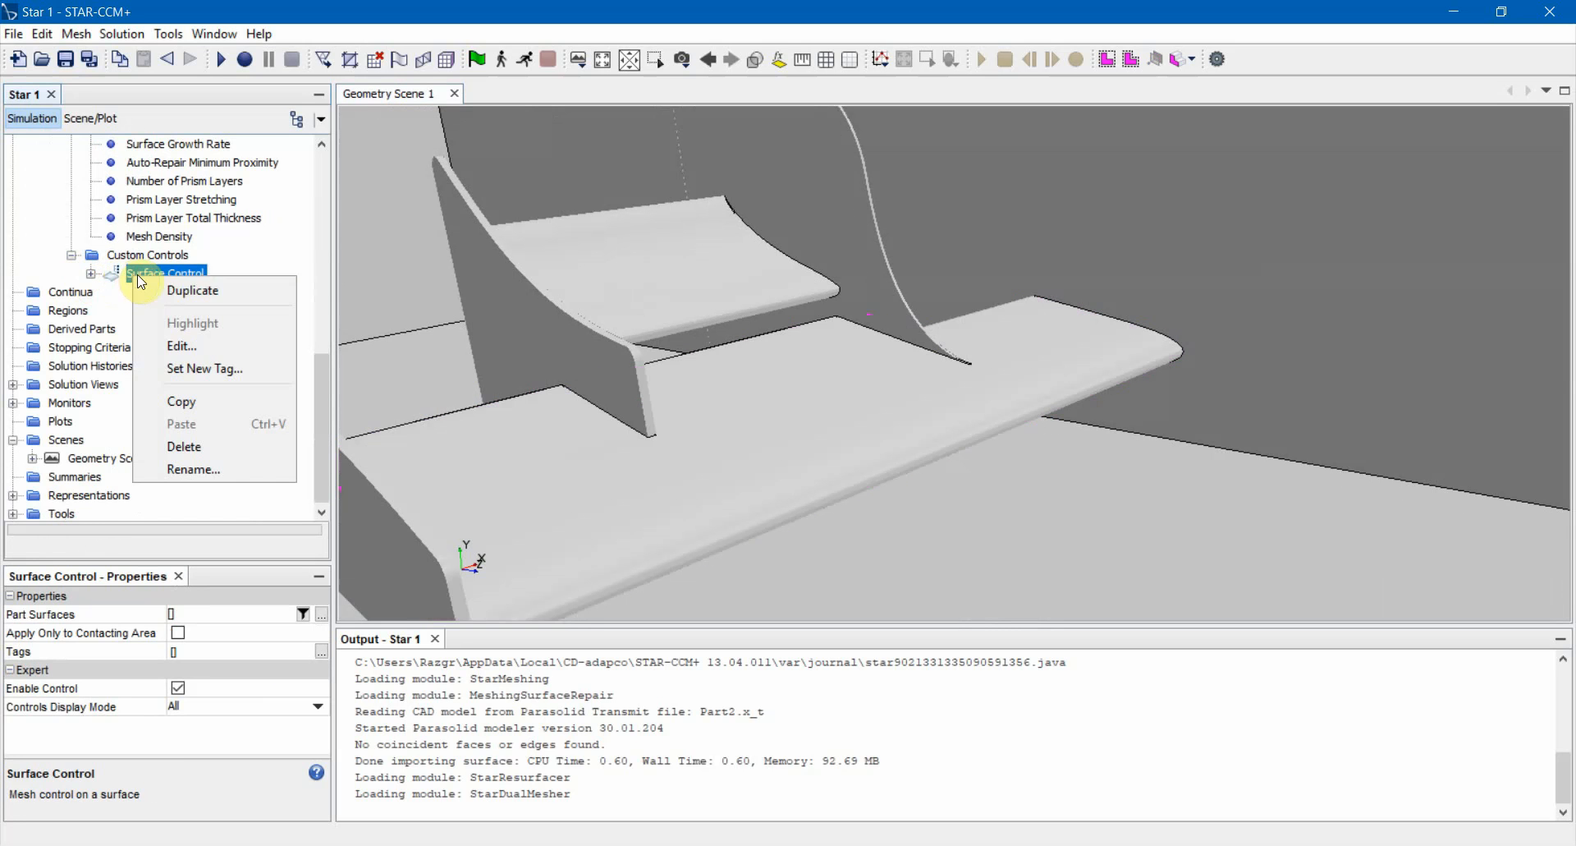
pyautogui.click(197, 446)
# Look over Part2's surfaces, starting with Front Wing E1, and the automated mesh's default controls.
pyautogui.click(862, 483)
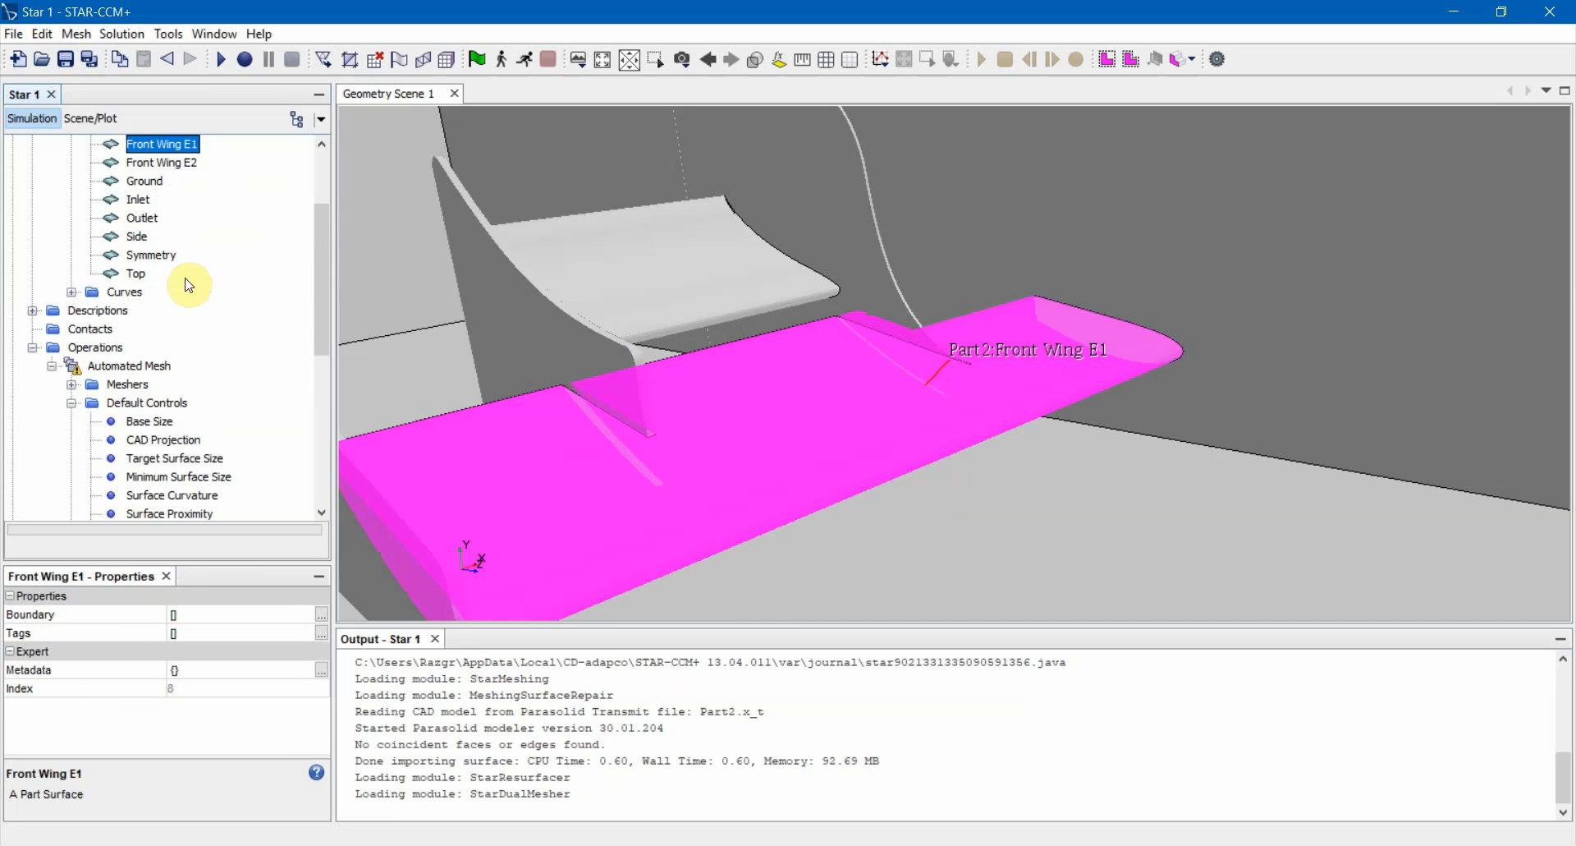
pyautogui.scroll(3, 194, 310)
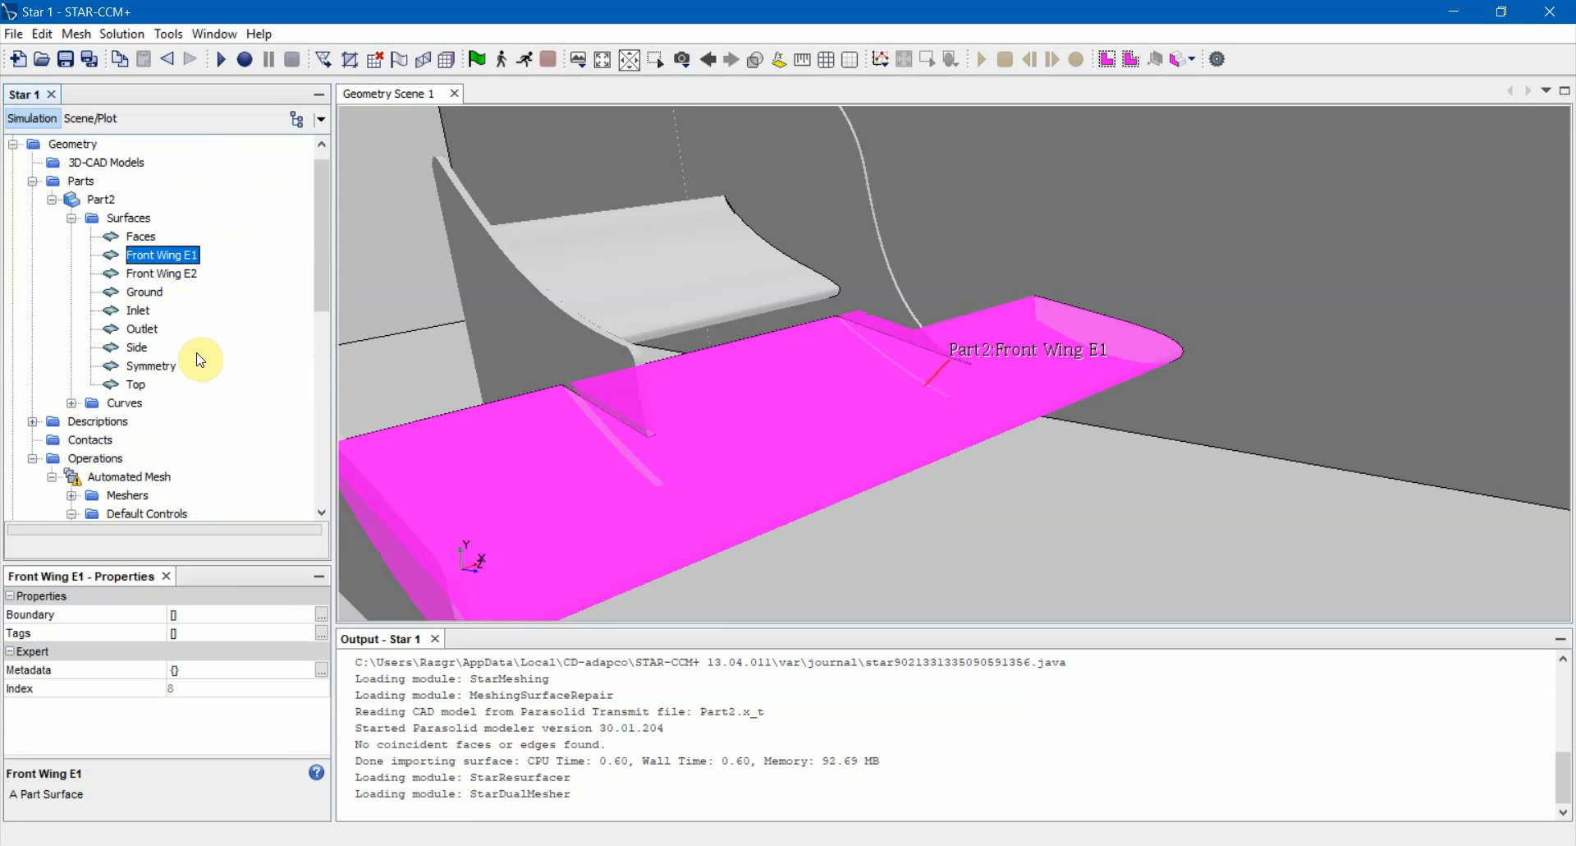
pyautogui.scroll(-3, 204, 348)
pyautogui.scroll(-3, 211, 377)
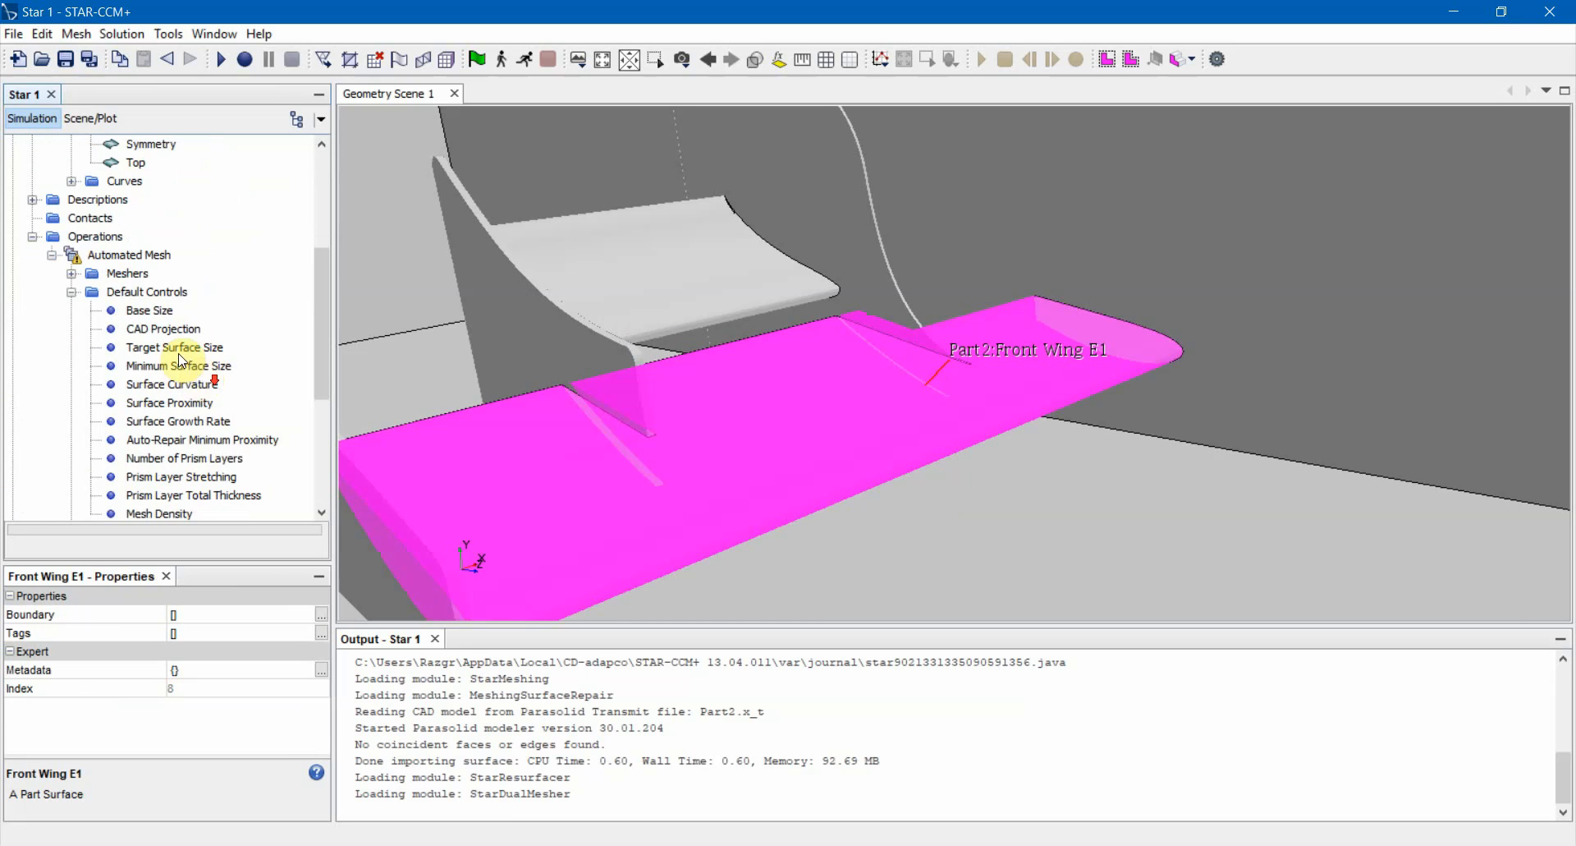
pyautogui.click(130, 273)
pyautogui.click(137, 294)
pyautogui.scroll(-2, 173, 361)
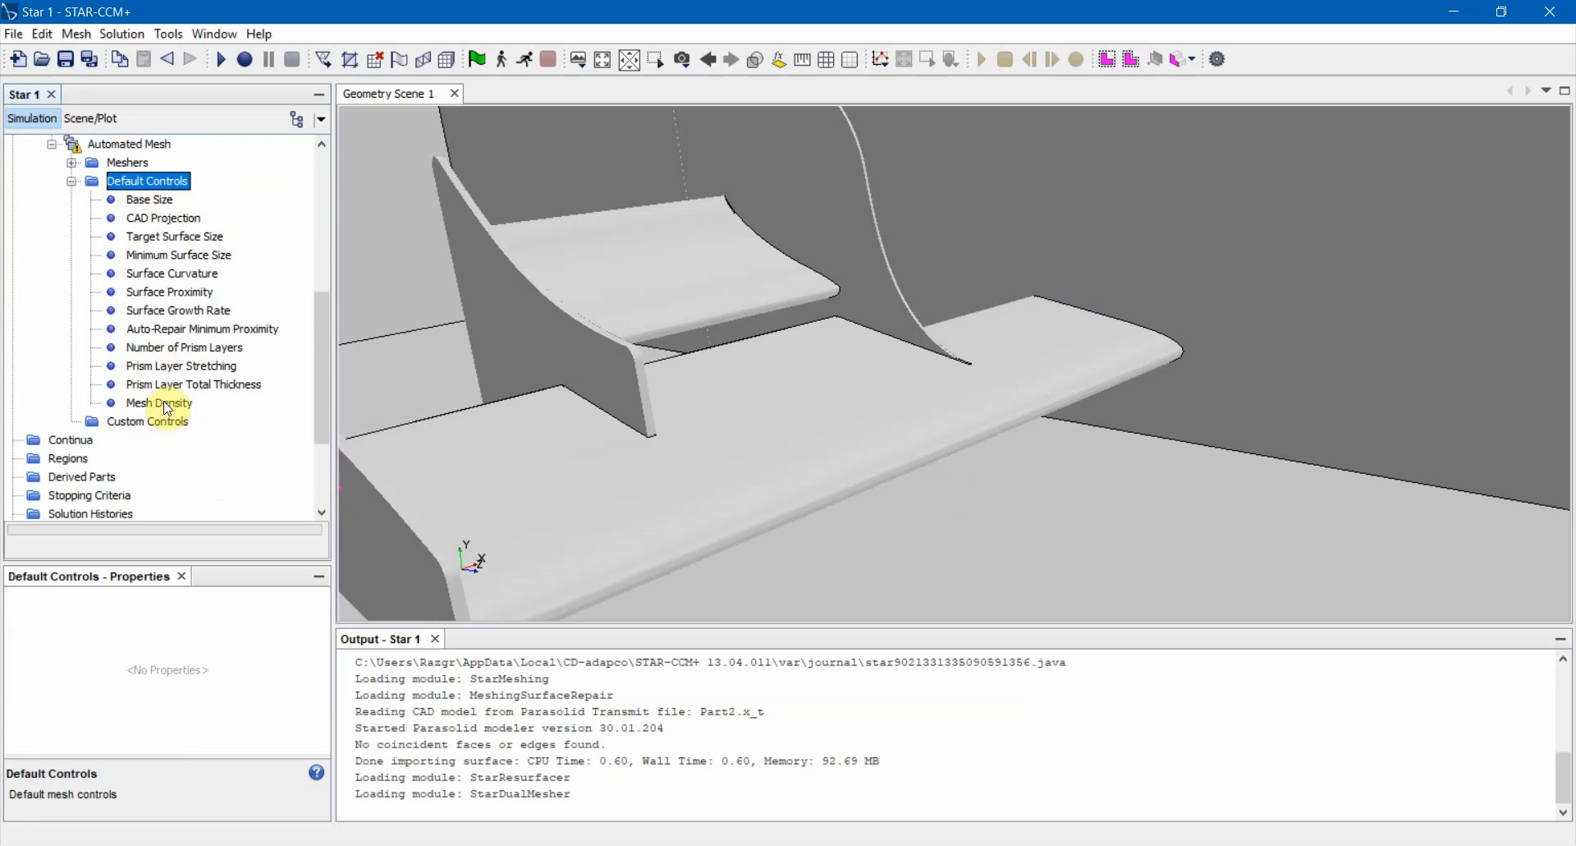
# Try Per-Part Meshing on the Automated Mesh operation and turn it back off.
pyautogui.click(123, 143)
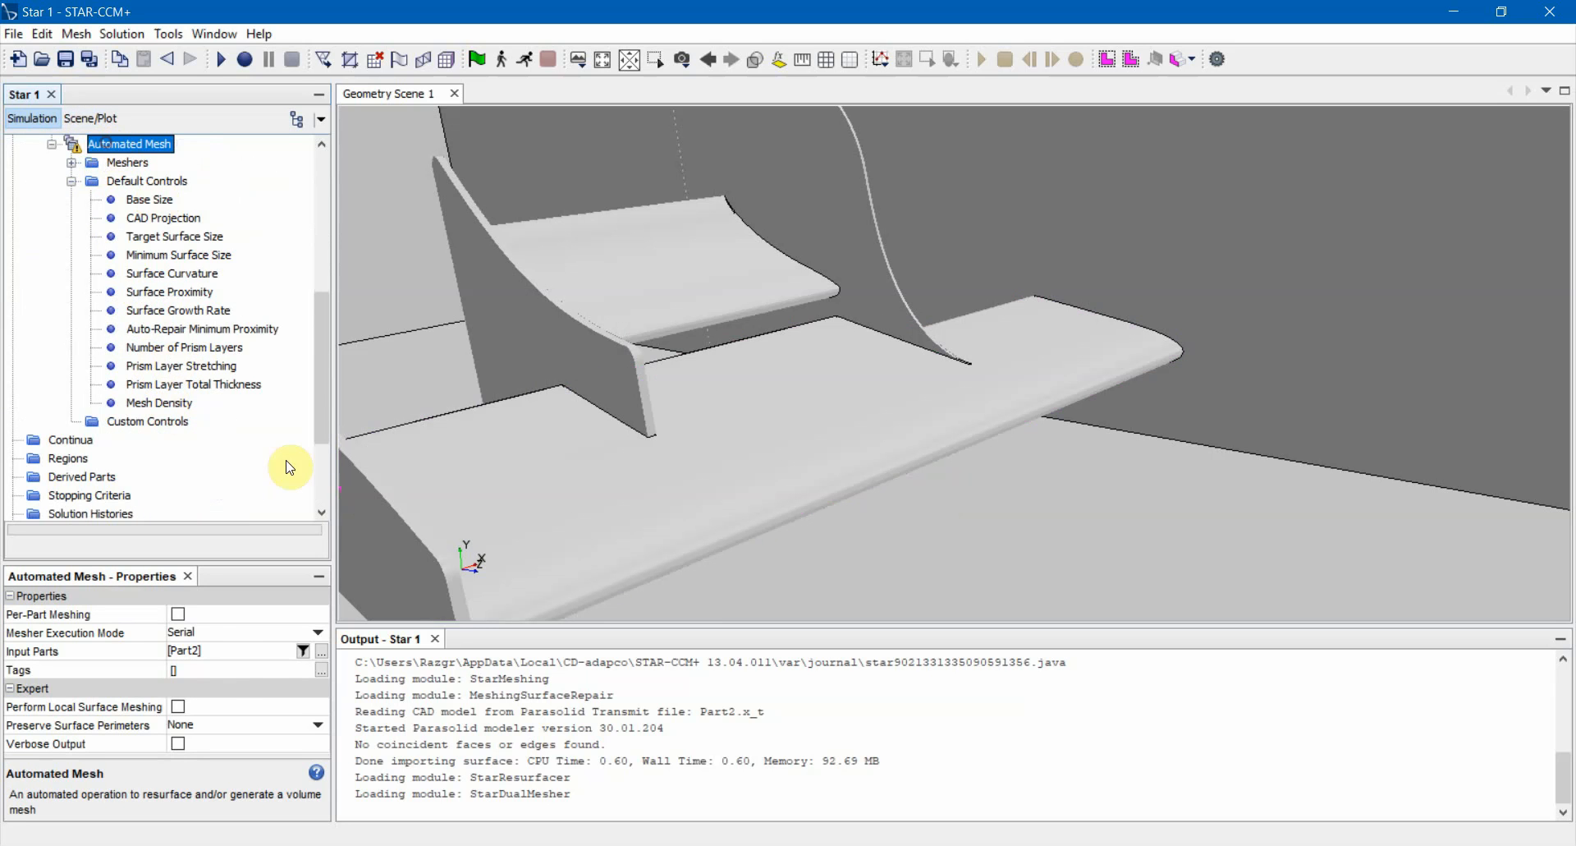
pyautogui.click(178, 614)
pyautogui.moveTo(679, 309); pyautogui.dragTo(647, 314)
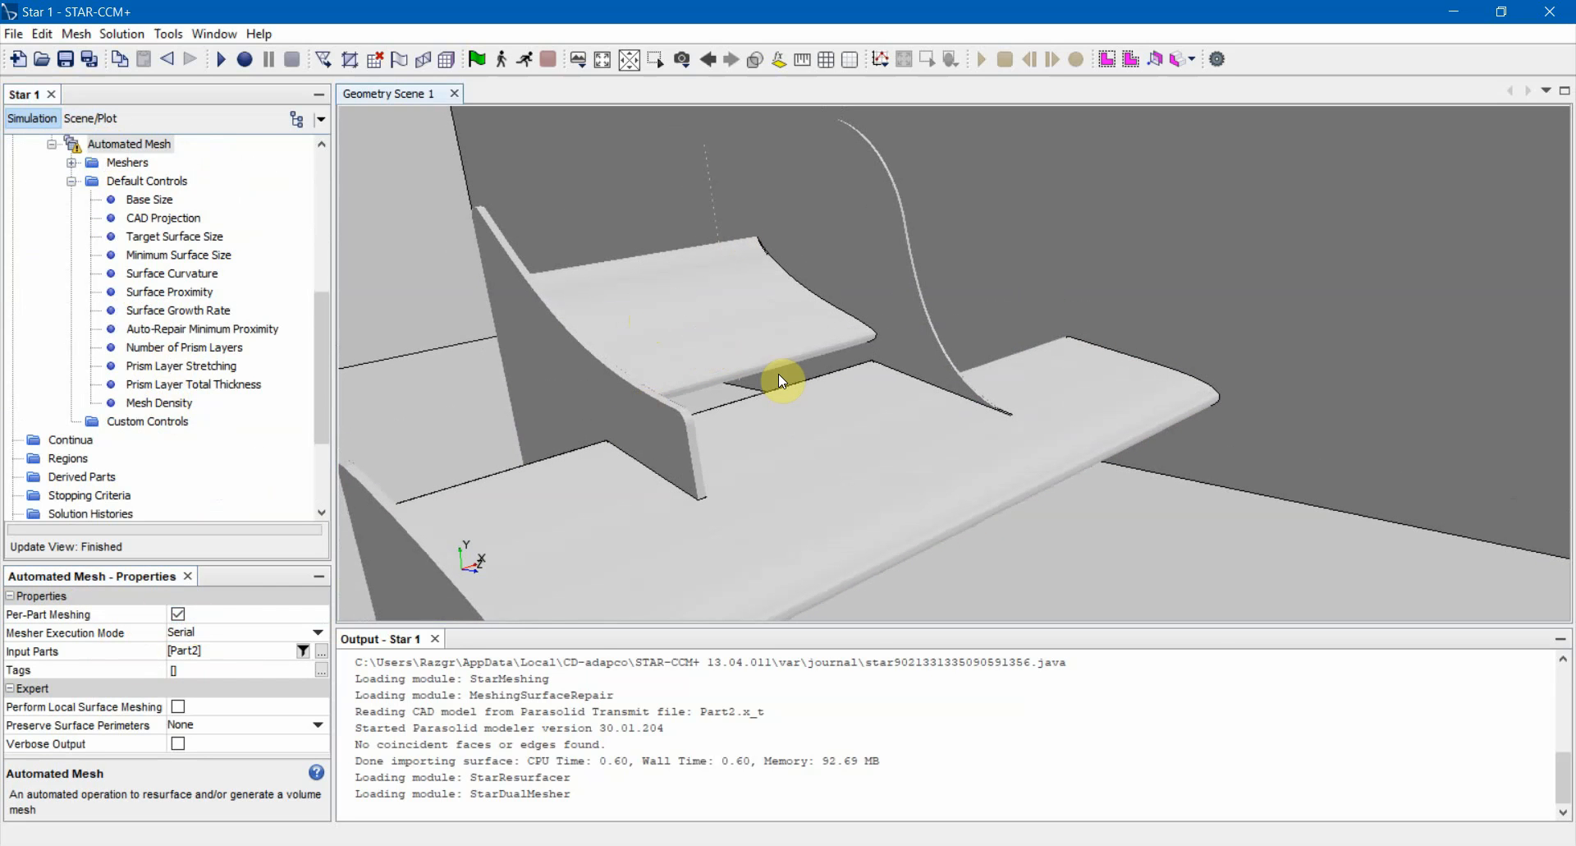
pyautogui.click(178, 614)
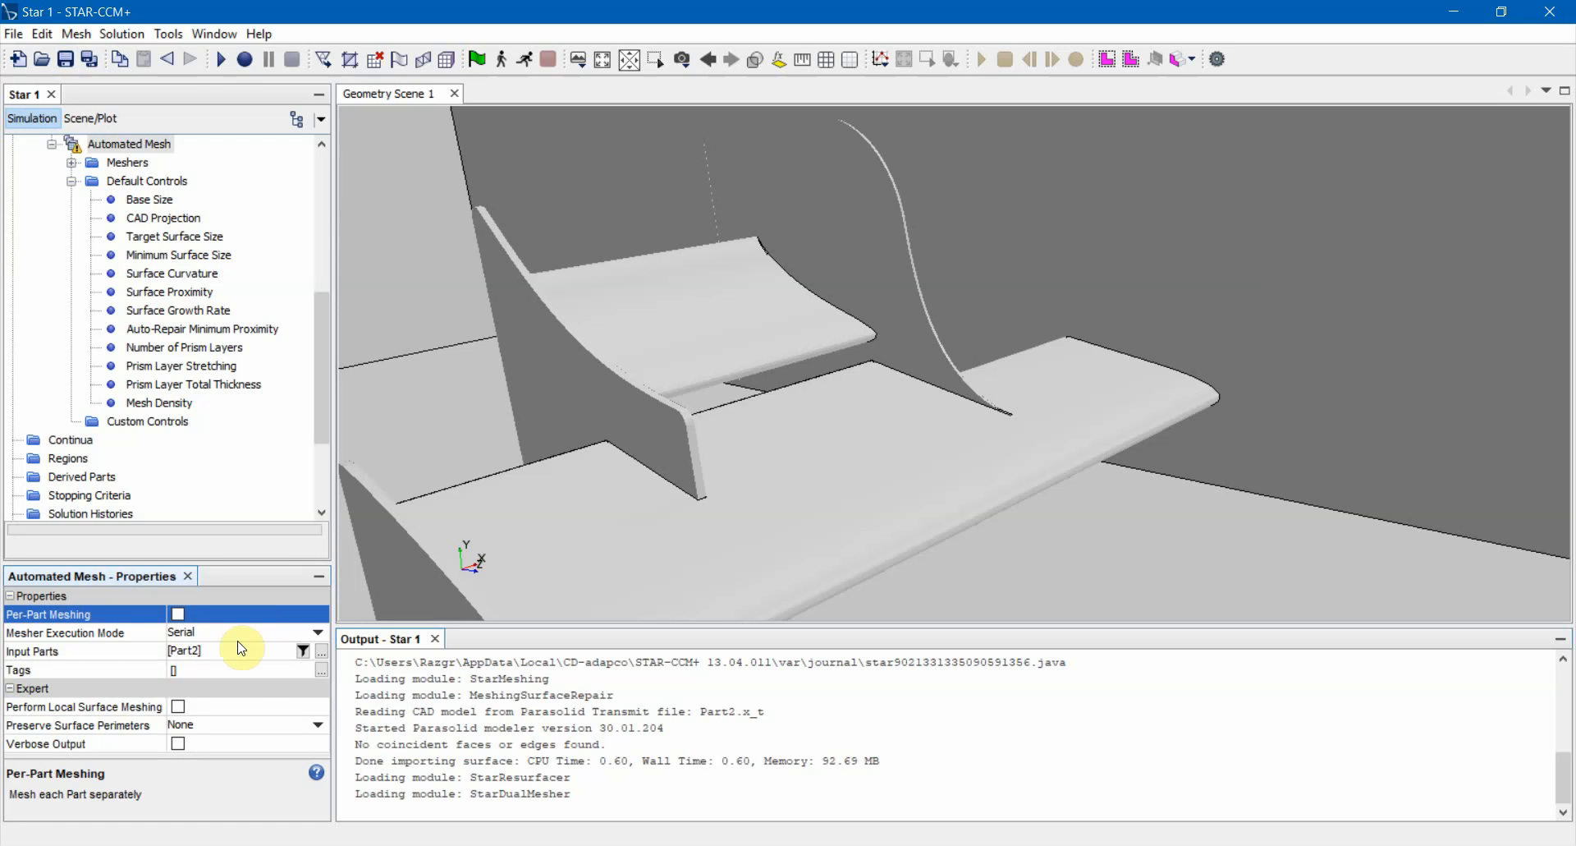
# Try the Parallel mesher execution mode for the Automated Mesh operation and return it to Serial.
pyautogui.click(123, 639)
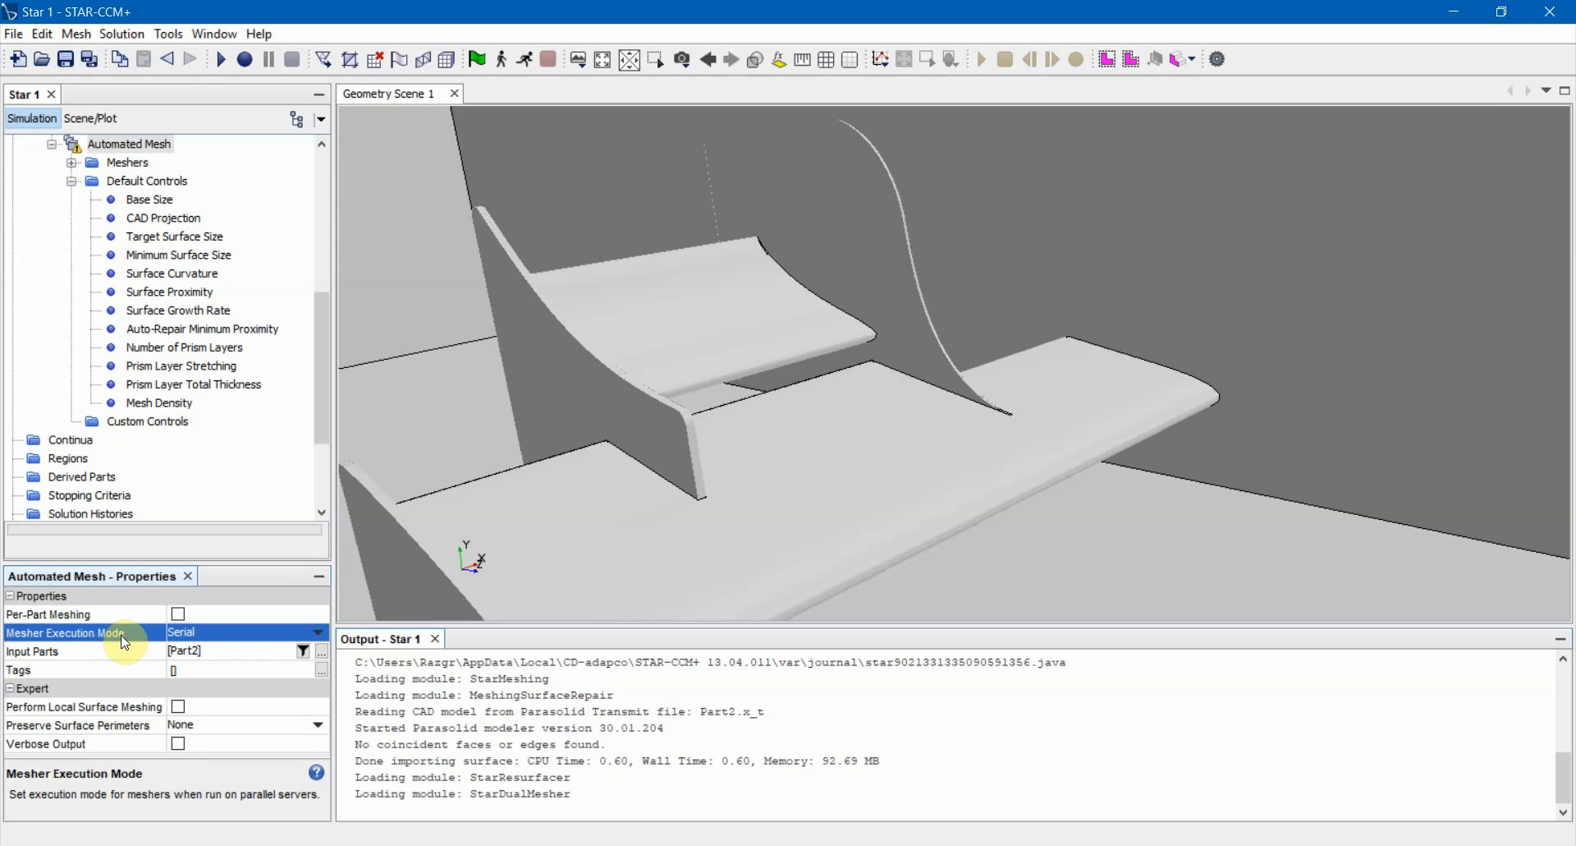
pyautogui.click(246, 632)
pyautogui.click(237, 670)
pyautogui.click(234, 634)
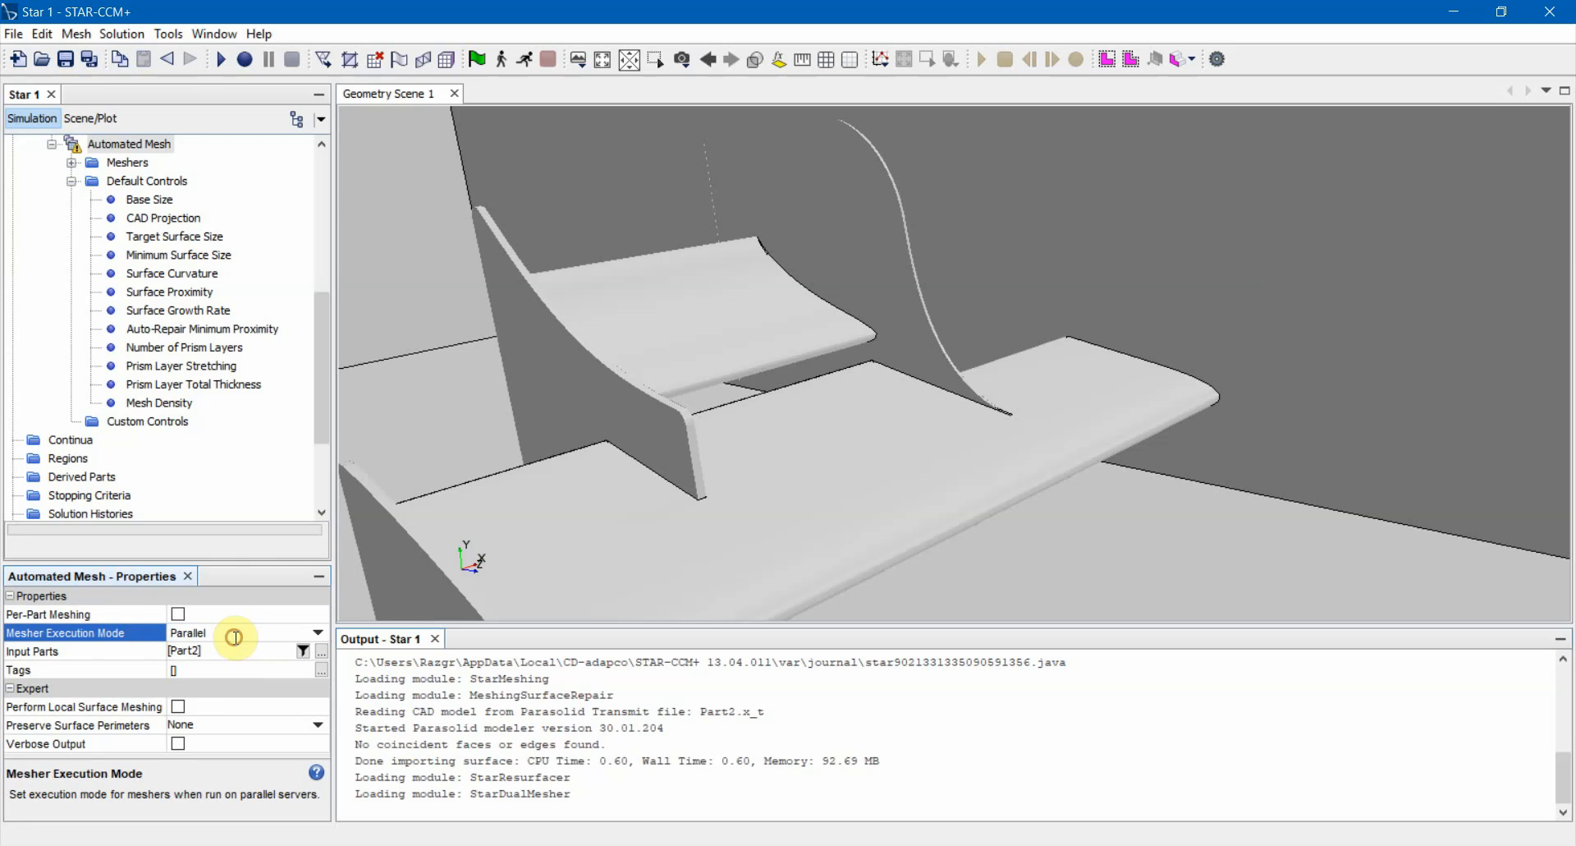
pyautogui.click(217, 654)
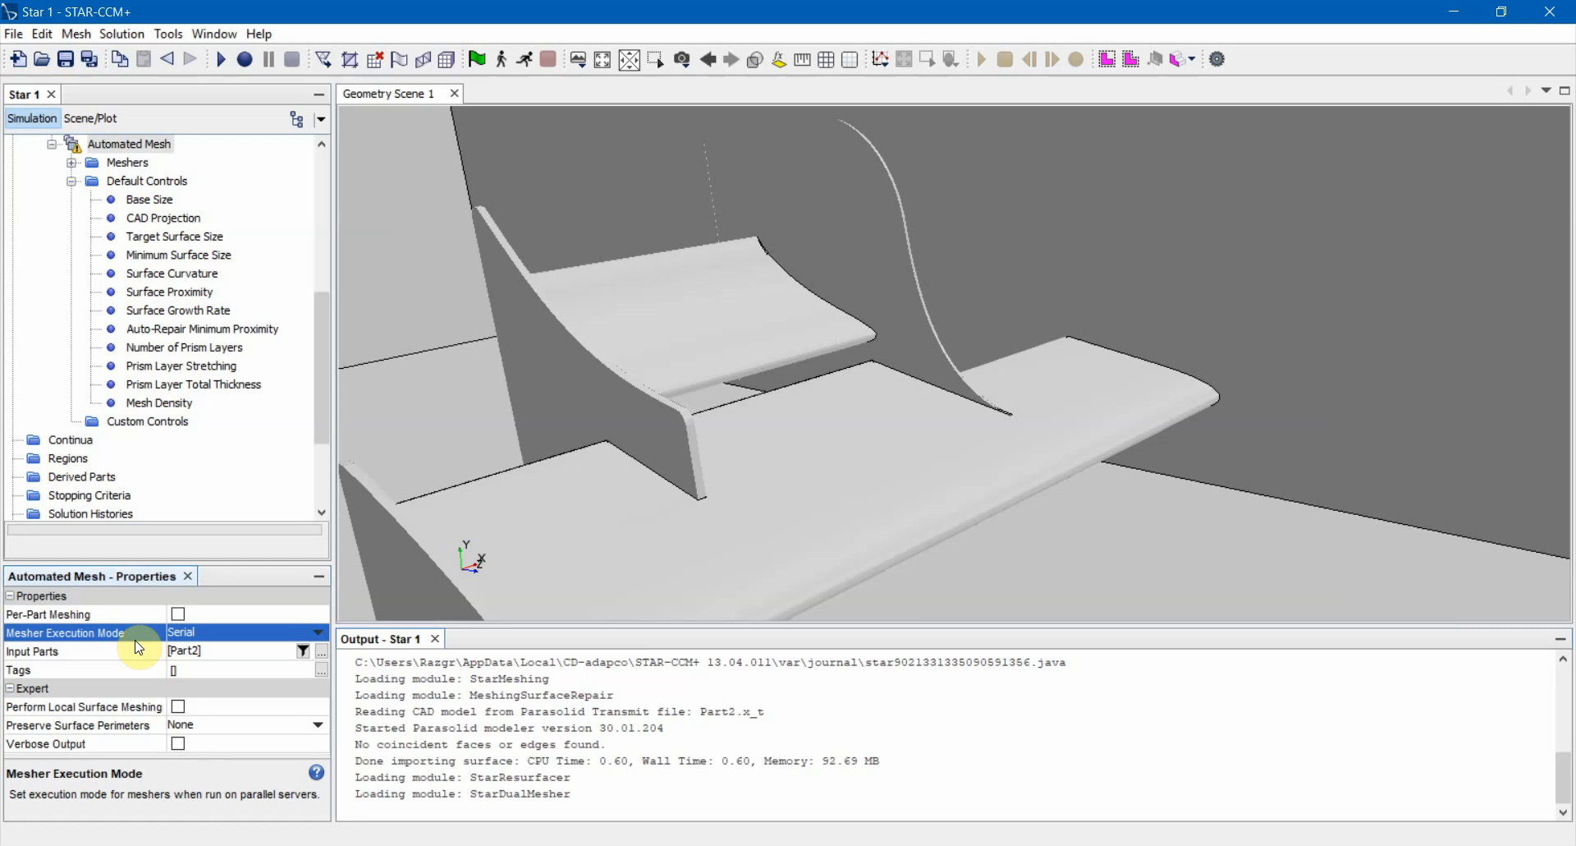
# Check the Automated Mesh operation's input parts and try to generate the surface mesh.
pyautogui.click(123, 649)
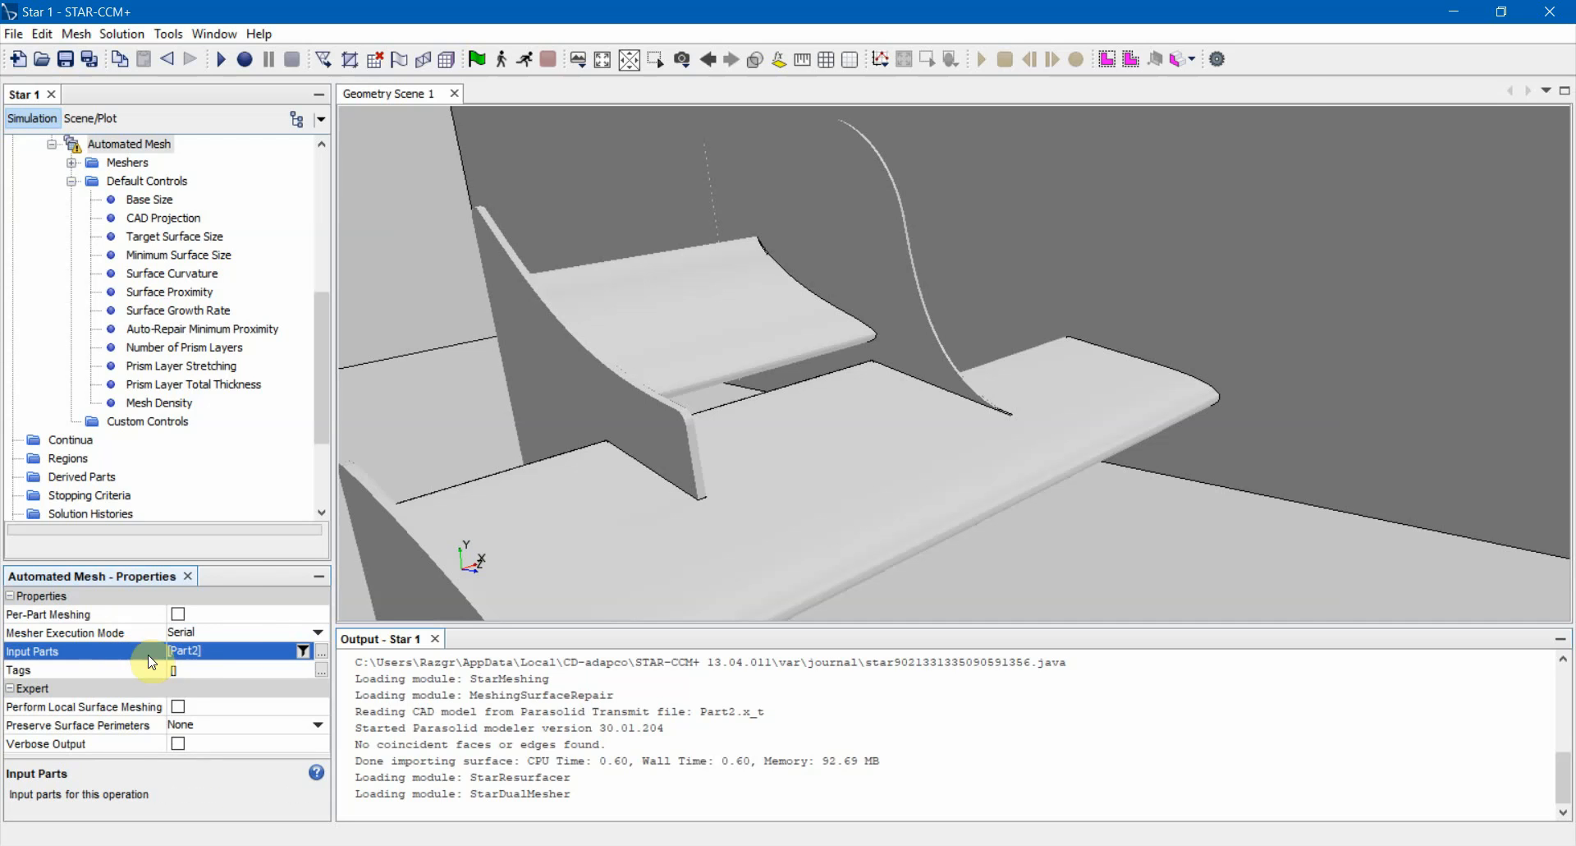
pyautogui.click(322, 651)
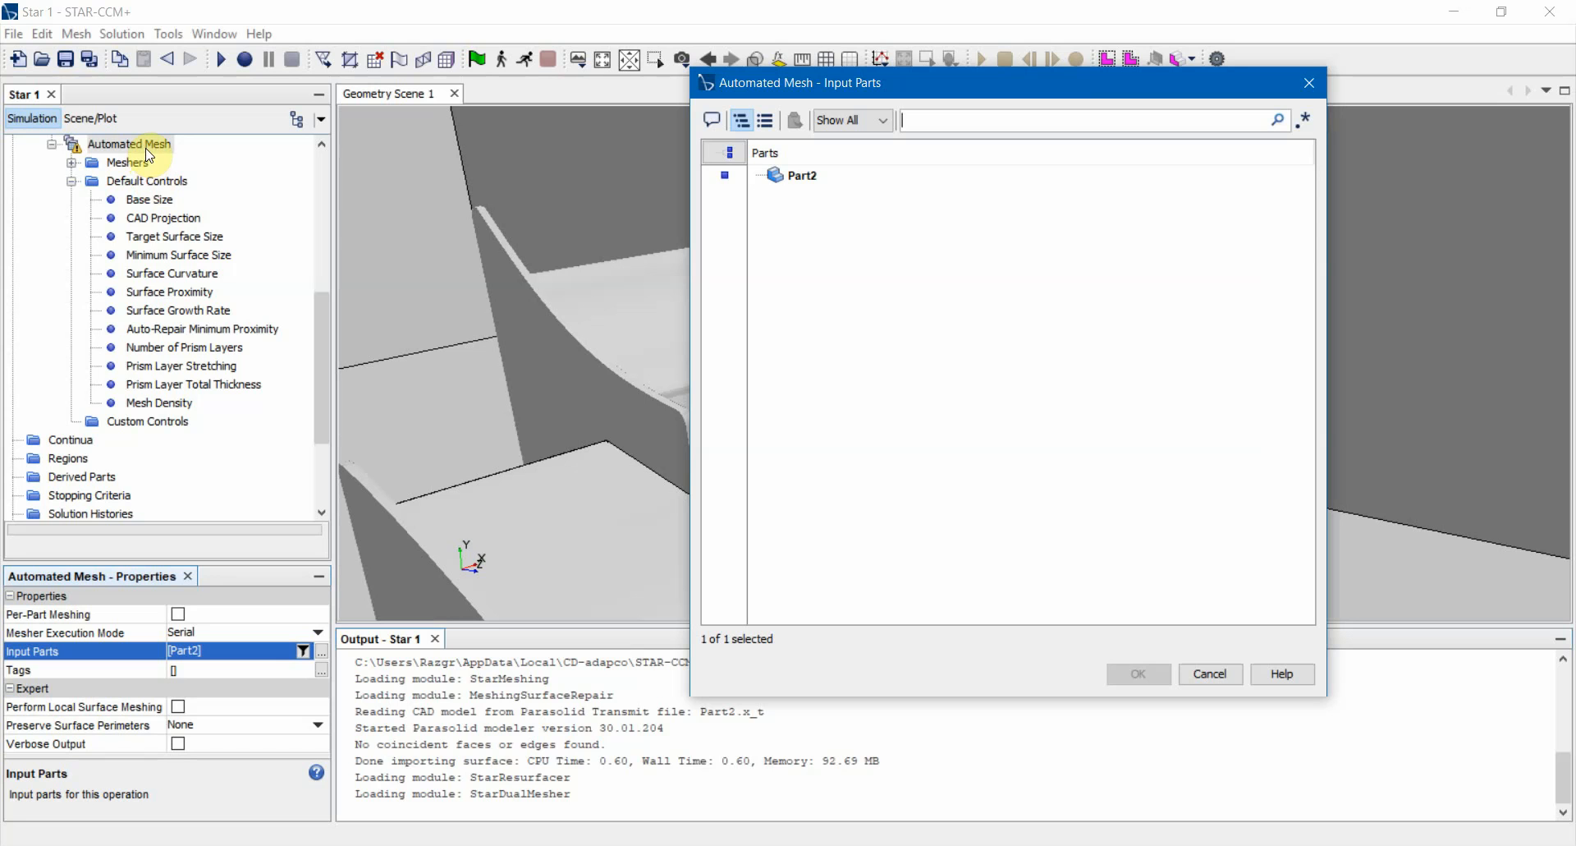
pyautogui.click(1208, 672)
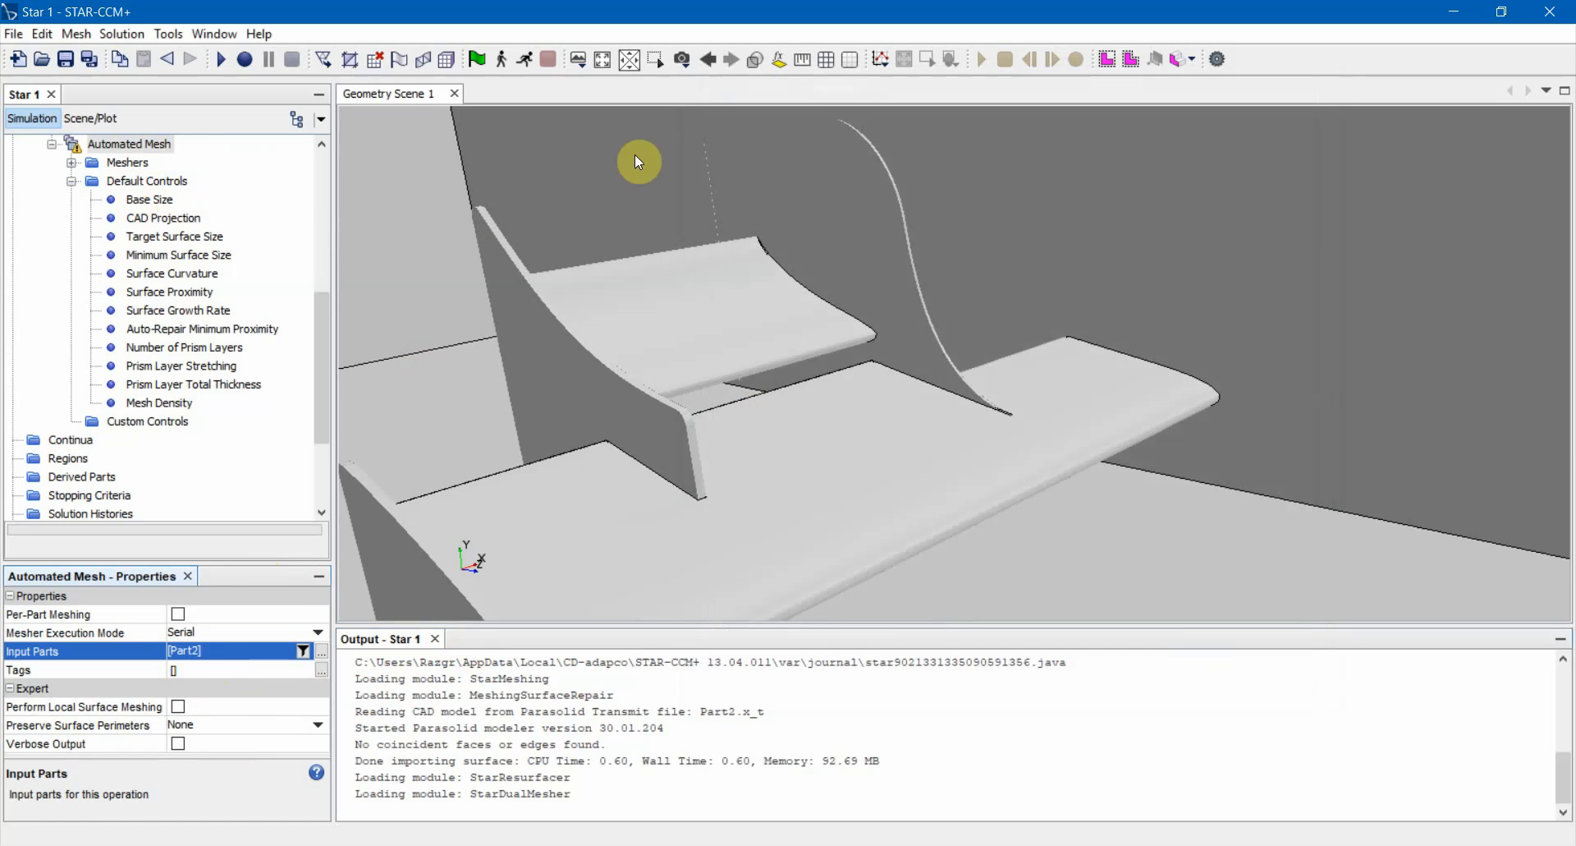
pyautogui.click(425, 60)
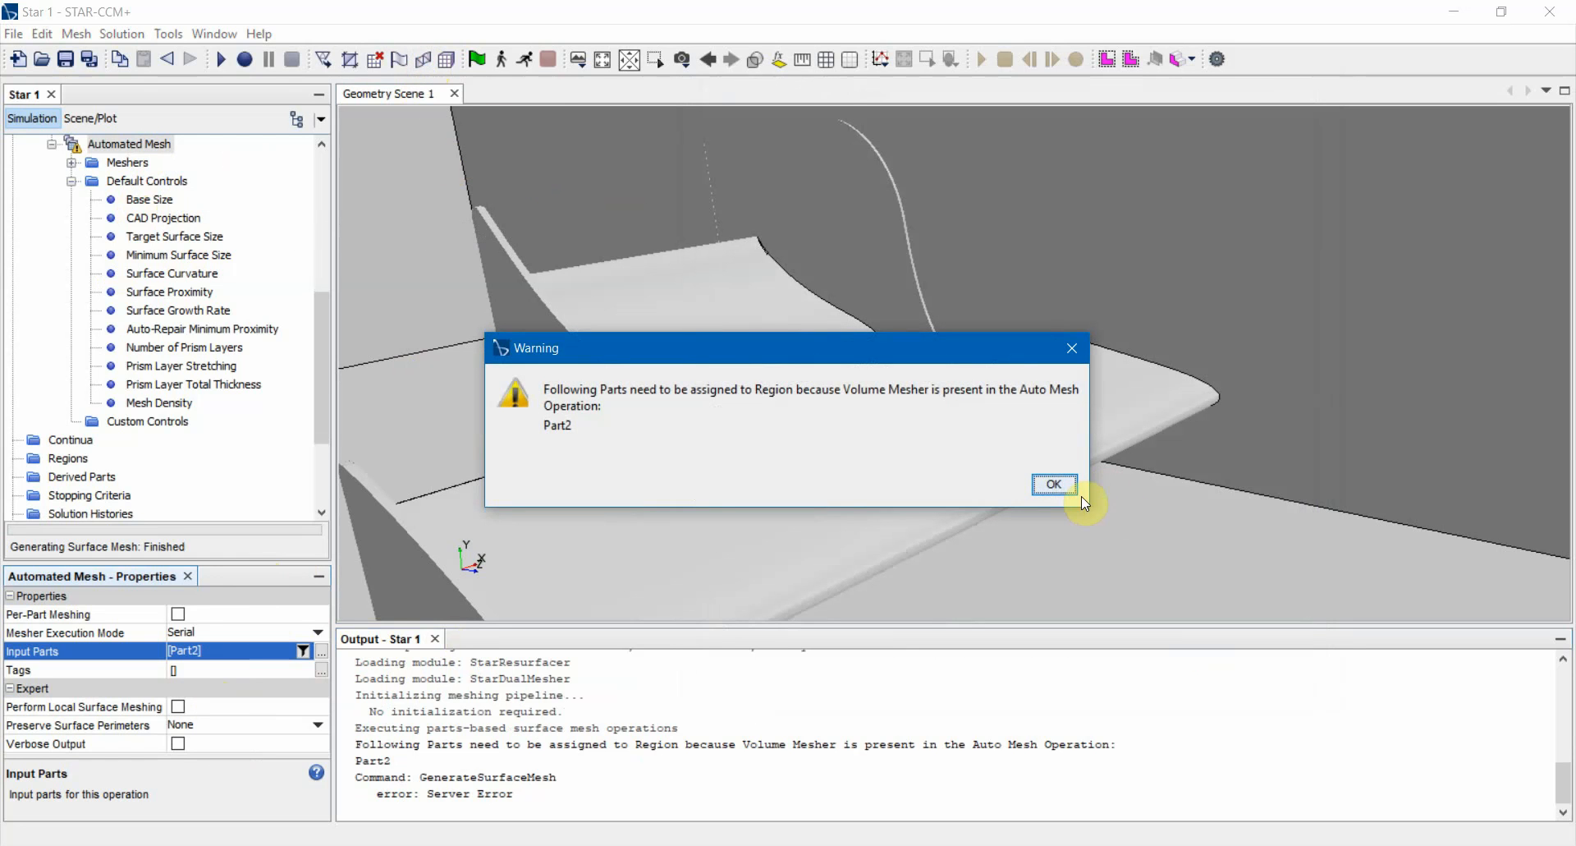
pyautogui.click(1059, 486)
# Check the automated mesh's meshers and default controls, and the types of continuum that can be created.
pyautogui.scroll(2, 165, 328)
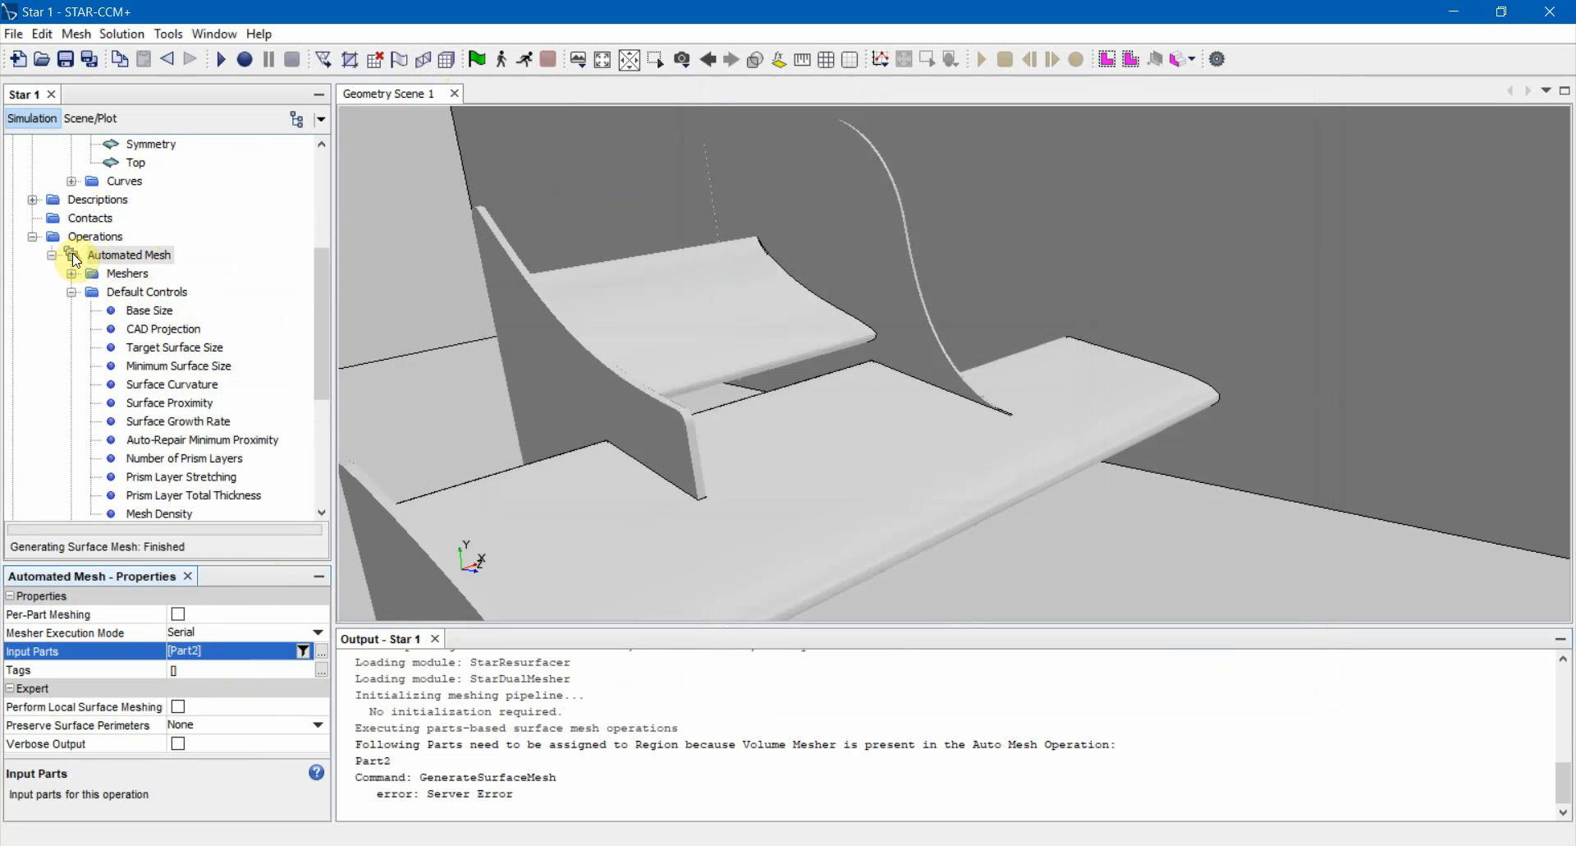
pyautogui.click(131, 275)
pyautogui.click(131, 292)
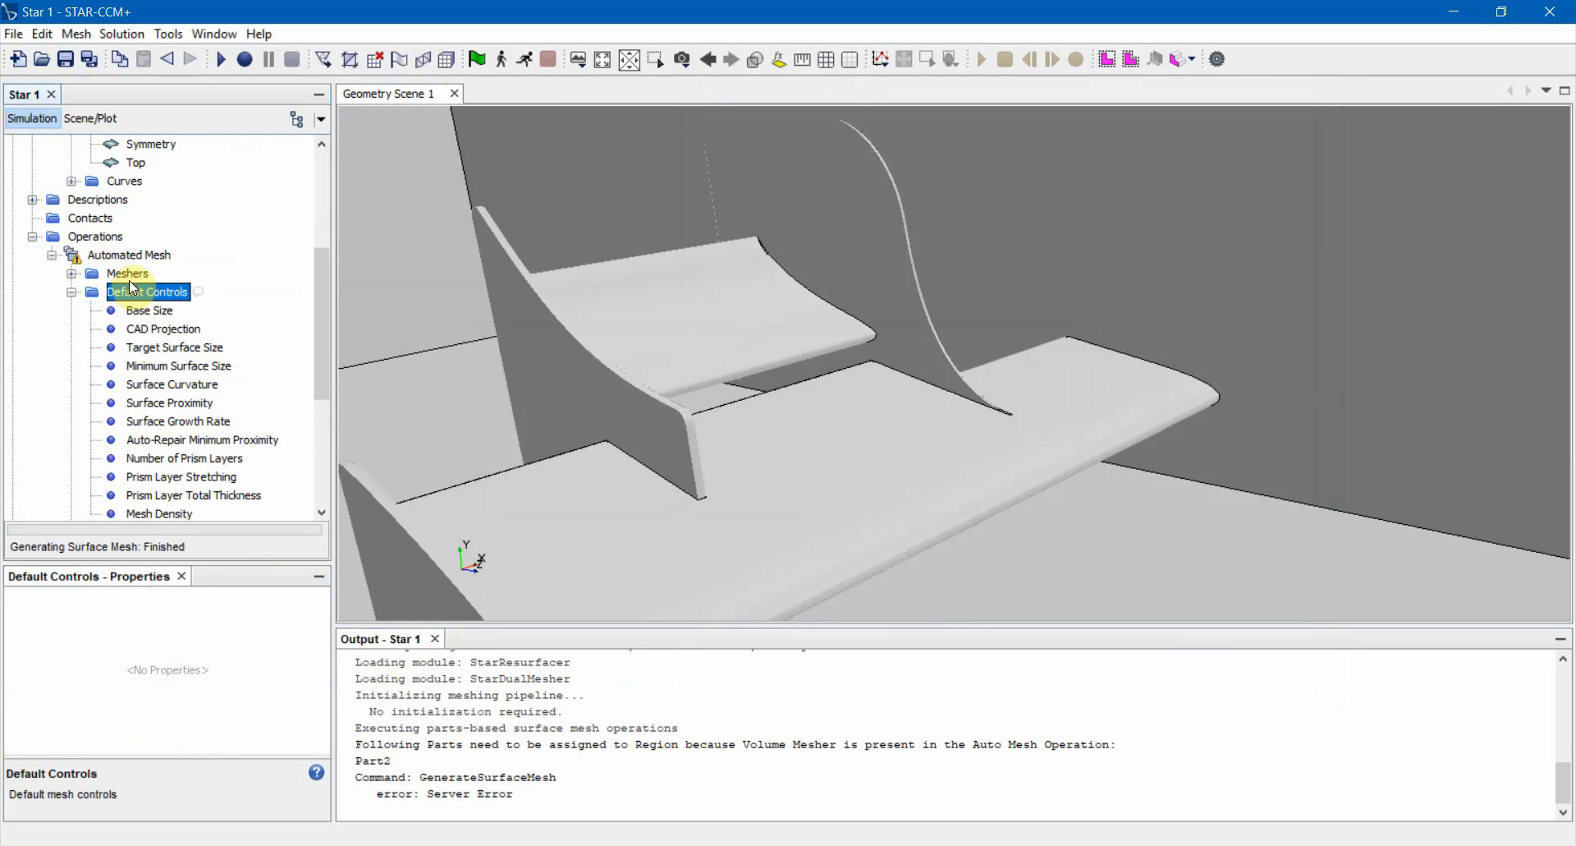
pyautogui.scroll(-5, 130, 283)
pyautogui.click(71, 289)
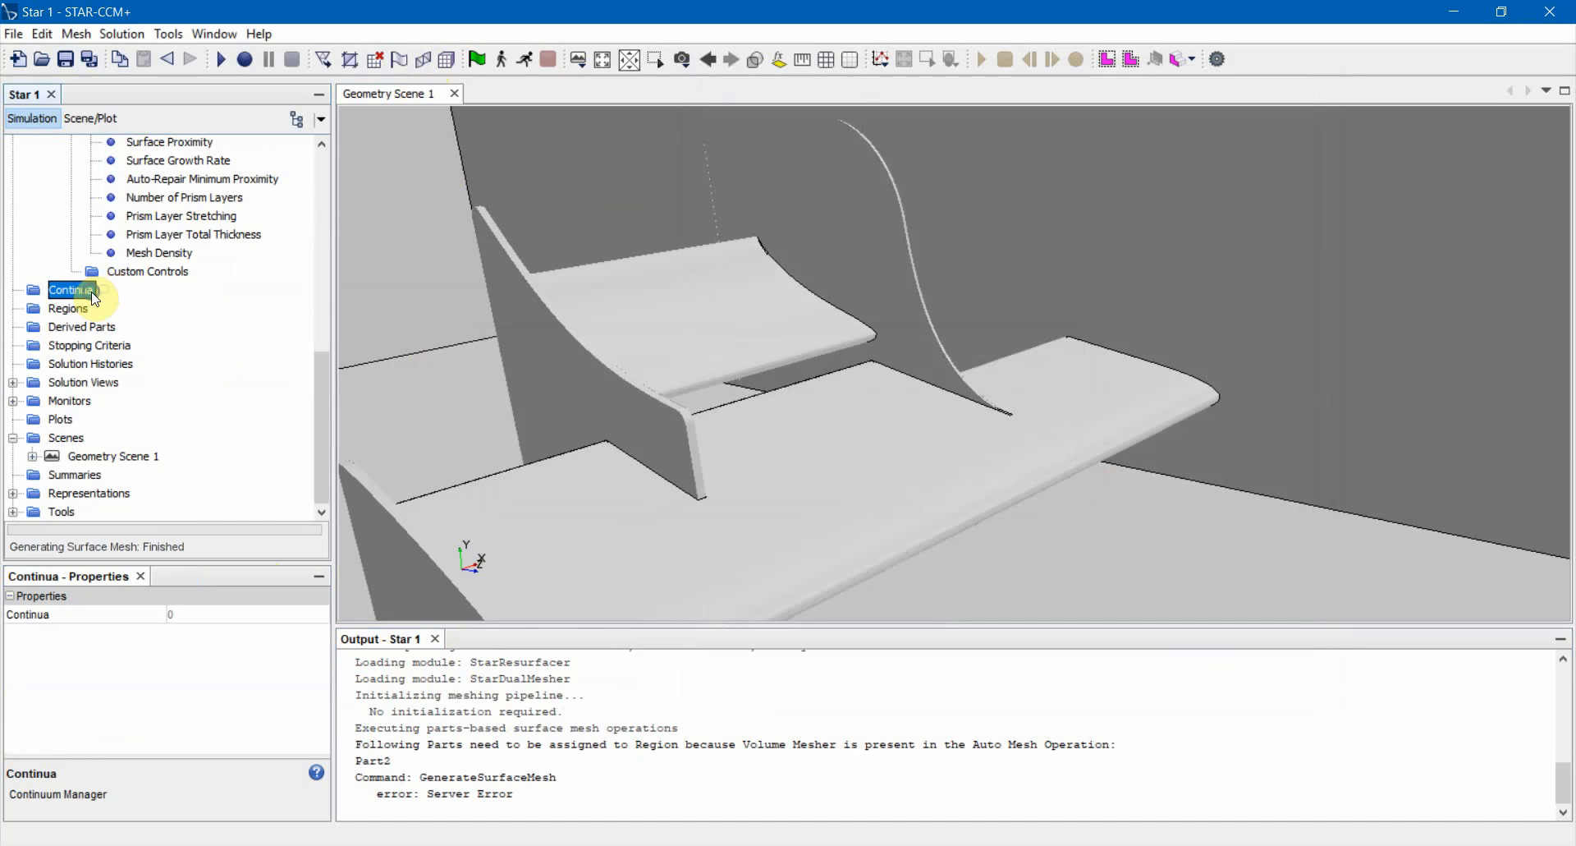
pyautogui.rightClick(93, 298)
pyautogui.moveTo(106, 302)
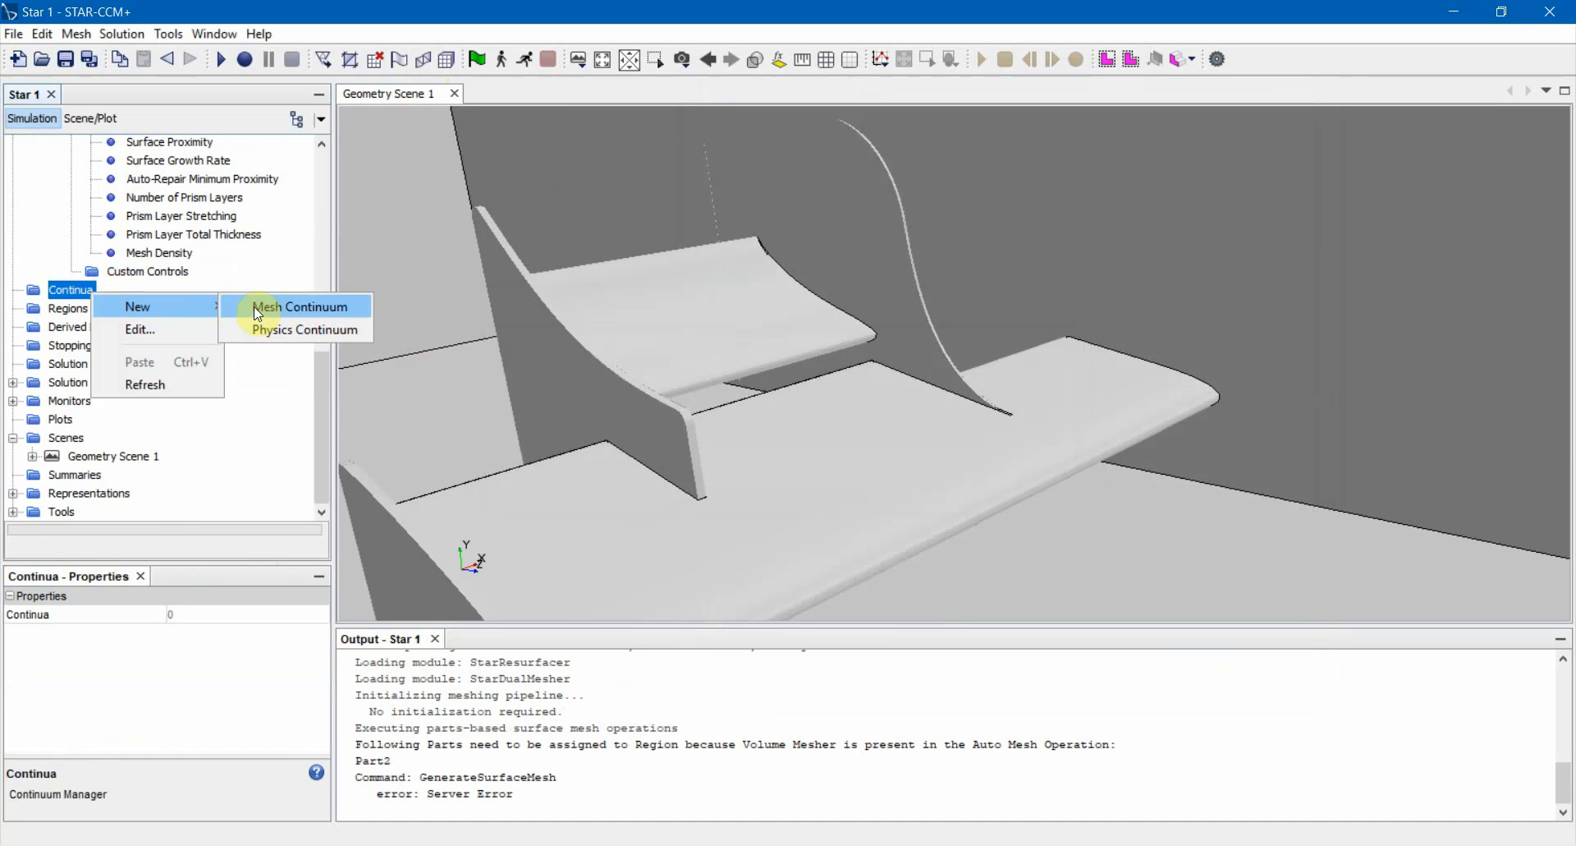
pyautogui.scroll(4, 294, 248)
pyautogui.scroll(1, 291, 247)
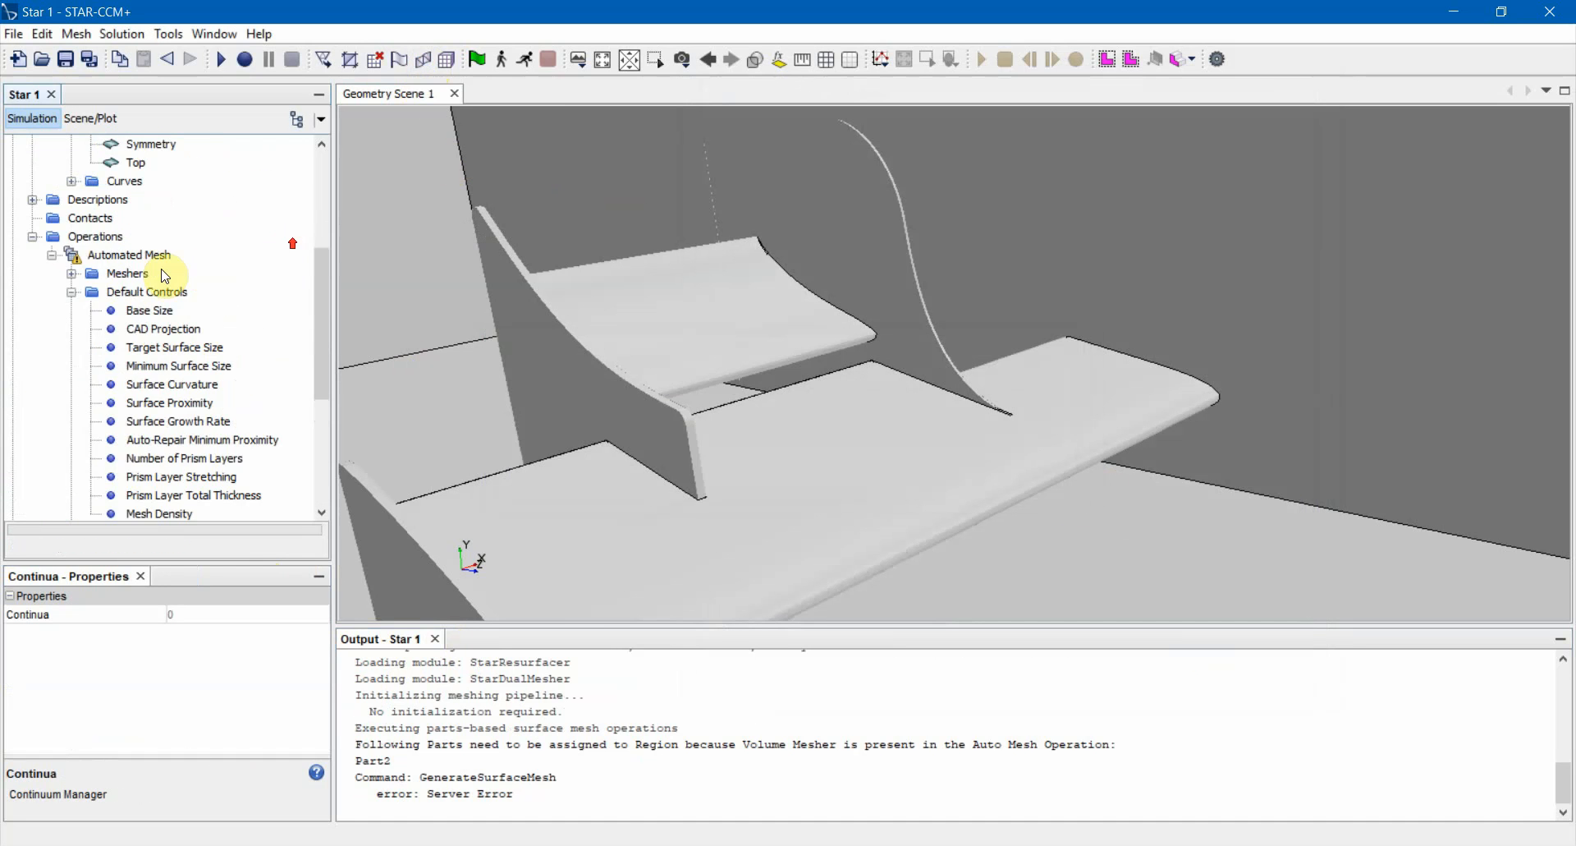
# Try again to generate the surface mesh with the Automated Mesh operation selected.
pyautogui.click(136, 273)
pyautogui.click(131, 254)
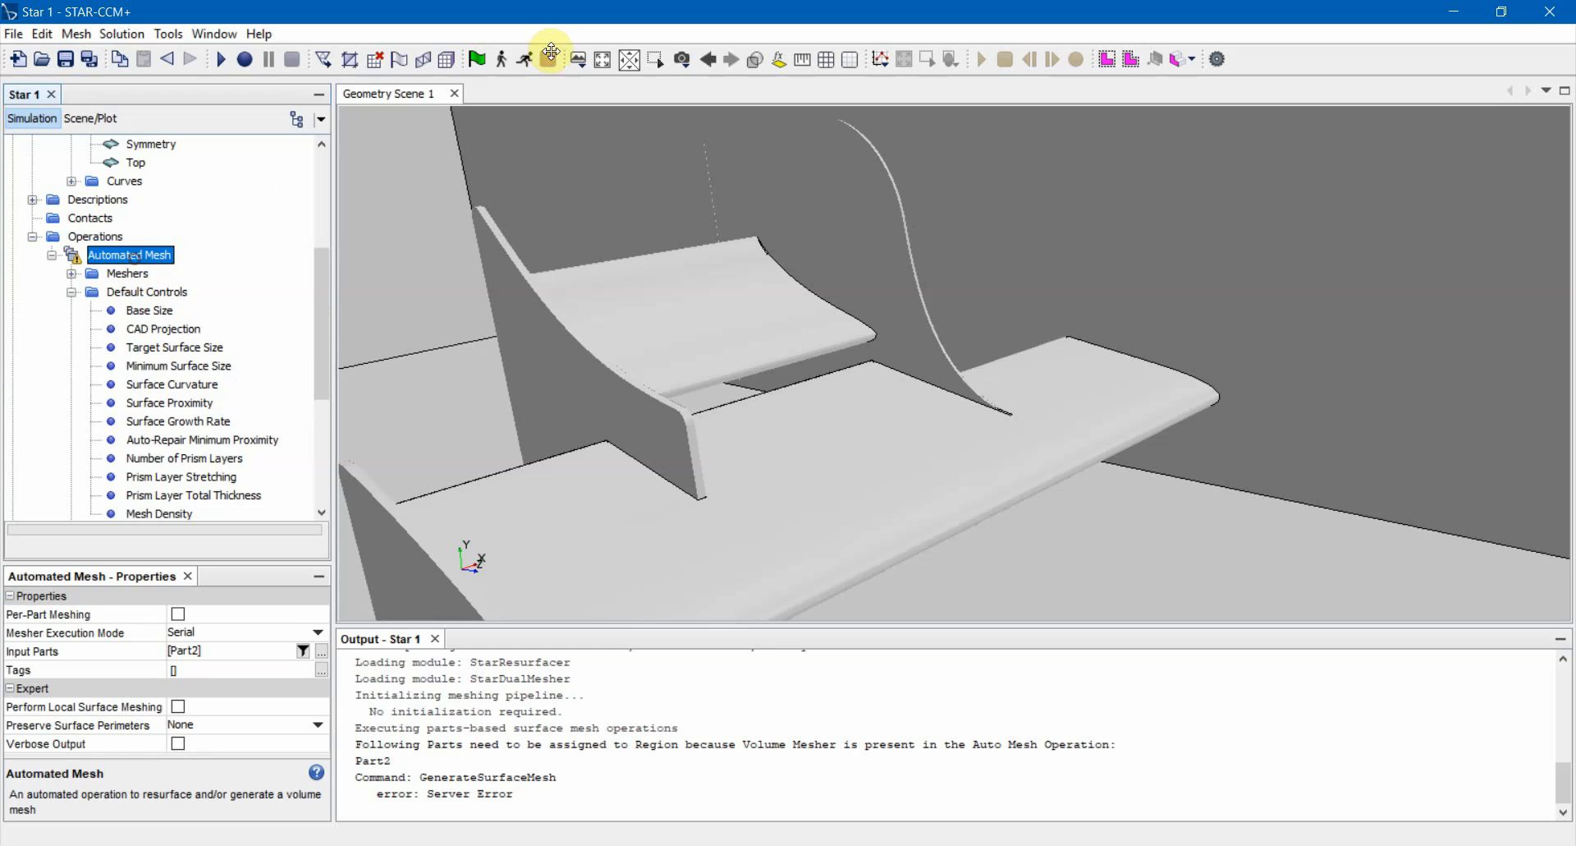
pyautogui.click(418, 62)
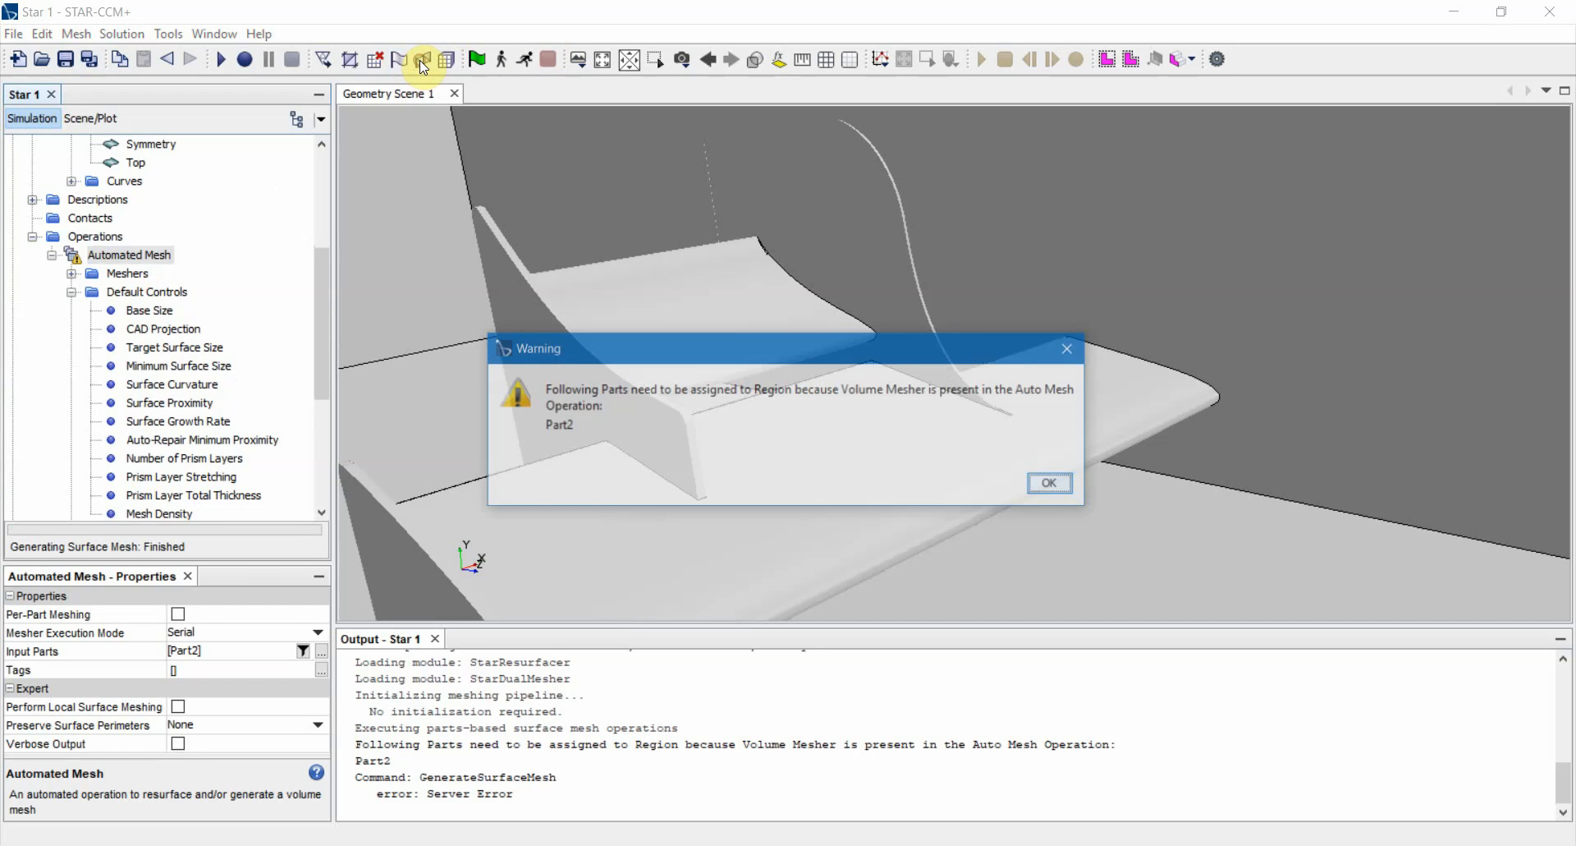
pyautogui.click(1055, 484)
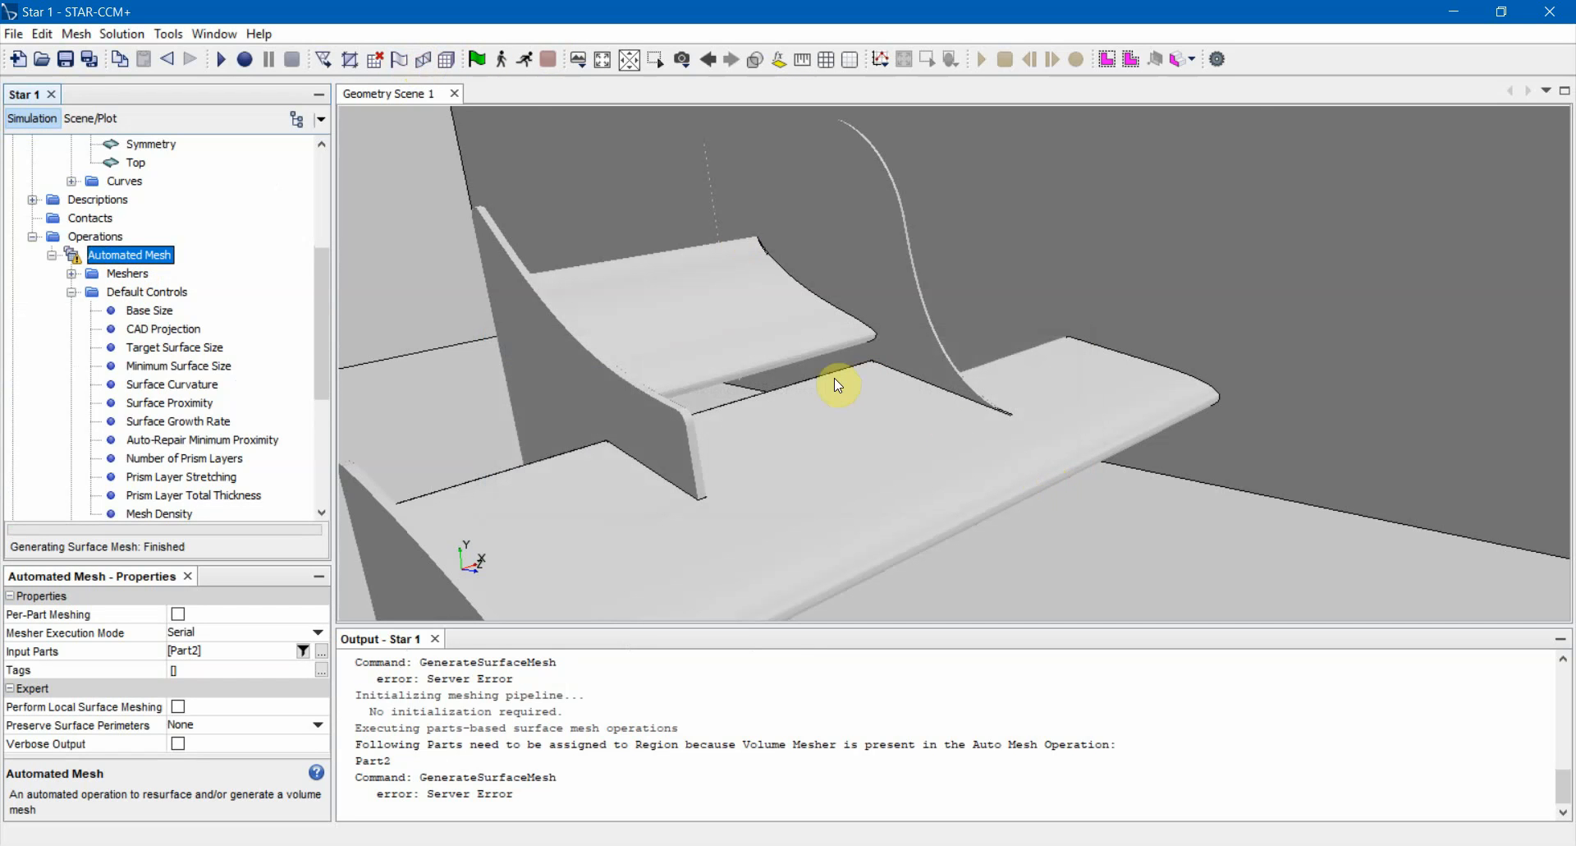
# Remove the Automatic Surface Repair, Prism Layer and Polyhedral meshers from the Automated Mesh operation and generate the surface mesh.
pyautogui.rightClick(140, 257)
pyautogui.click(144, 263)
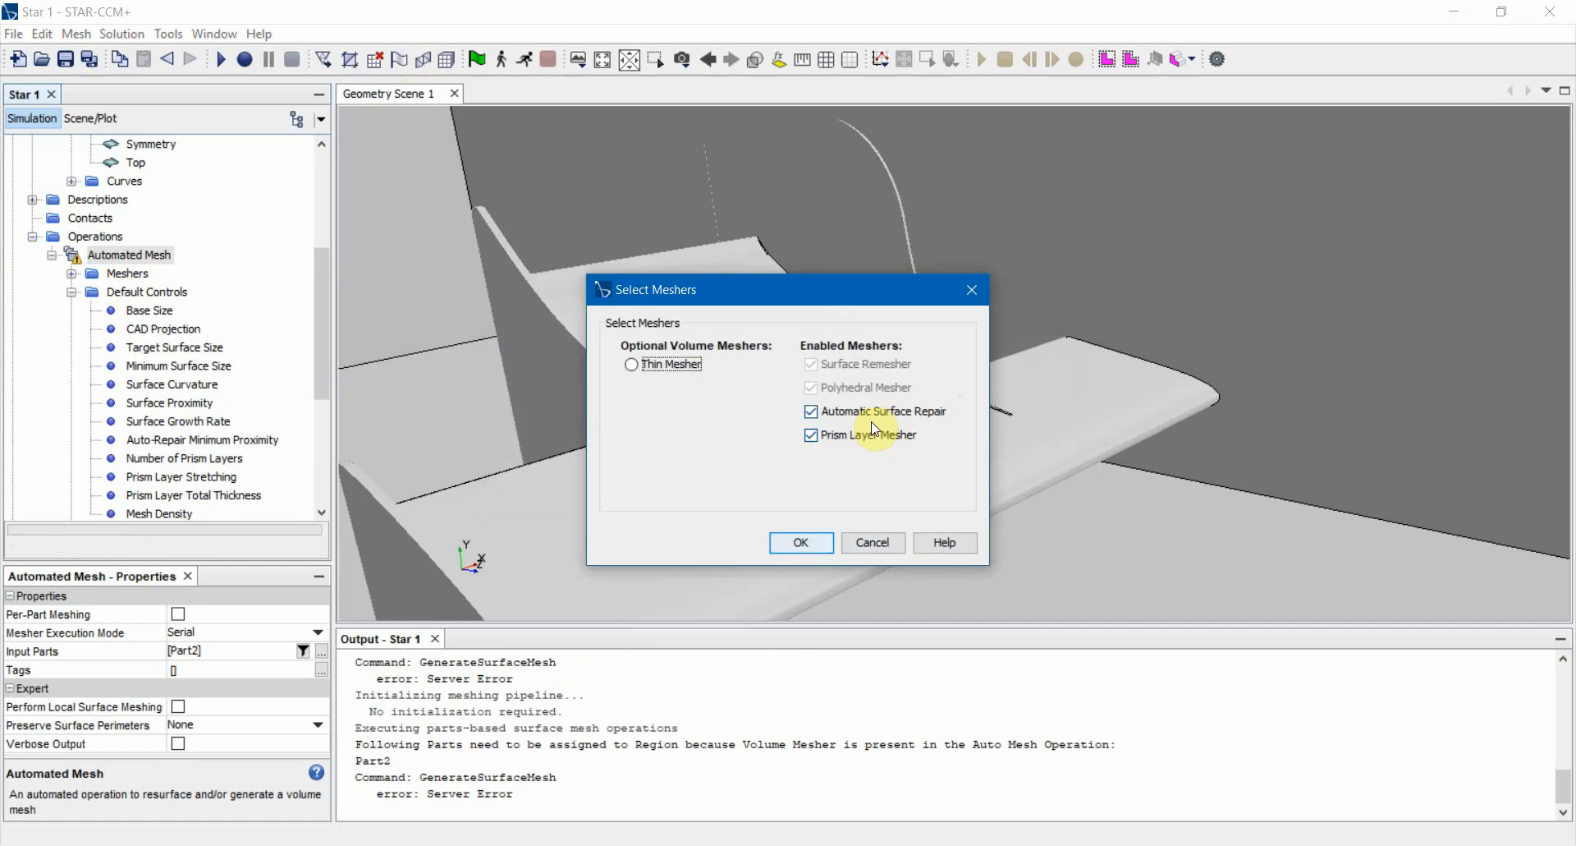
pyautogui.click(869, 413)
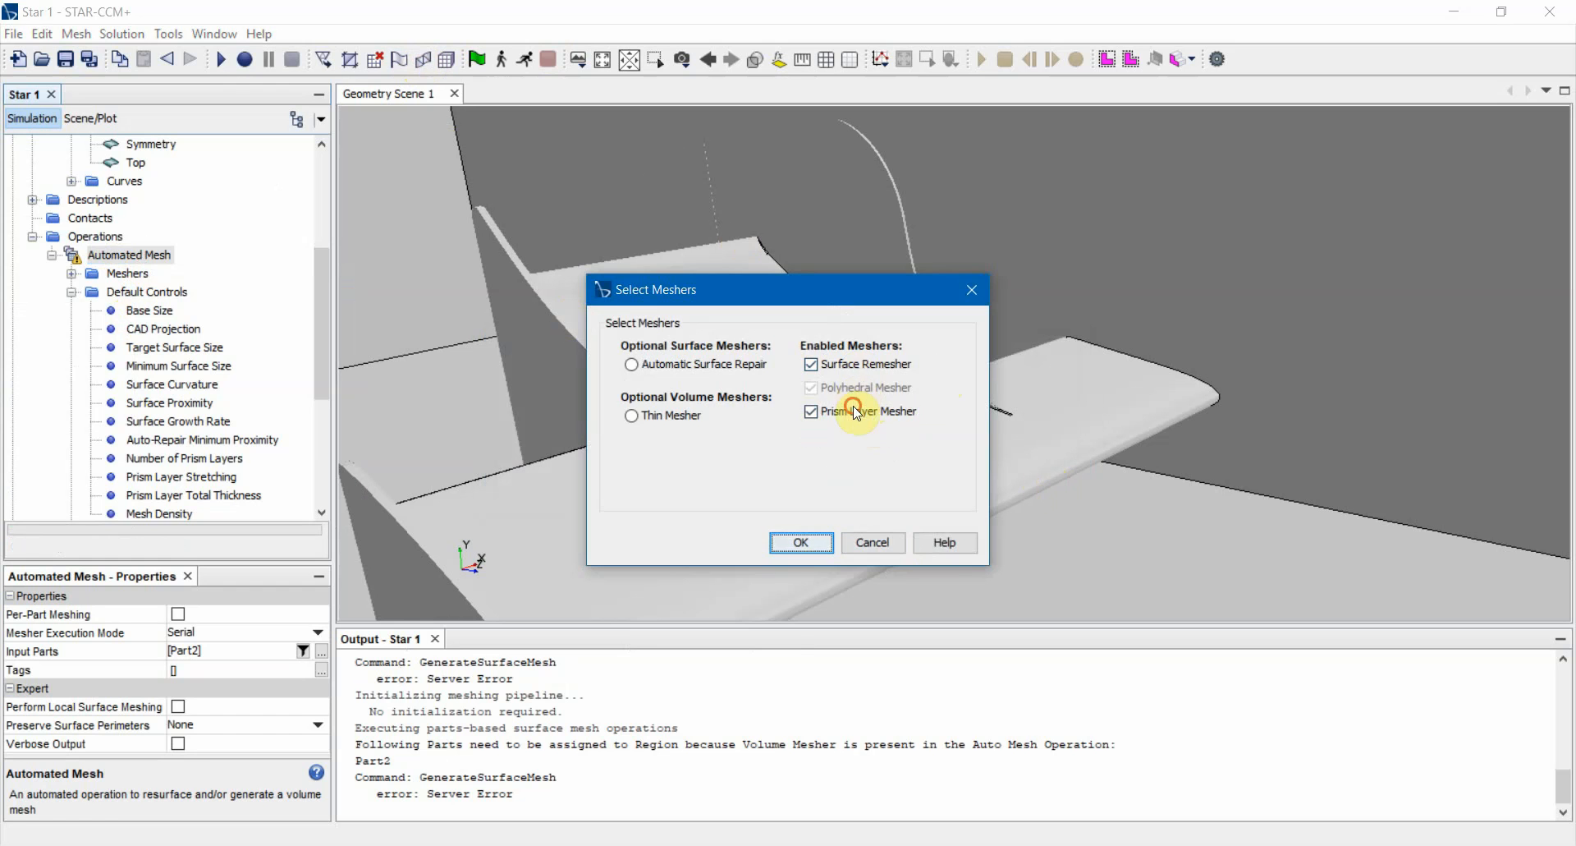
pyautogui.click(853, 410)
pyautogui.click(853, 386)
pyautogui.click(800, 542)
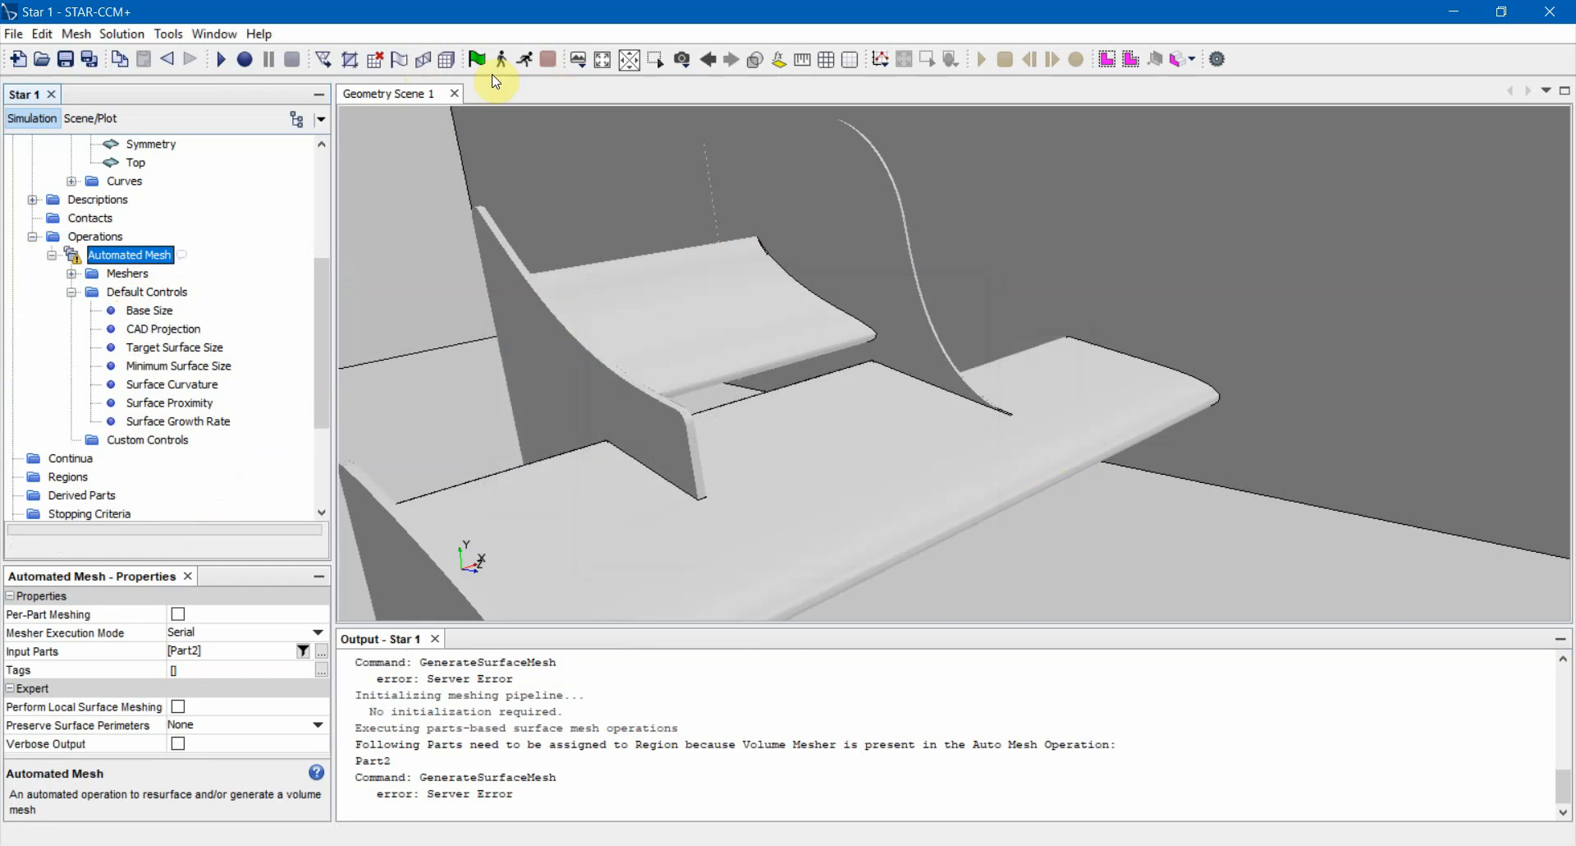
pyautogui.click(432, 61)
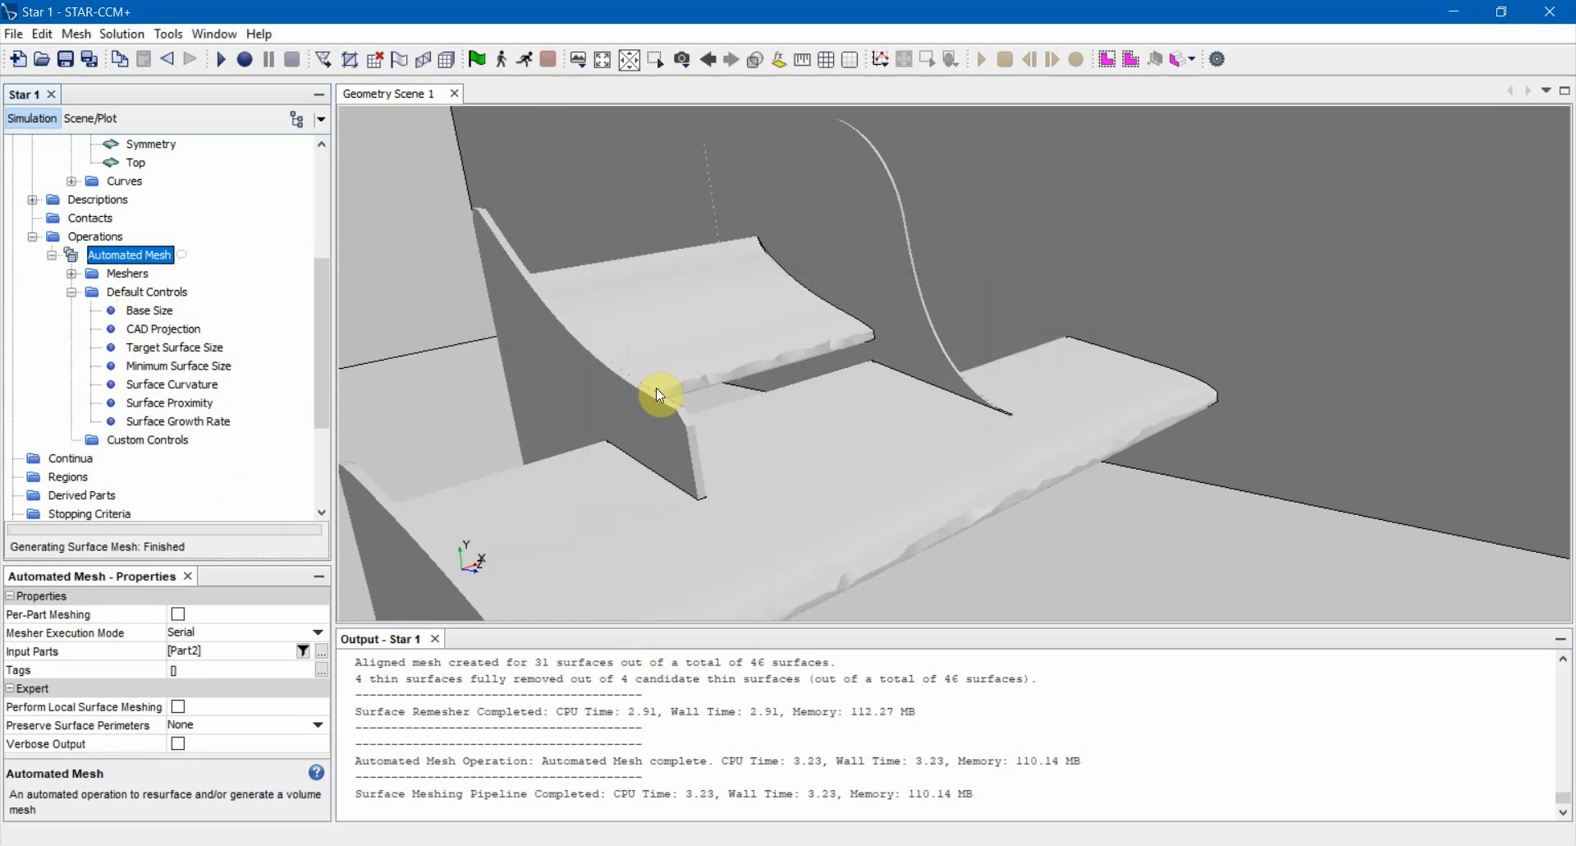
# Create a new mesh scene for displaying the generated surface mesh.
pyautogui.moveTo(758, 406)
pyautogui.mouseDown()
pyautogui.moveTo(715, 411)
pyautogui.moveTo(816, 363)
pyautogui.moveTo(651, 404)
pyautogui.mouseUp()
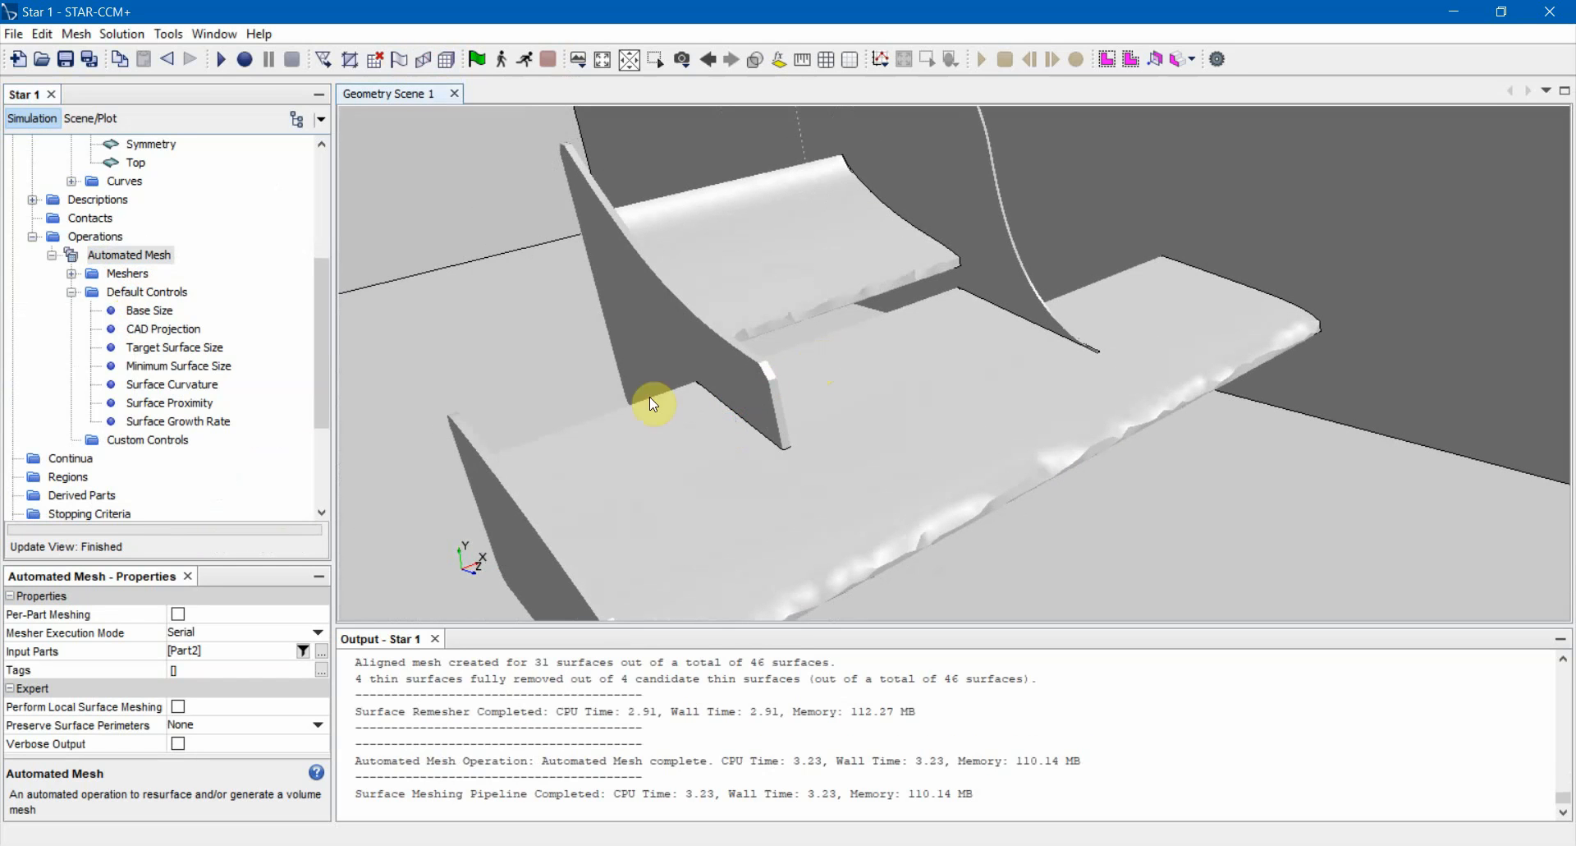
pyautogui.scroll(-3, 213, 333)
pyautogui.scroll(2, 155, 415)
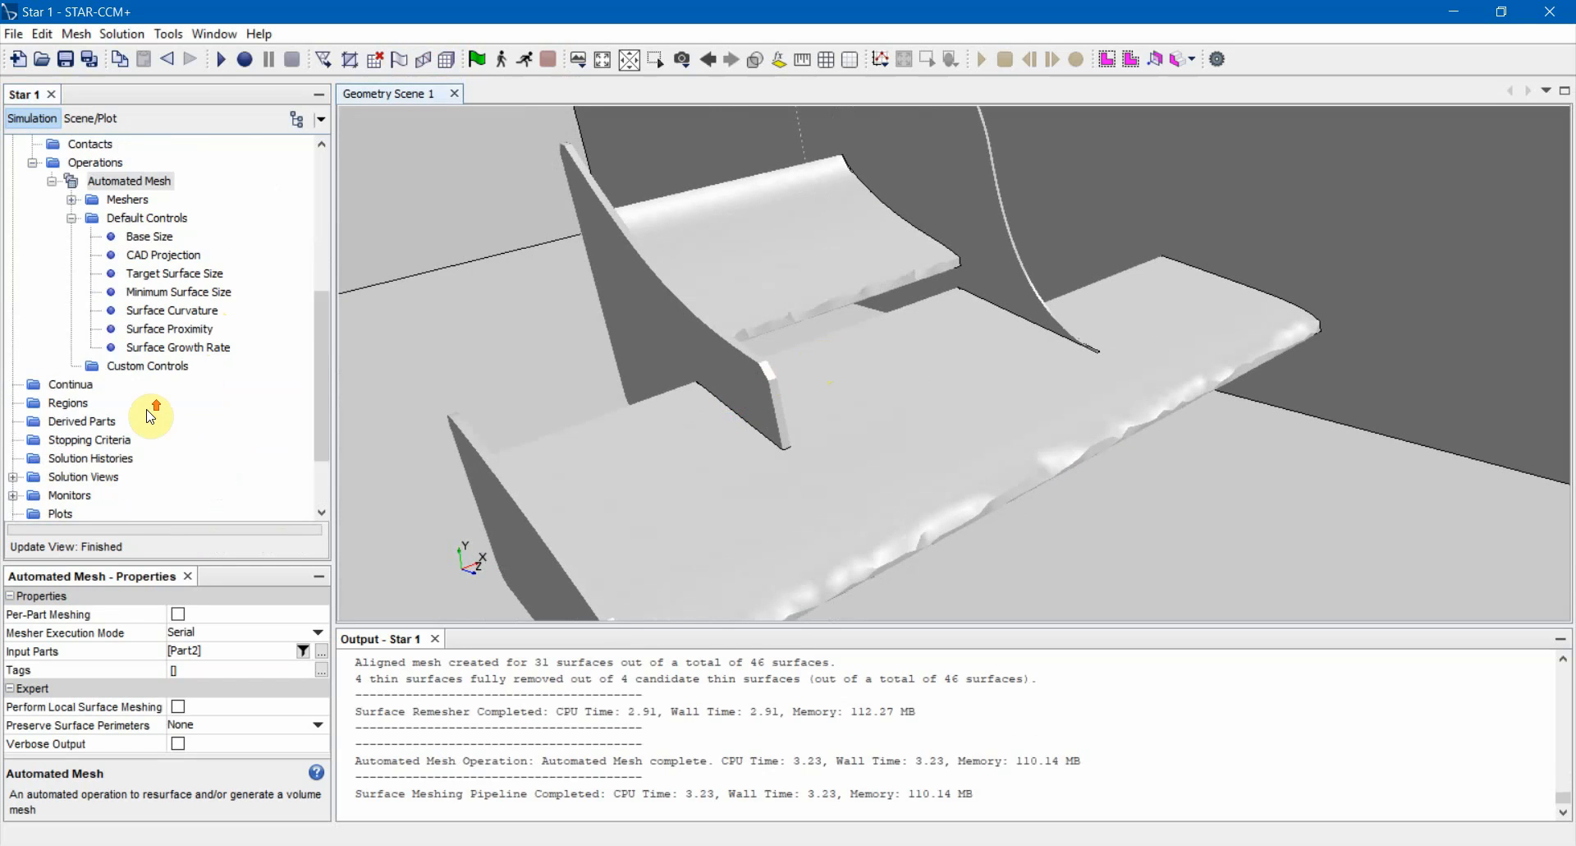
pyautogui.scroll(-2, 159, 386)
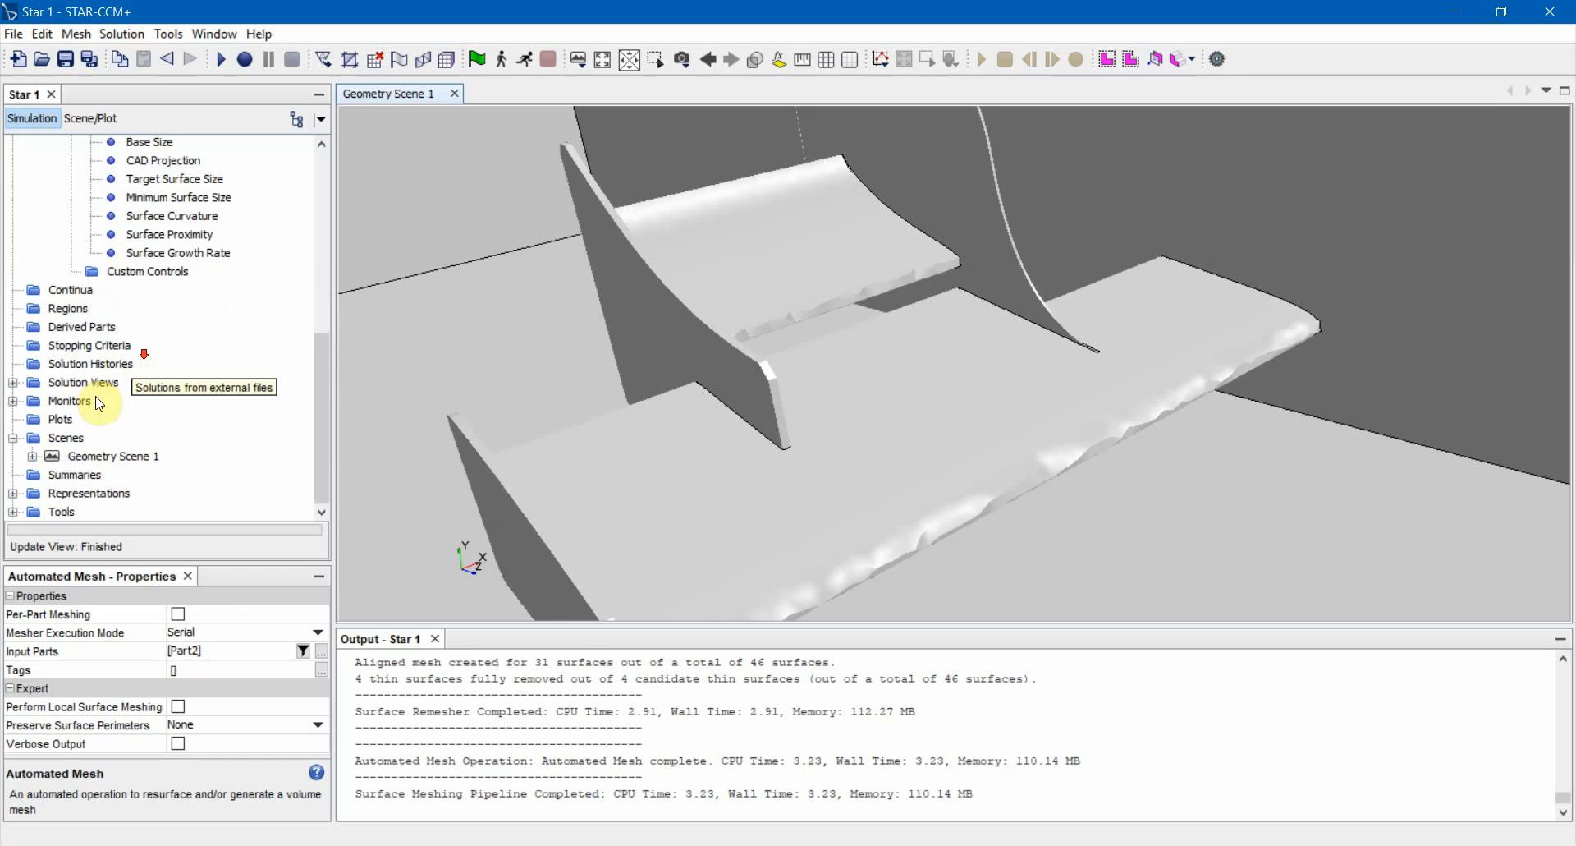
pyautogui.rightClick(53, 436)
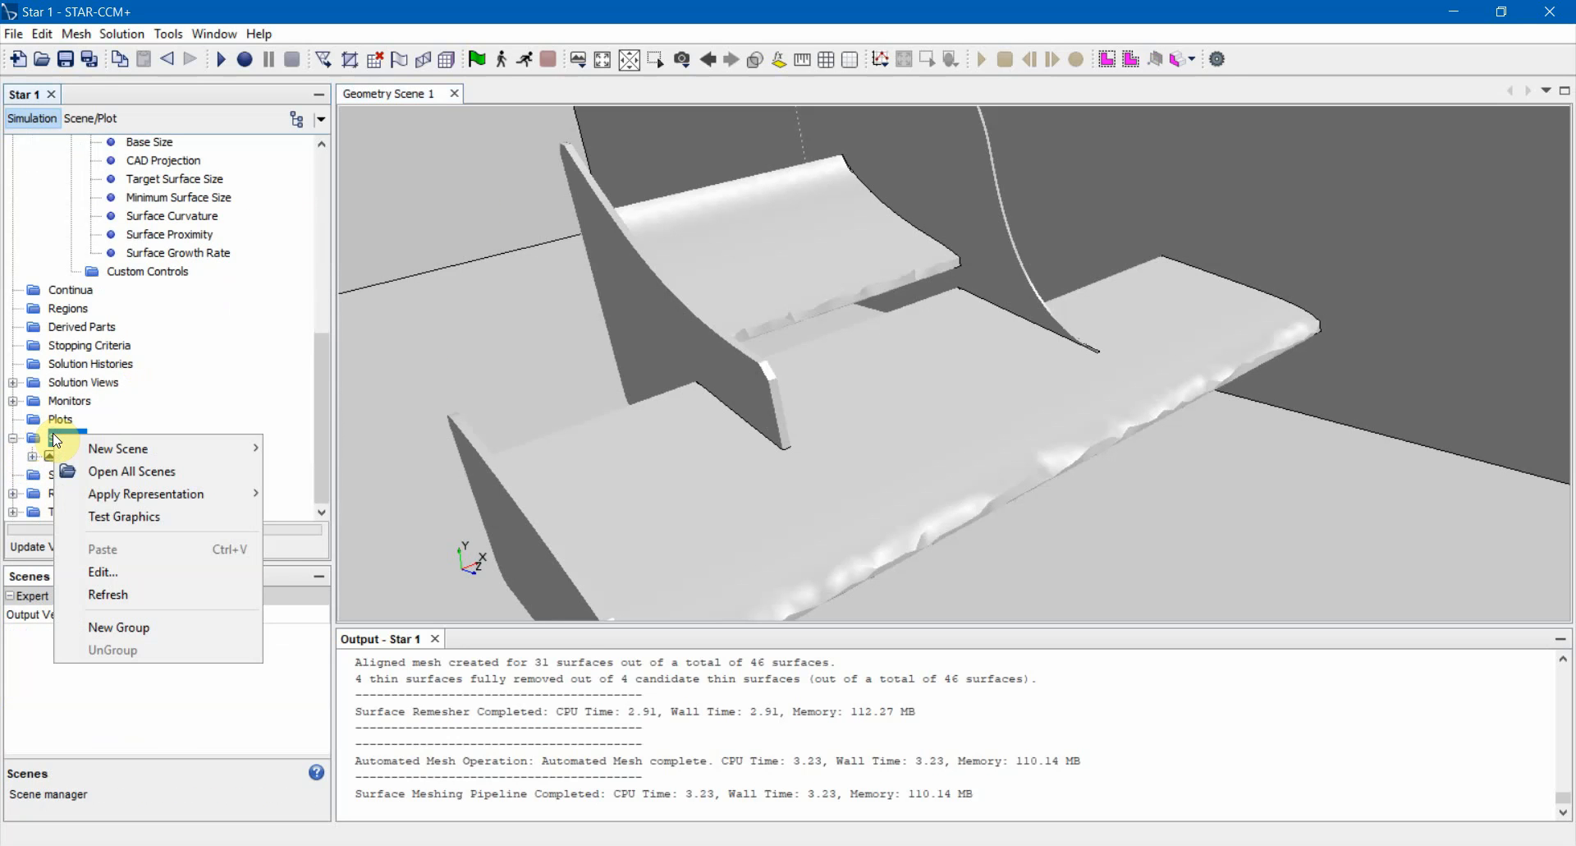
pyautogui.moveTo(101, 454)
pyautogui.click(342, 473)
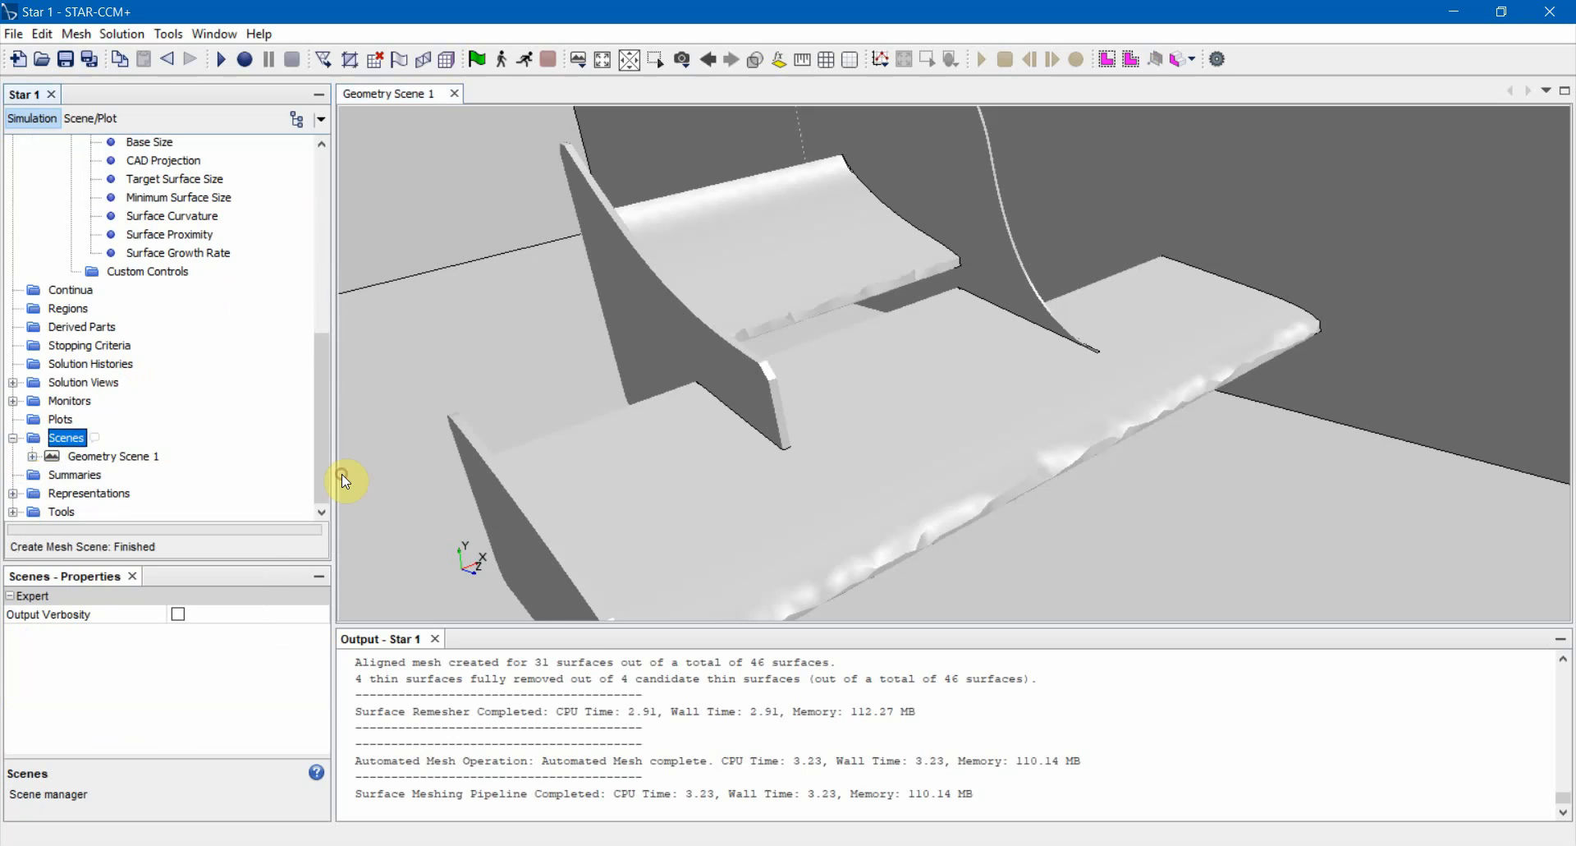
# Examine the surface mesh on the front wing elements and endplates in the mesh scene.
pyautogui.scroll(-4, 1096, 412)
pyautogui.moveTo(1115, 409); pyautogui.dragTo(739, 423)
pyautogui.moveTo(1337, 367); pyautogui.dragTo(780, 378, button='right')
pyautogui.scroll(-9, 946, 370)
pyautogui.moveTo(760, 447); pyautogui.dragTo(928, 345)
pyautogui.scroll(4, 239, 257)
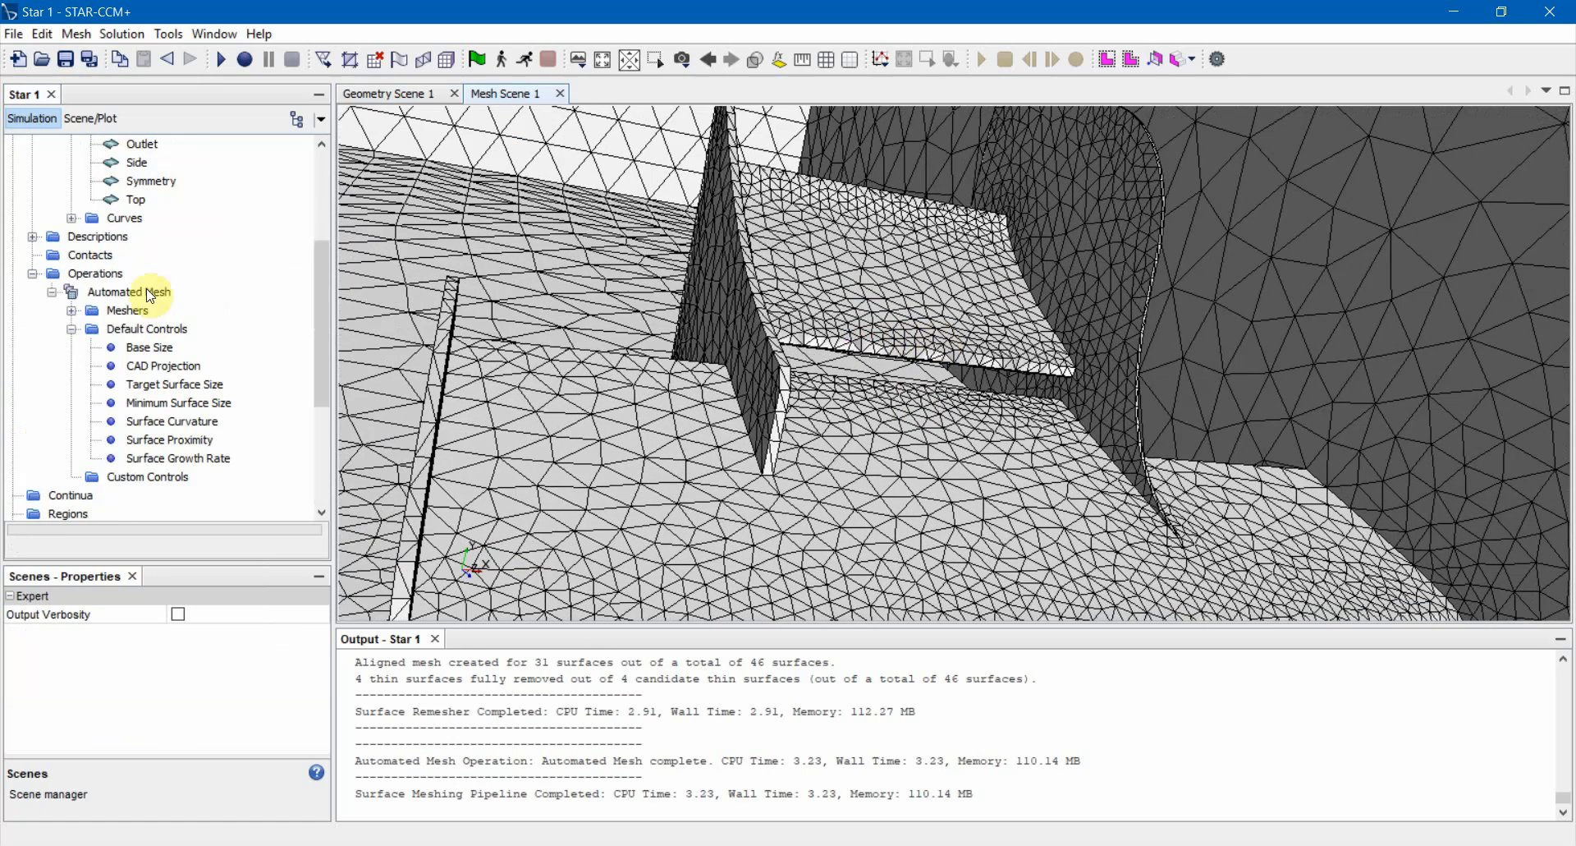
# Add the Polyhedral Mesher and Prism Layer Mesher to the Automated Mesh operation.
pyautogui.click(96, 273)
pyautogui.scroll(-1, 121, 321)
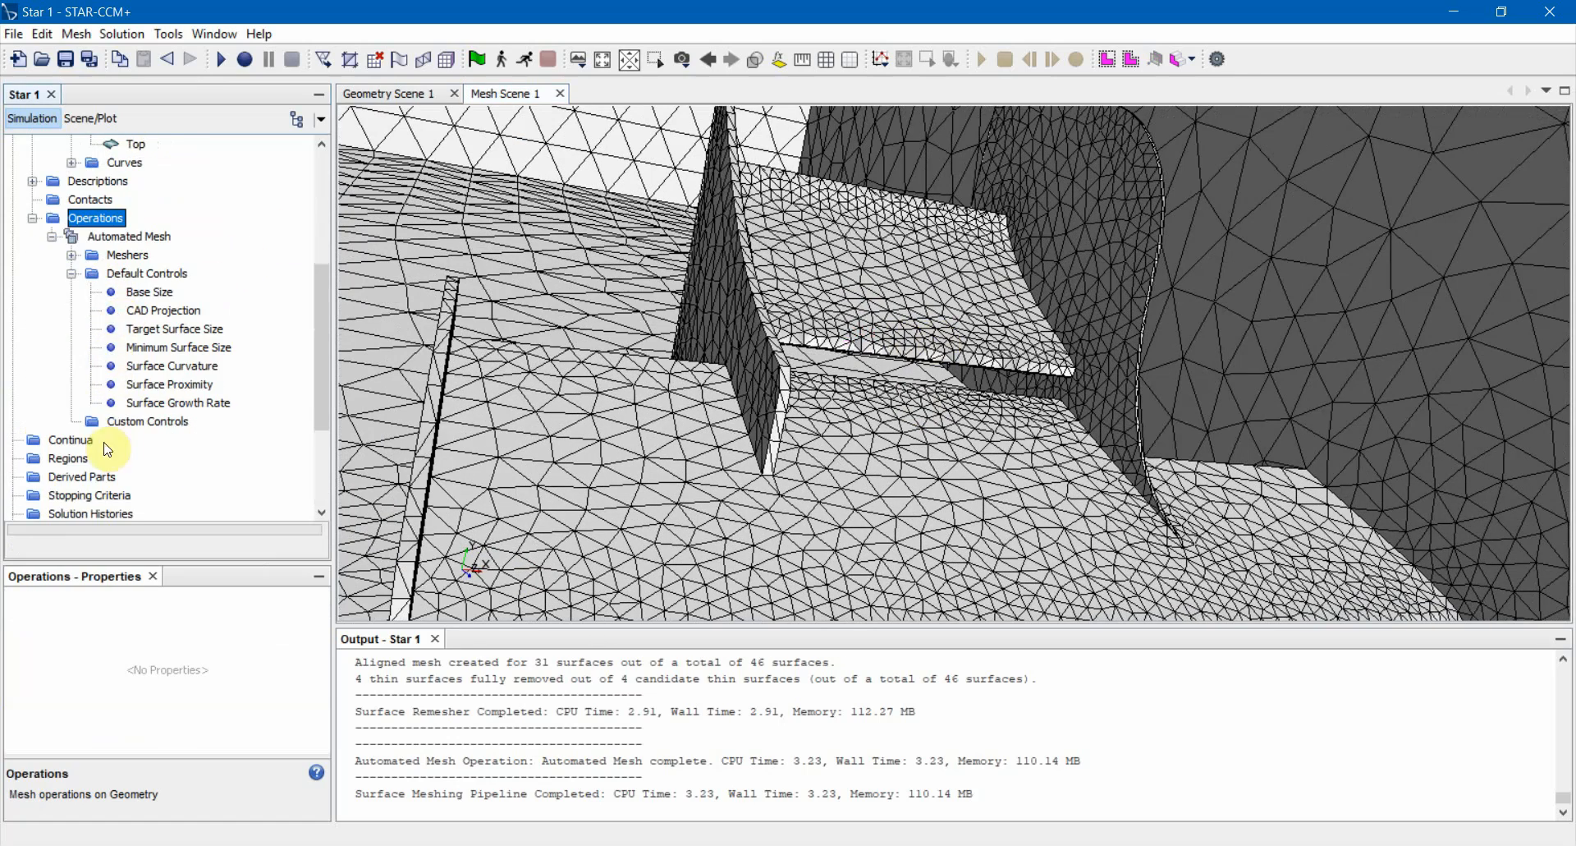
pyautogui.rightClick(135, 240)
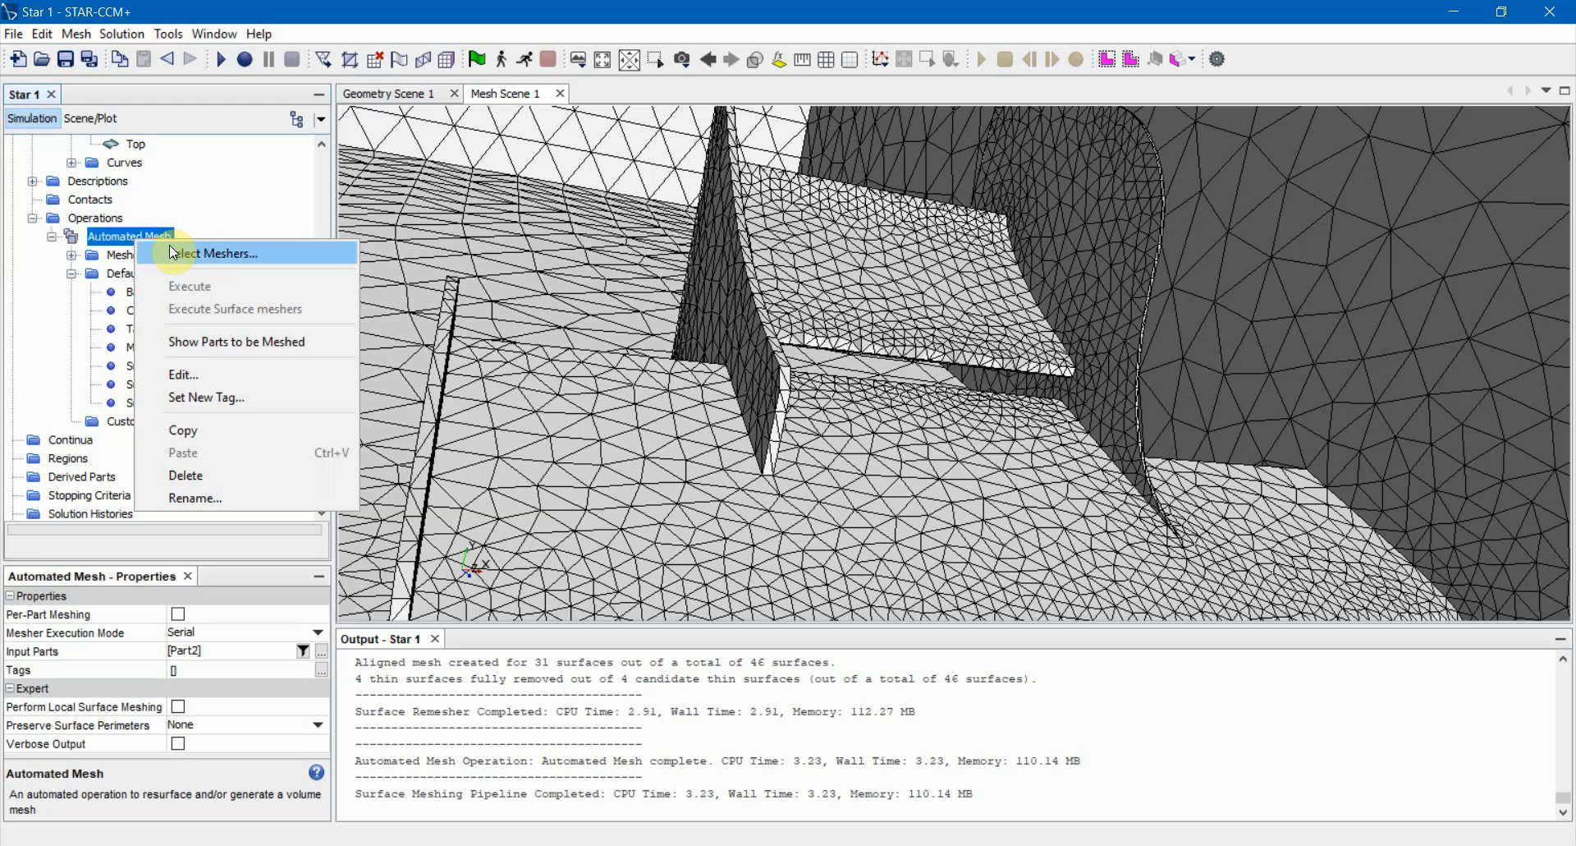
pyautogui.click(169, 244)
pyautogui.click(632, 415)
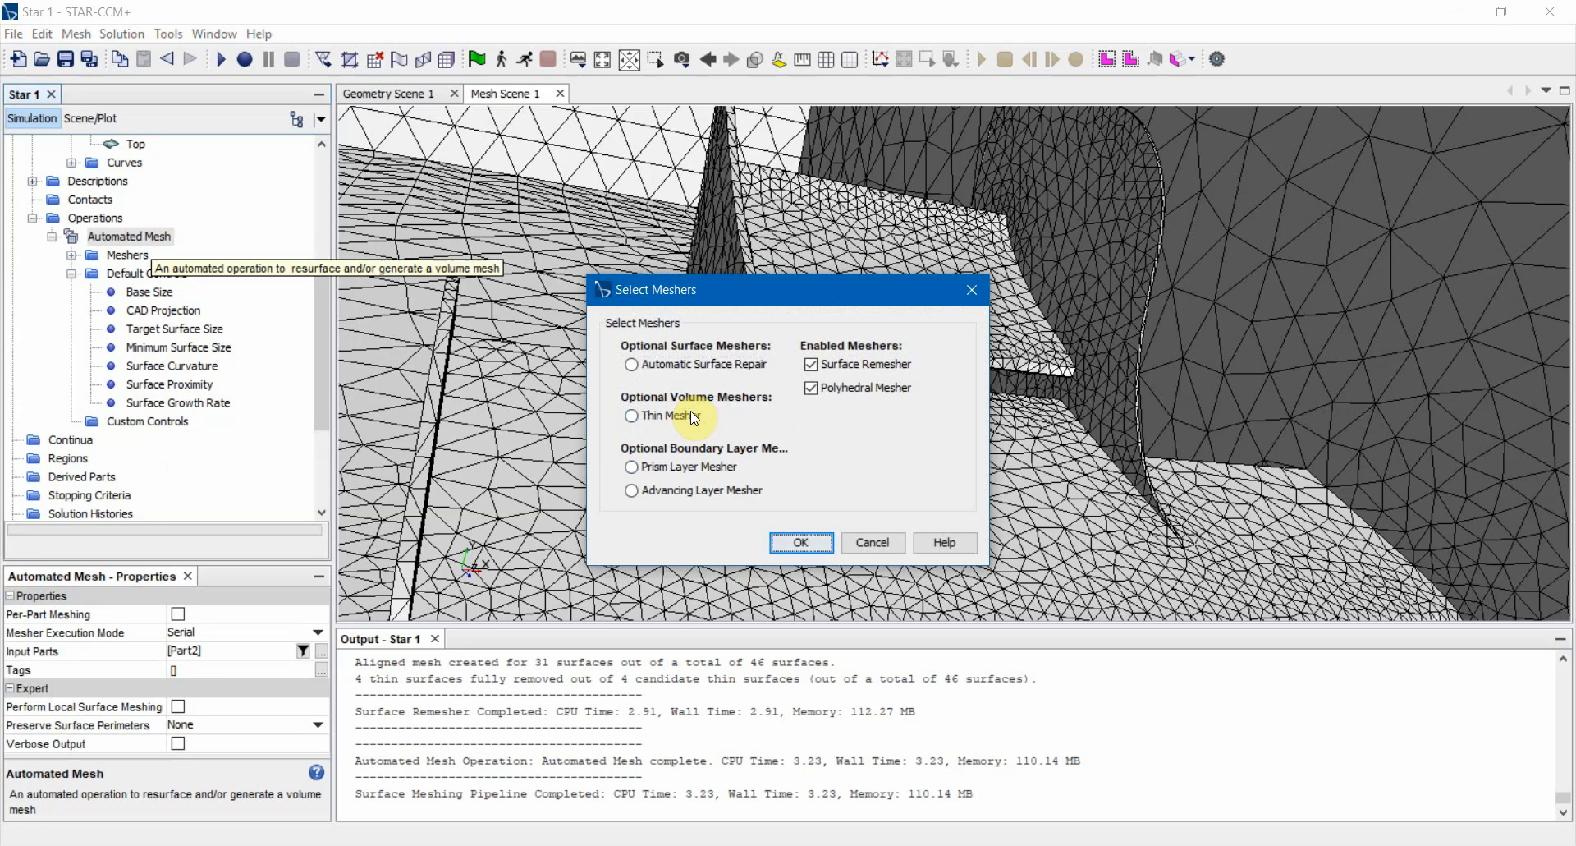
pyautogui.click(687, 467)
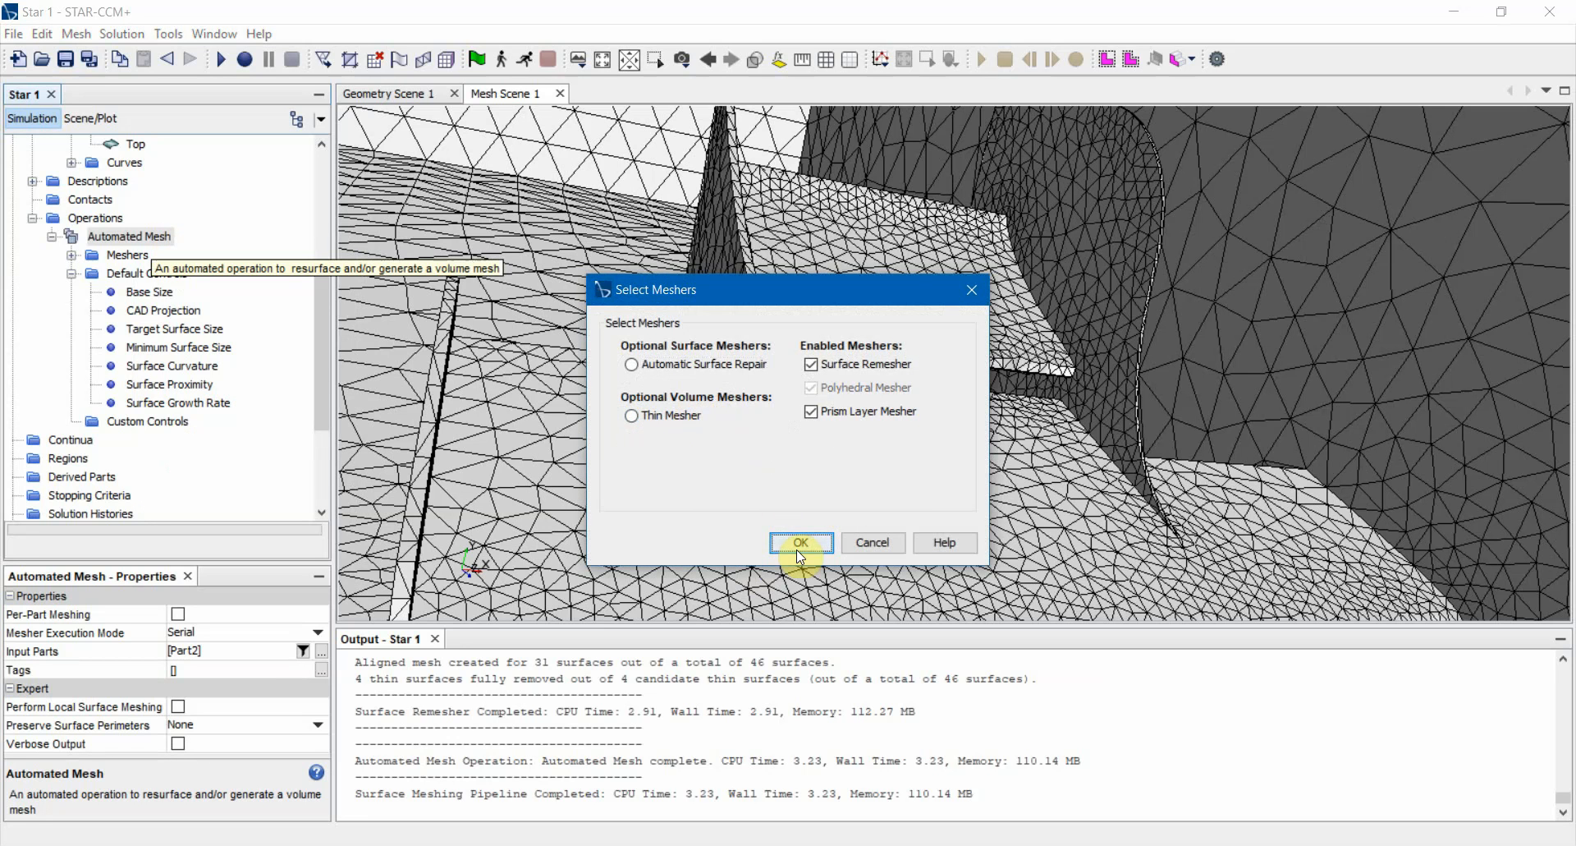
pyautogui.click(800, 542)
# Check the prism layer and surface growth rate default controls and try to generate the volume mesh.
pyautogui.click(184, 460)
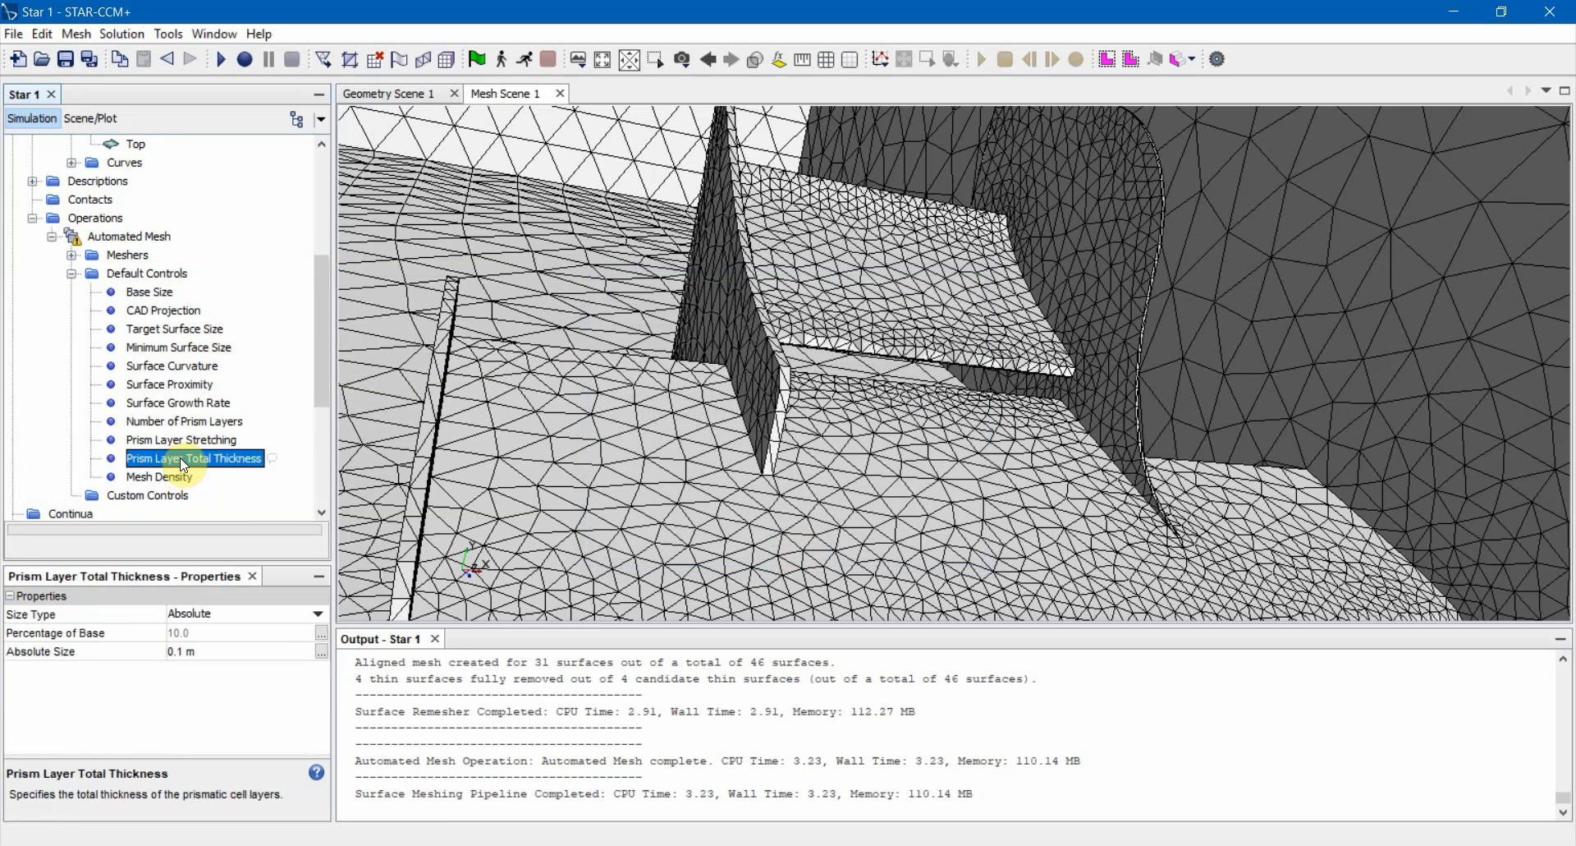
pyautogui.click(178, 436)
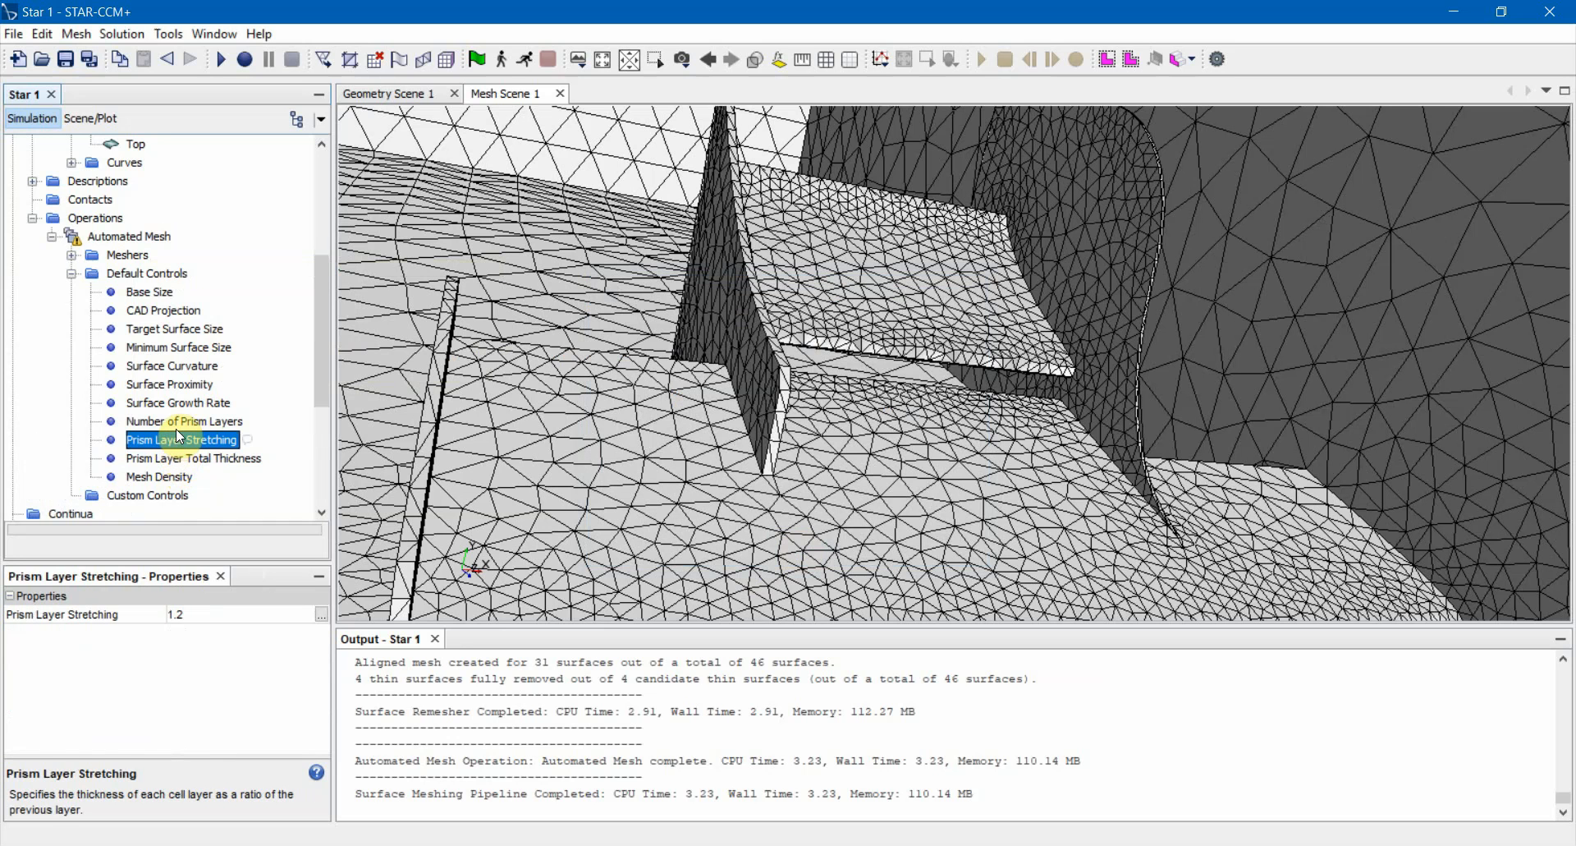
pyautogui.click(174, 420)
pyautogui.click(175, 402)
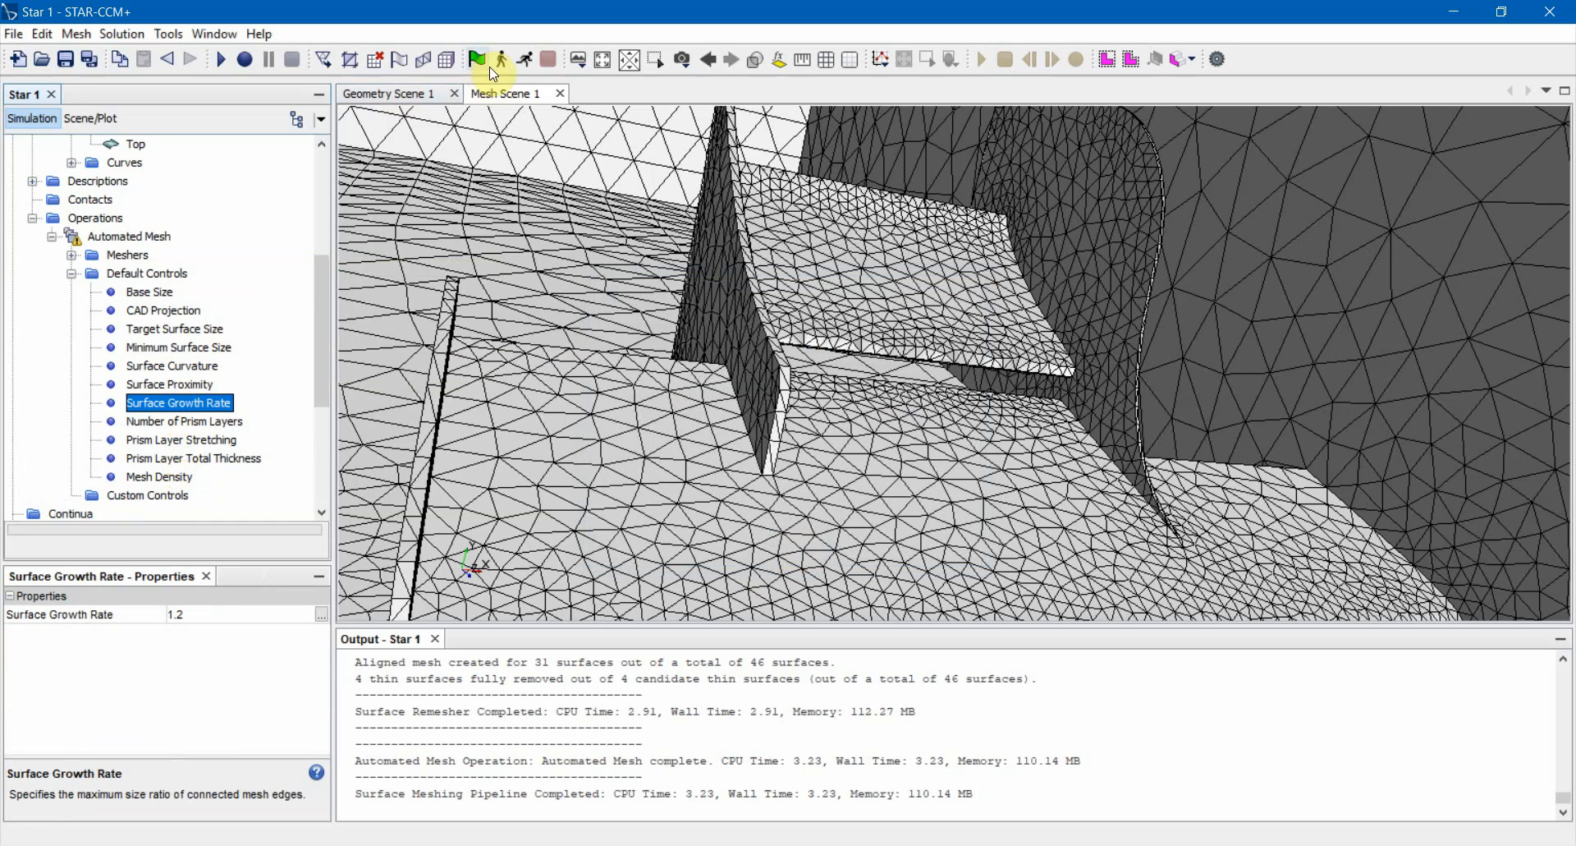
pyautogui.click(448, 63)
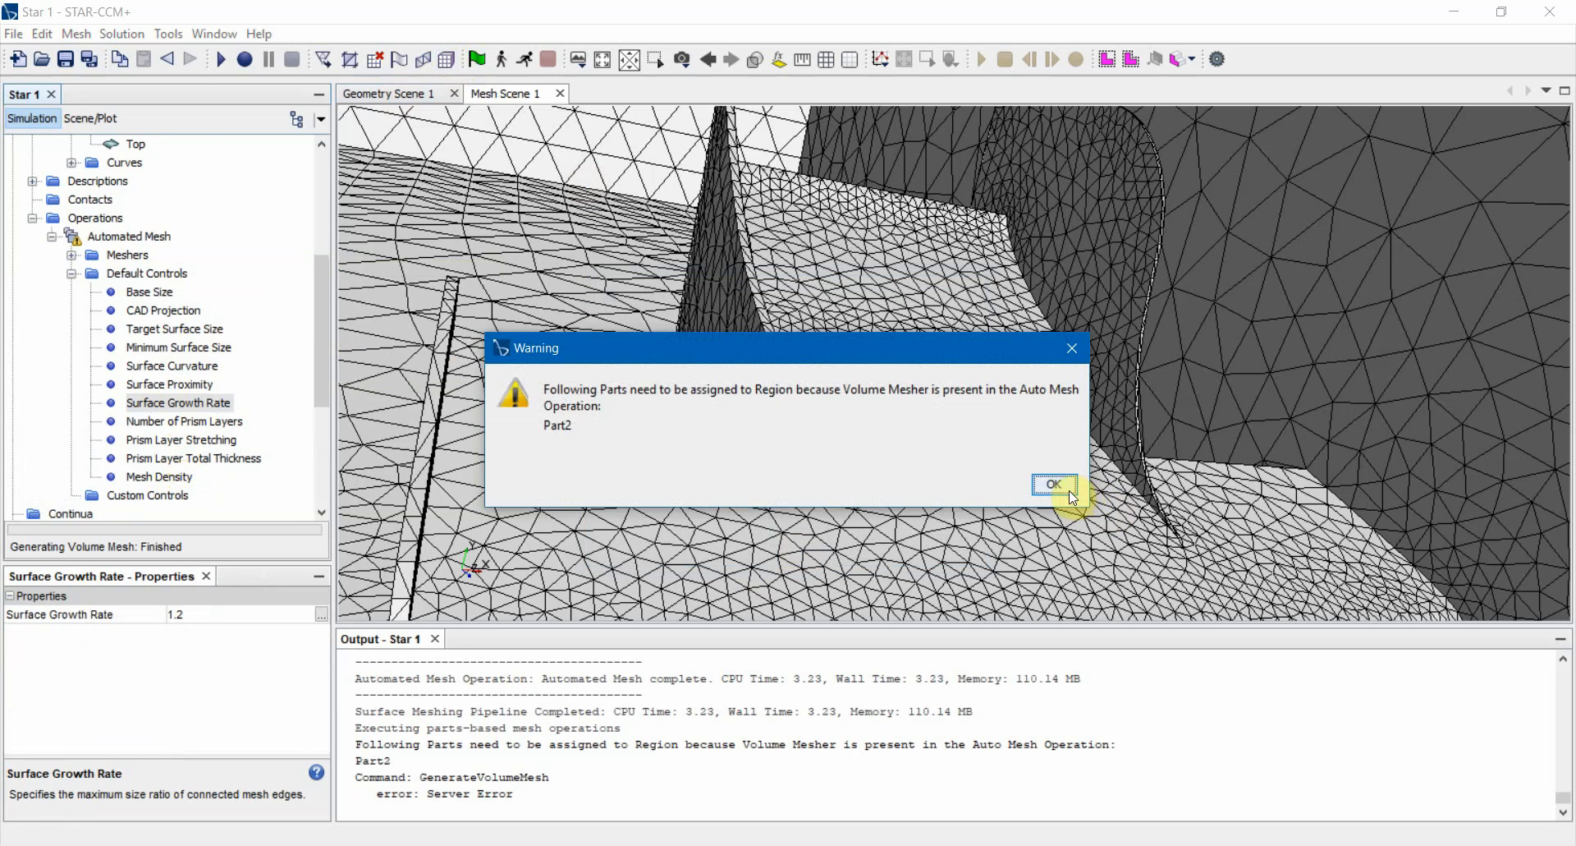
pyautogui.click(1057, 483)
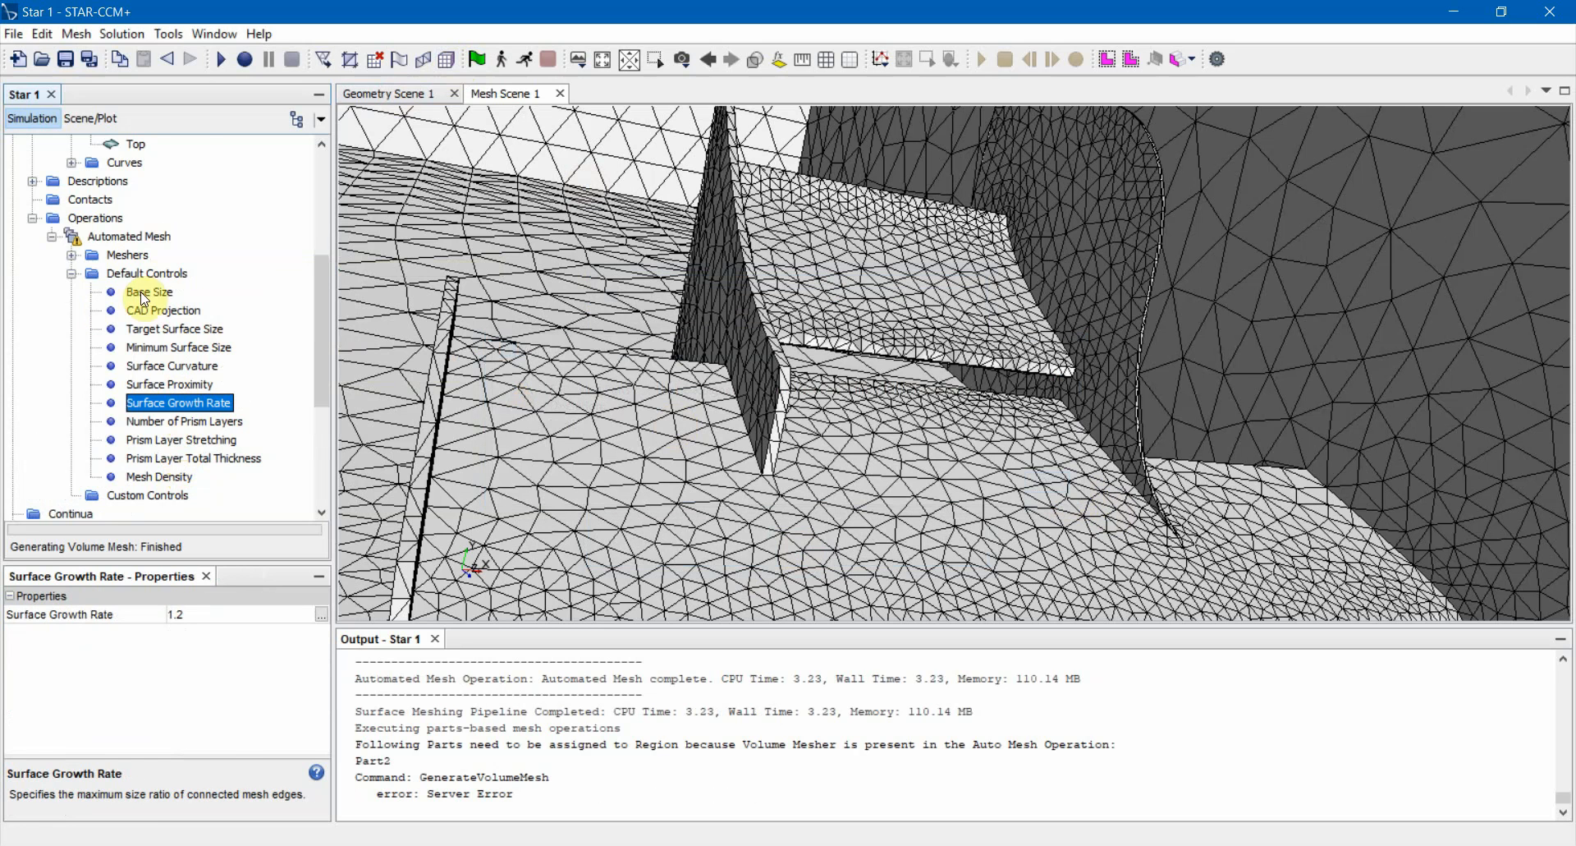
# Create a new region in the simulation.
pyautogui.click(32, 217)
pyautogui.rightClick(70, 296)
pyautogui.click(88, 300)
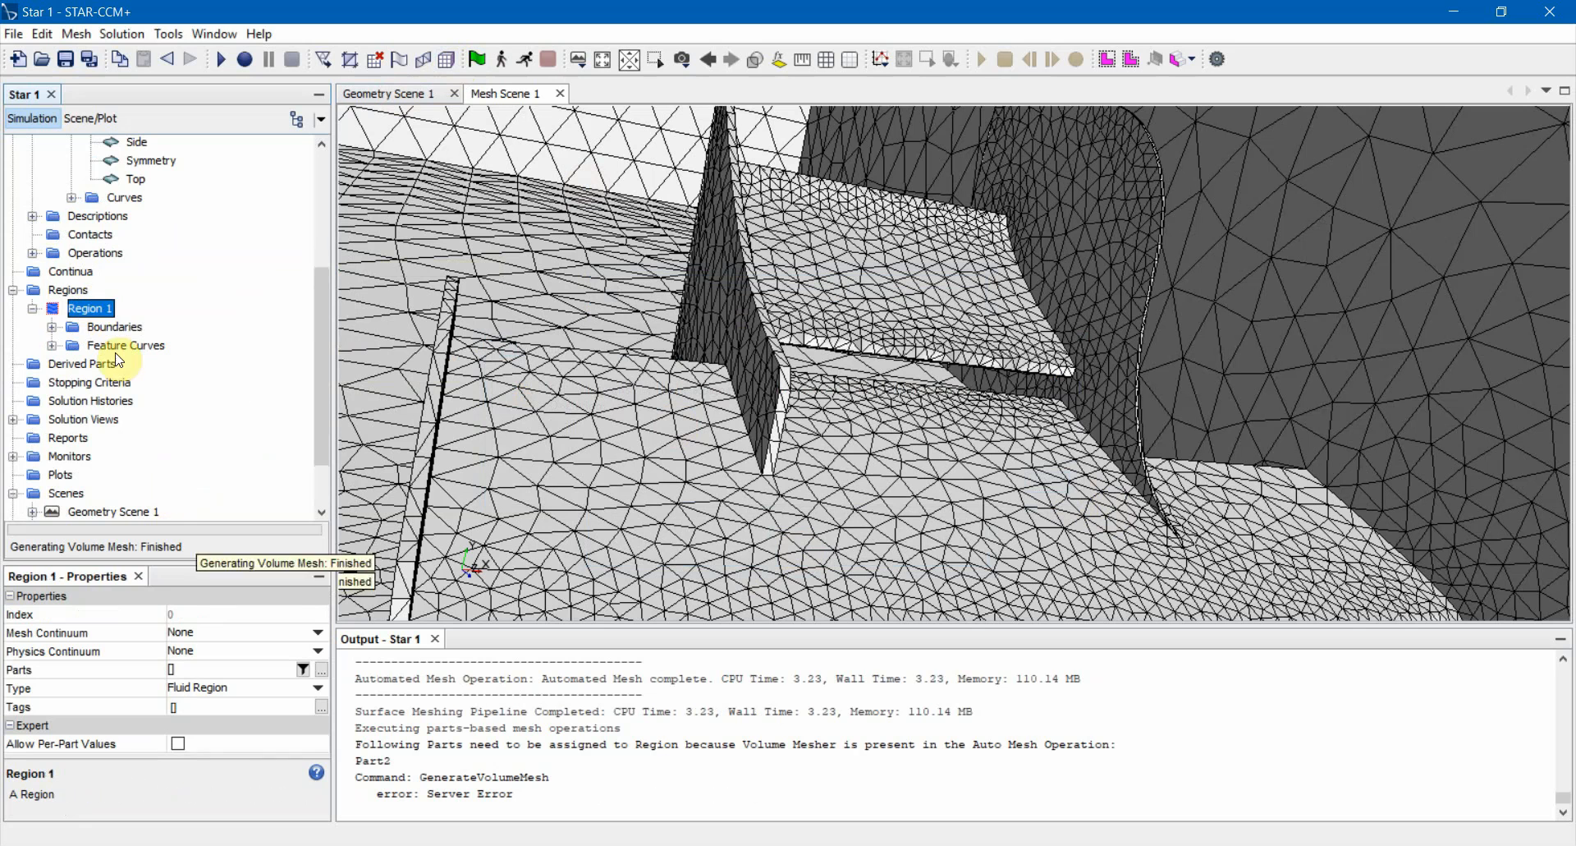
# Check the mesh continuum choices of Region 1 and try again to generate the volume mesh.
pyautogui.click(284, 634)
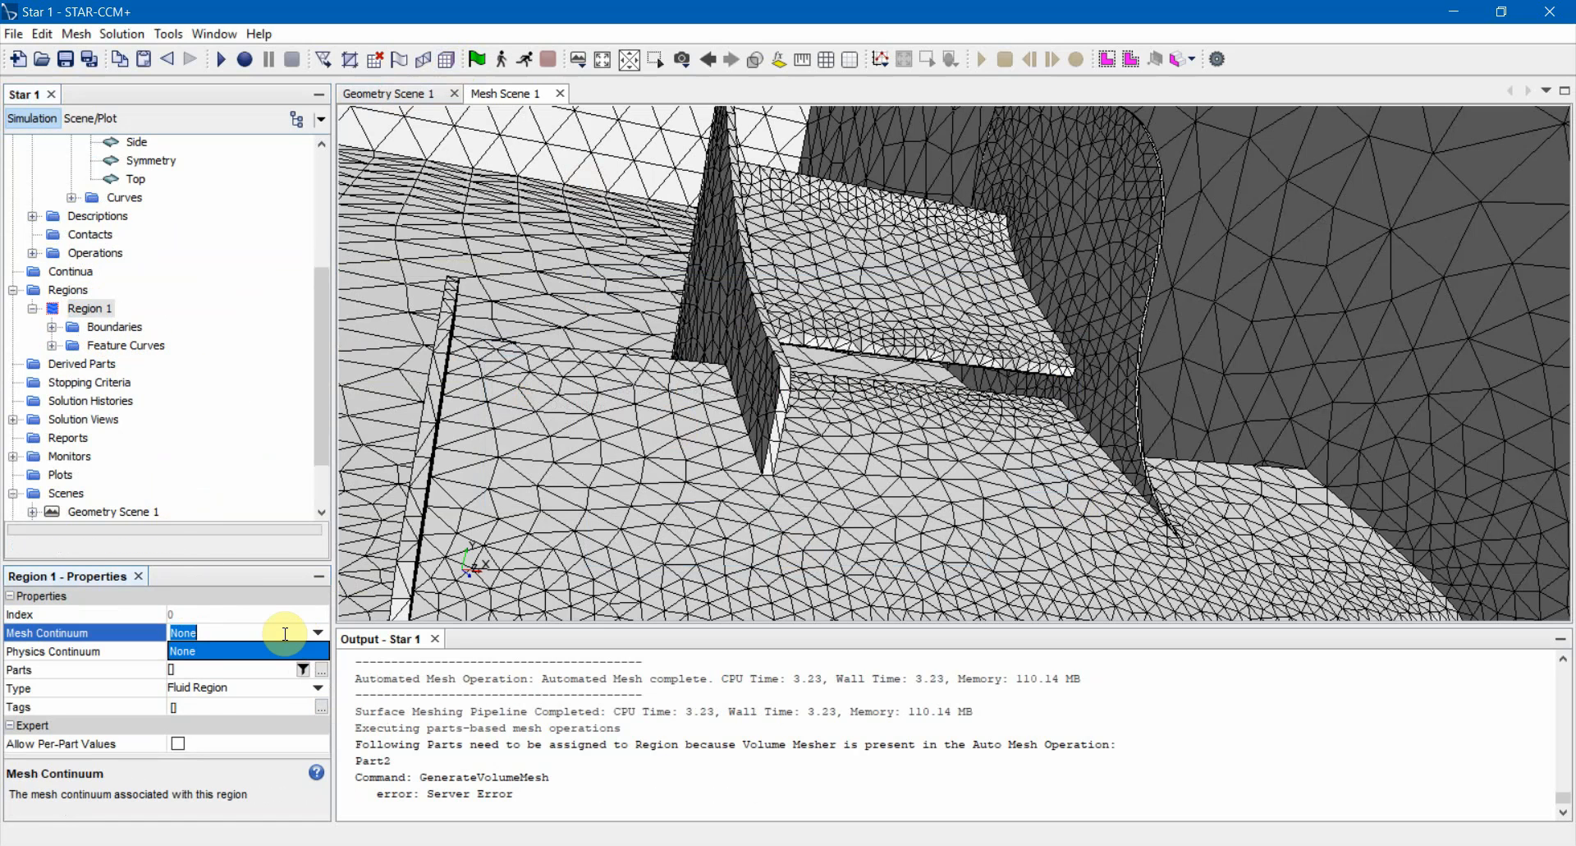
pyautogui.click(447, 59)
pyautogui.click(1056, 483)
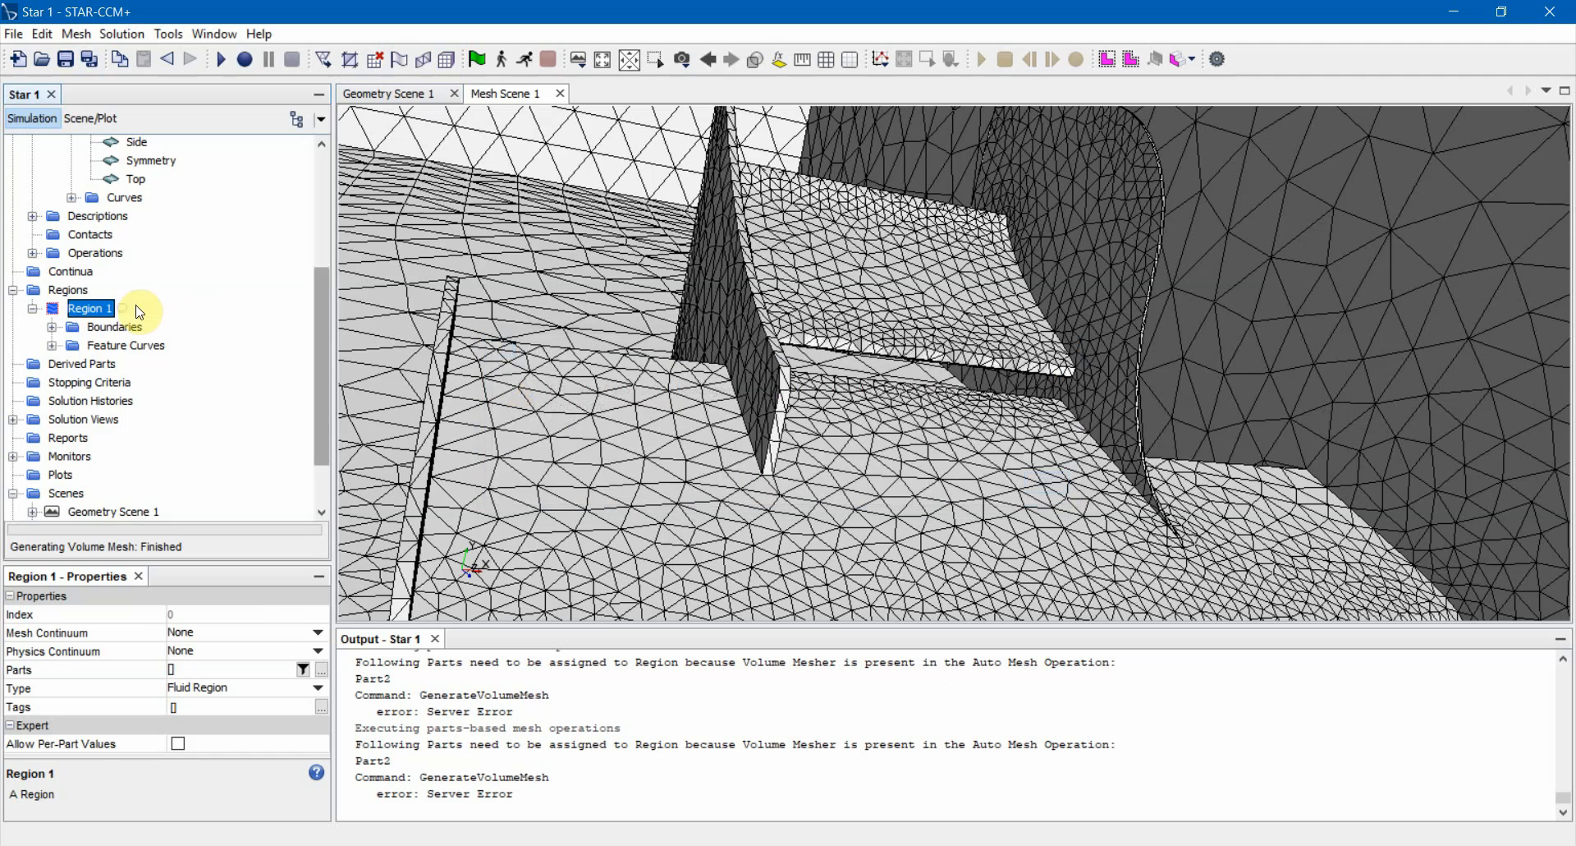
# Assign Part2 to Region 1.
pyautogui.click(113, 327)
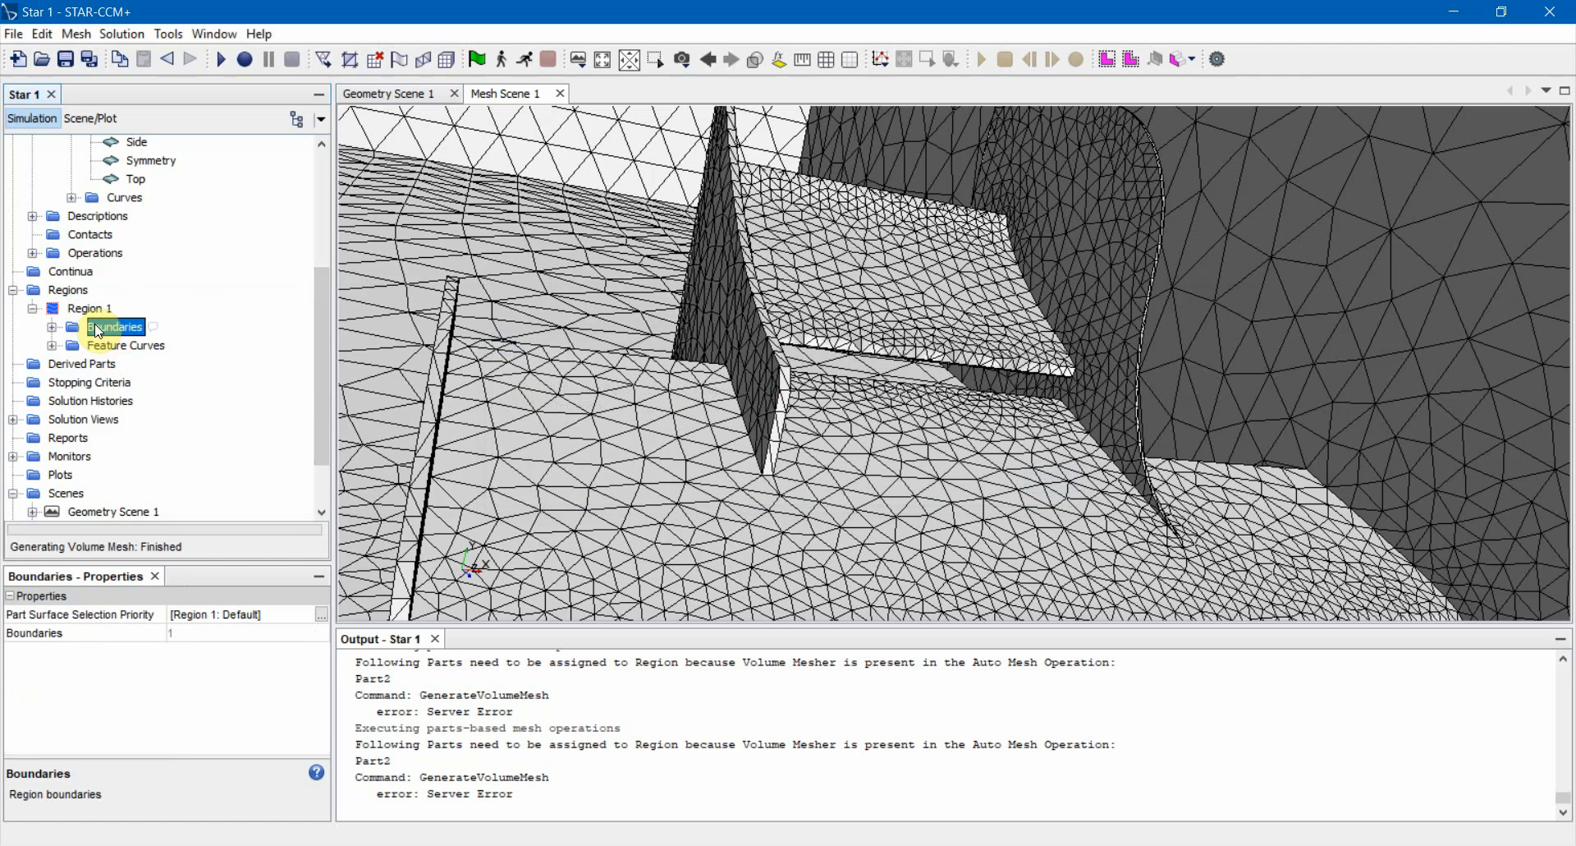
pyautogui.click(90, 309)
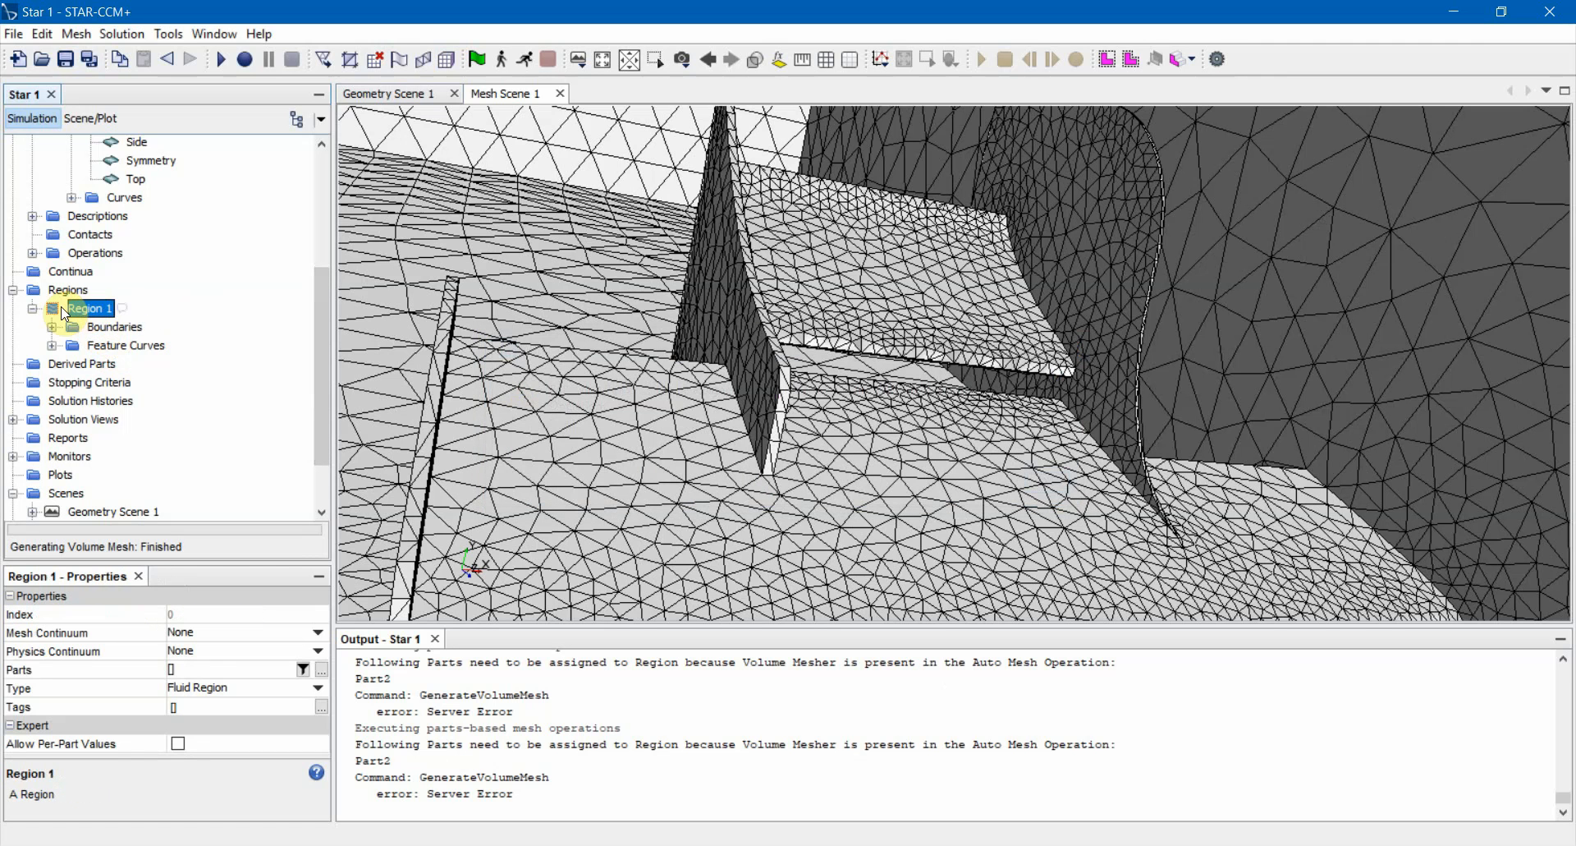
pyautogui.click(322, 670)
pyautogui.click(790, 176)
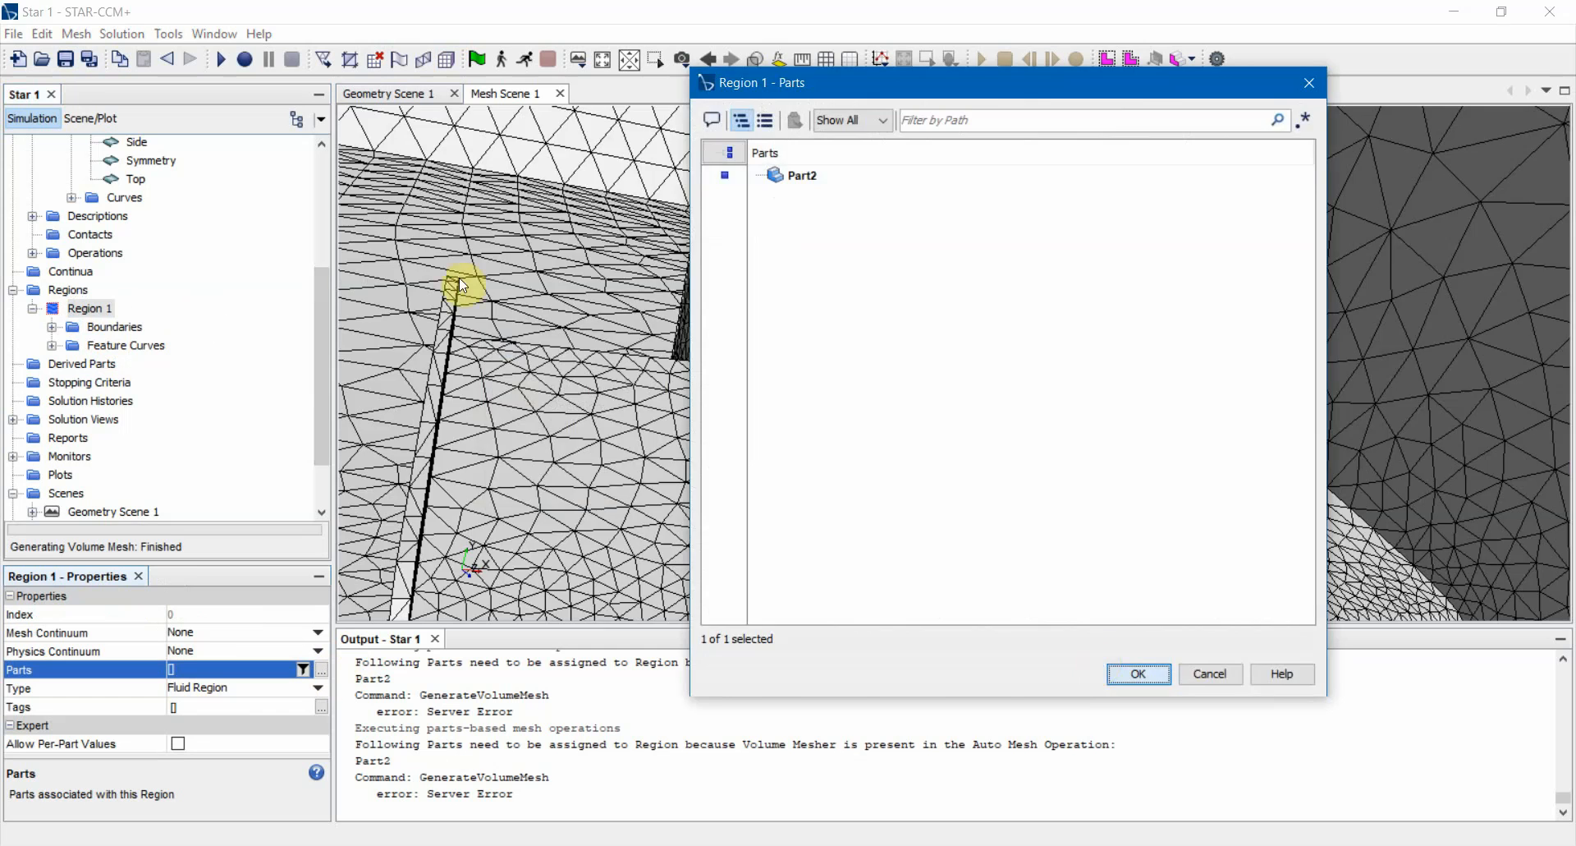
pyautogui.press('Return')
pyautogui.scroll(2, 176, 406)
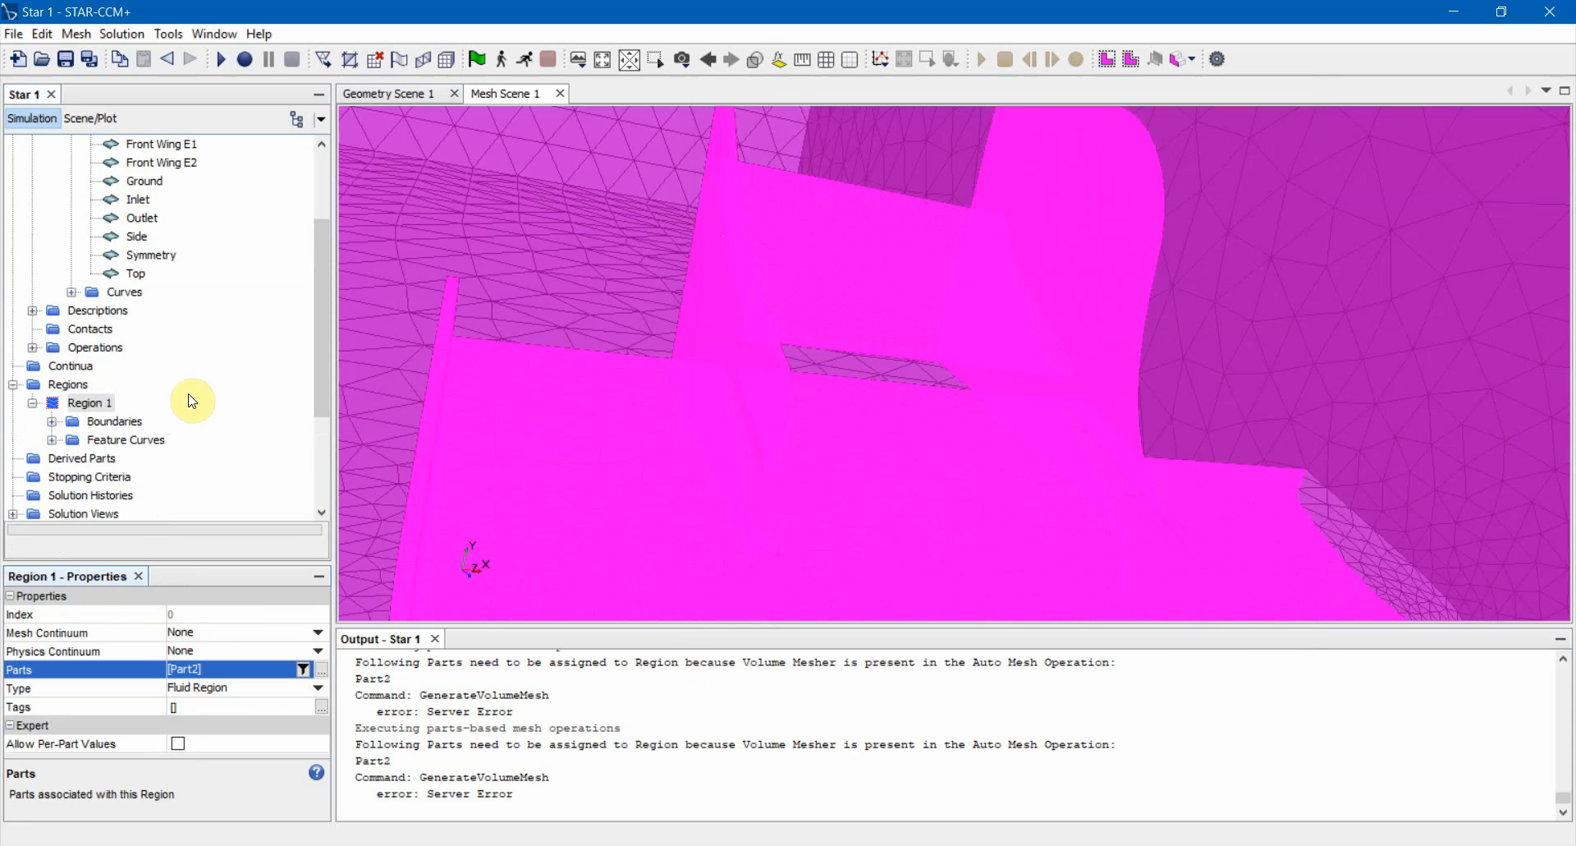
# Check Region 1's type options, assigned parts, and physics and mesh continuum properties, keeping the type as Fluid Region.
pyautogui.rightClick(64, 384)
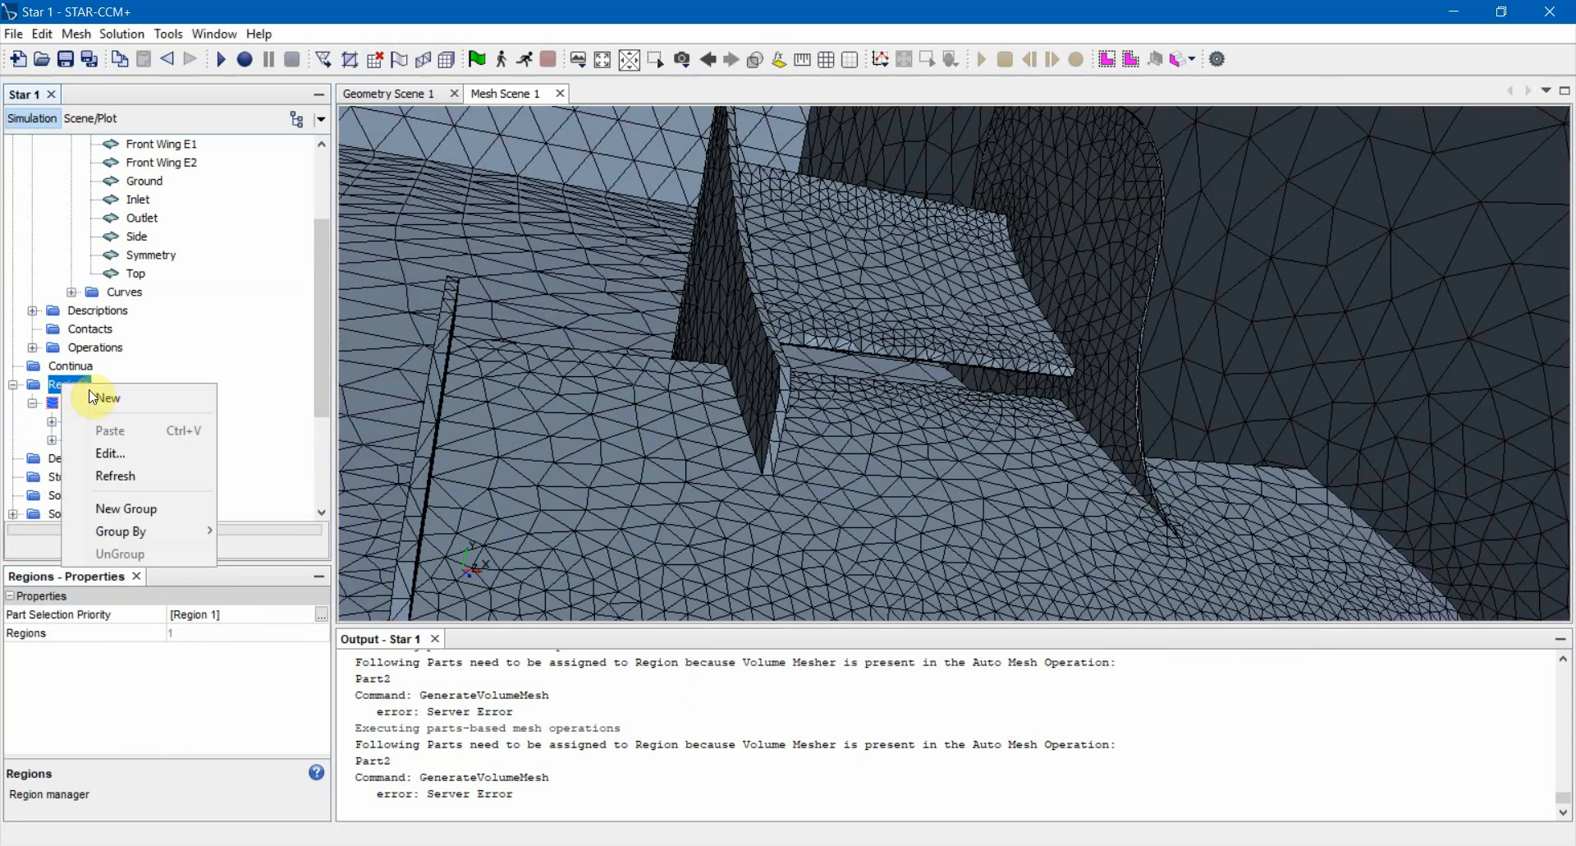
pyautogui.click(304, 333)
pyautogui.click(92, 403)
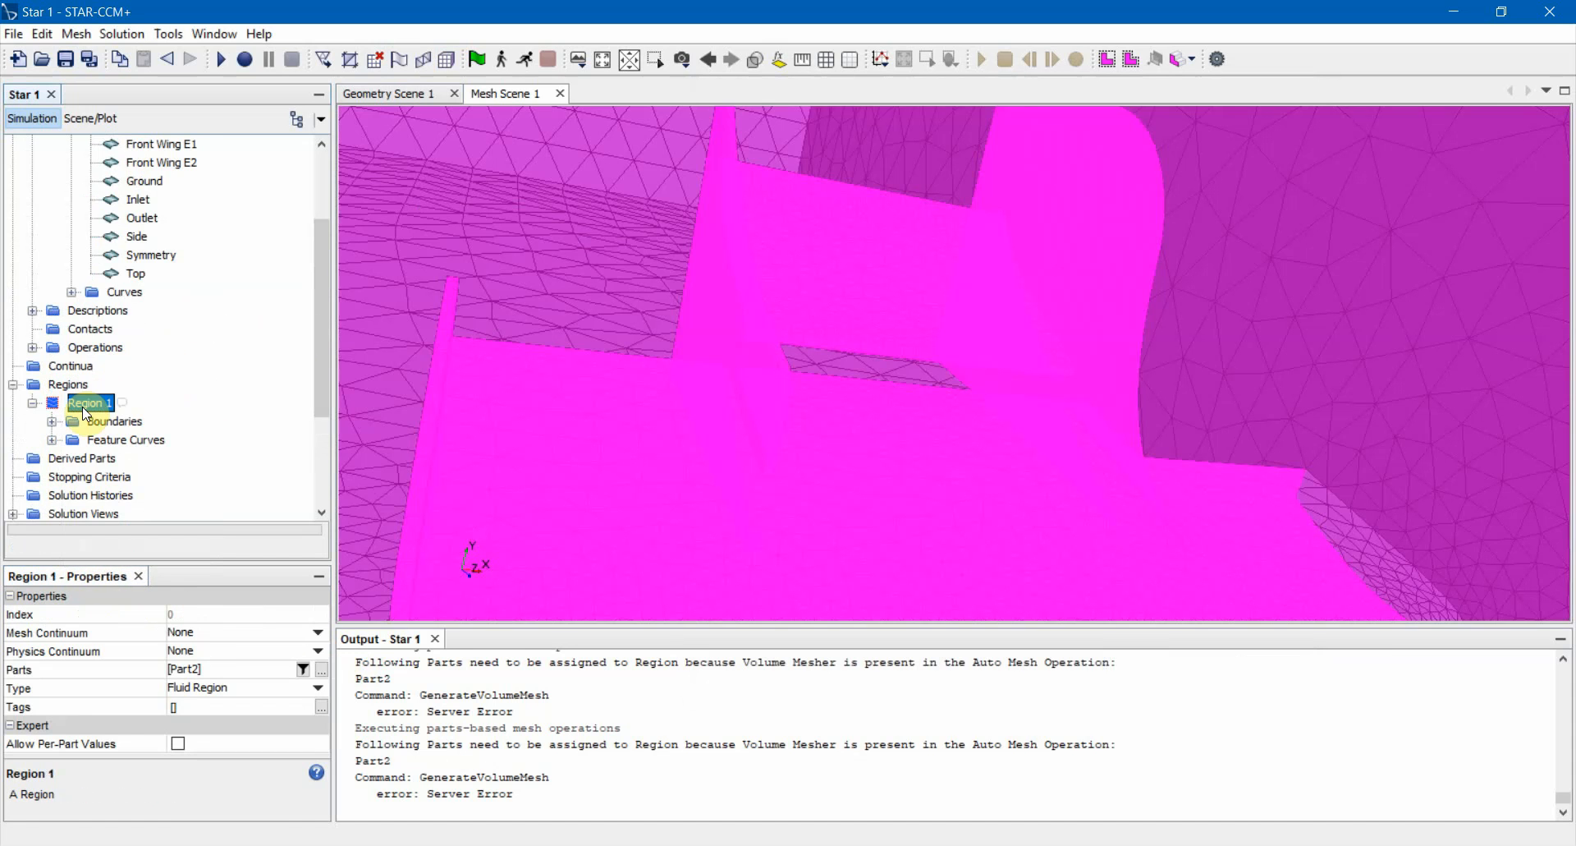
pyautogui.click(233, 690)
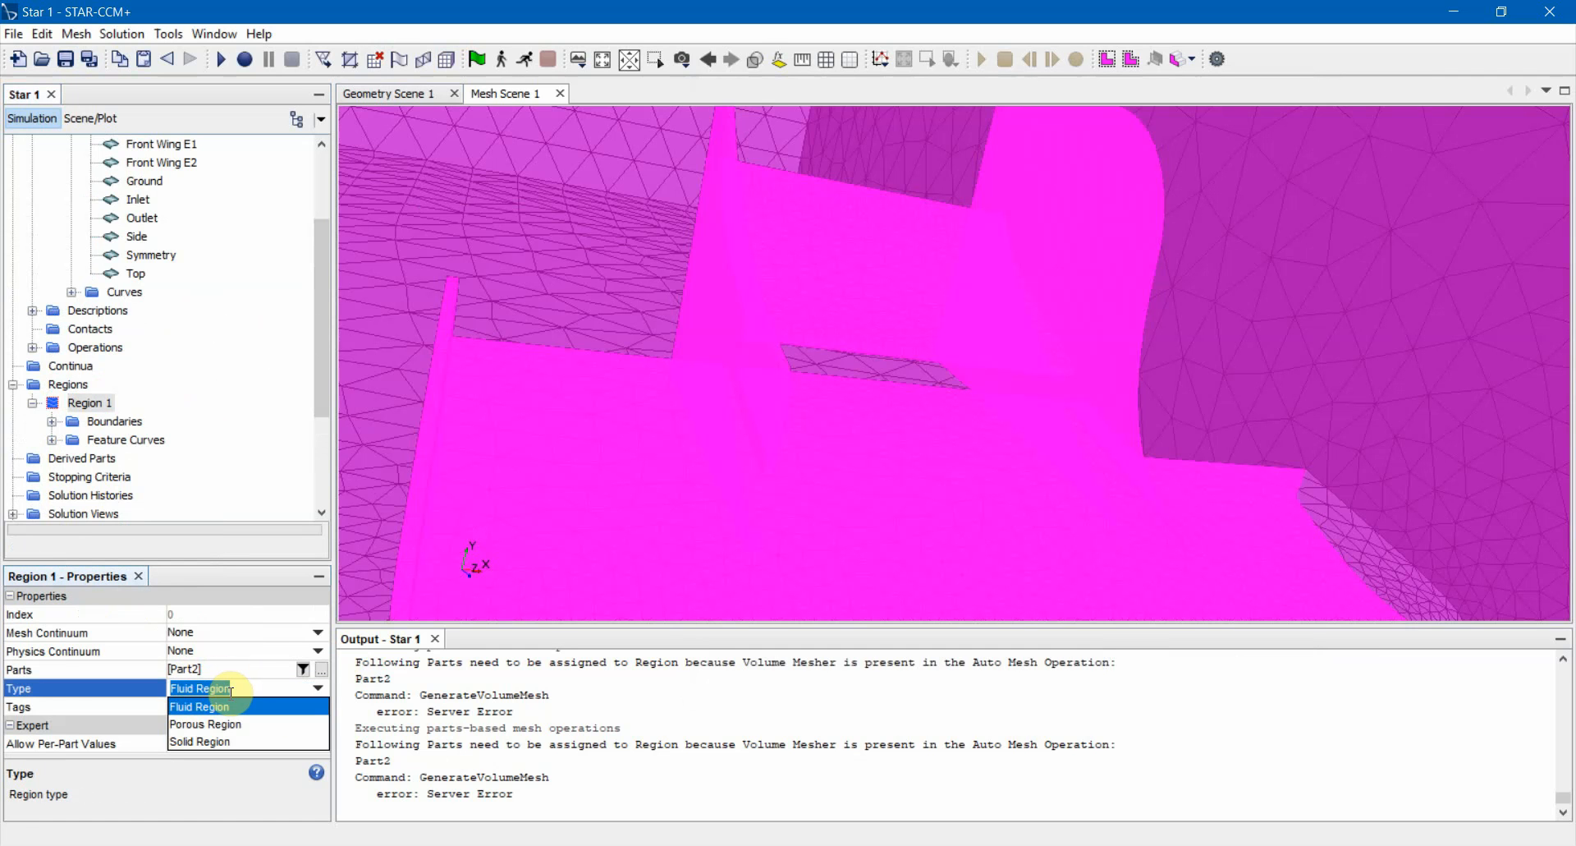
pyautogui.click(229, 707)
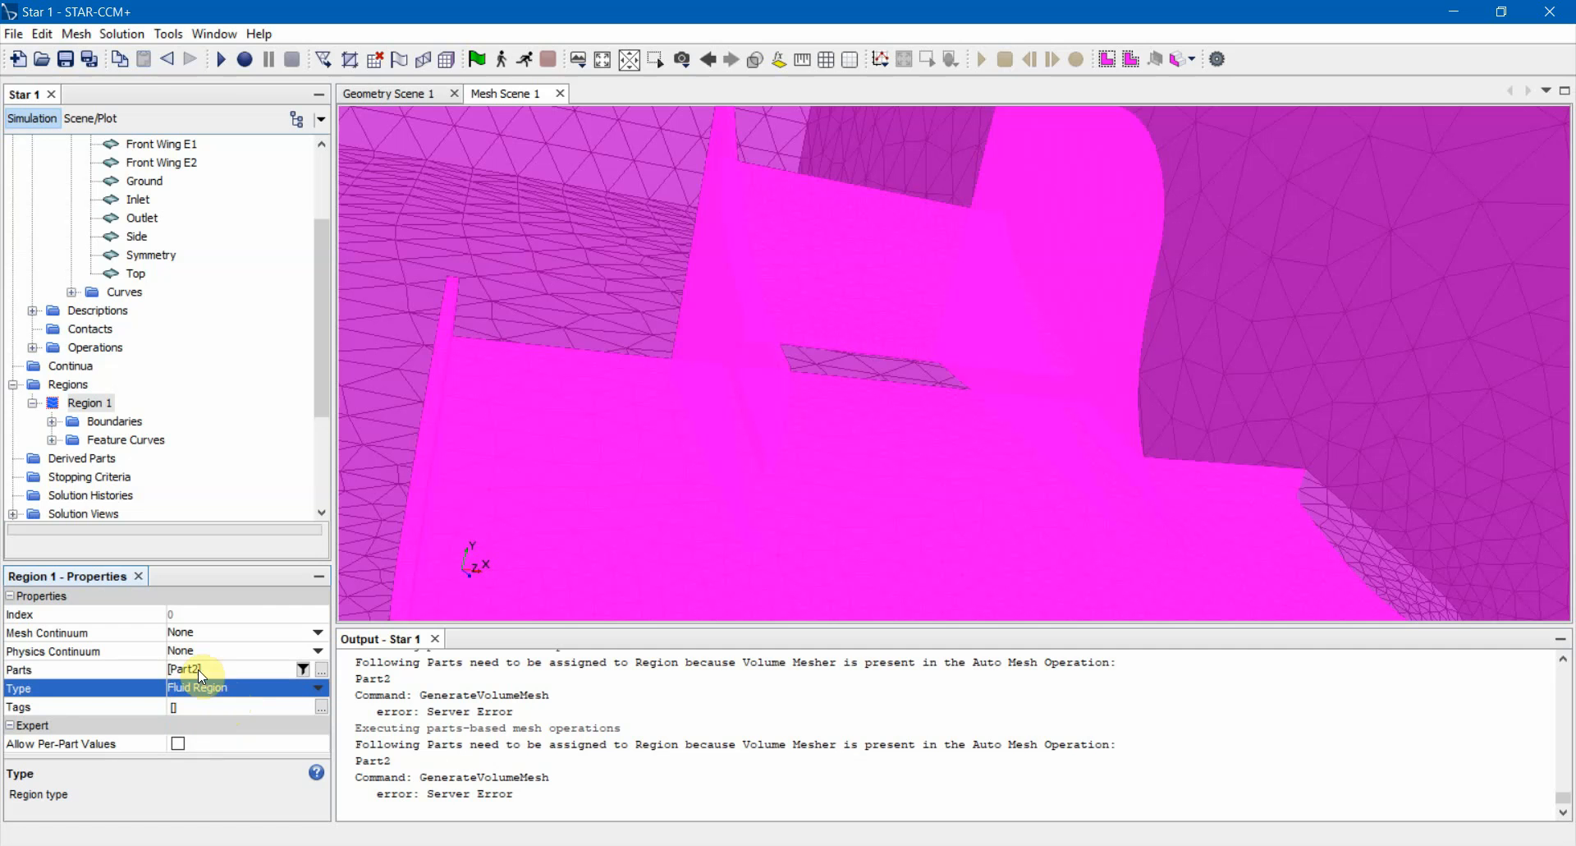
pyautogui.click(321, 669)
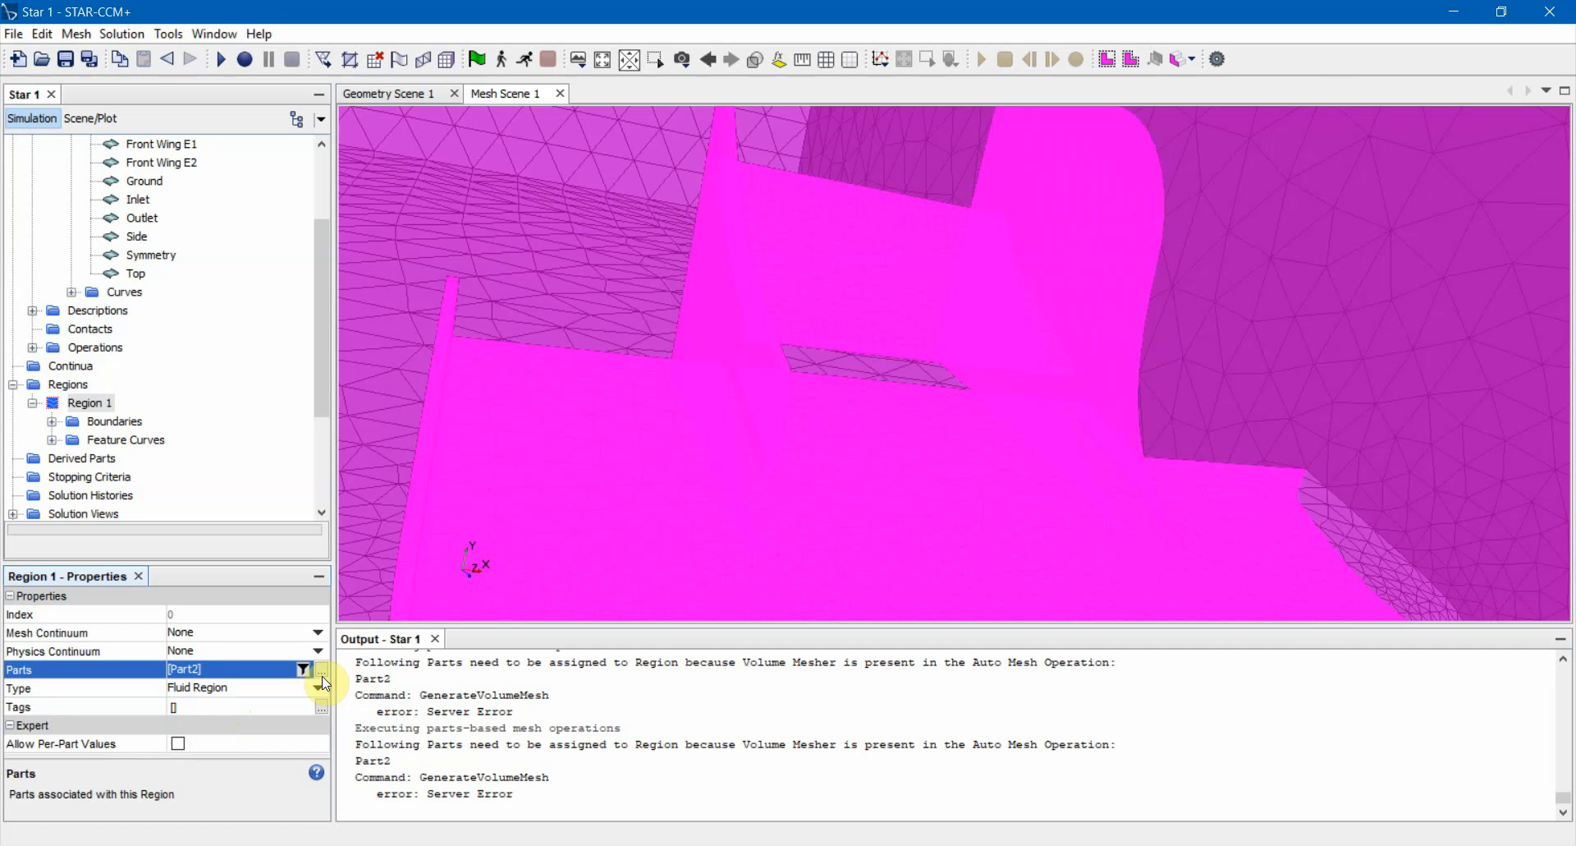
pyautogui.click(1210, 674)
pyautogui.click(71, 649)
pyautogui.click(67, 632)
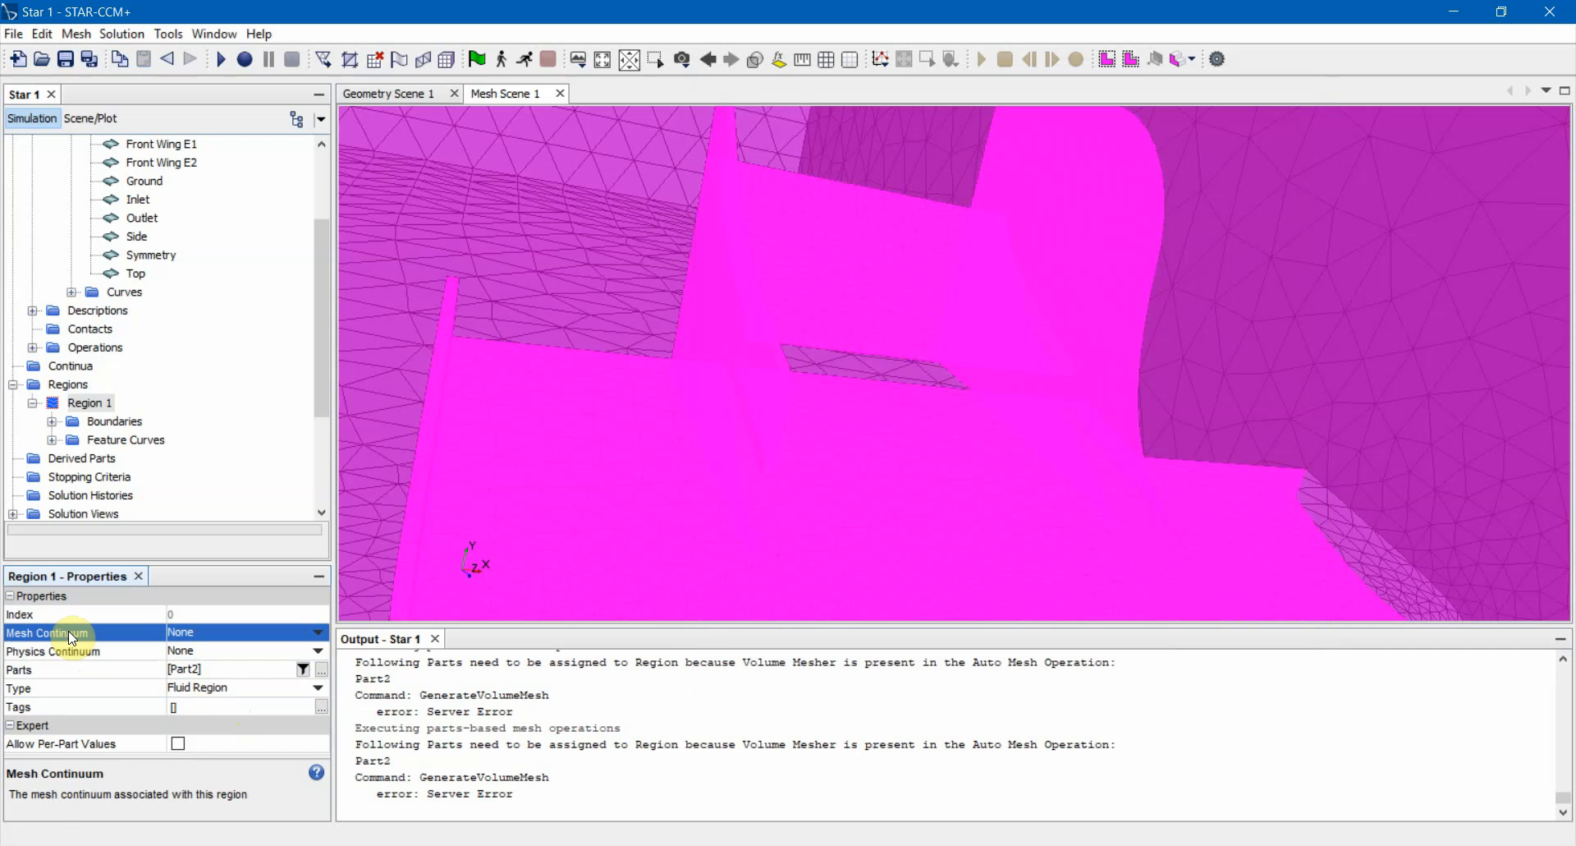
# Generate the volume mesh with the Automated Mesh operation selected.
pyautogui.scroll(2, 179, 267)
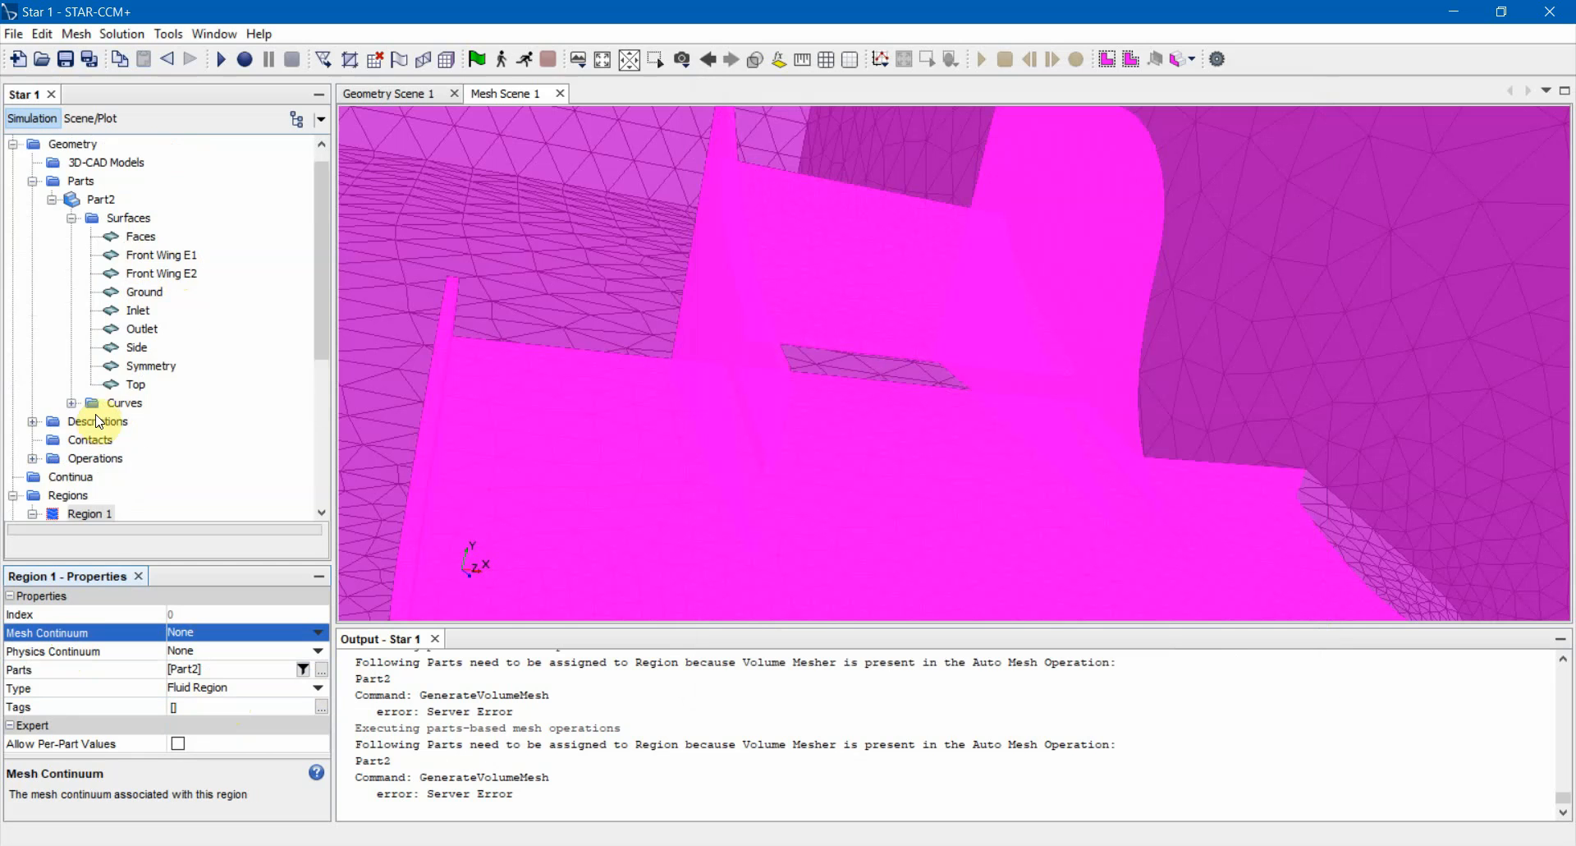
pyautogui.scroll(-1, 95, 415)
pyautogui.click(41, 405)
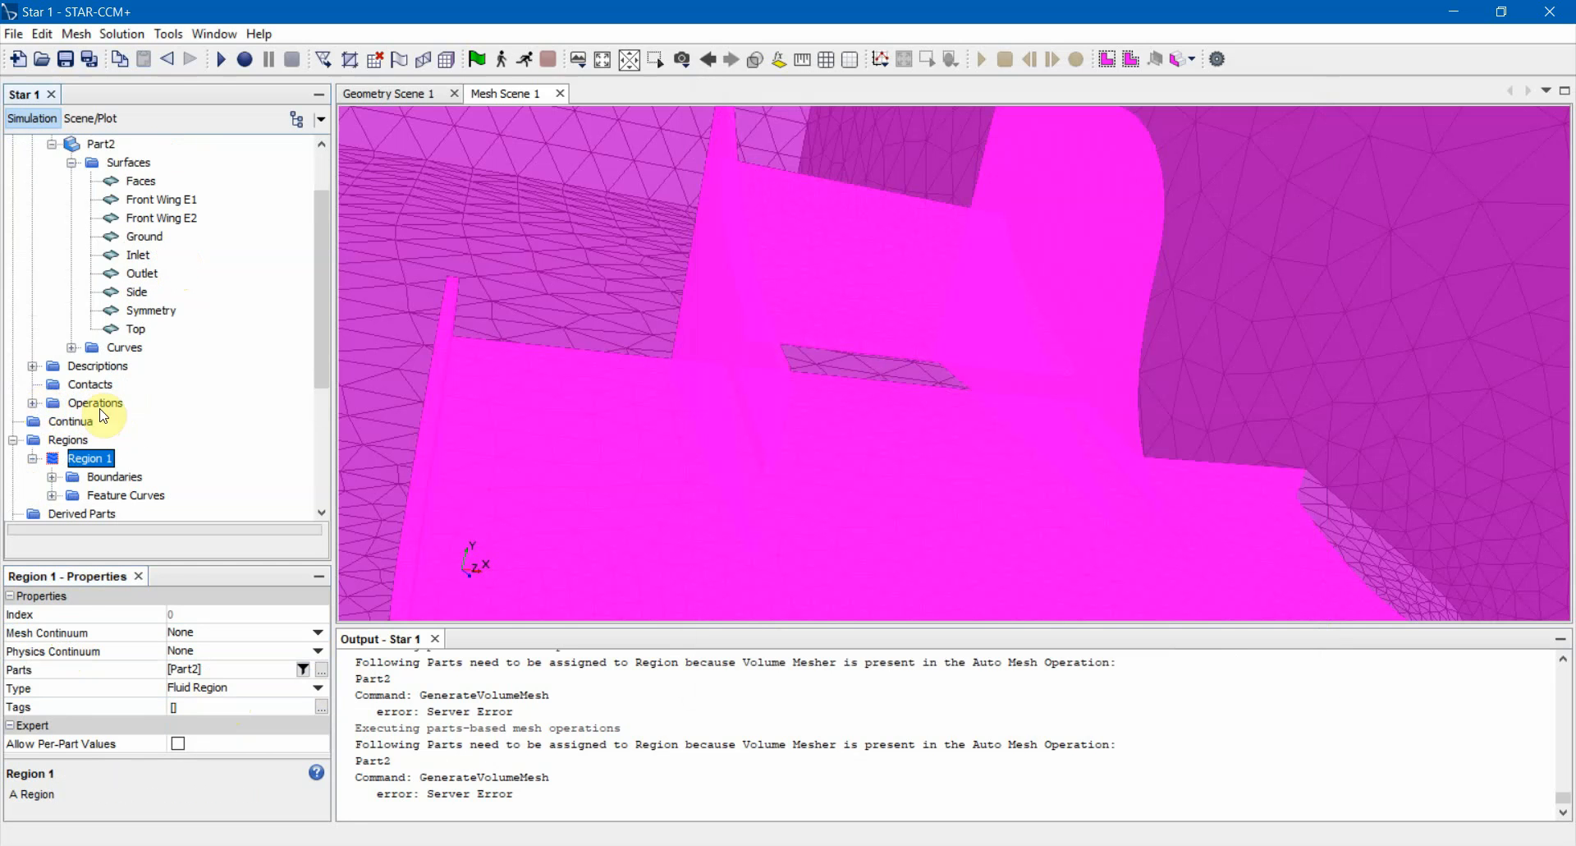
pyautogui.click(33, 404)
pyautogui.click(131, 422)
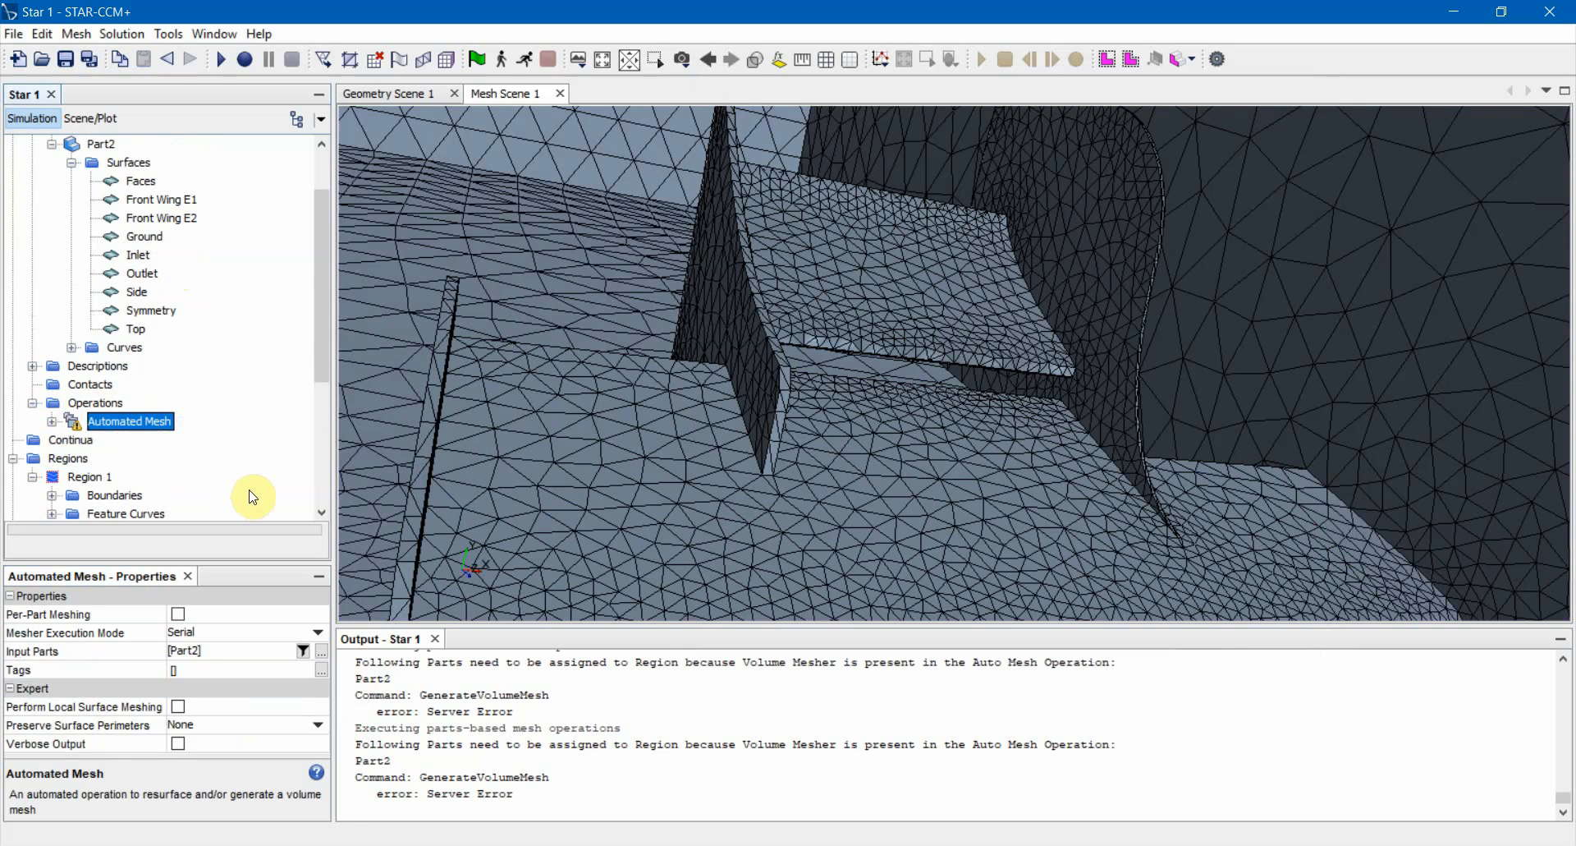
pyautogui.scroll(-1, 74, 439)
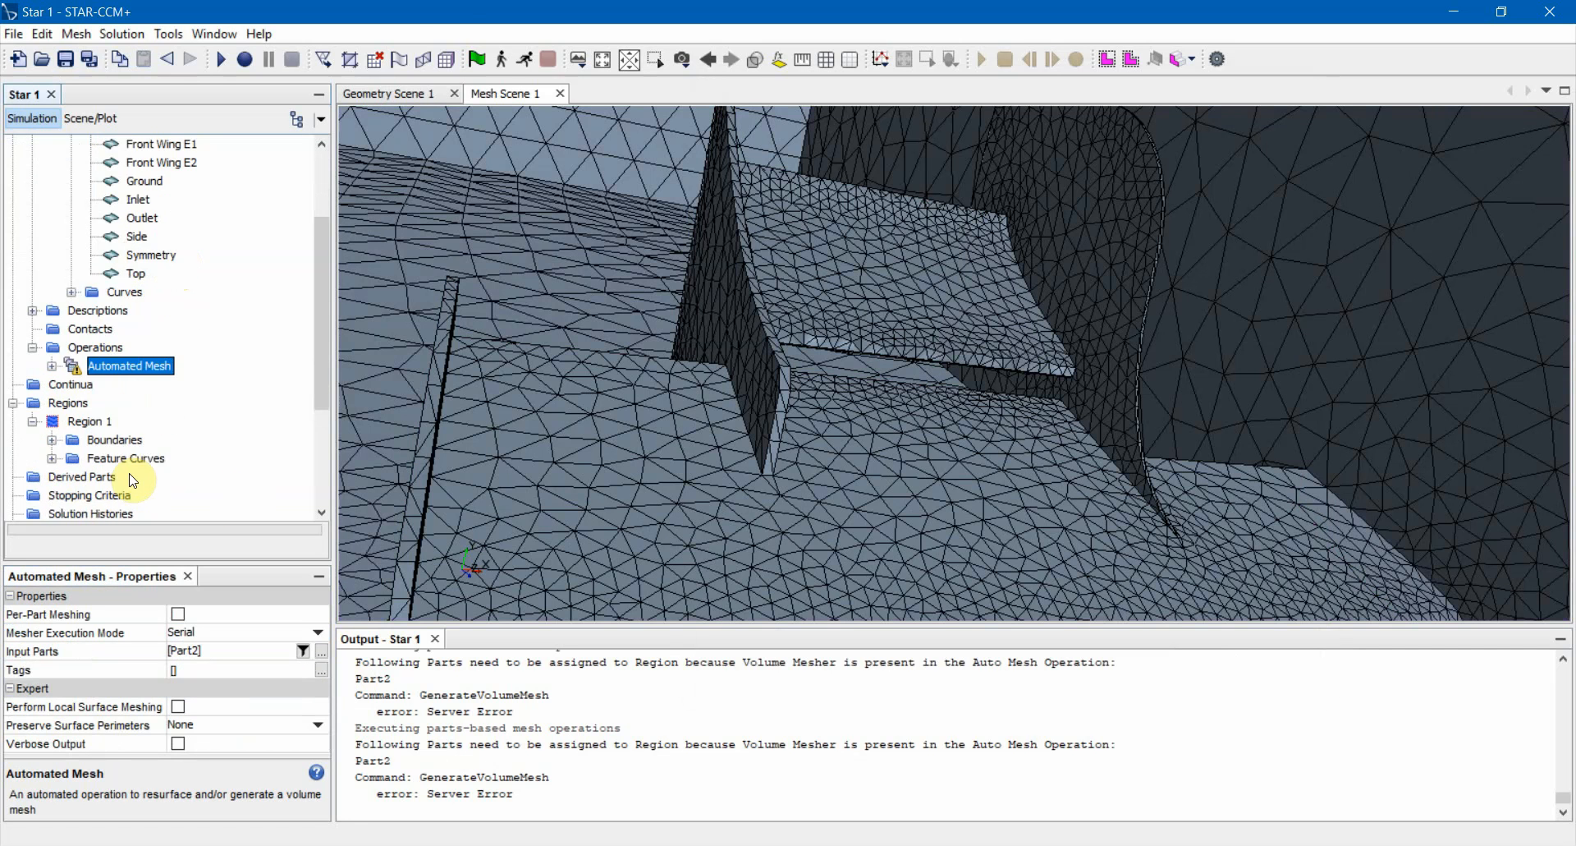
pyautogui.click(457, 62)
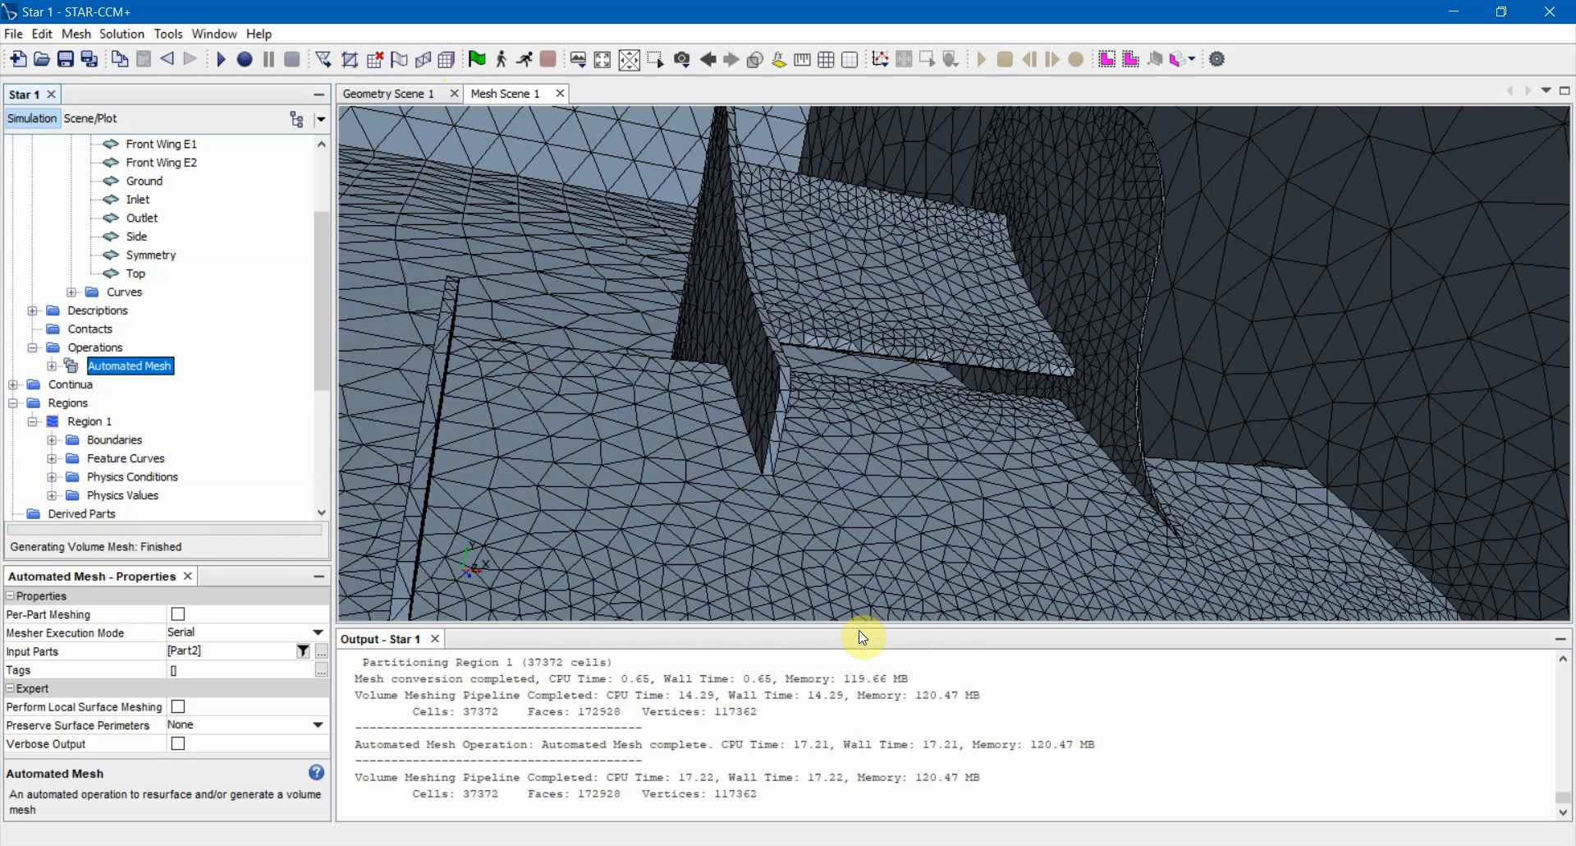
# Enlarge the output area and review the volume meshing log.
pyautogui.moveTo(860, 626); pyautogui.dragTo(816, 378)
pyautogui.scroll(10, 747, 645)
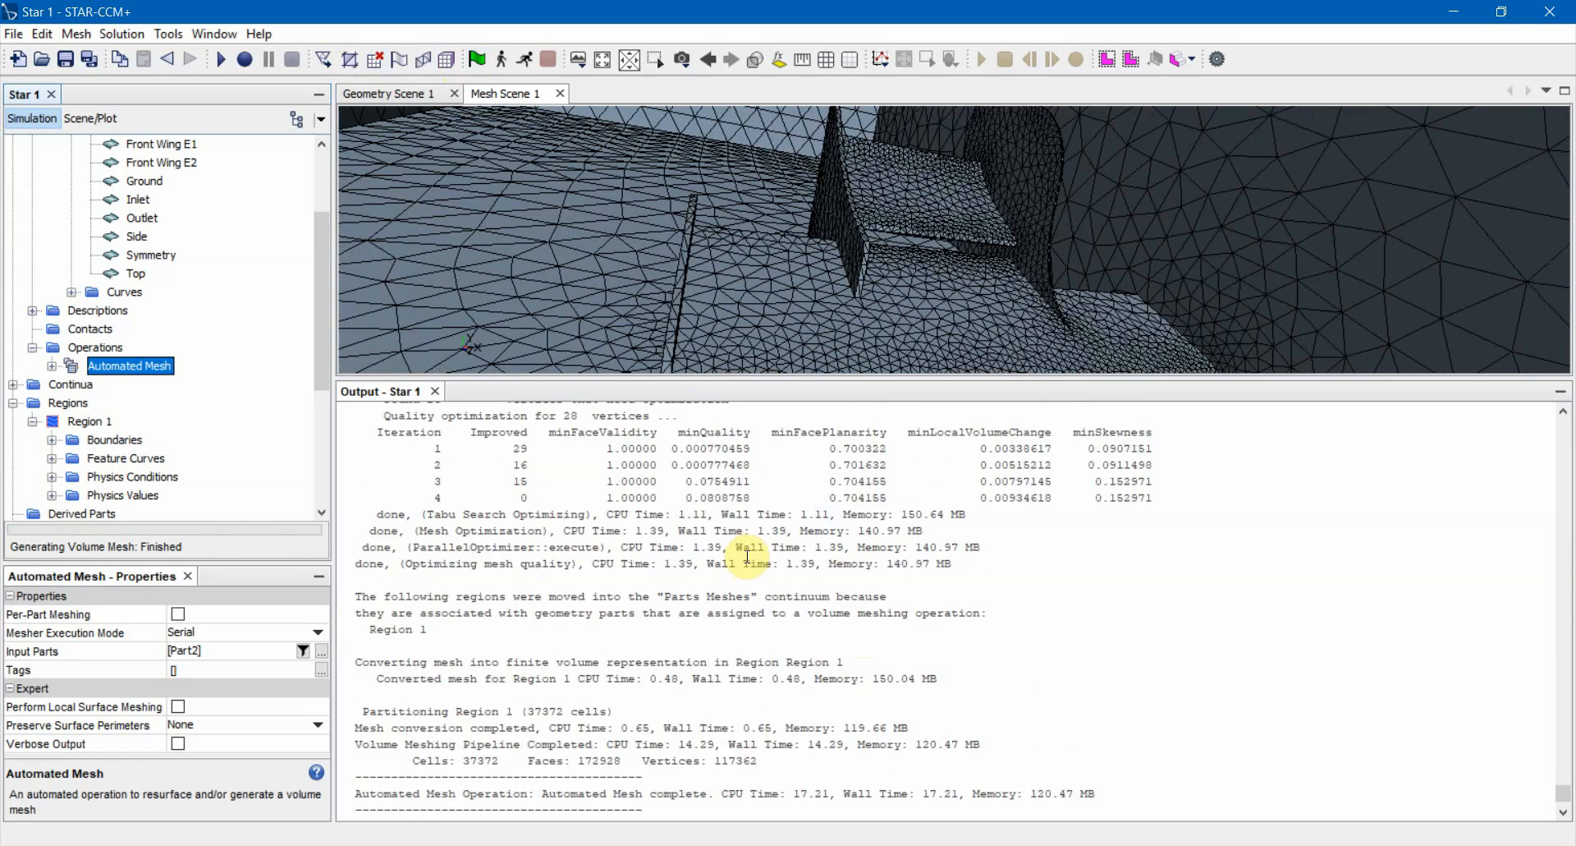
pyautogui.scroll(-3, 722, 496)
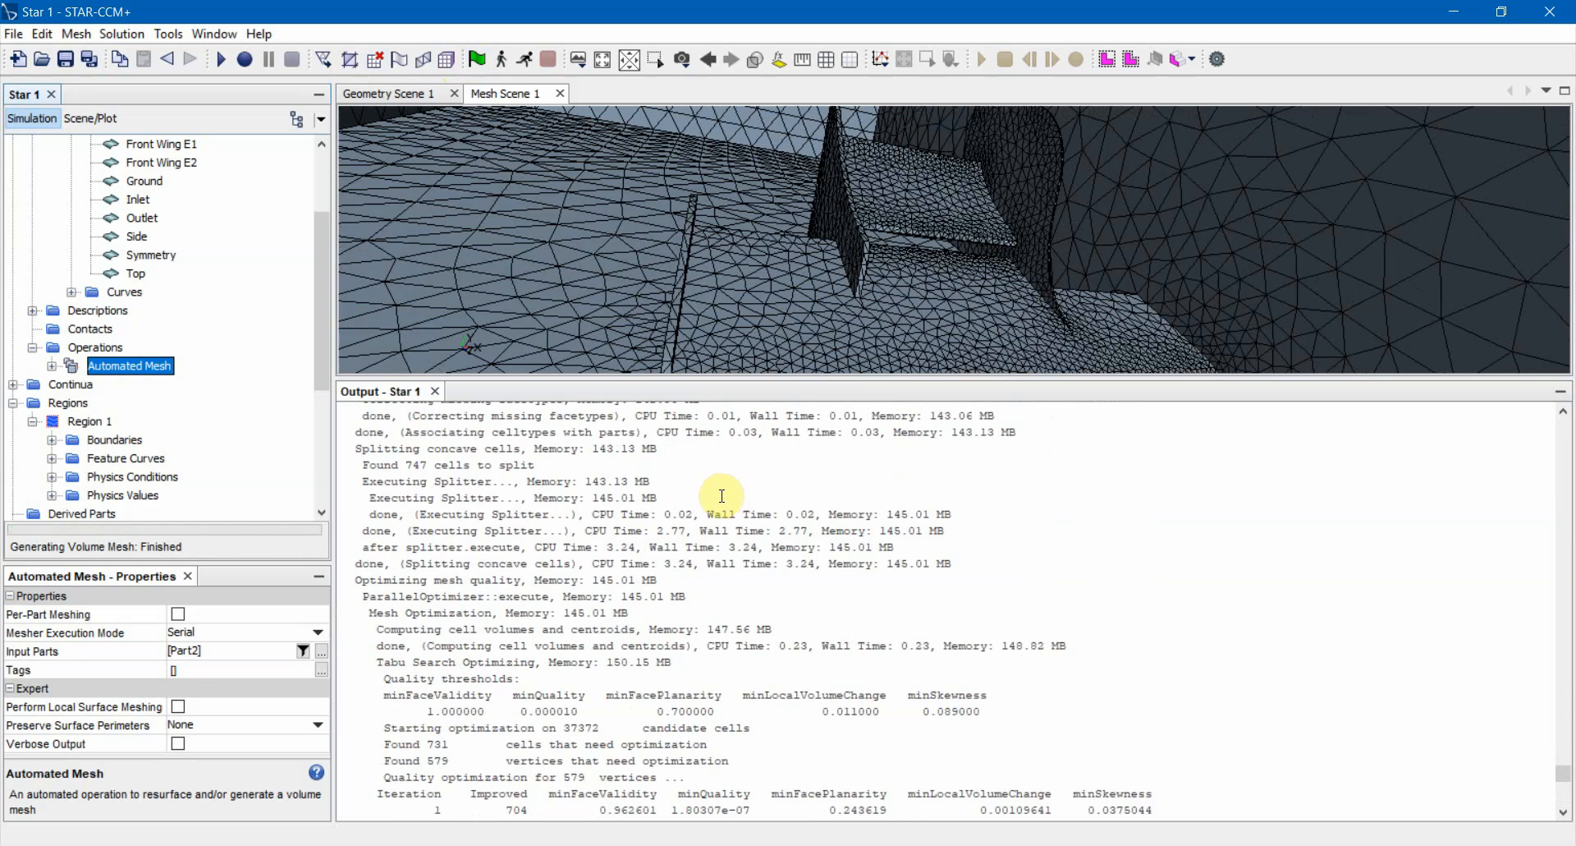
# Review the end of the volume meshing log, including the mesh optimization results and the final cell, face and vertex counts.
pyautogui.scroll(-4, 717, 490)
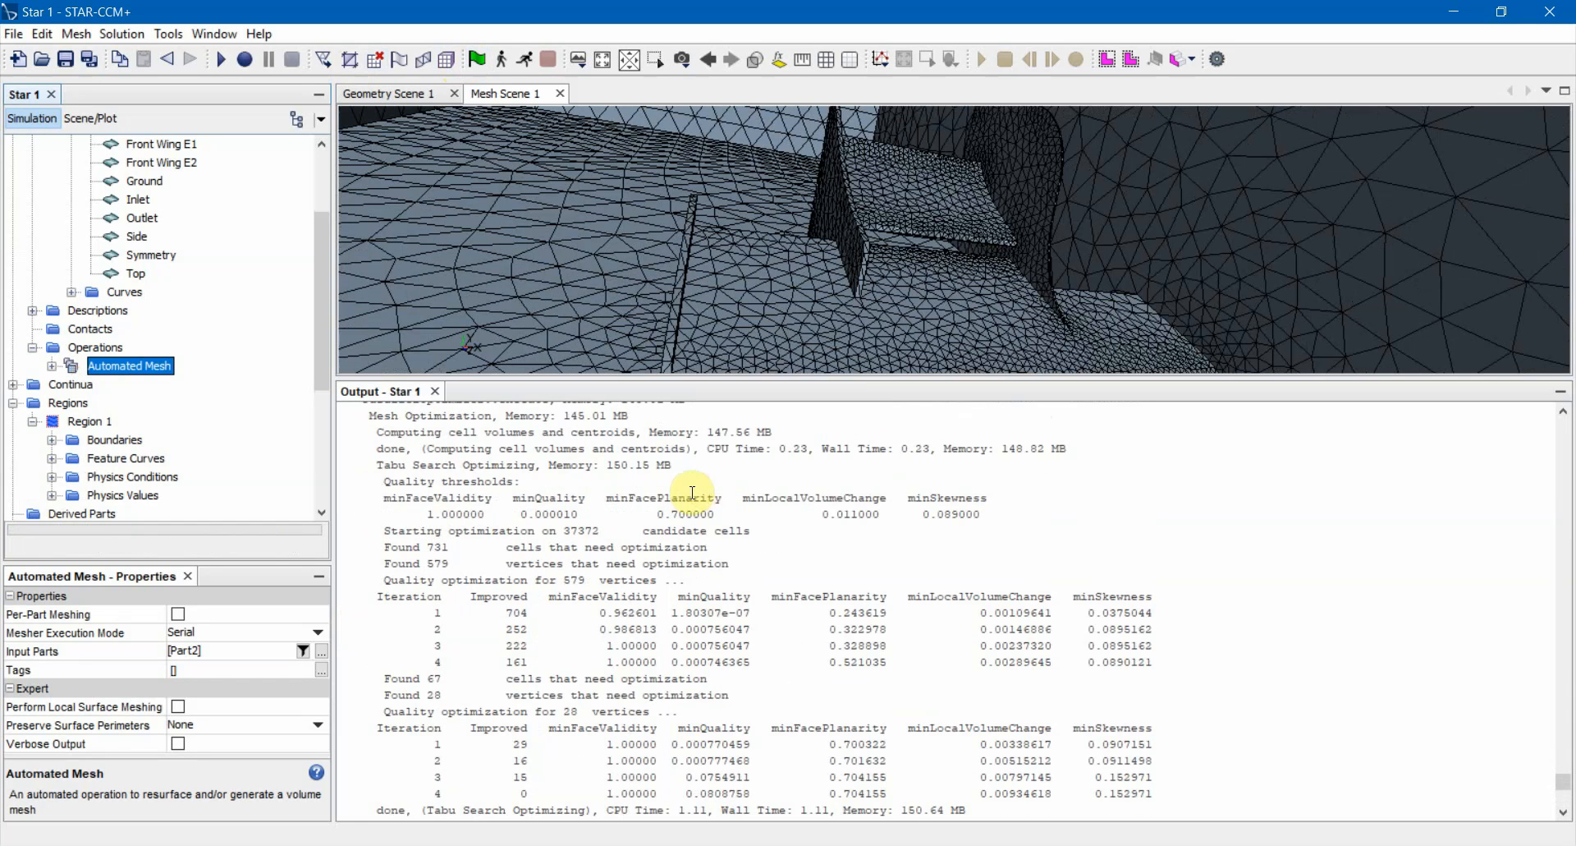
pyautogui.scroll(-7, 497, 466)
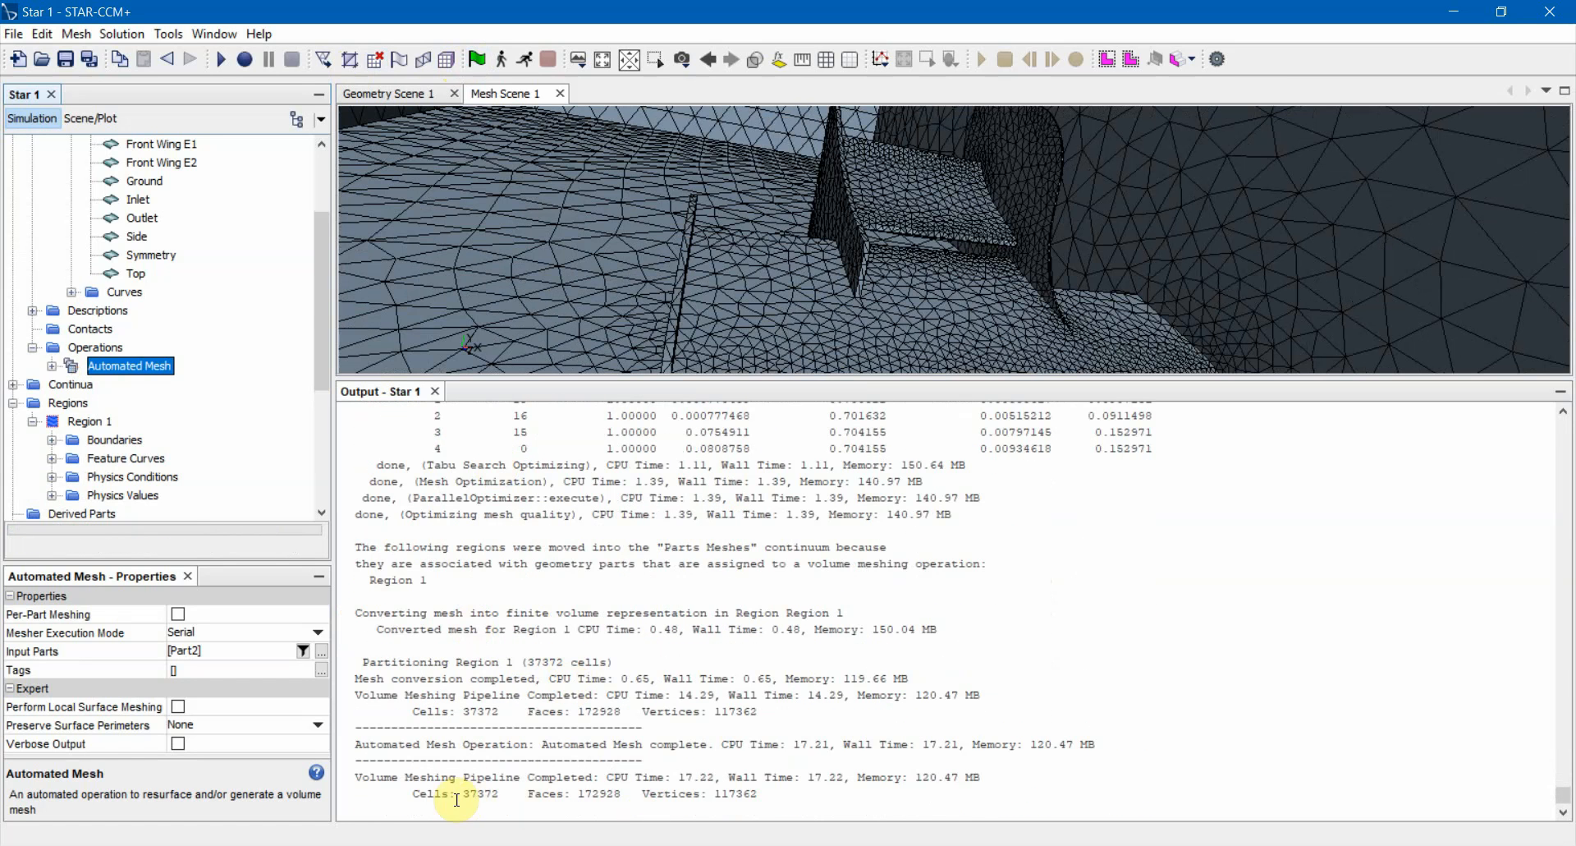
pyautogui.moveTo(462, 795); pyautogui.dragTo(528, 796)
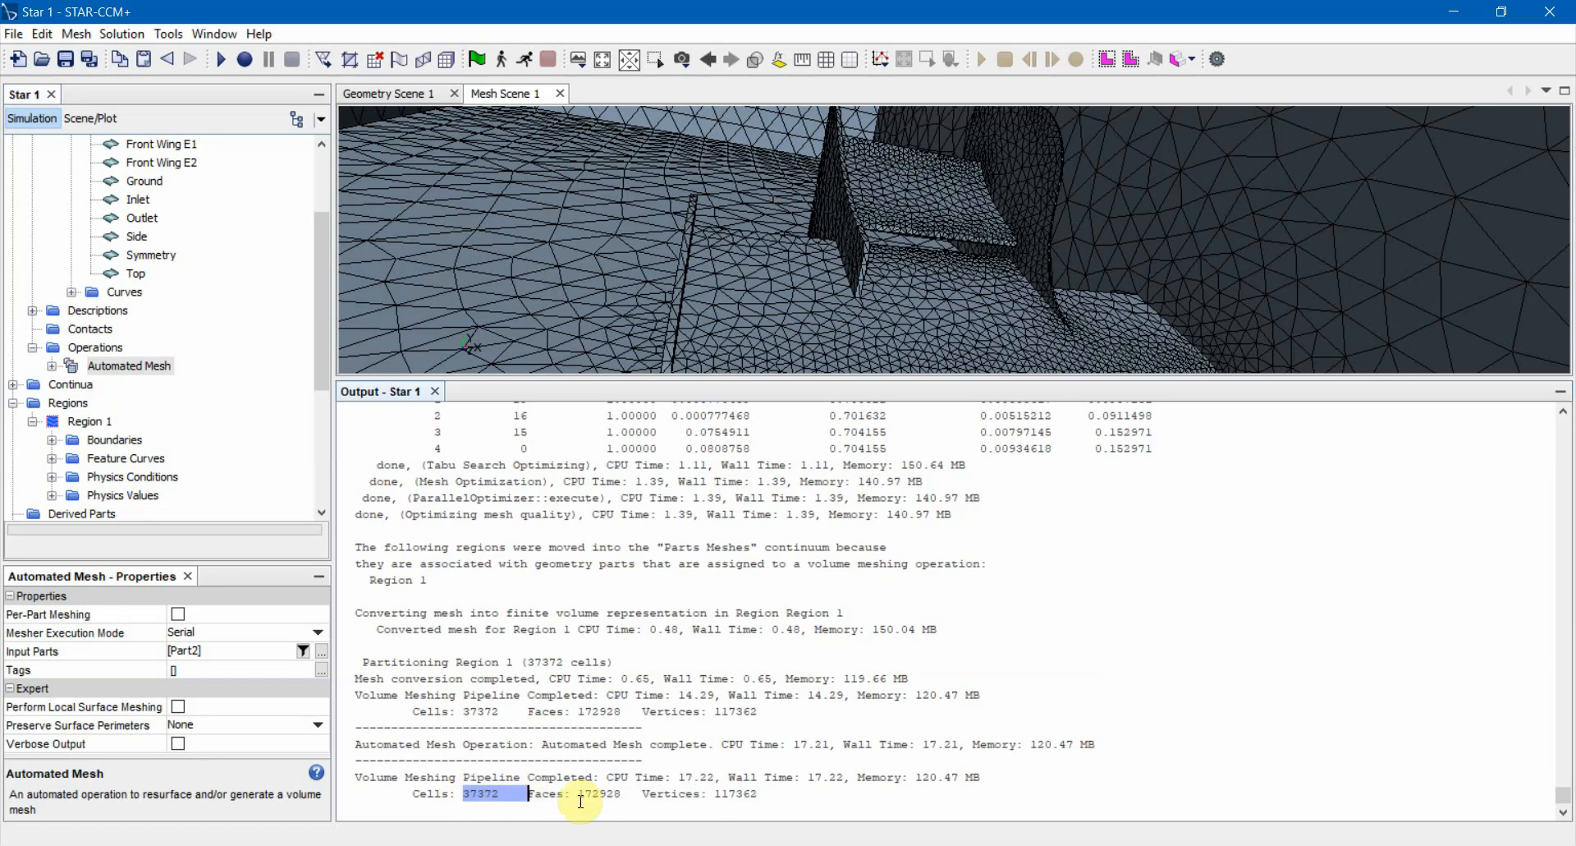
pyautogui.click(587, 795)
pyautogui.moveTo(722, 795); pyautogui.dragTo(763, 795)
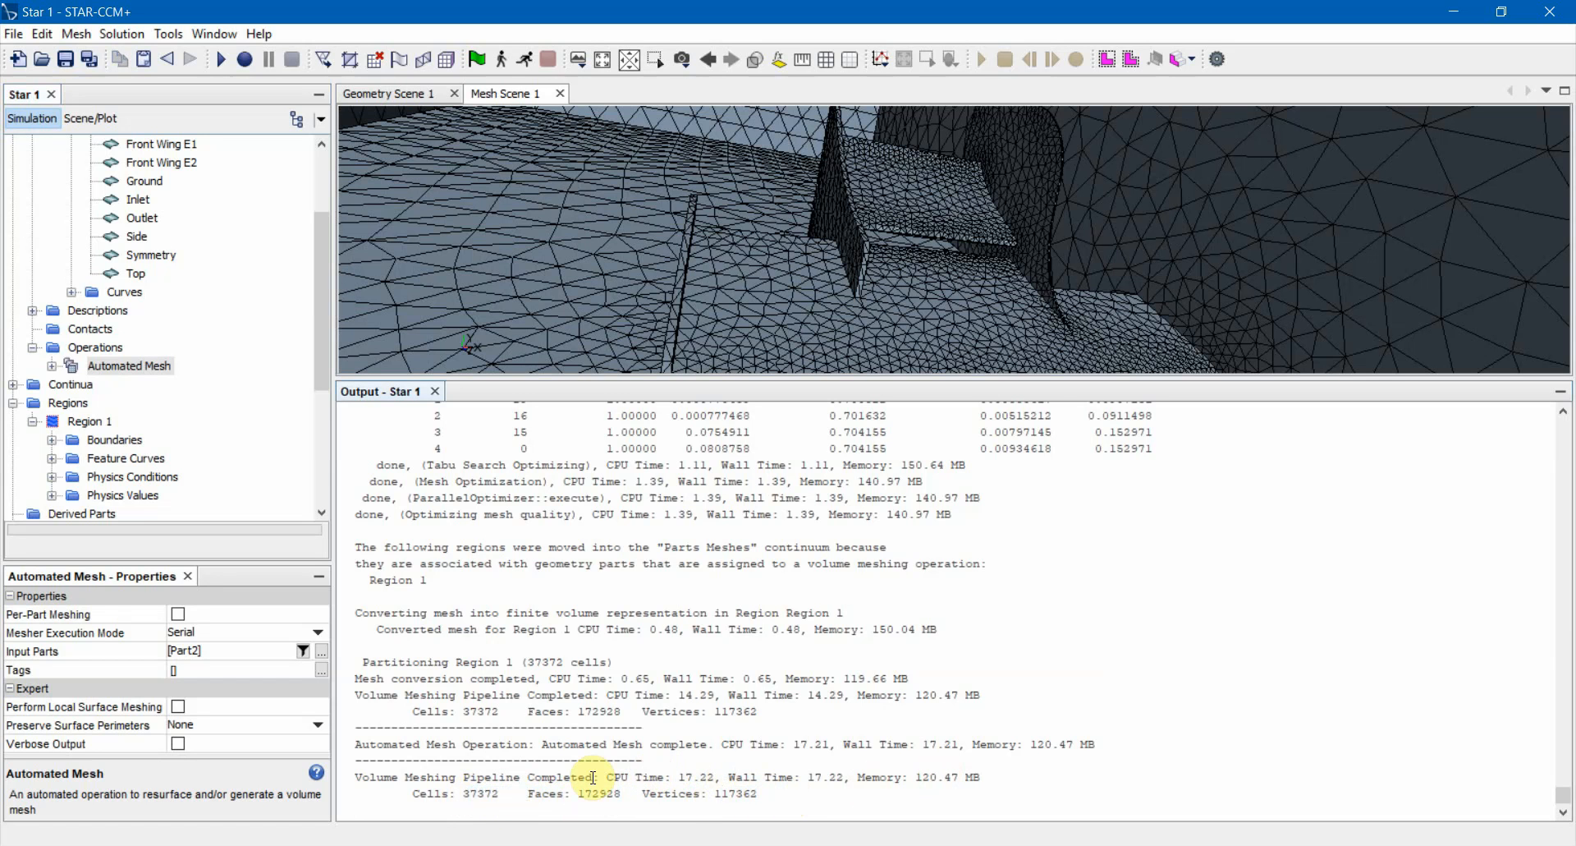
pyautogui.moveTo(514, 804); pyautogui.dragTo(461, 798)
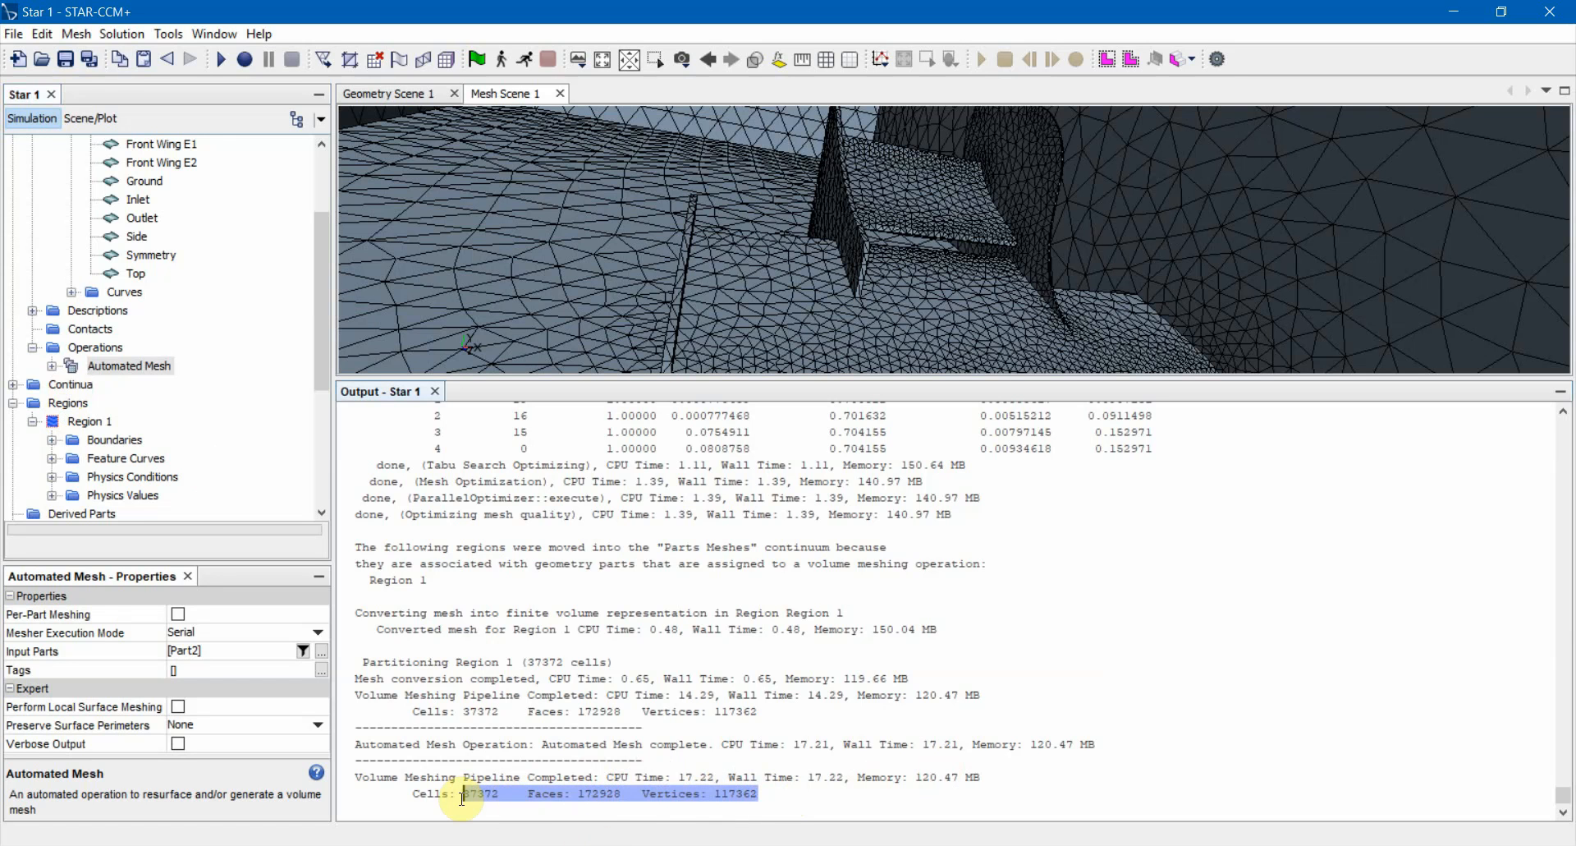
pyautogui.click(461, 798)
pyautogui.moveTo(641, 796); pyautogui.dragTo(464, 797)
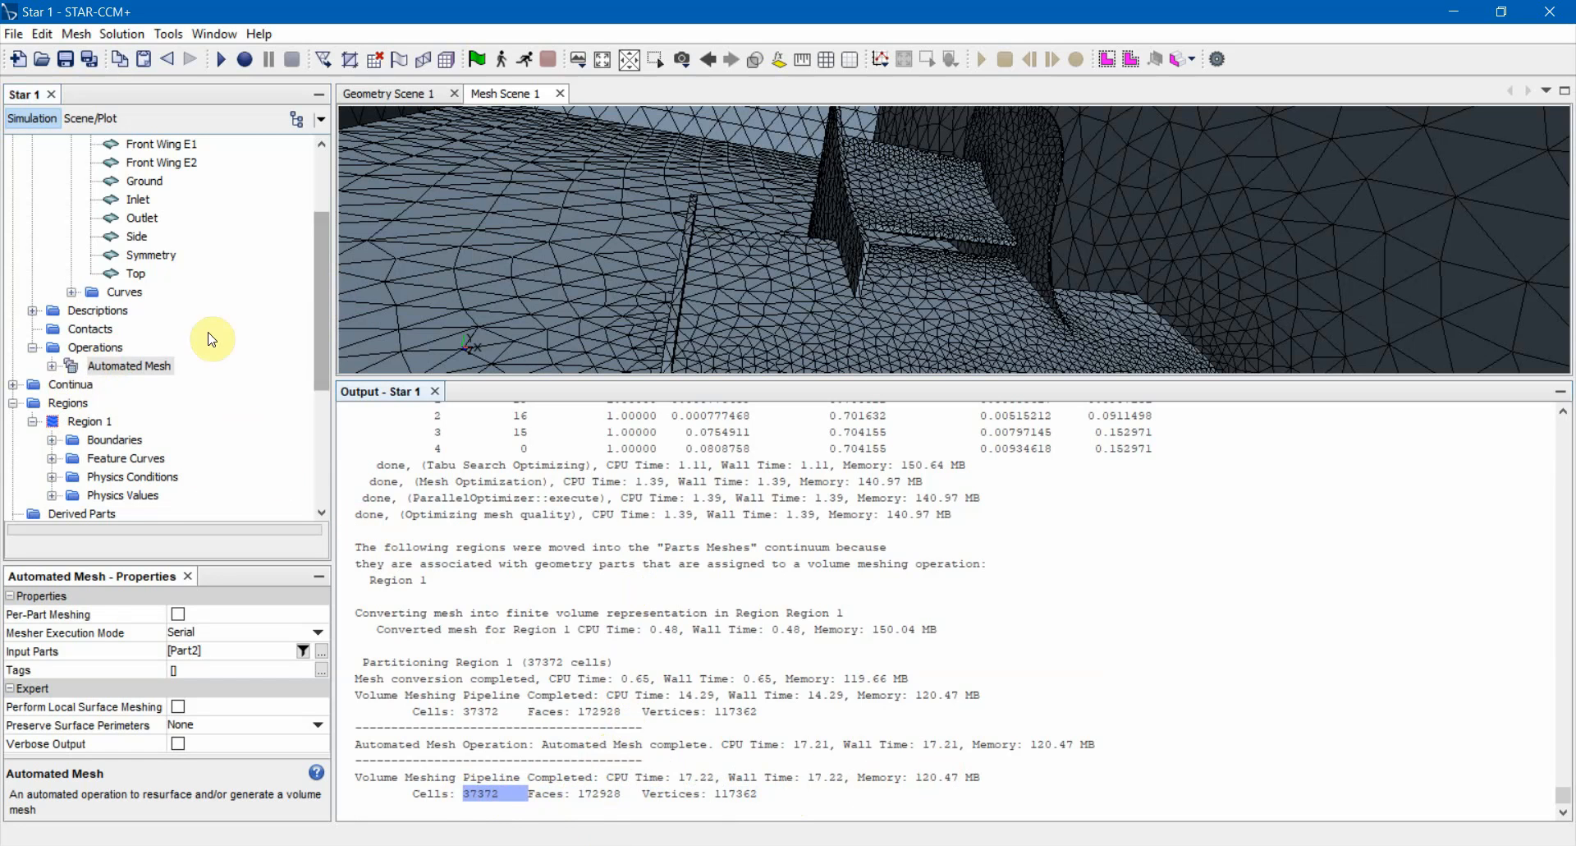
# Shrink the output area to enlarge the graphics view and create a new mesh scene.
pyautogui.scroll(-4, 243, 335)
pyautogui.scroll(3, 243, 335)
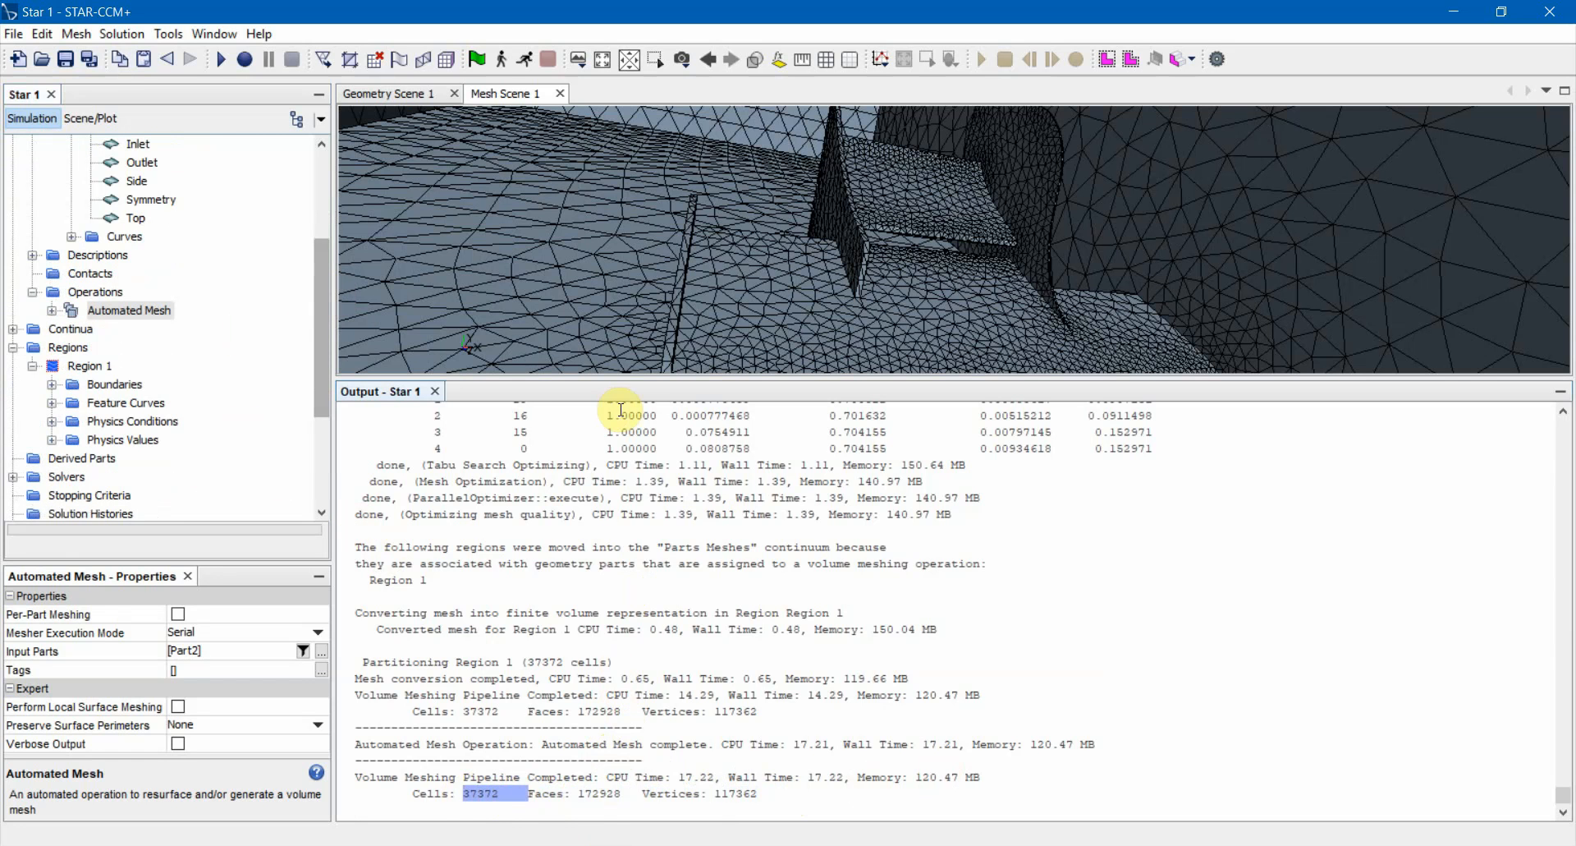
pyautogui.moveTo(629, 377); pyautogui.dragTo(636, 657)
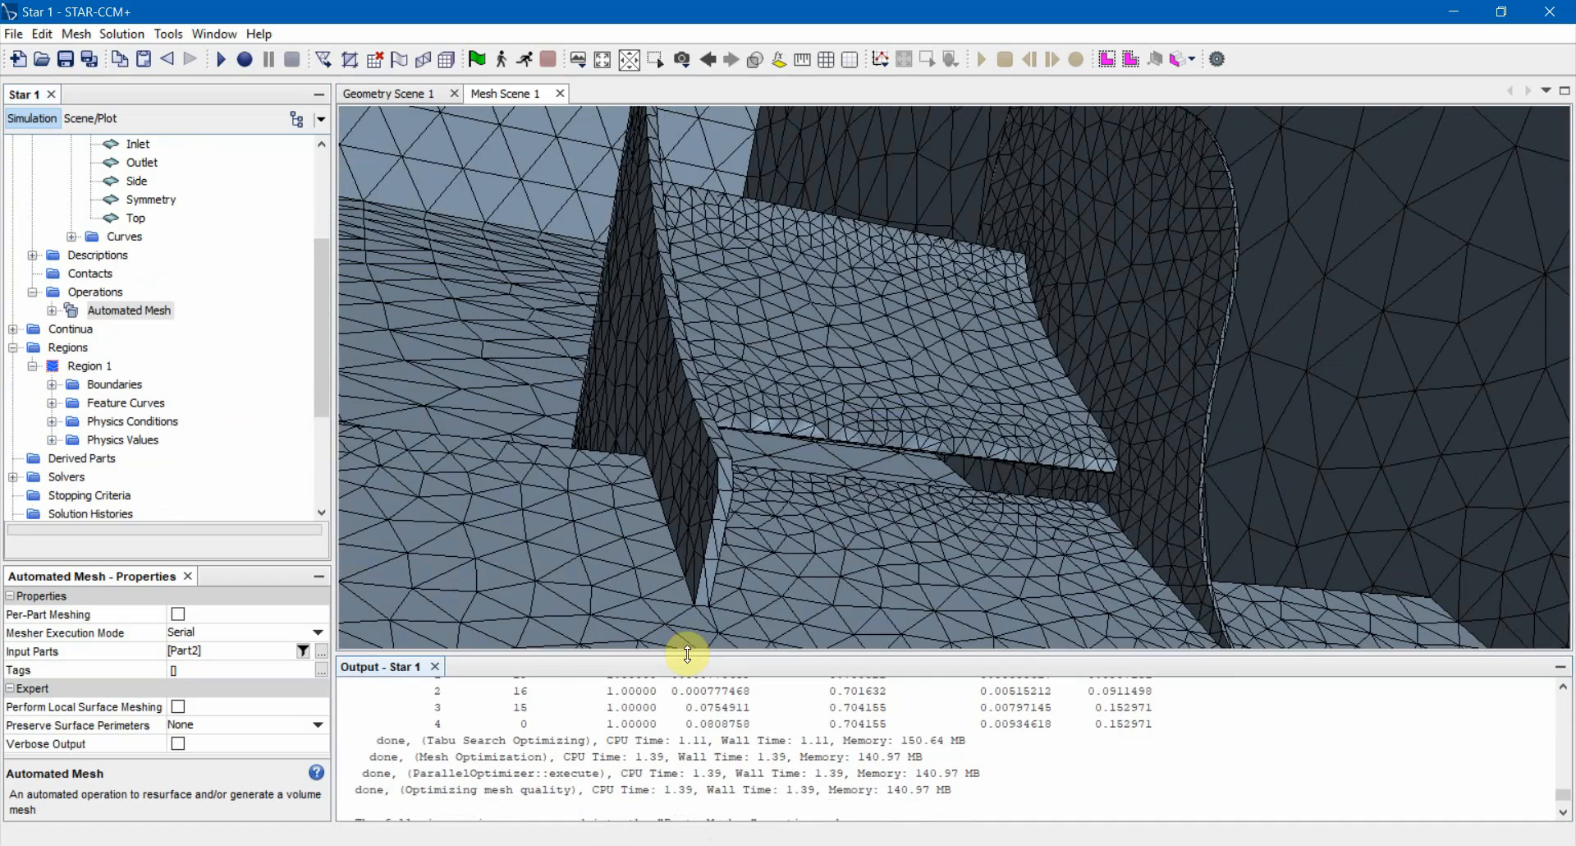
pyautogui.scroll(-3, 80, 435)
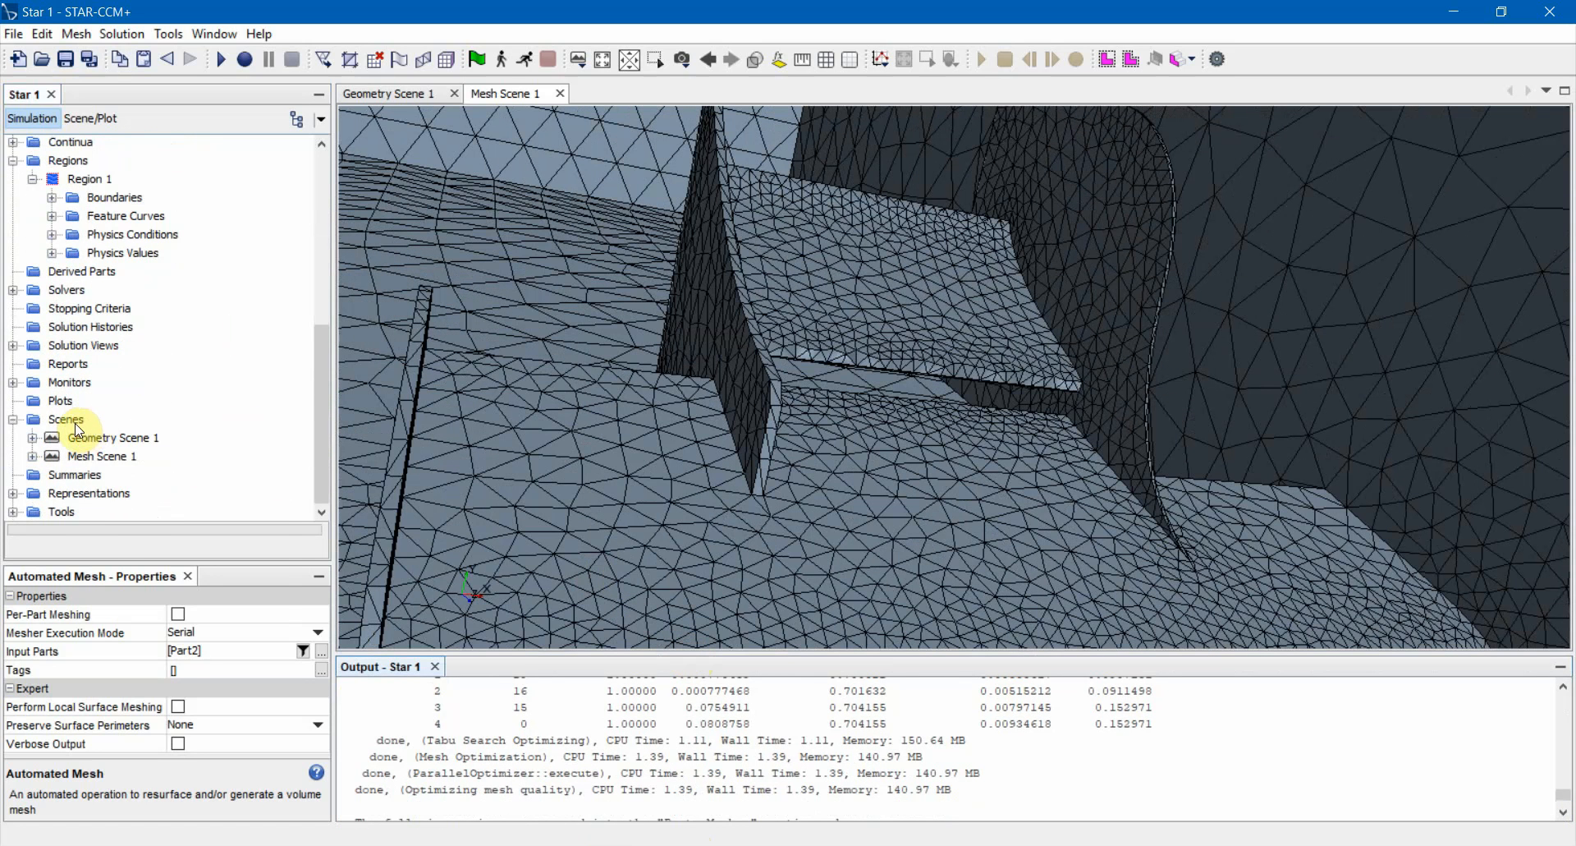
pyautogui.rightClick(75, 425)
pyautogui.moveTo(124, 437)
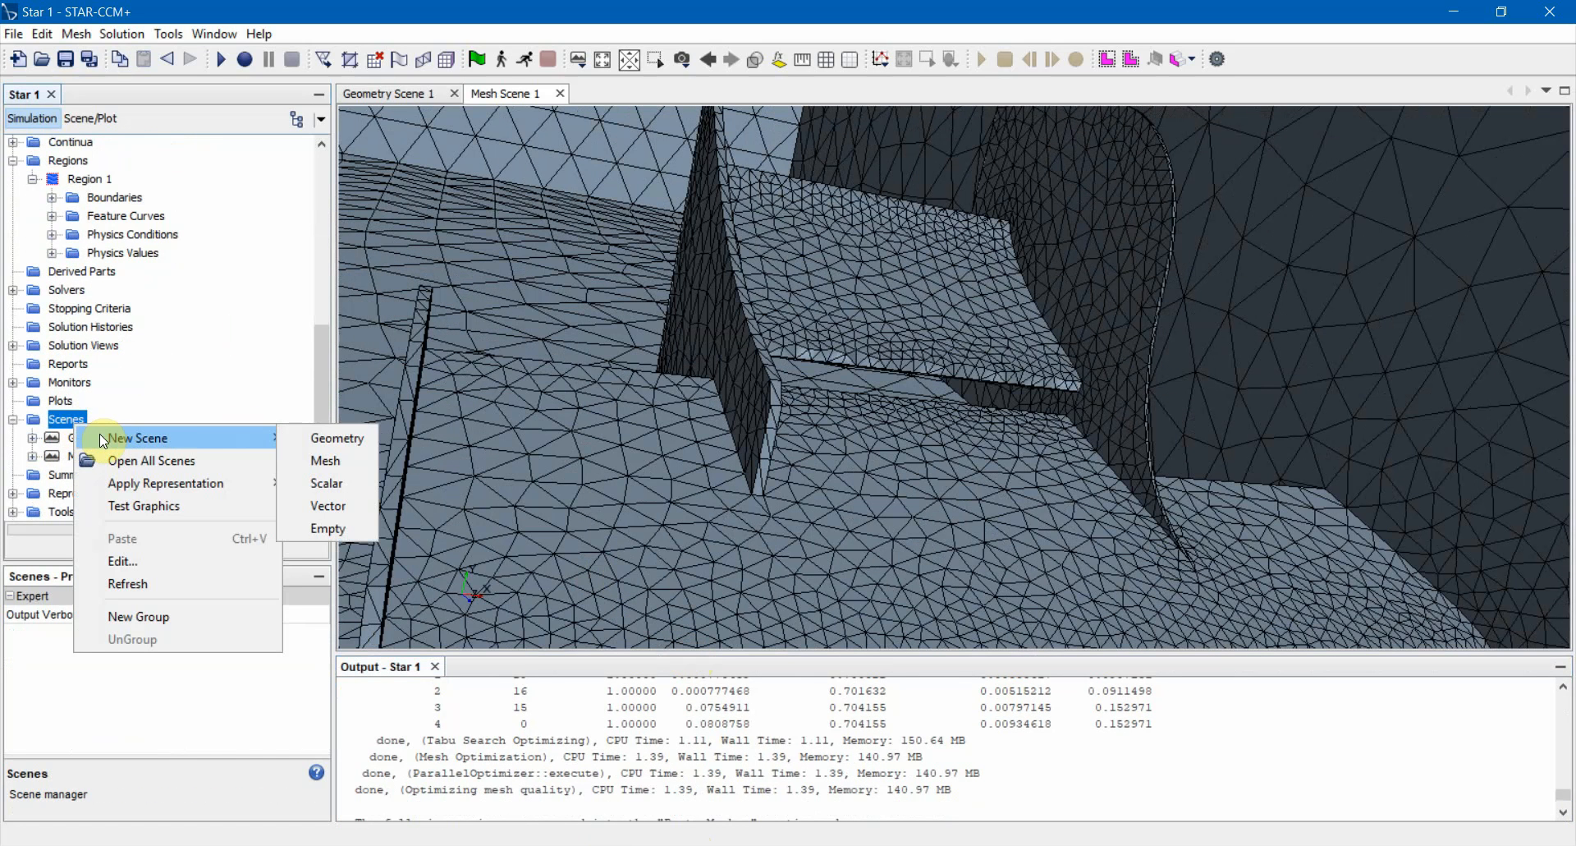
pyautogui.click(339, 463)
# Inspect the polyhedral mesh on the domain faces and close up around the front wing elements and endplates.
pyautogui.moveTo(1007, 350); pyautogui.dragTo(919, 351)
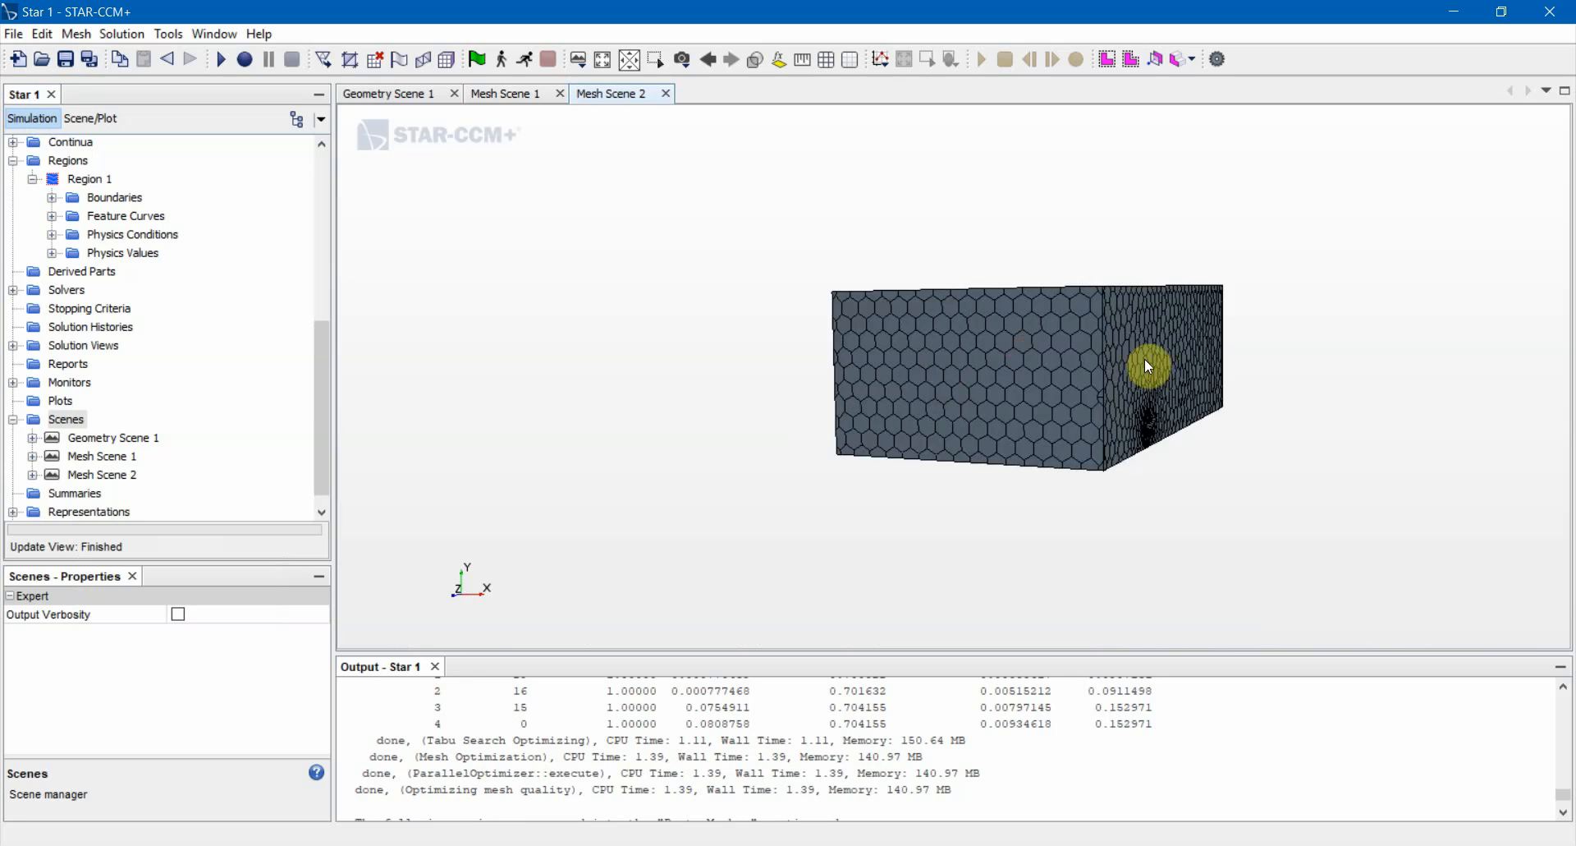
pyautogui.moveTo(1145, 359); pyautogui.dragTo(751, 357)
pyautogui.scroll(5, 878, 340)
pyautogui.moveTo(778, 427); pyautogui.dragTo(581, 377)
pyautogui.scroll(4, 176, 327)
pyautogui.scroll(3, 140, 329)
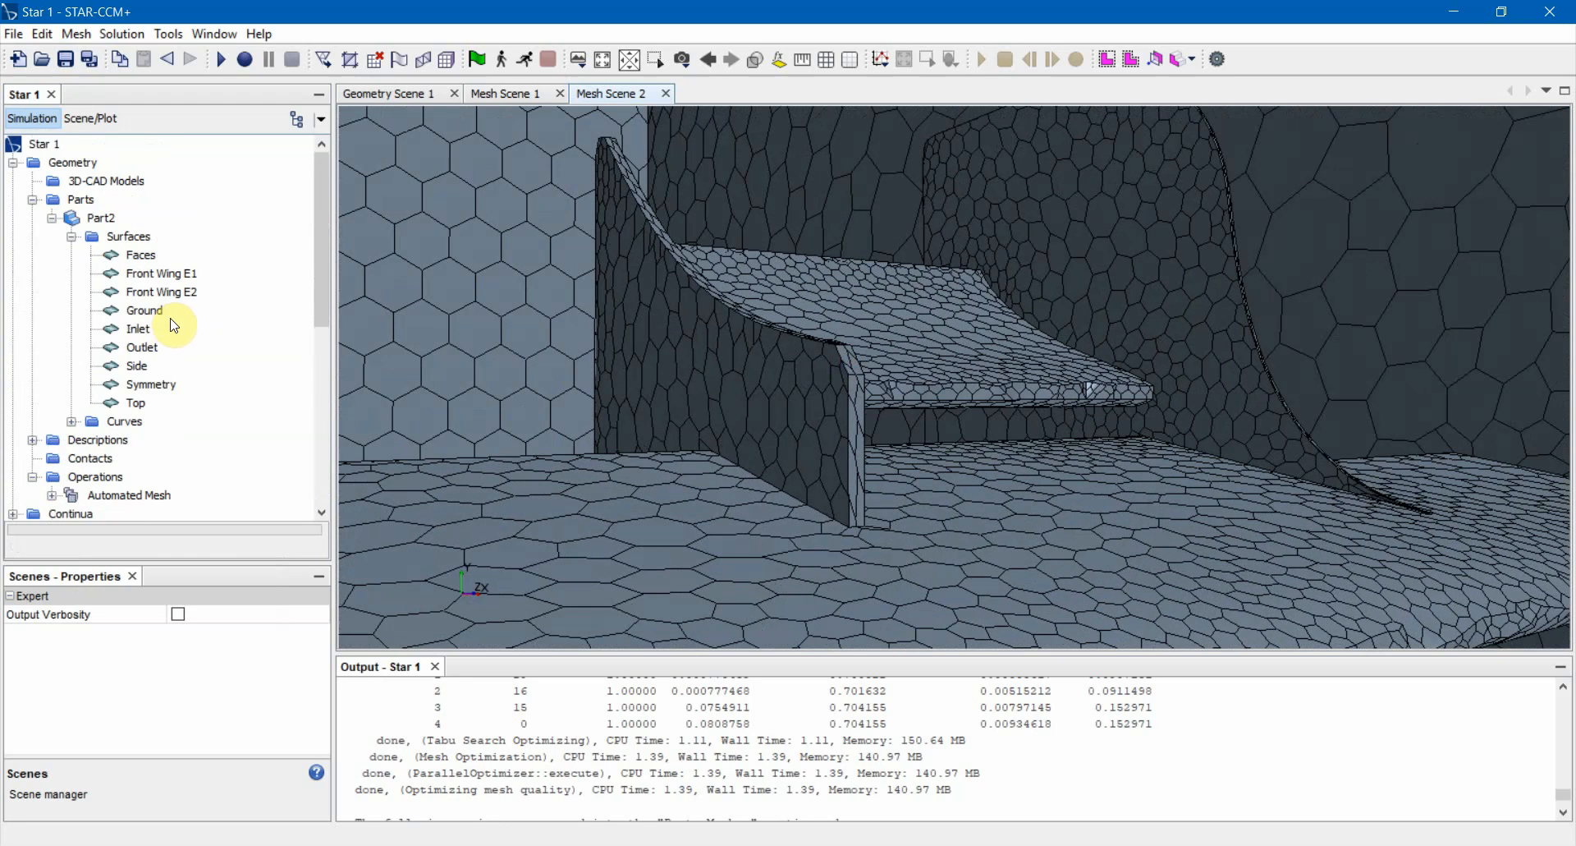
# Review the Automated Mesh operation's meshers and its default controls for mesh density, prism layers, surface growth rate and surface proximity.
pyautogui.scroll(-4, 90, 460)
pyautogui.click(52, 274)
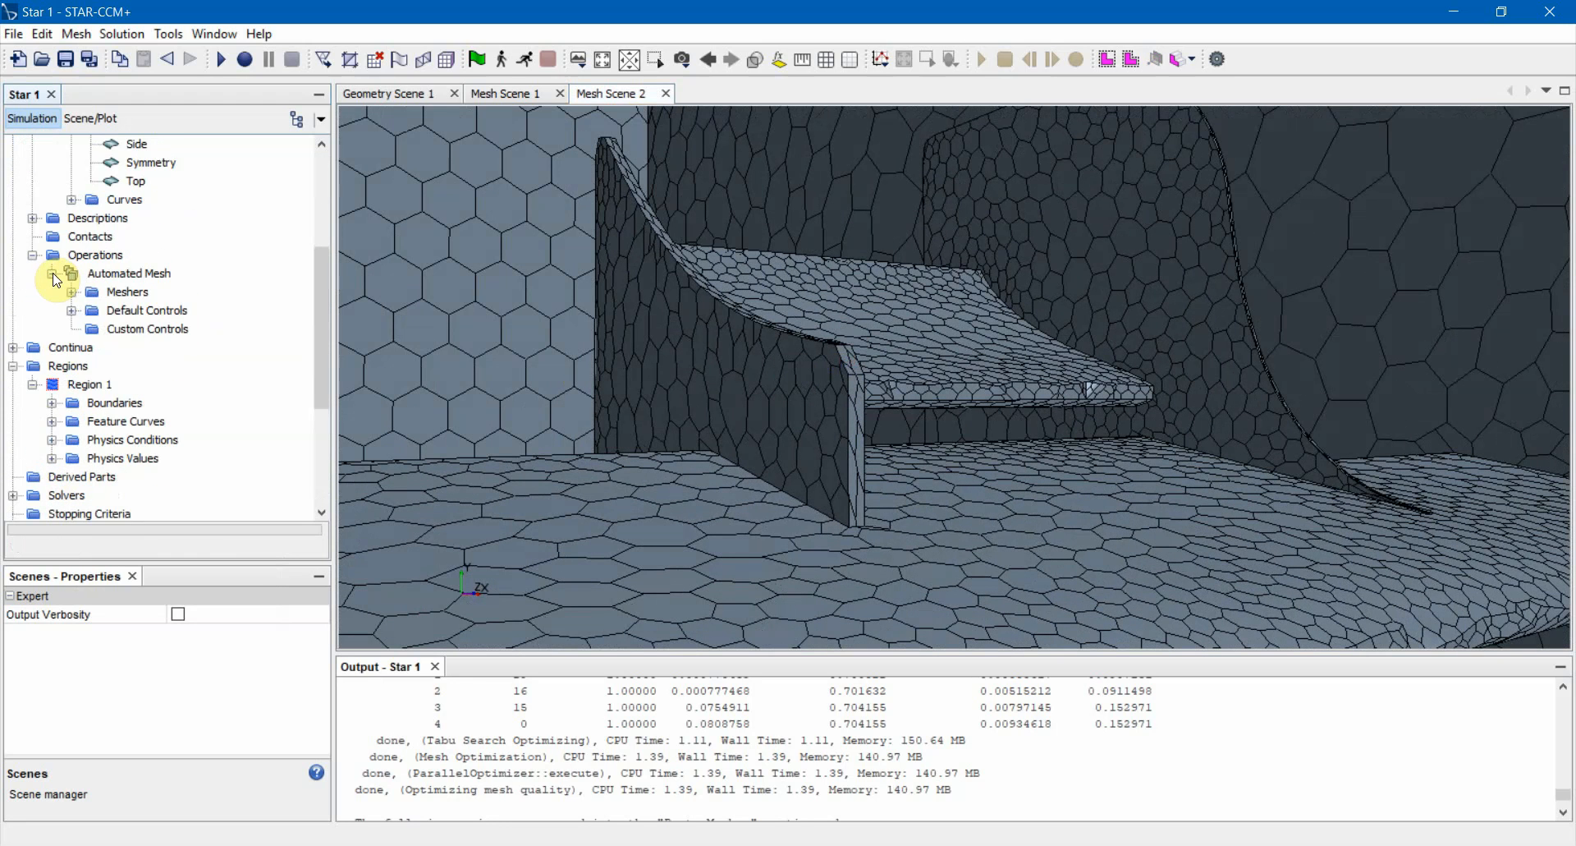
pyautogui.click(71, 292)
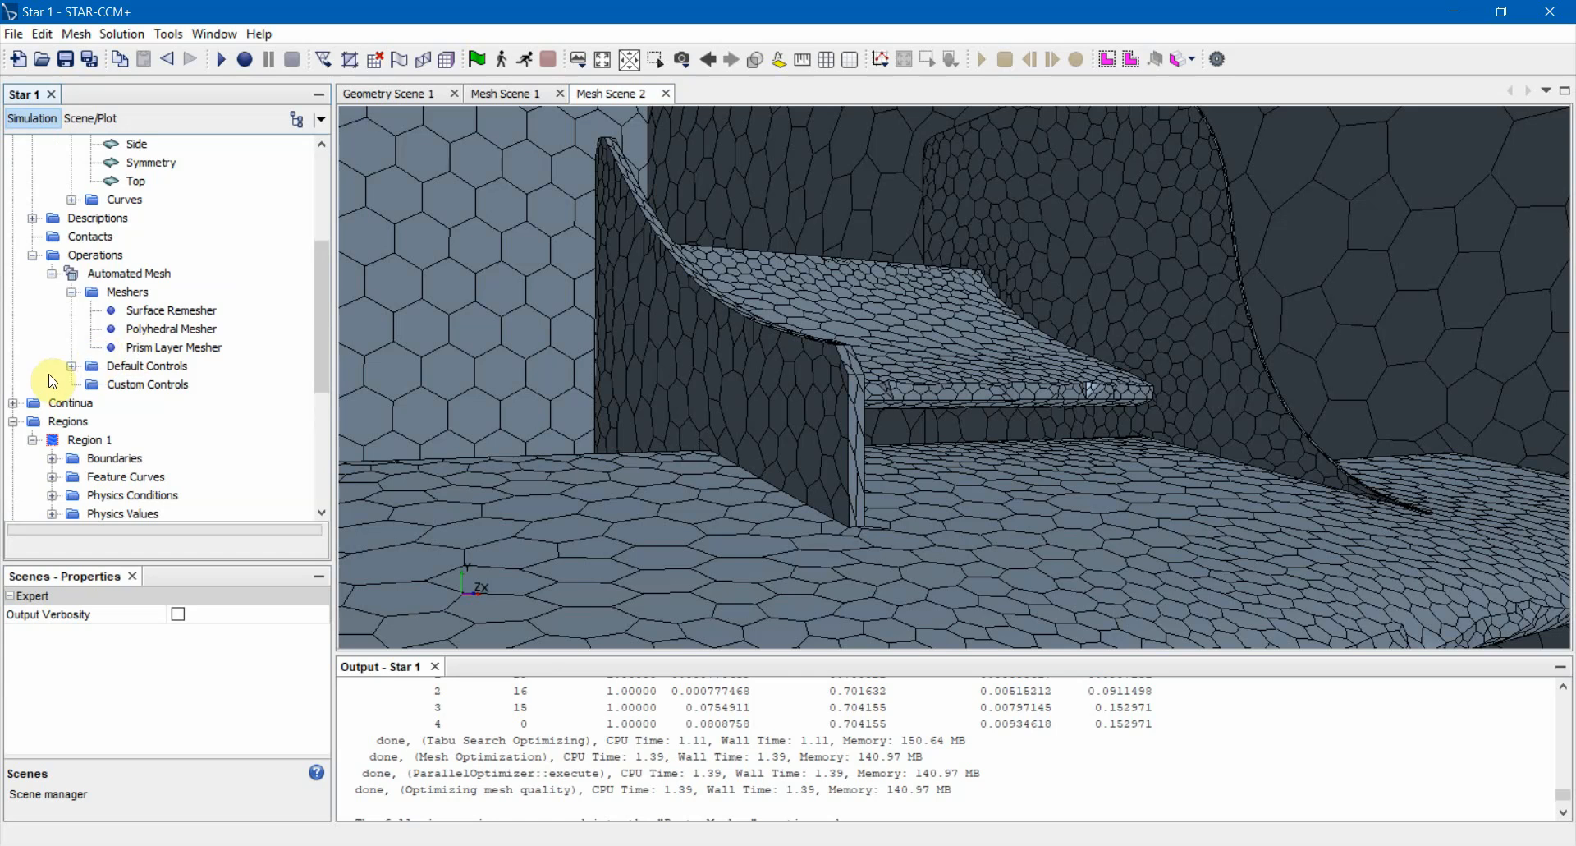
pyautogui.click(71, 365)
pyautogui.scroll(-2, 74, 363)
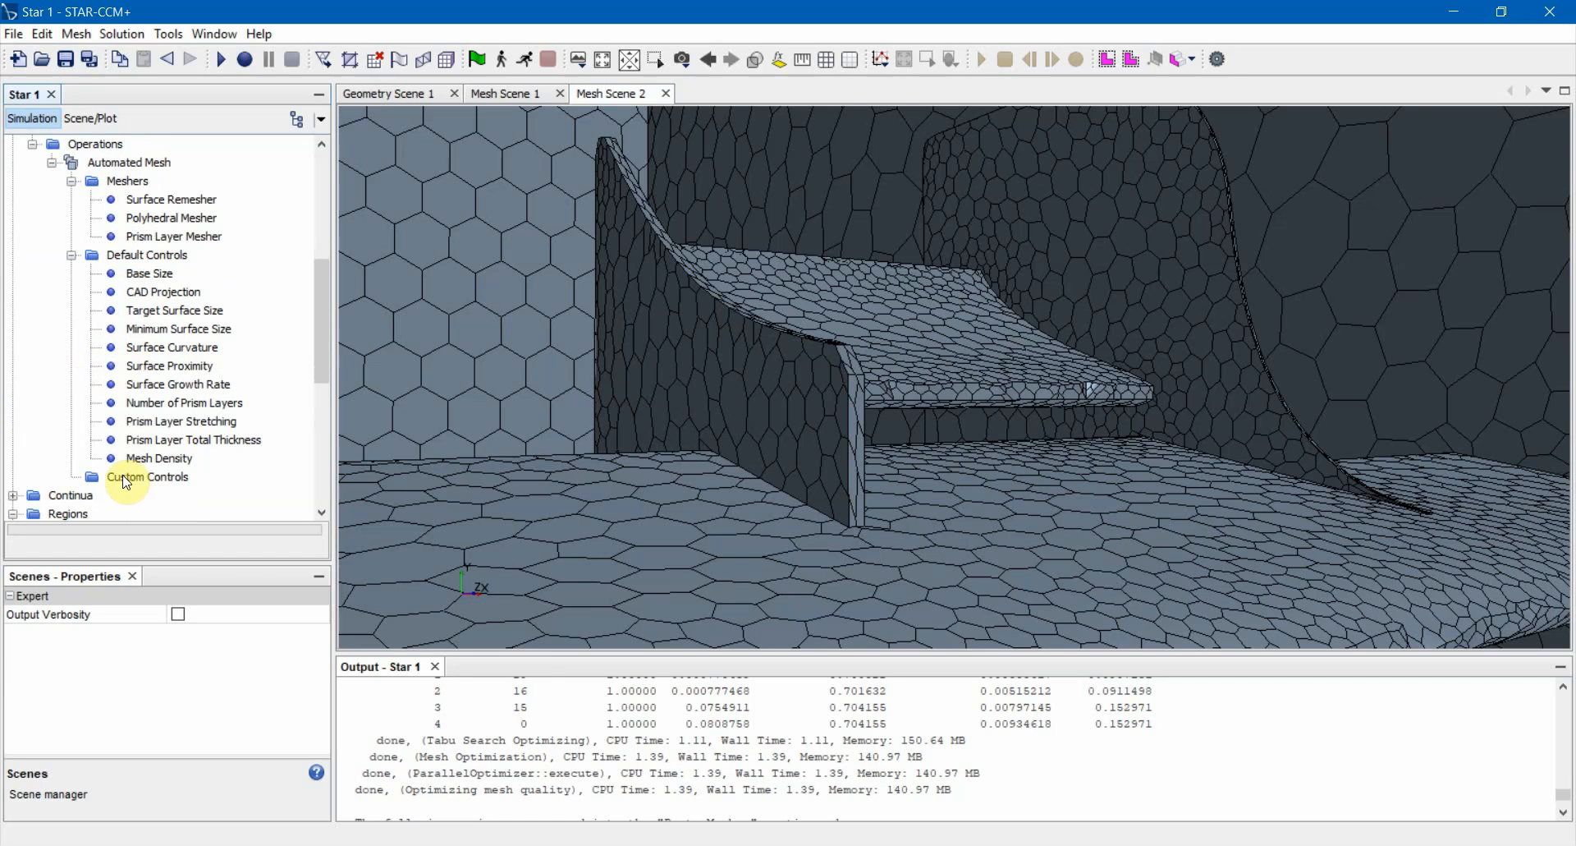
pyautogui.click(161, 459)
pyautogui.click(159, 438)
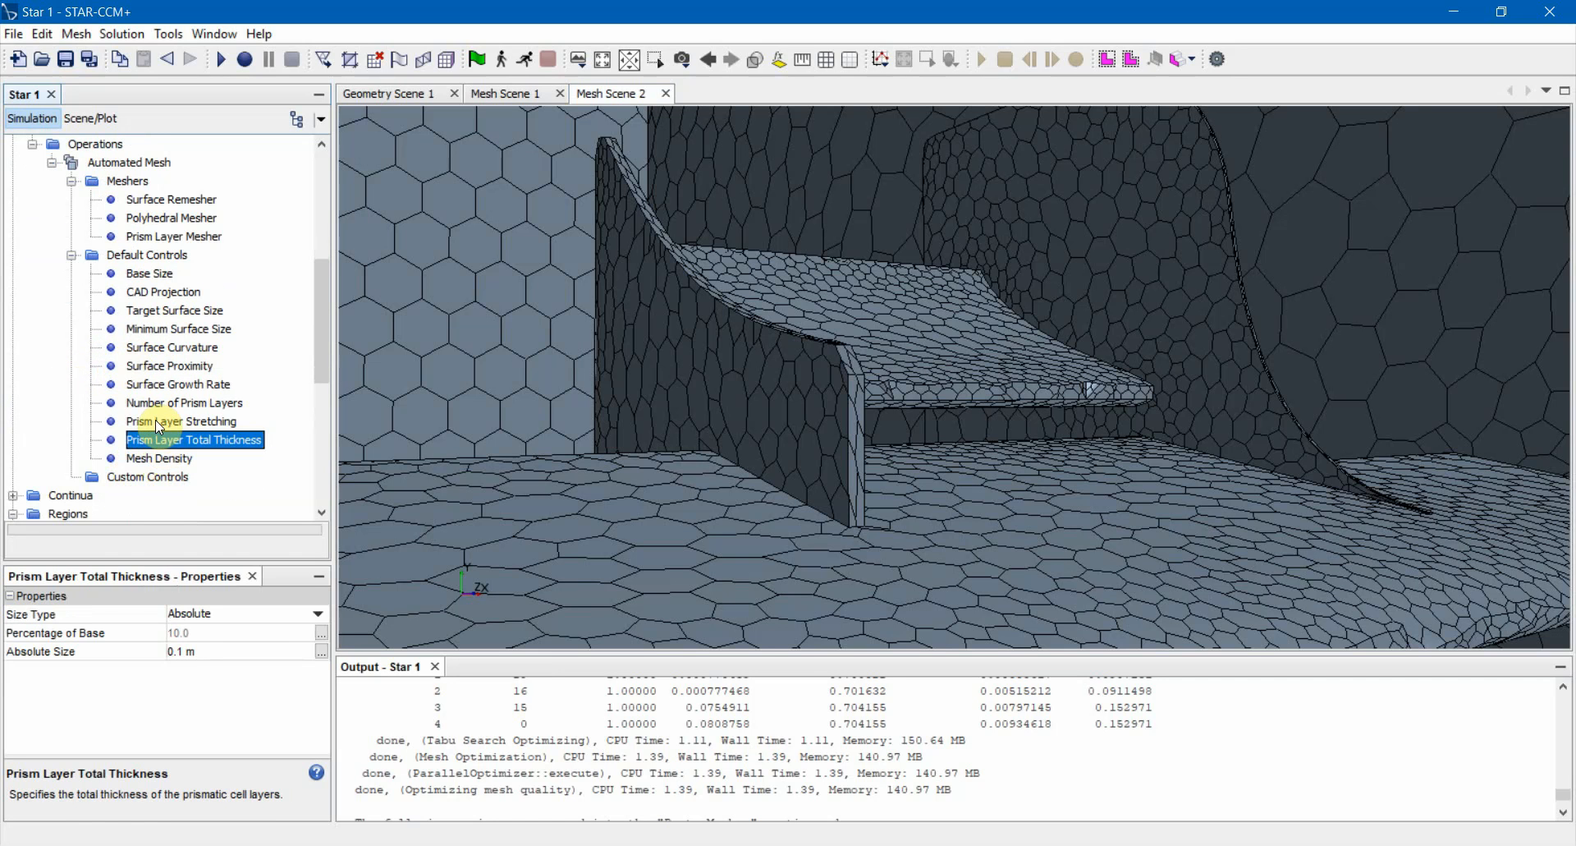
pyautogui.click(155, 421)
pyautogui.click(161, 402)
pyautogui.click(164, 386)
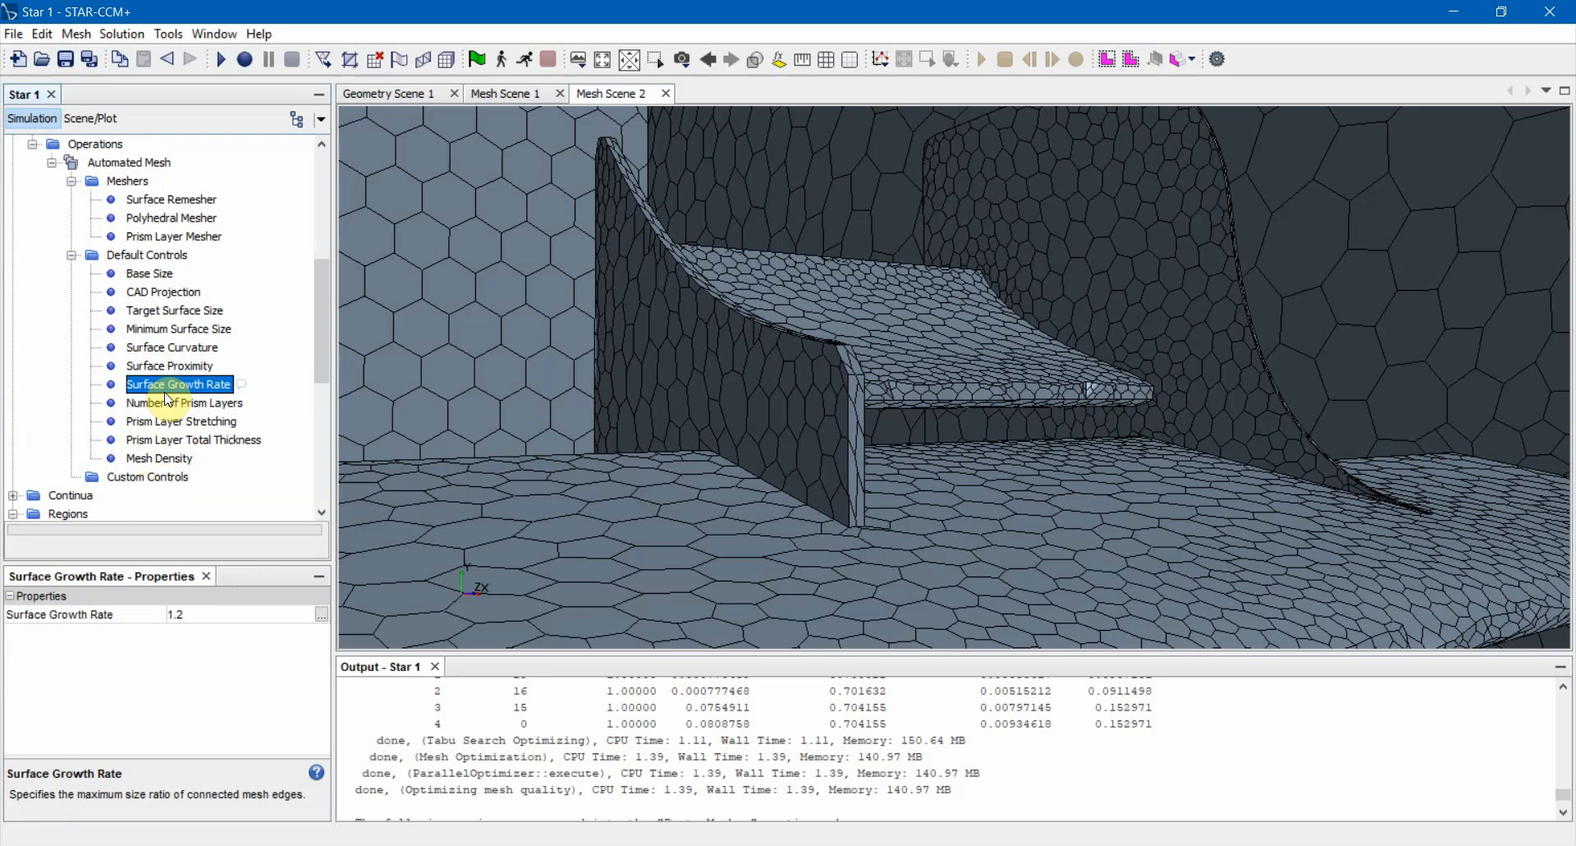
pyautogui.click(166, 368)
pyautogui.click(167, 384)
# Run the volume mesh generation again with the current mesh controls.
pyautogui.click(457, 59)
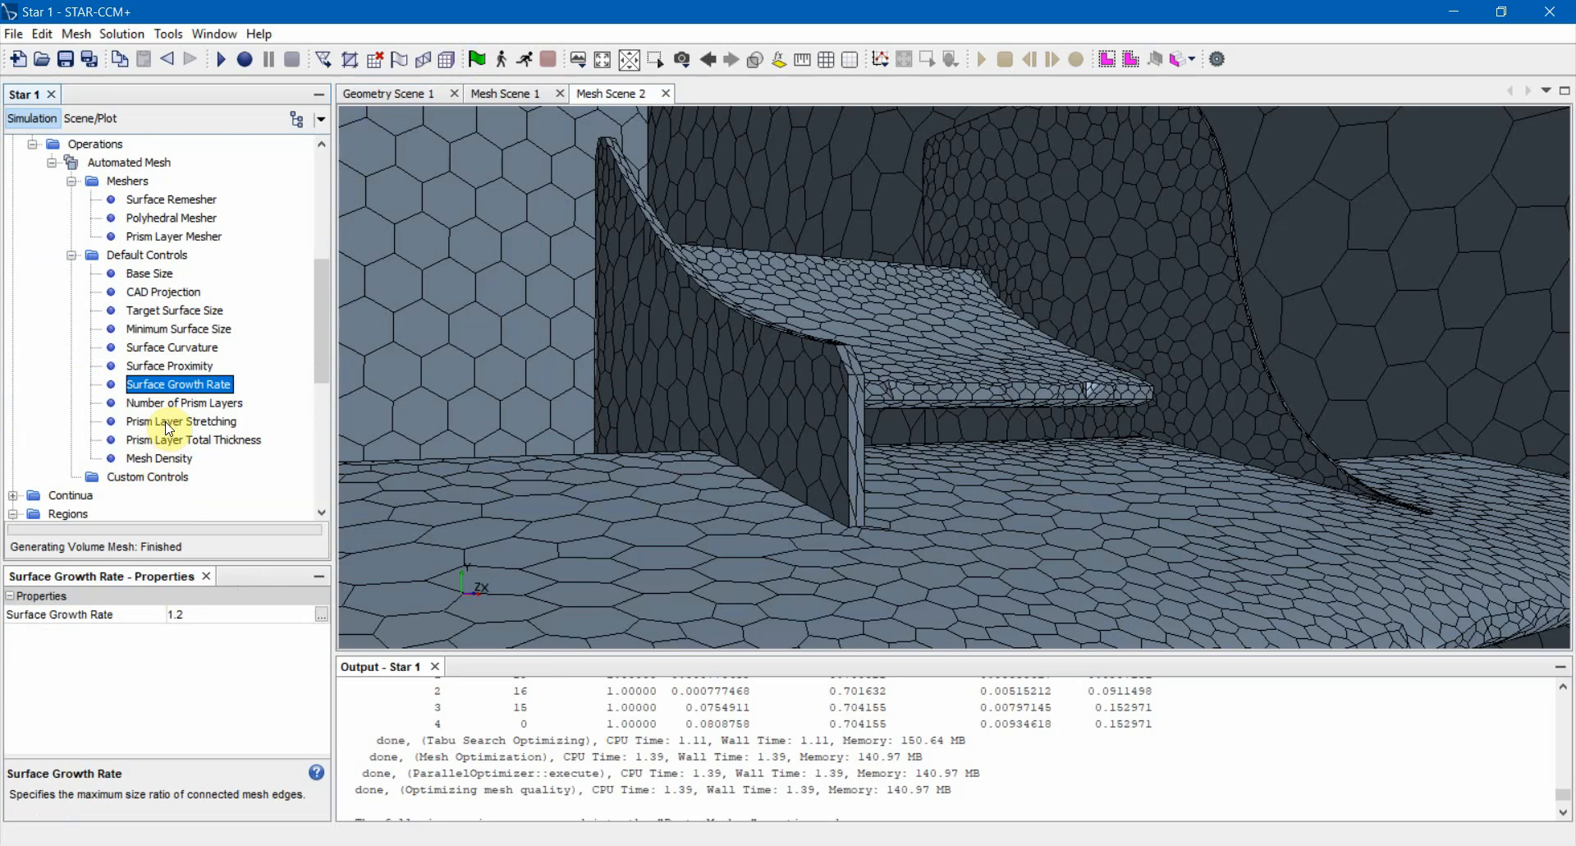
# Examine Region 1's boundaries, feature curves, physics conditions and physics values, and check the region's assigned mesh and physics continua.
pyautogui.scroll(-6, 132, 386)
pyautogui.scroll(3, 131, 385)
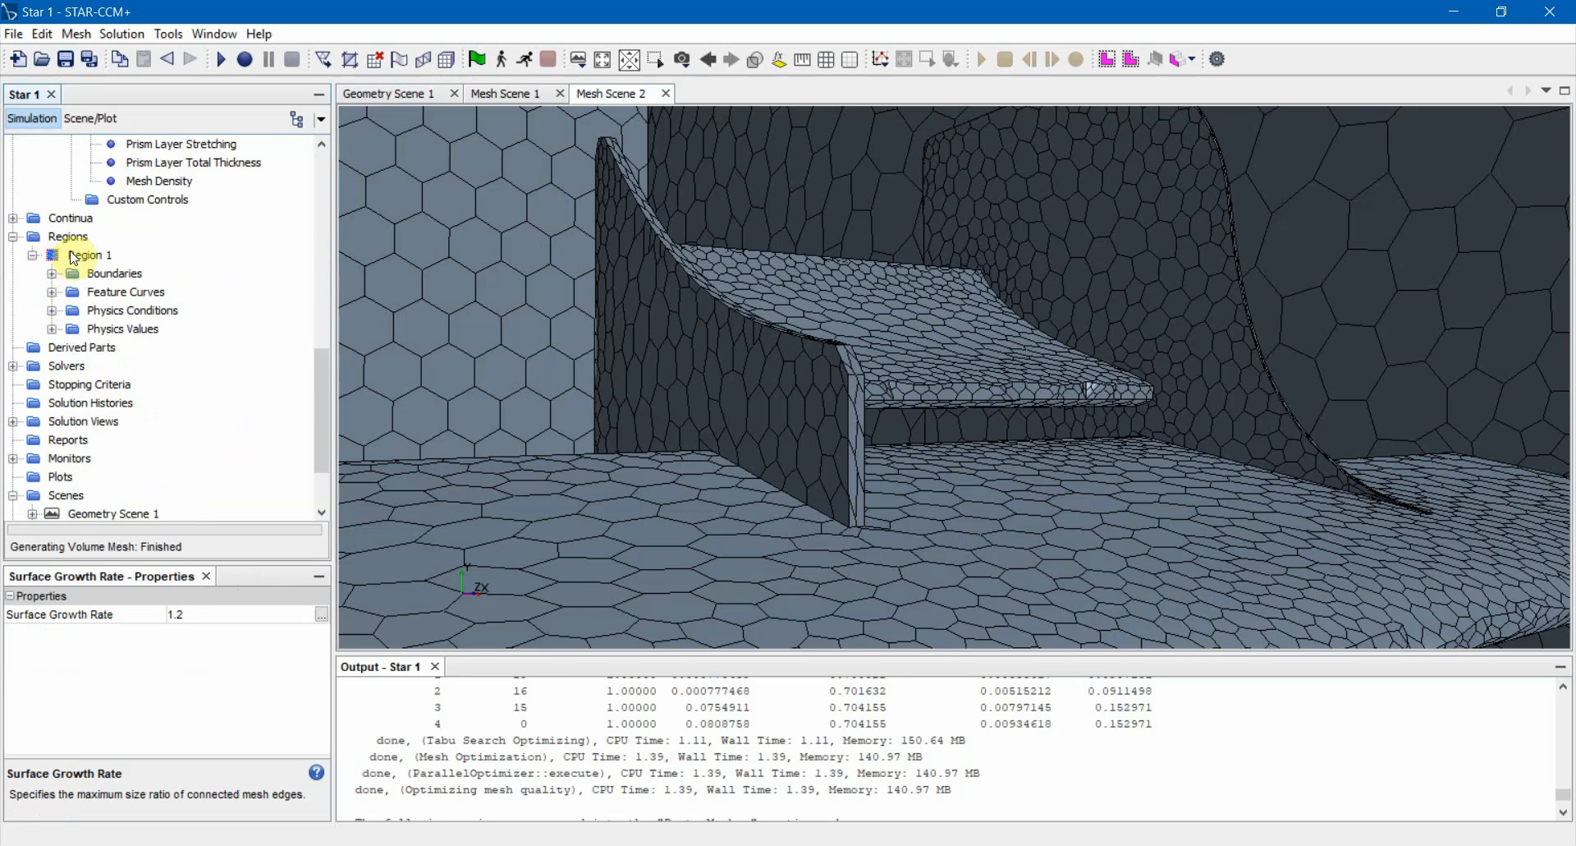
pyautogui.click(52, 274)
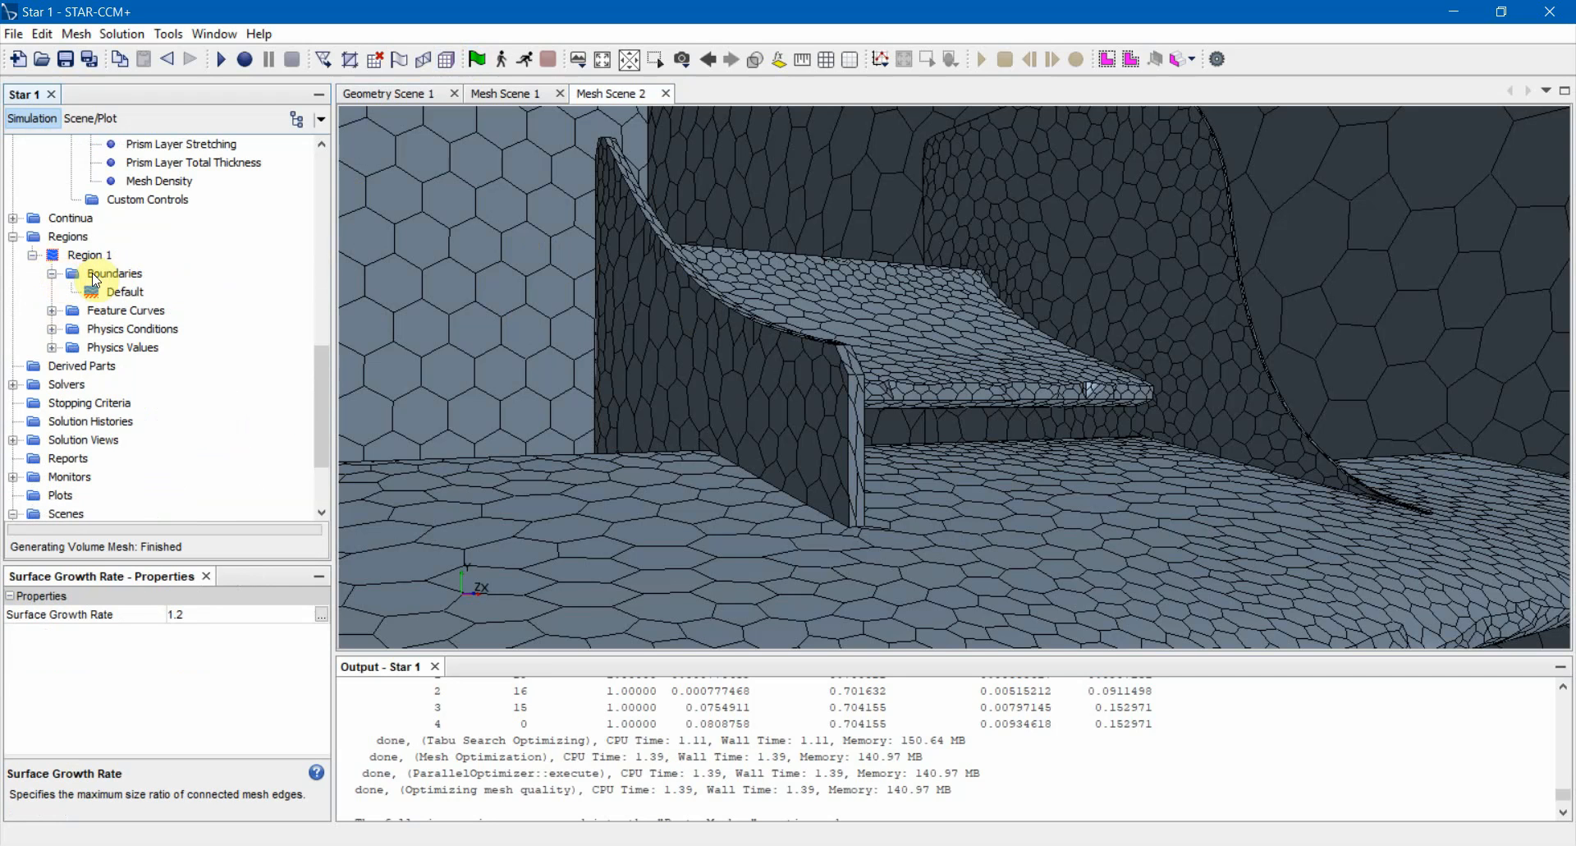
pyautogui.click(51, 310)
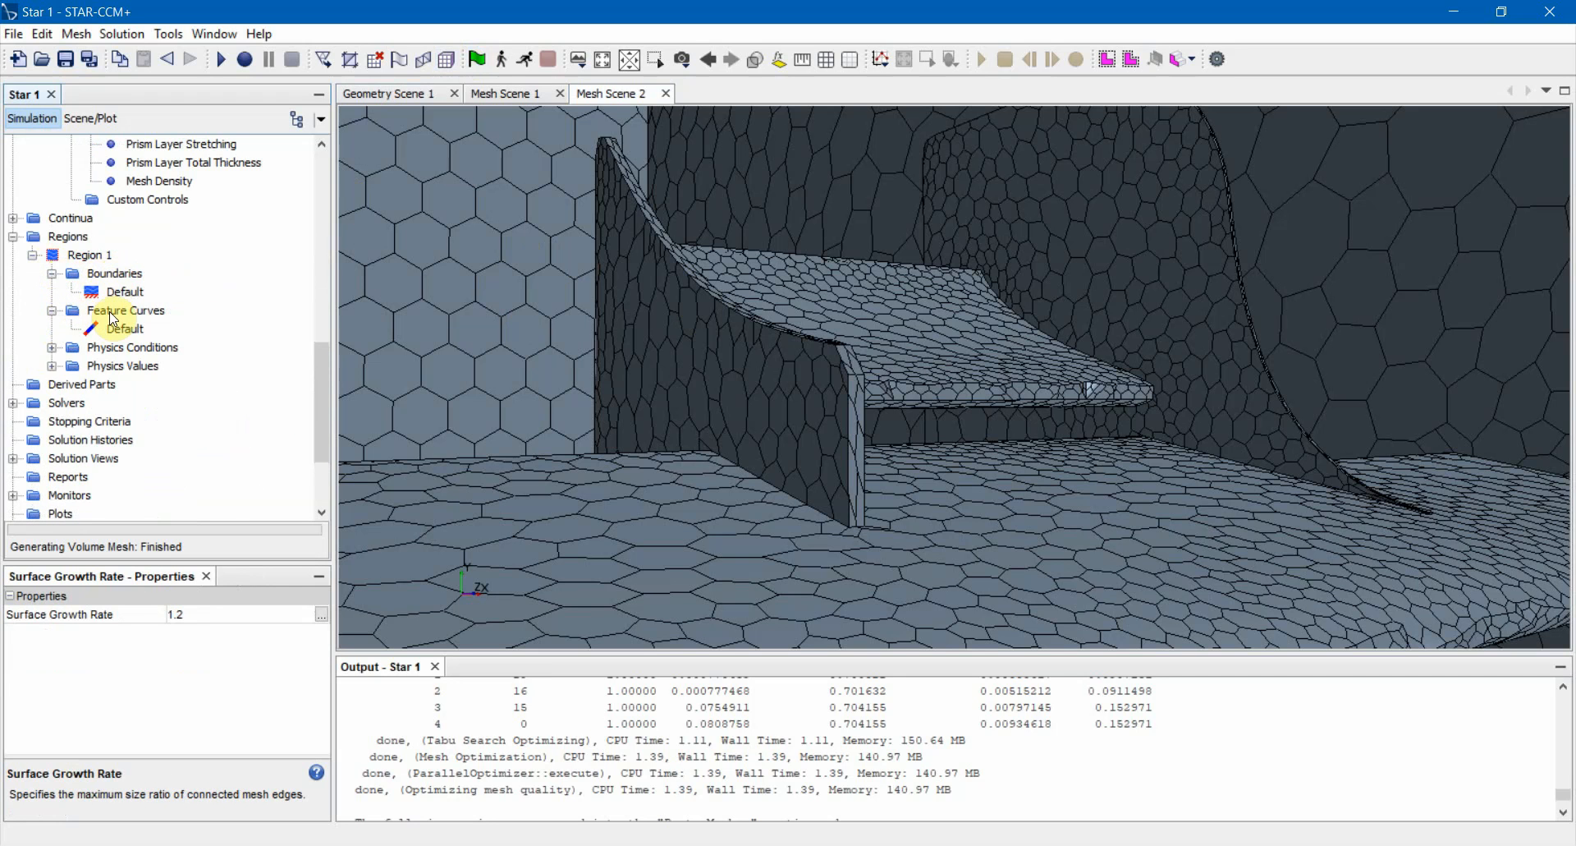
pyautogui.click(52, 347)
pyautogui.click(52, 384)
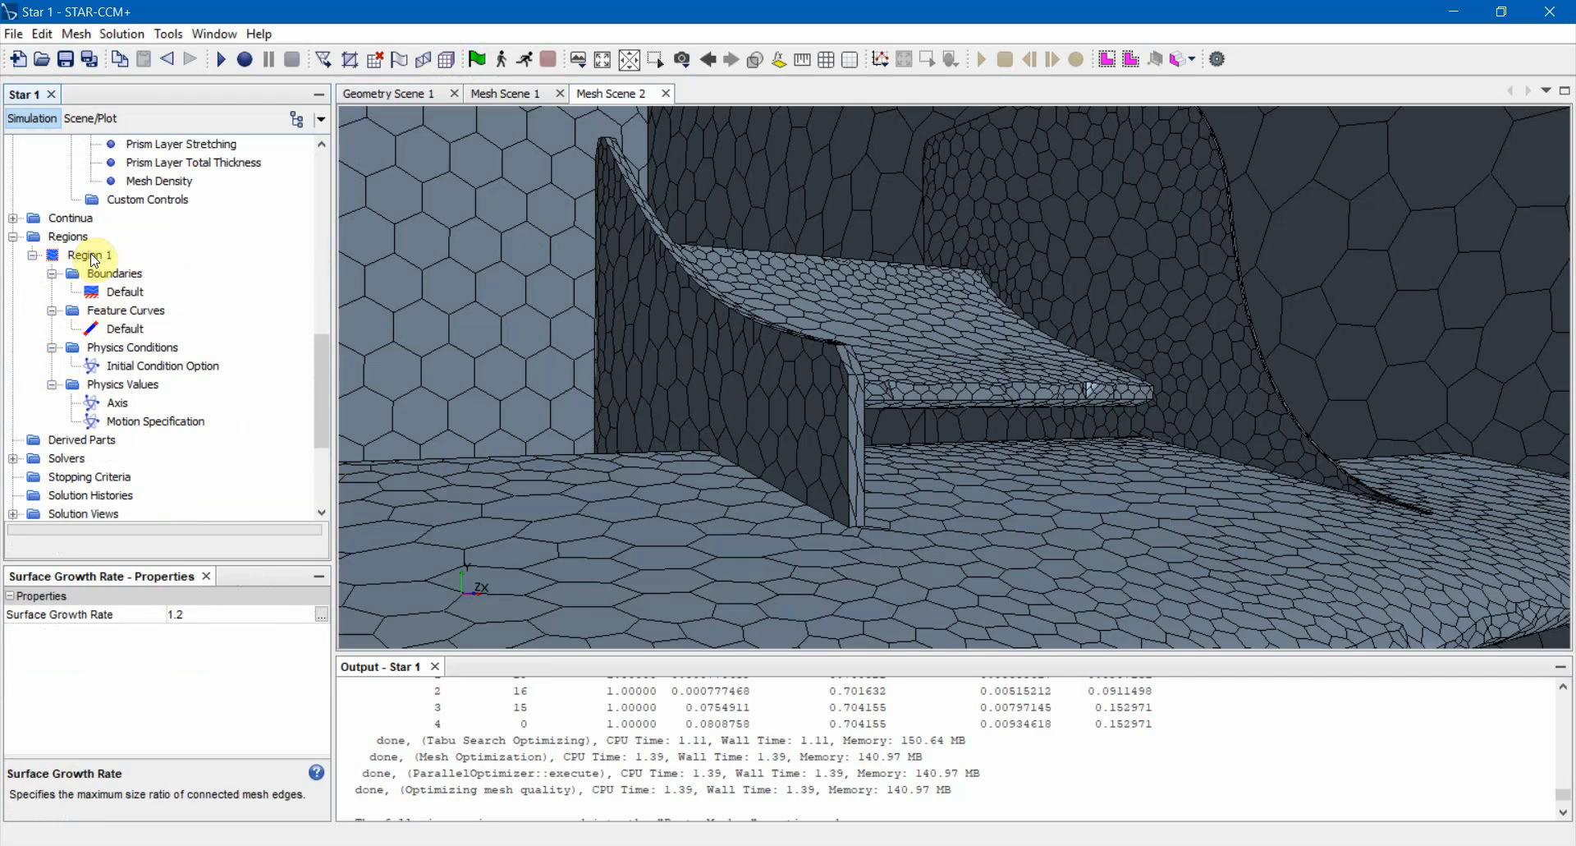
pyautogui.click(90, 256)
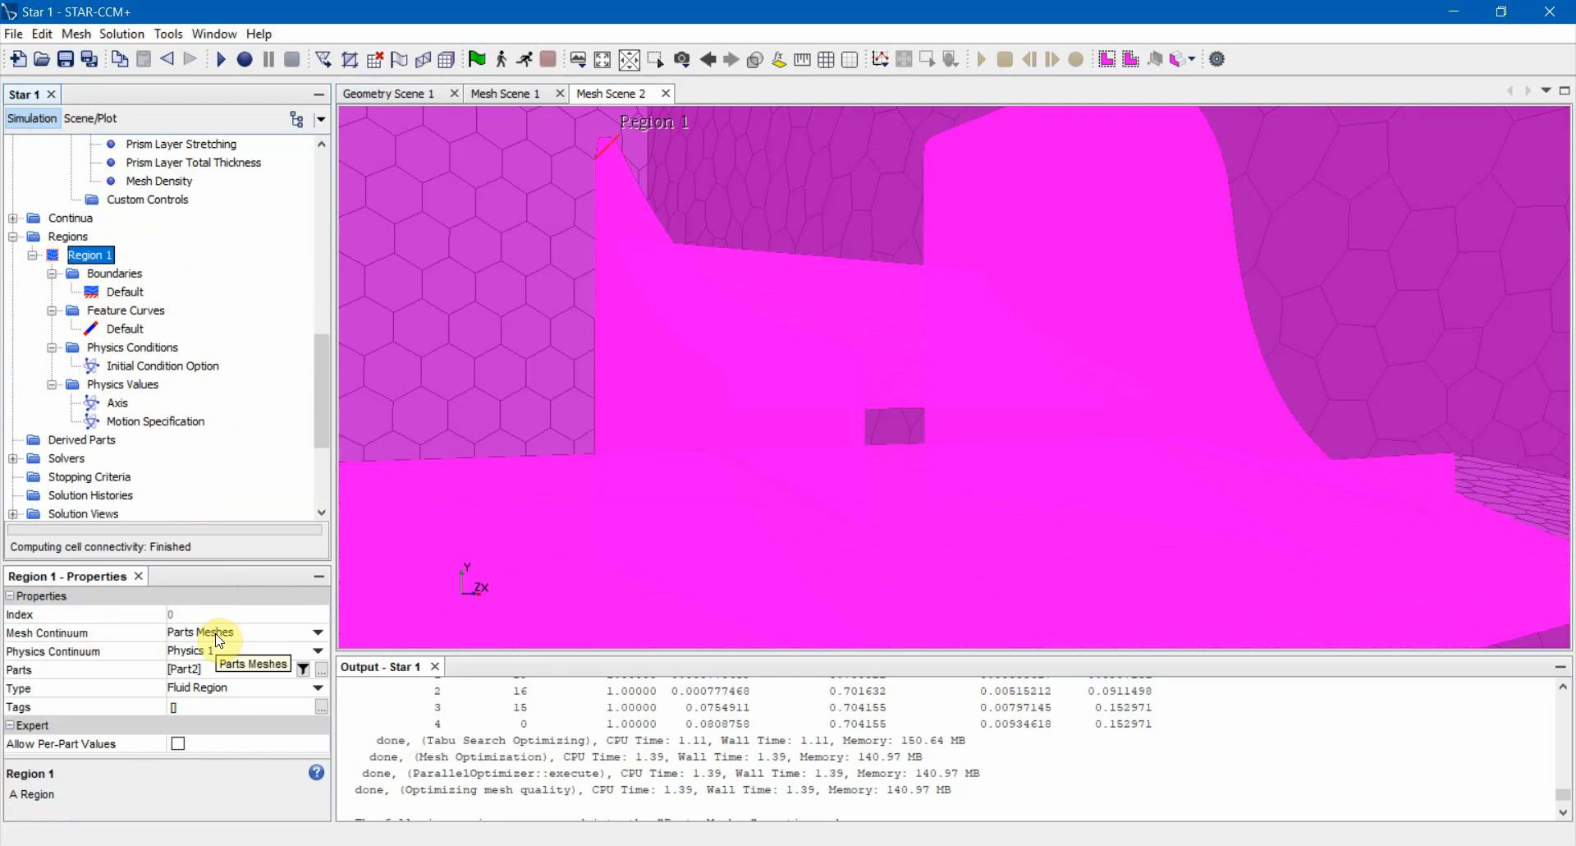
# Expand the Continua node and check the properties of the Physics 1 continuum.
pyautogui.scroll(3, 215, 358)
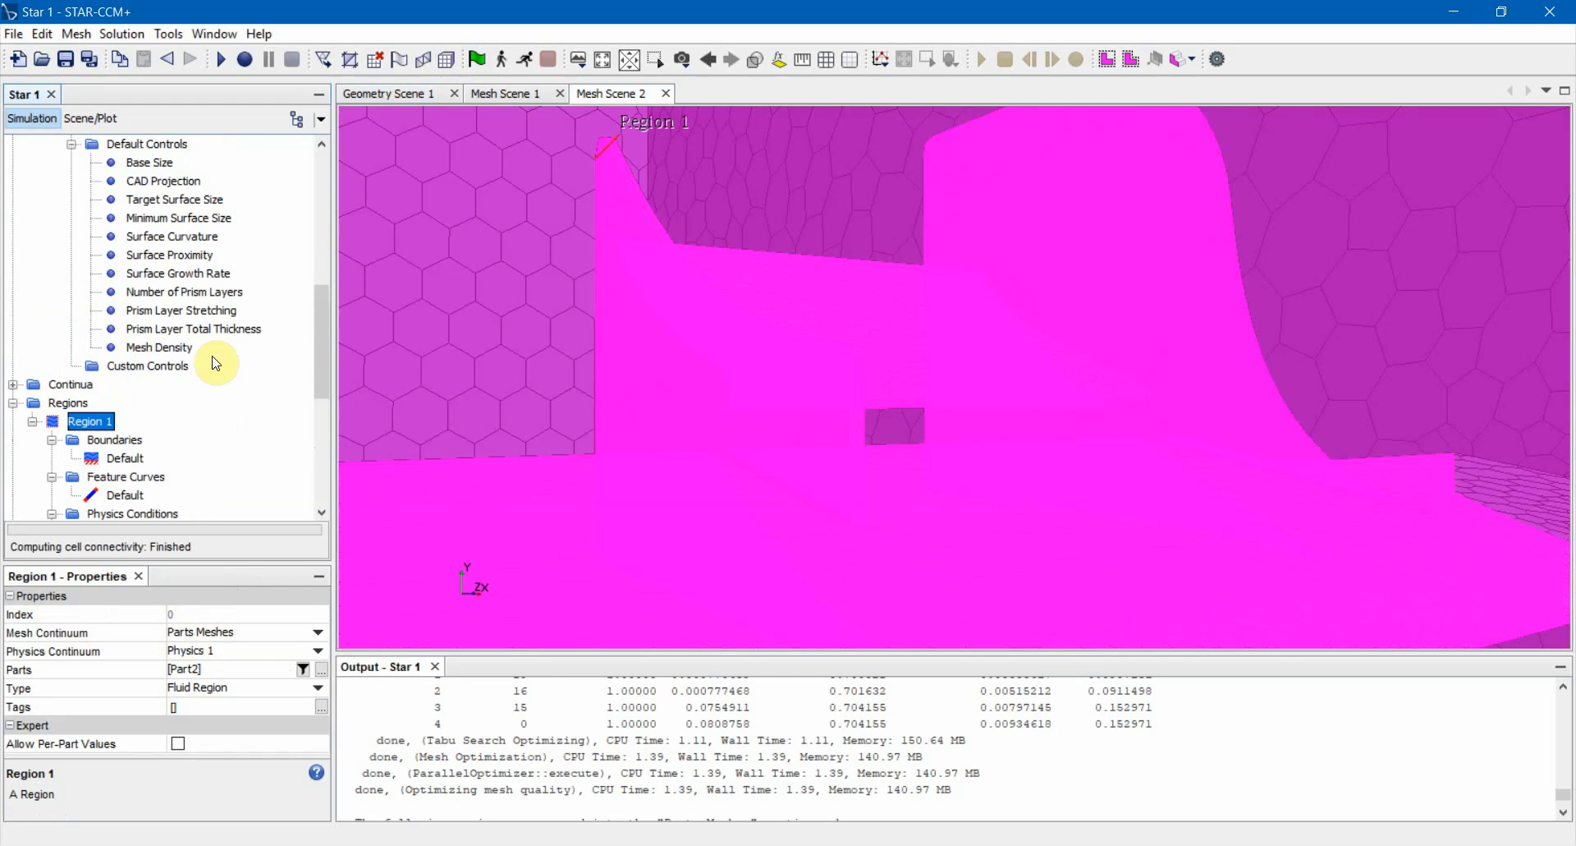
pyautogui.click(14, 384)
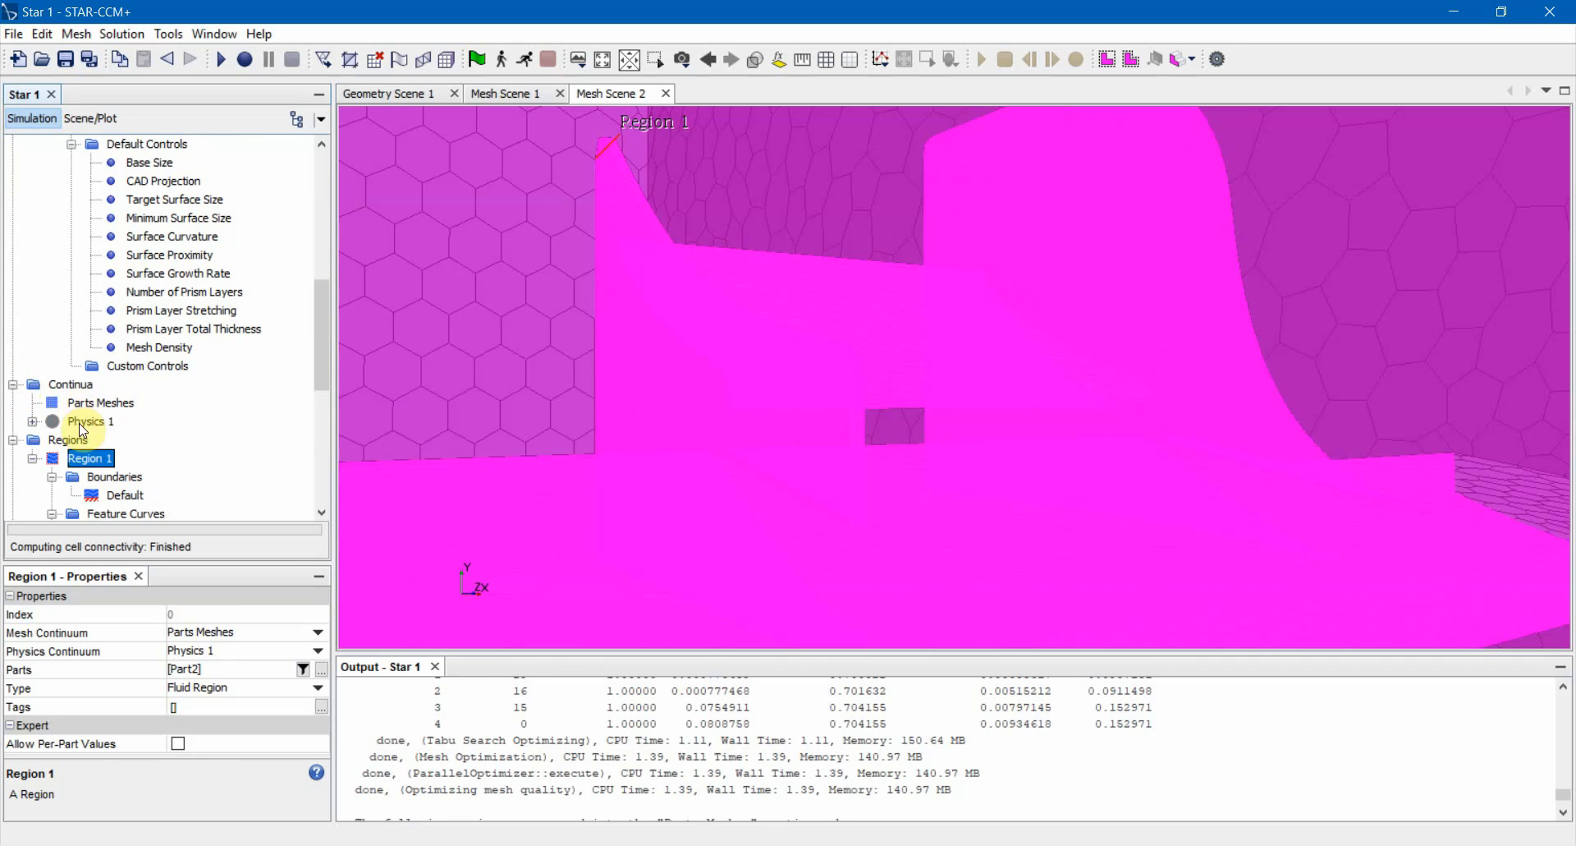
pyautogui.click(80, 424)
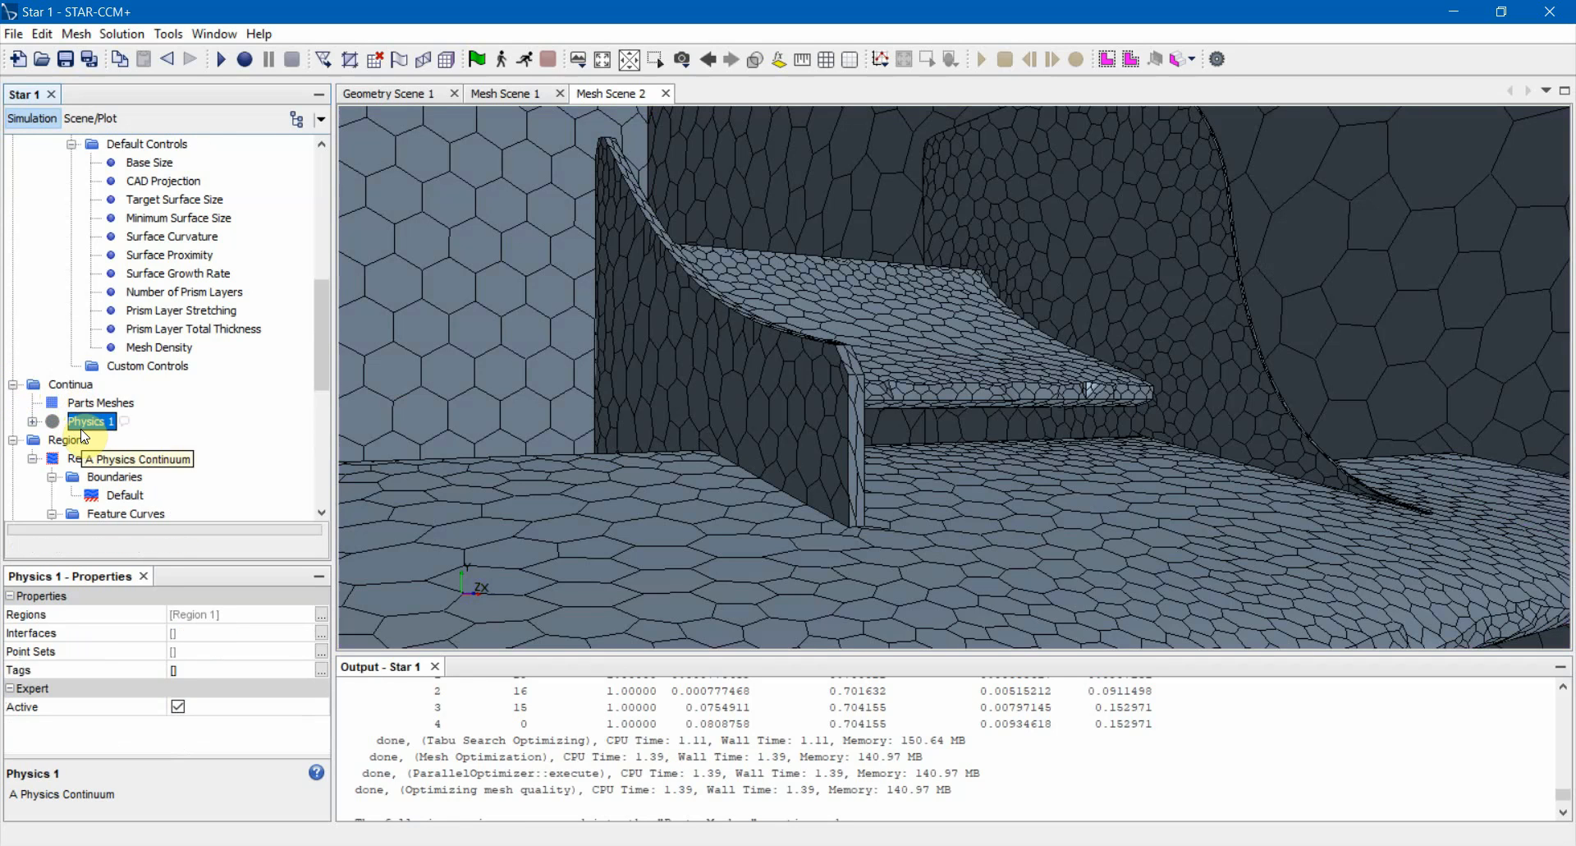
# Inspect the polyhedral mesh on the front wing elements, endplates and ground from several angles and distances.
pyautogui.moveTo(957, 376); pyautogui.dragTo(947, 312)
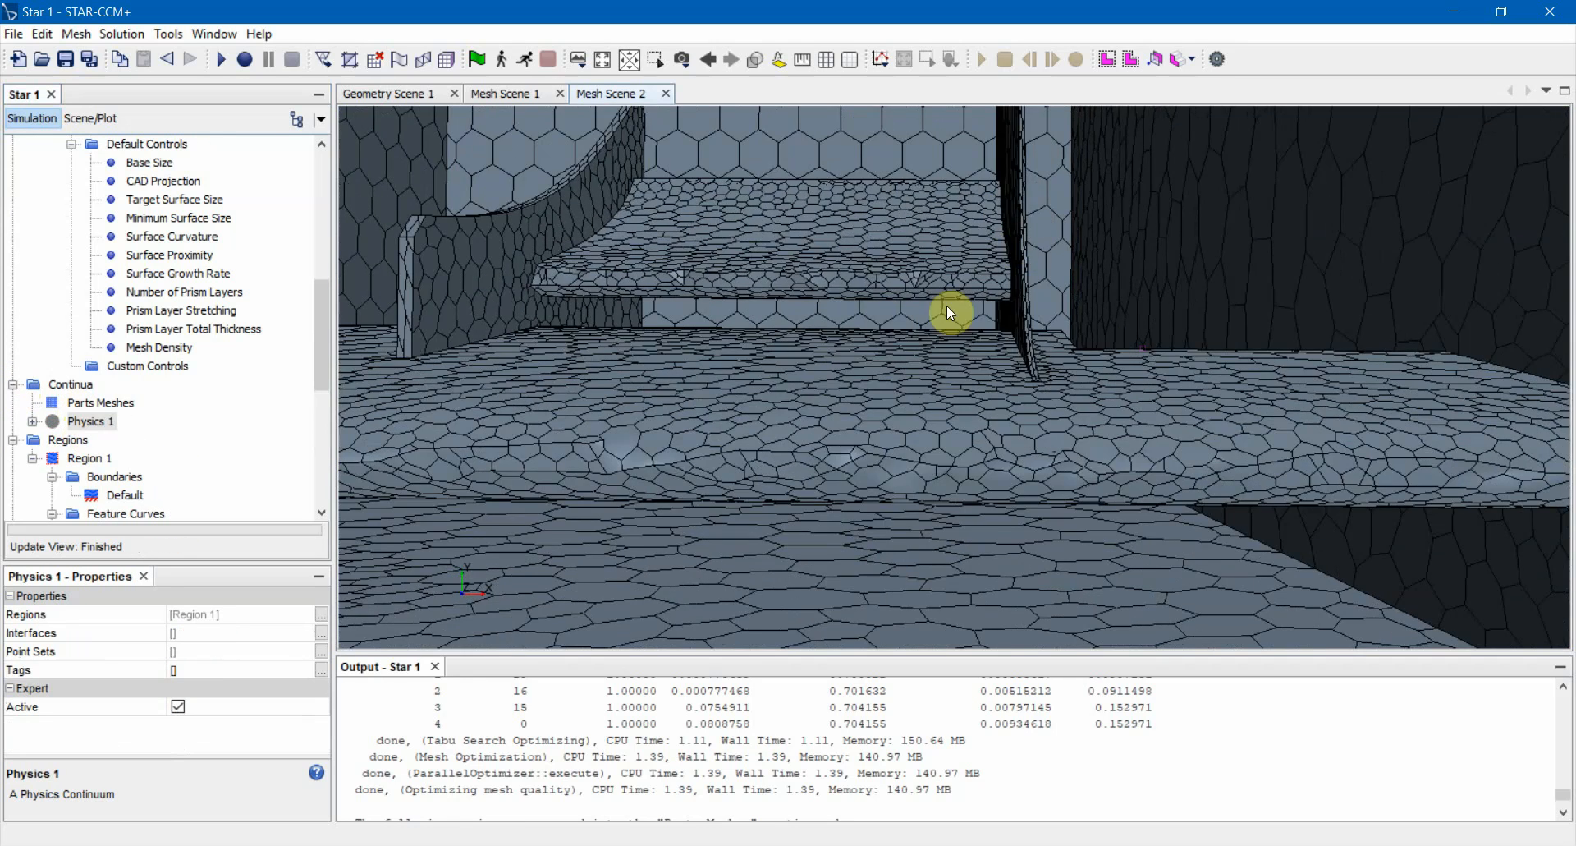
pyautogui.scroll(-1, 106, 450)
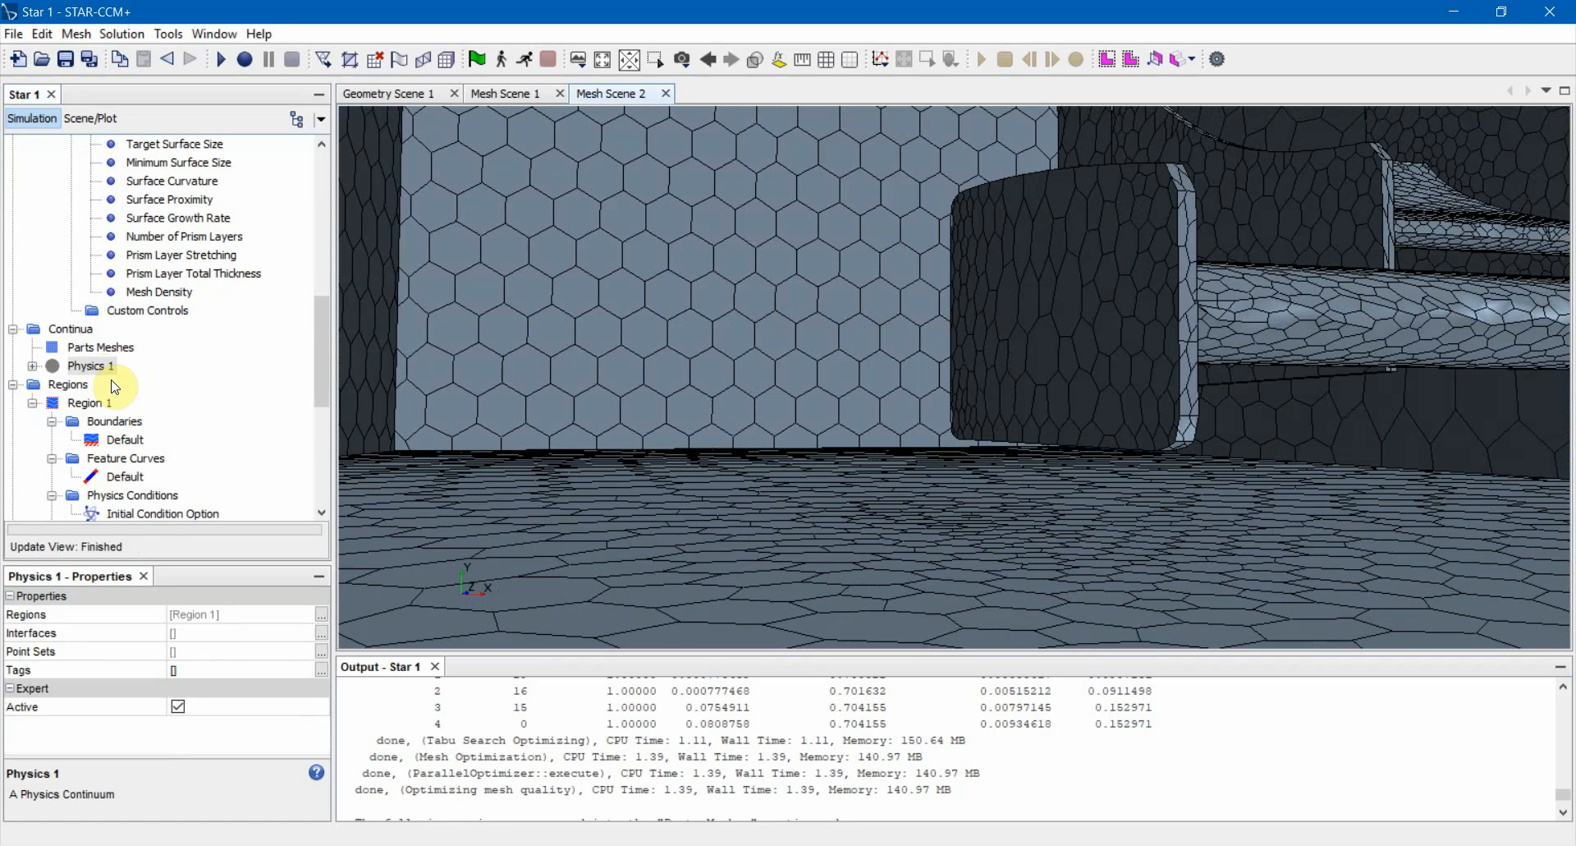
pyautogui.scroll(5, 964, 367)
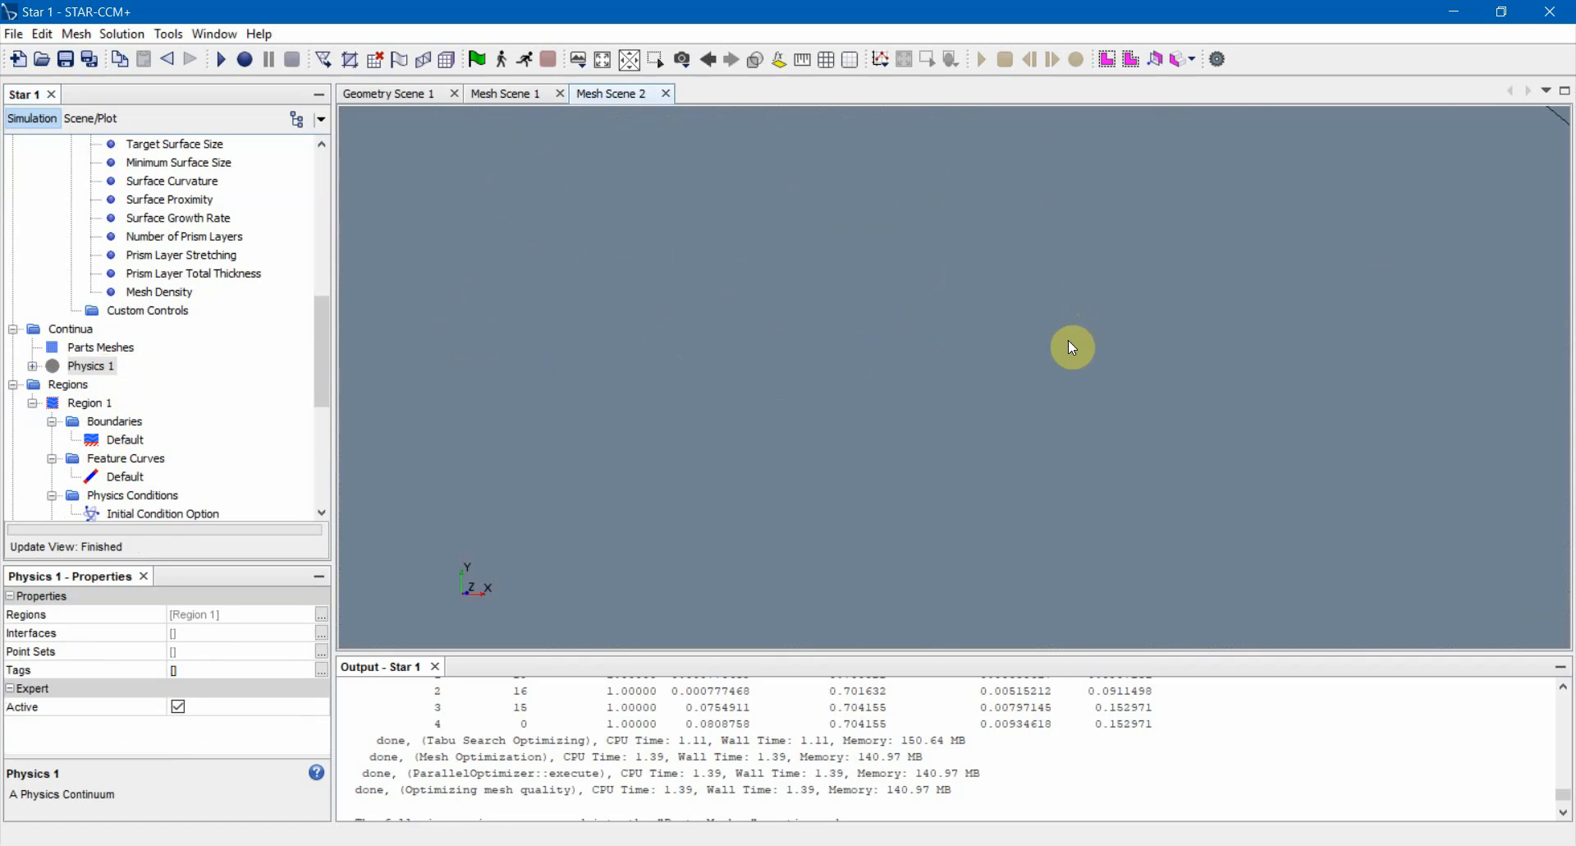
pyautogui.scroll(-5, 1072, 348)
pyautogui.scroll(5, 1199, 318)
pyautogui.scroll(-5, 1182, 310)
pyautogui.scroll(4, 1202, 291)
pyautogui.scroll(-4, 1198, 290)
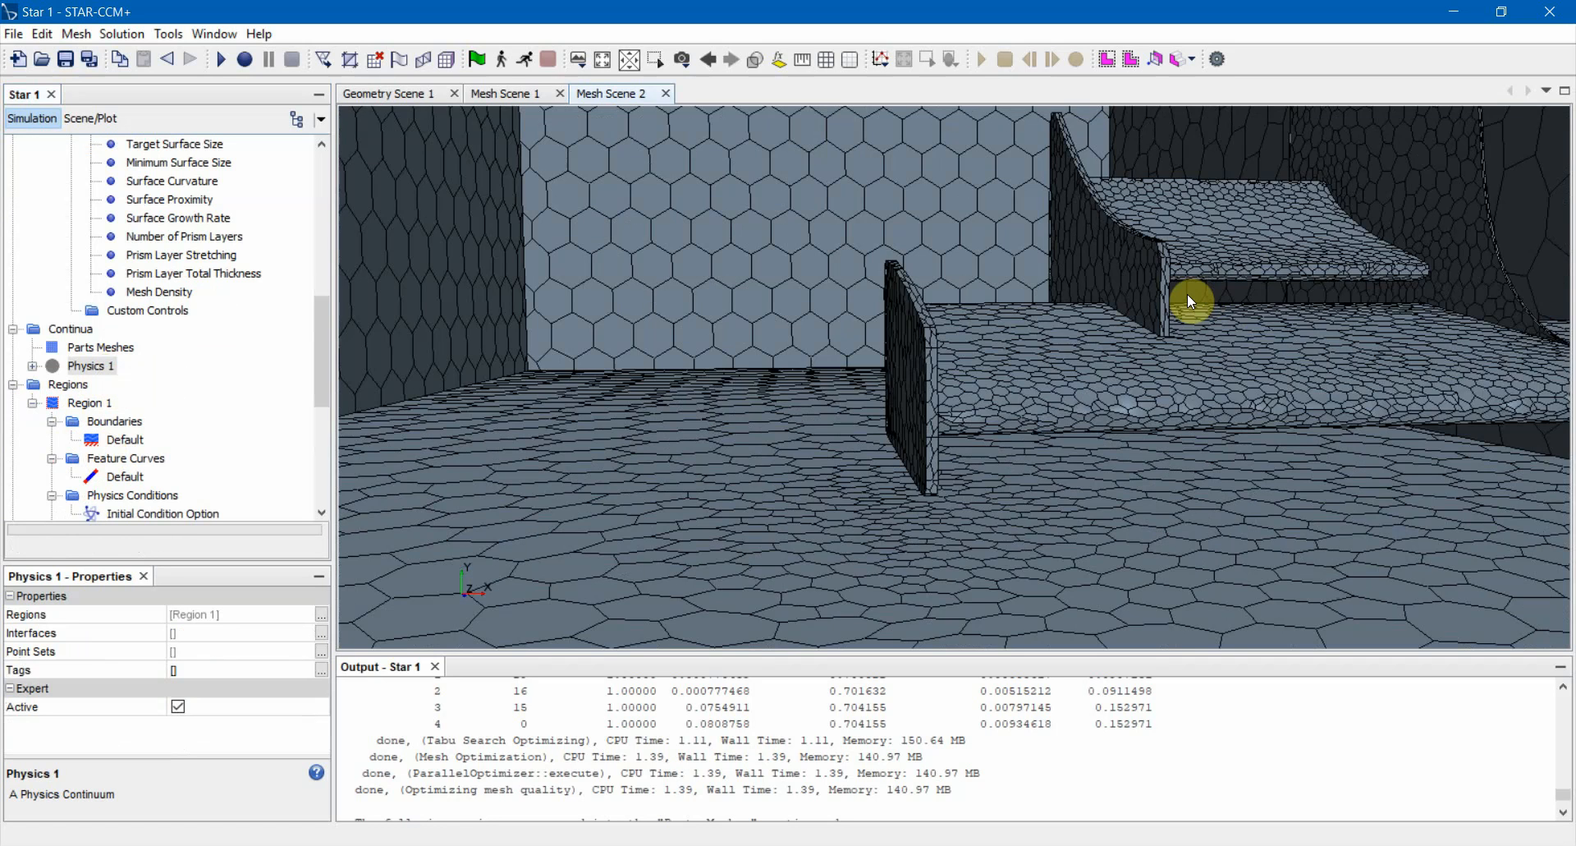
pyautogui.moveTo(1182, 296); pyautogui.dragTo(1074, 339, button='right')
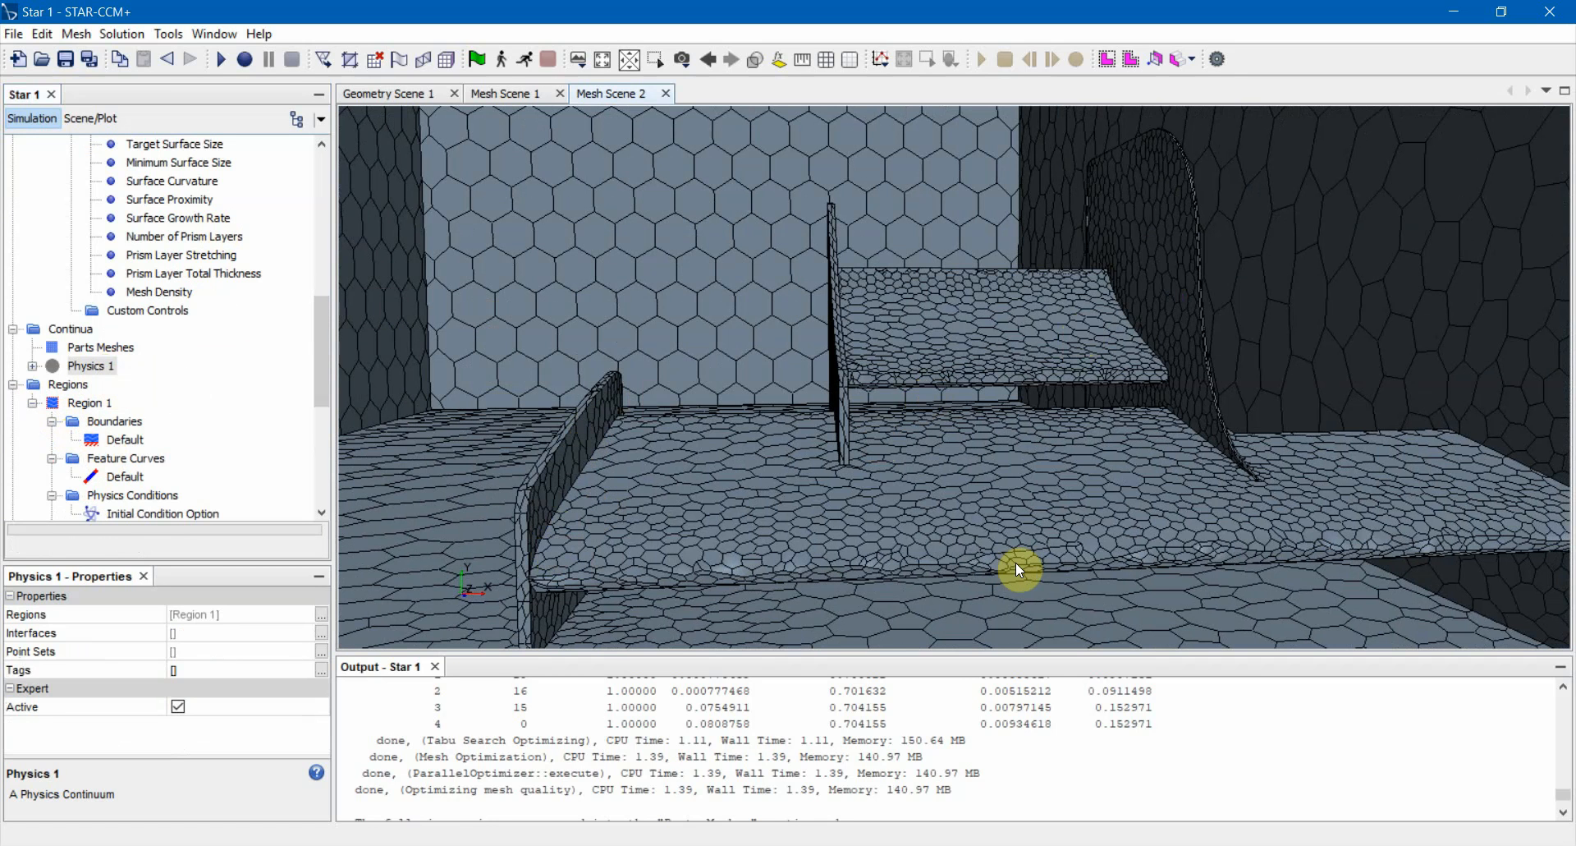
pyautogui.moveTo(878, 342); pyautogui.dragTo(904, 458)
# Examine the volume mesh on the outside of the whole domain, including the refinement near the wing on the symmetry side.
pyautogui.scroll(-10, 904, 465)
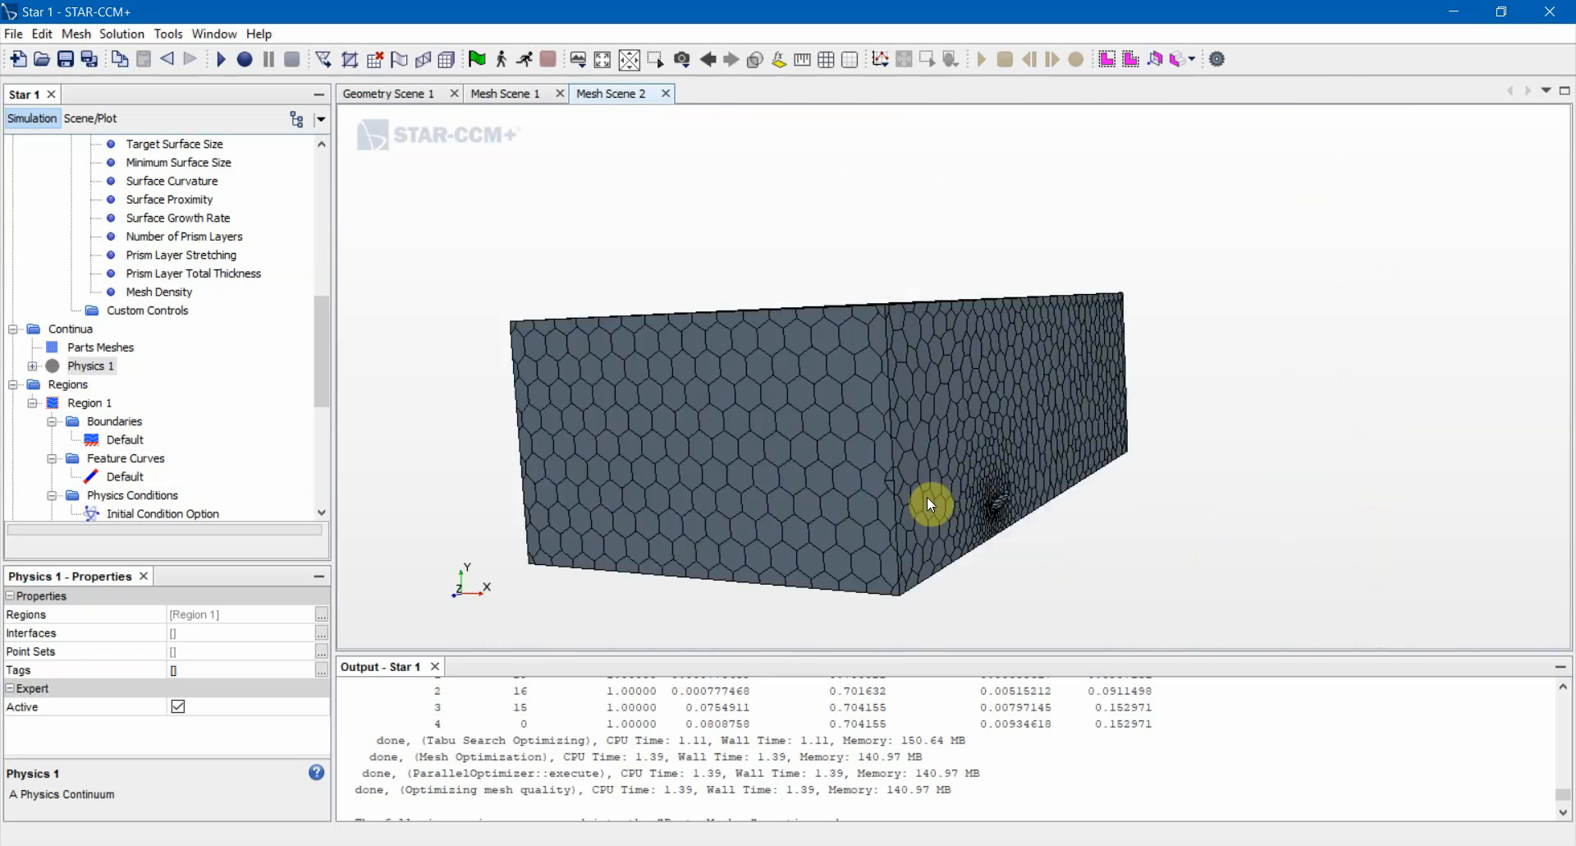
pyautogui.moveTo(1022, 460); pyautogui.dragTo(880, 417, button='right')
pyautogui.scroll(5, 872, 413)
pyautogui.moveTo(887, 406); pyautogui.dragTo(793, 471)
pyautogui.scroll(-4, 849, 437)
pyautogui.scroll(-3, 849, 437)
pyautogui.scroll(5, 850, 478)
pyautogui.scroll(-4, 854, 479)
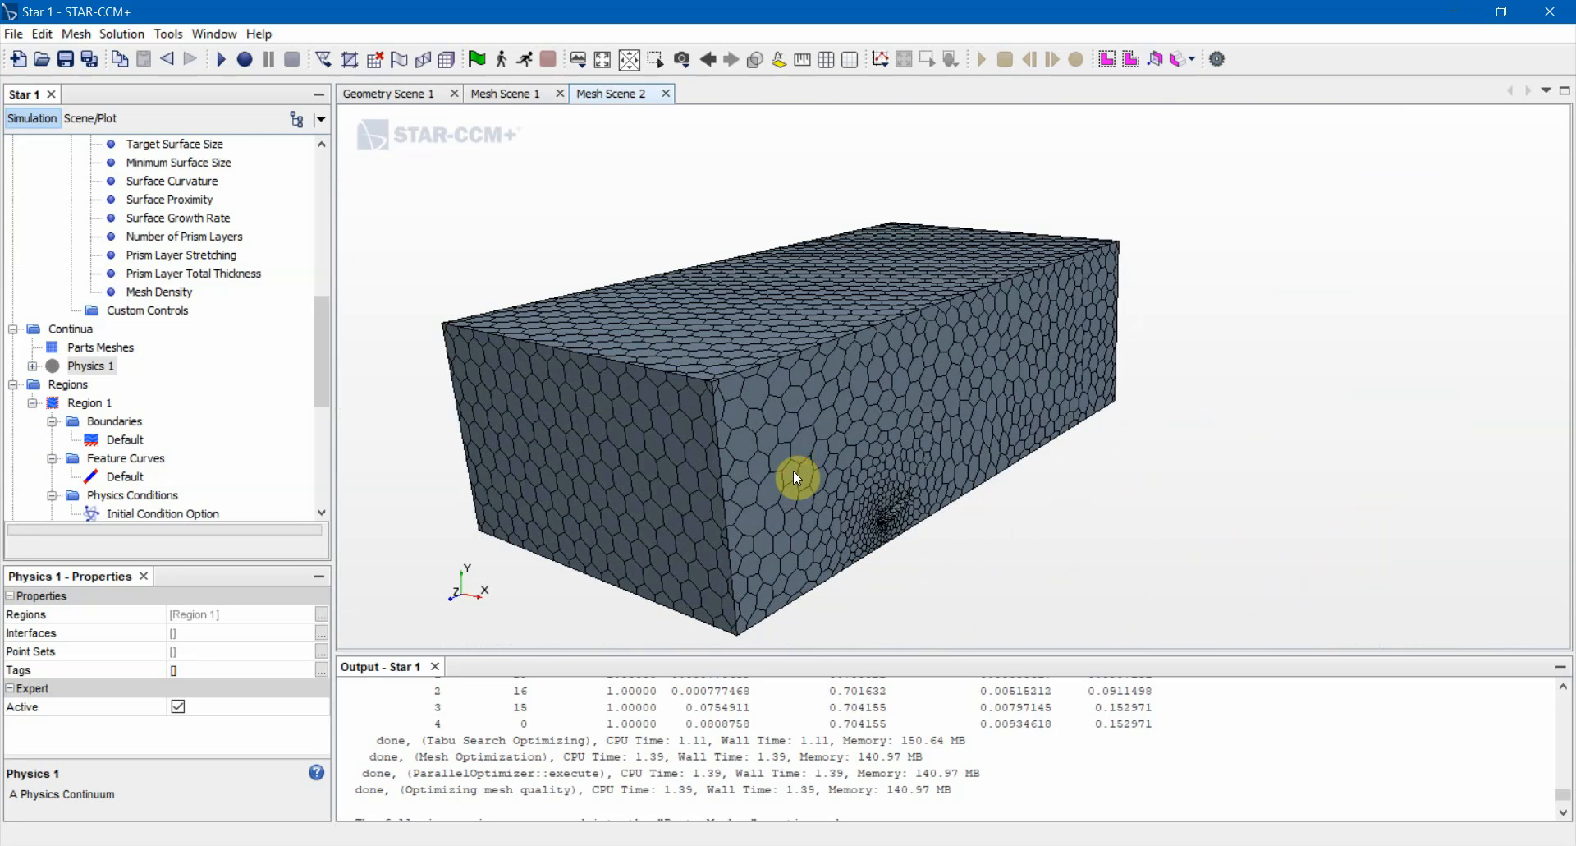